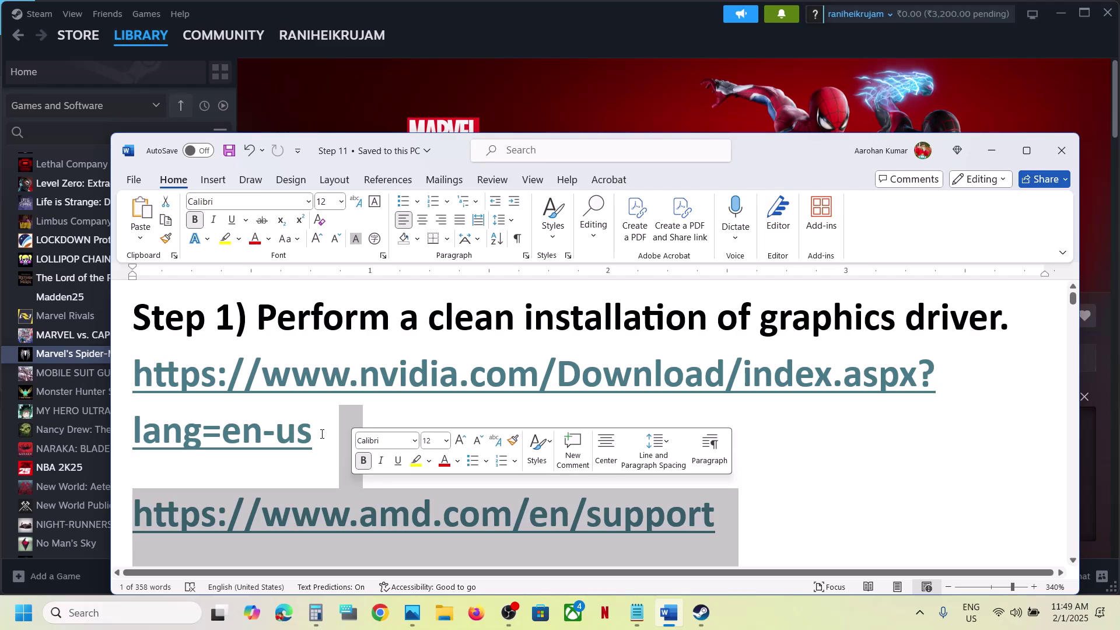
- Set the operating system to Windows 11 in NVIDIA's manual driver search and find drivers for the GeForce RTX 3050 Laptop GPU
{"action": "key", "text": "Left"}
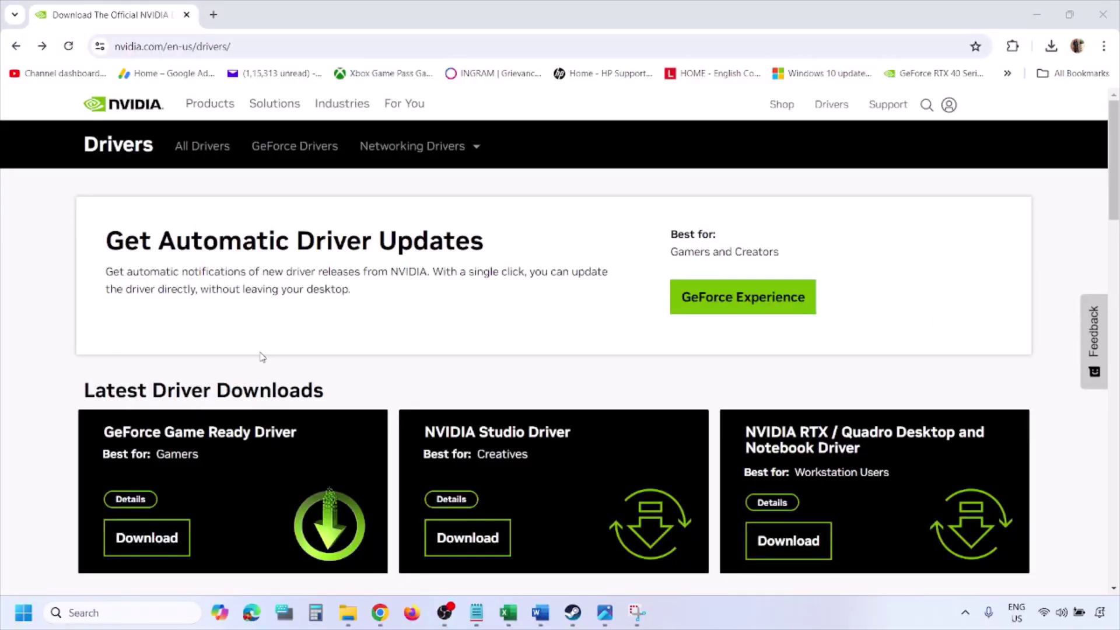
{"action": "scroll", "coordinate": [262, 356], "scroll_direction": "down", "scroll_amount": 8}
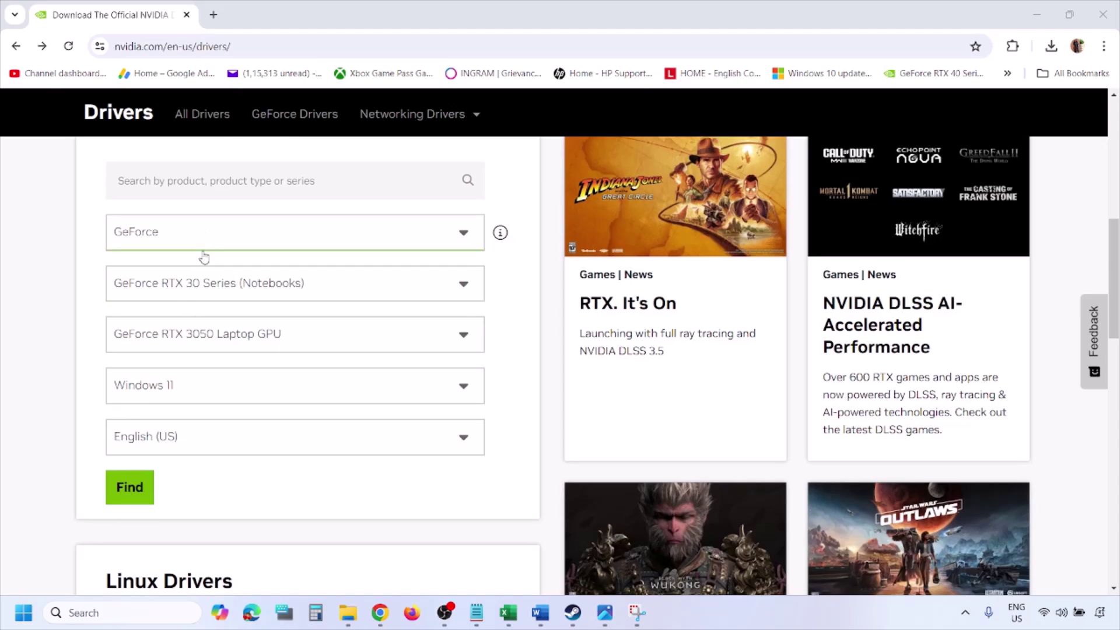
{"action": "left_click", "coordinate": [185, 389]}
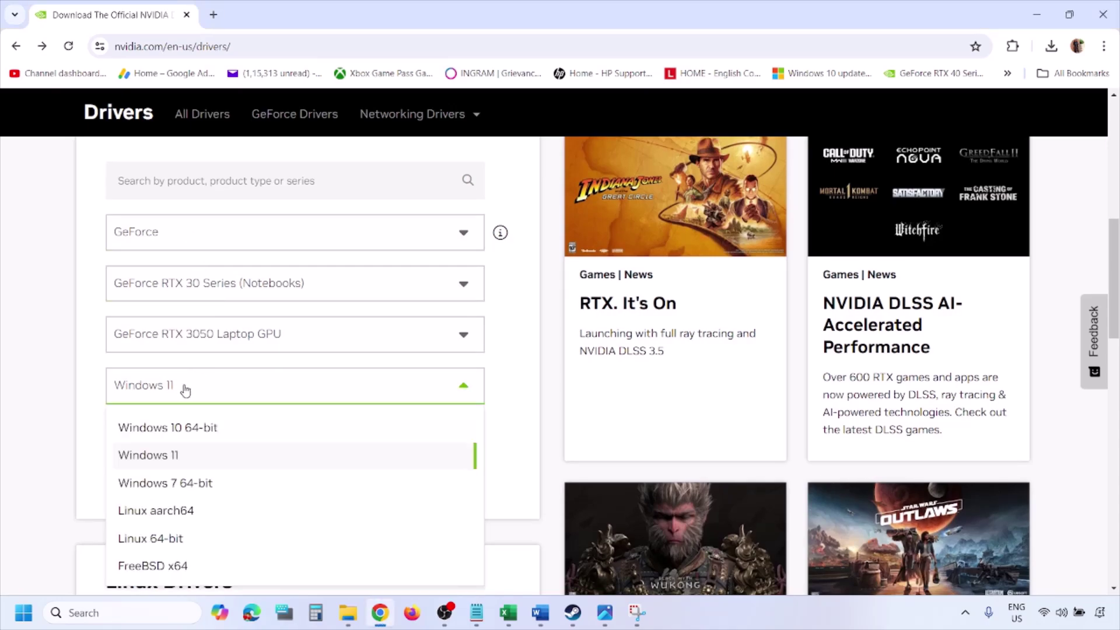
{"action": "left_click", "coordinate": [166, 455]}
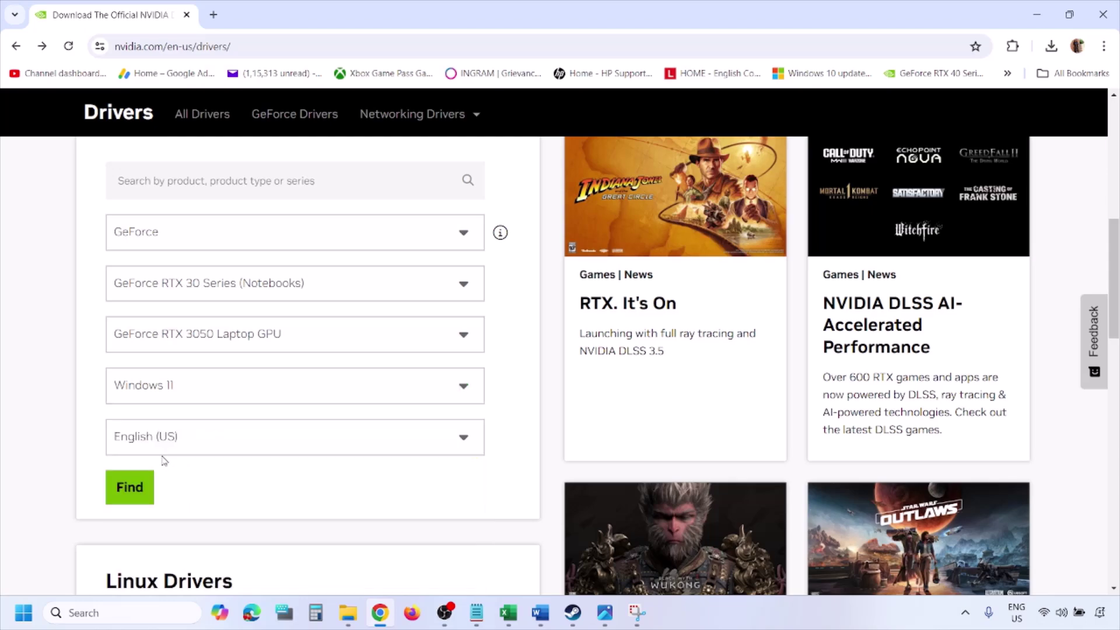
{"action": "left_click", "coordinate": [127, 488]}
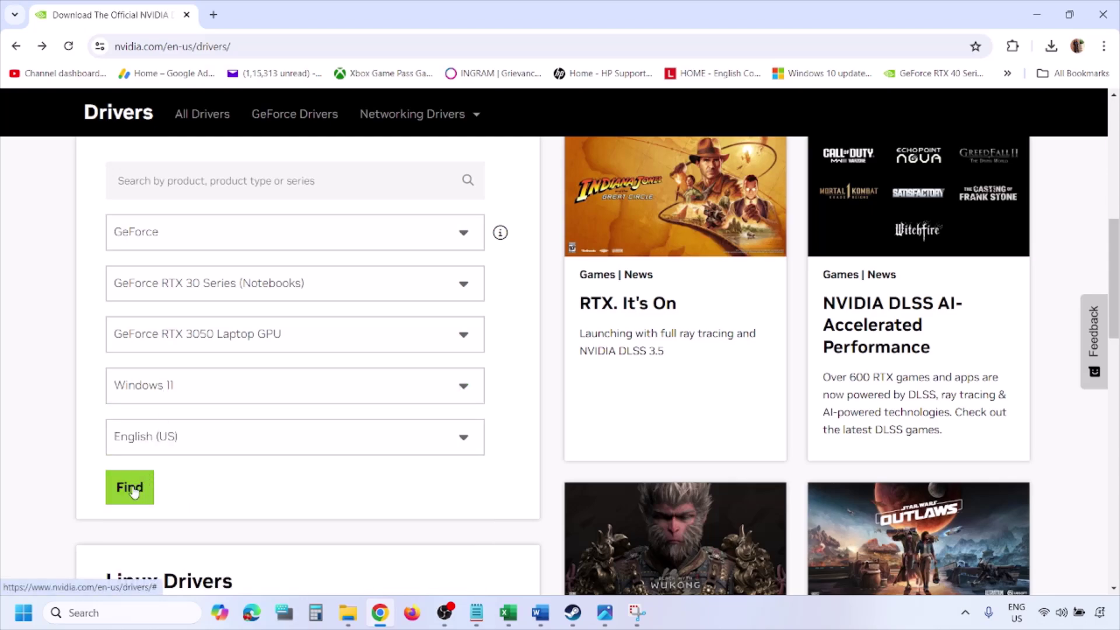
- Switch to Photos and review the images 1.png to 5.png covering the NVIDIA driver download and custom clean installation
{"action": "left_click", "coordinate": [605, 613]}
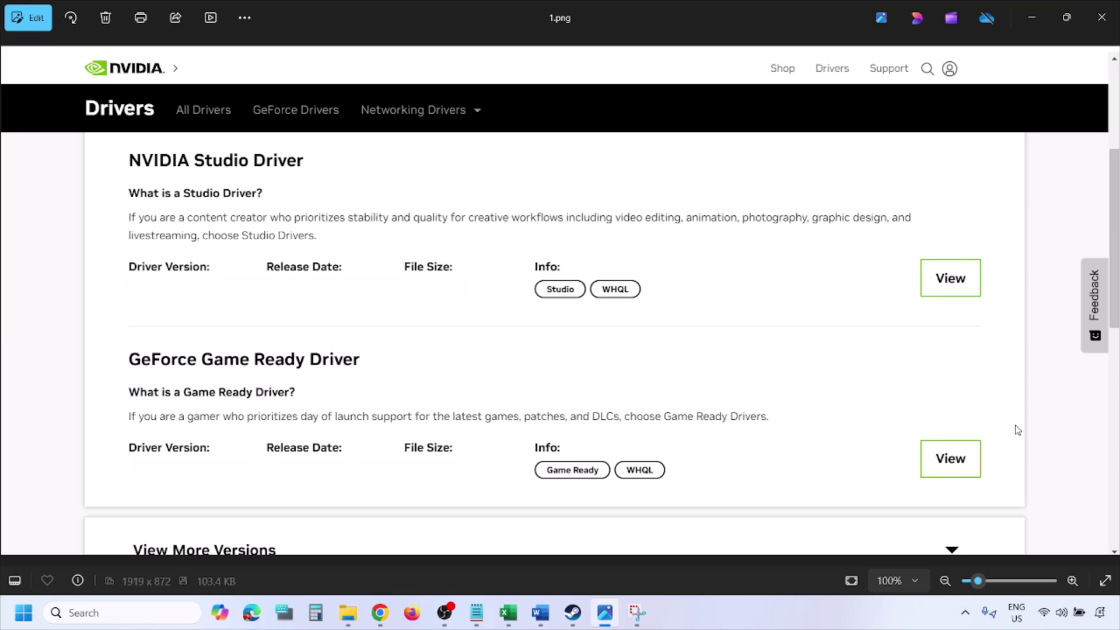
{"action": "key", "text": "Right"}
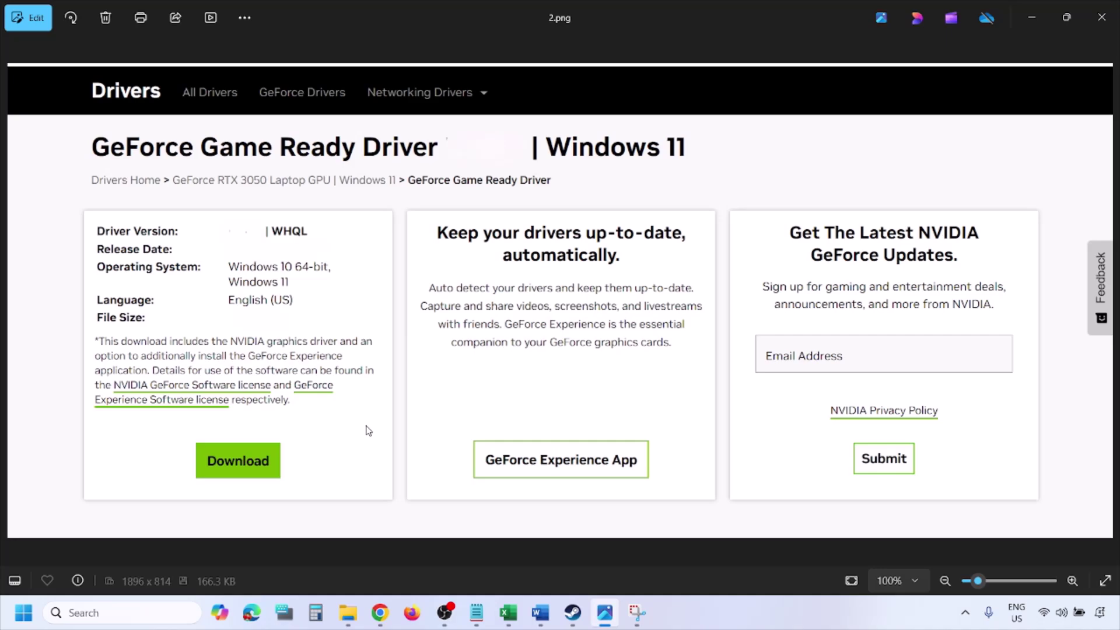
{"action": "key", "text": "Right"}
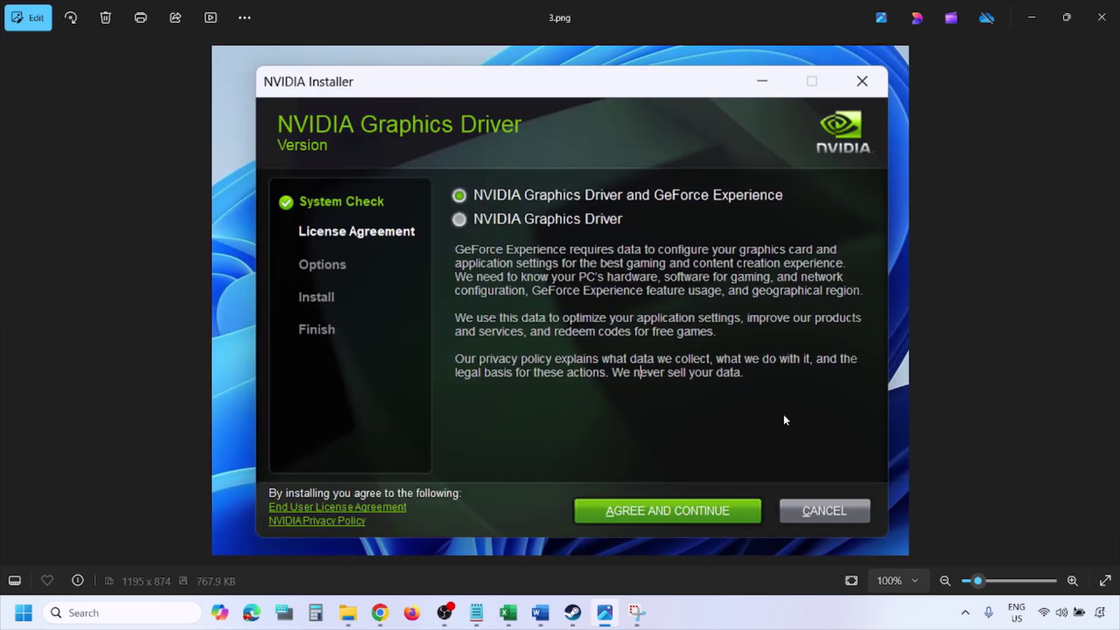
{"action": "key", "text": "Right"}
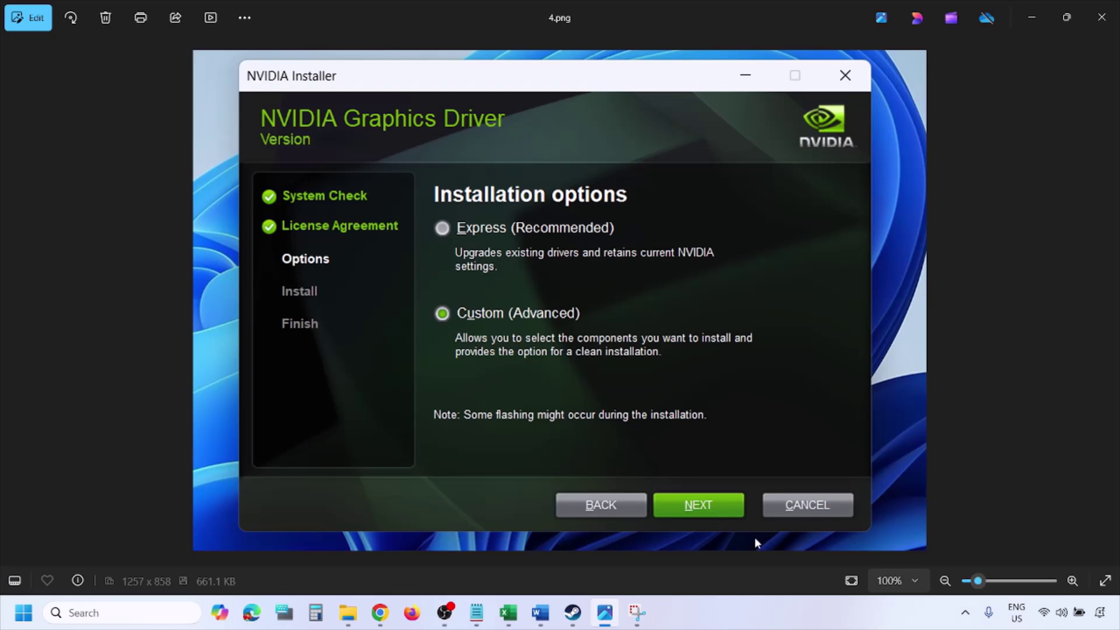
{"action": "key", "text": "Right"}
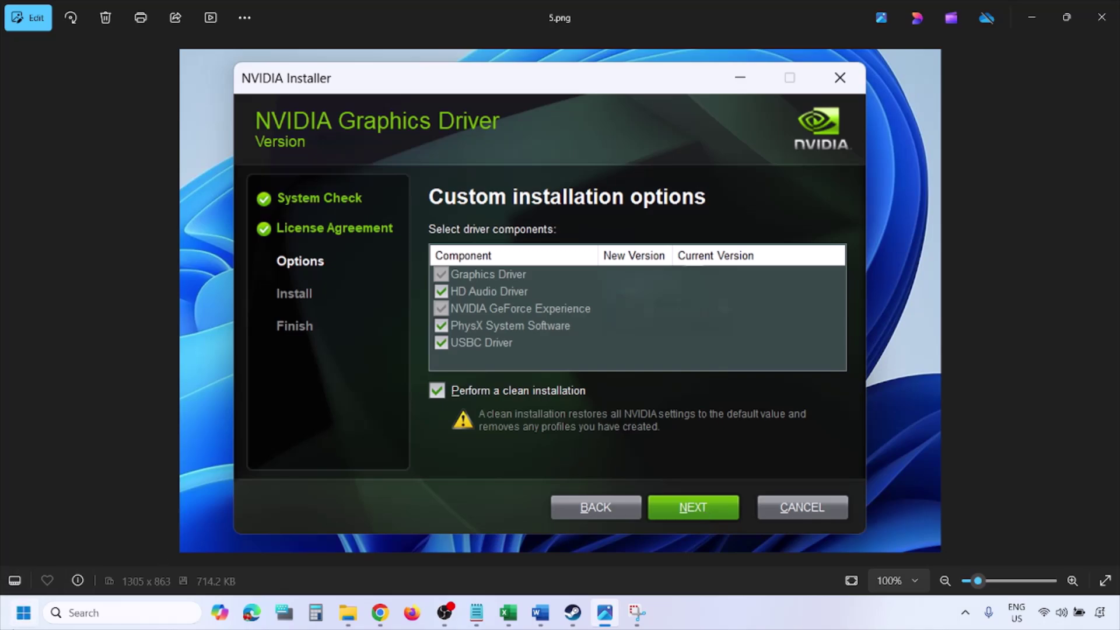
- Restart the computer
{"action": "left_click", "coordinate": [23, 613]}
{"action": "left_click", "coordinate": [424, 563]}
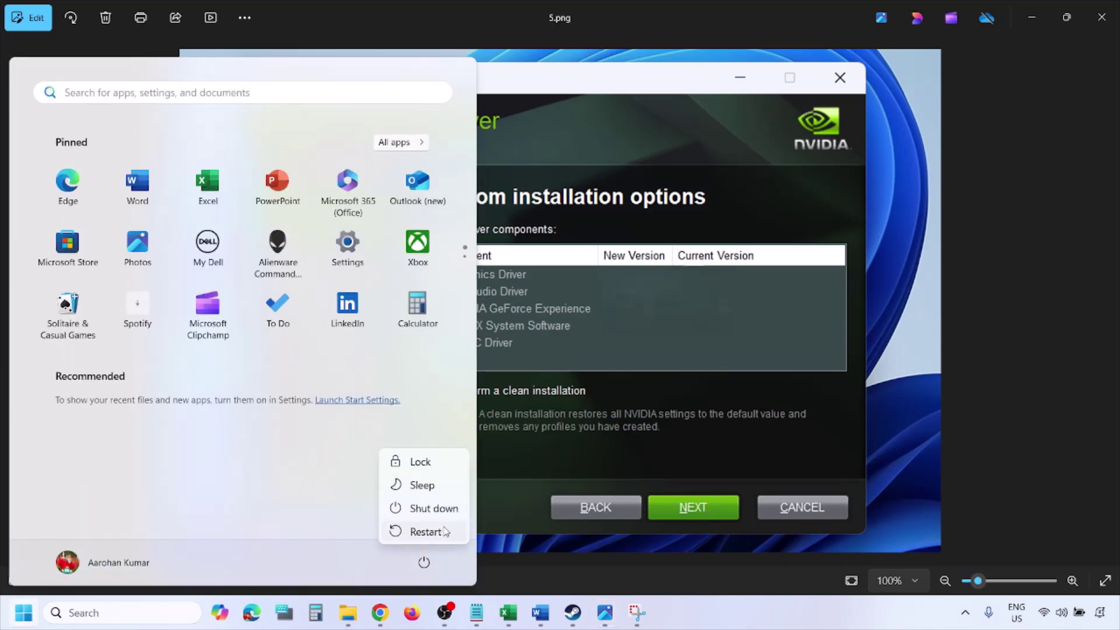
{"action": "left_click", "coordinate": [425, 532]}
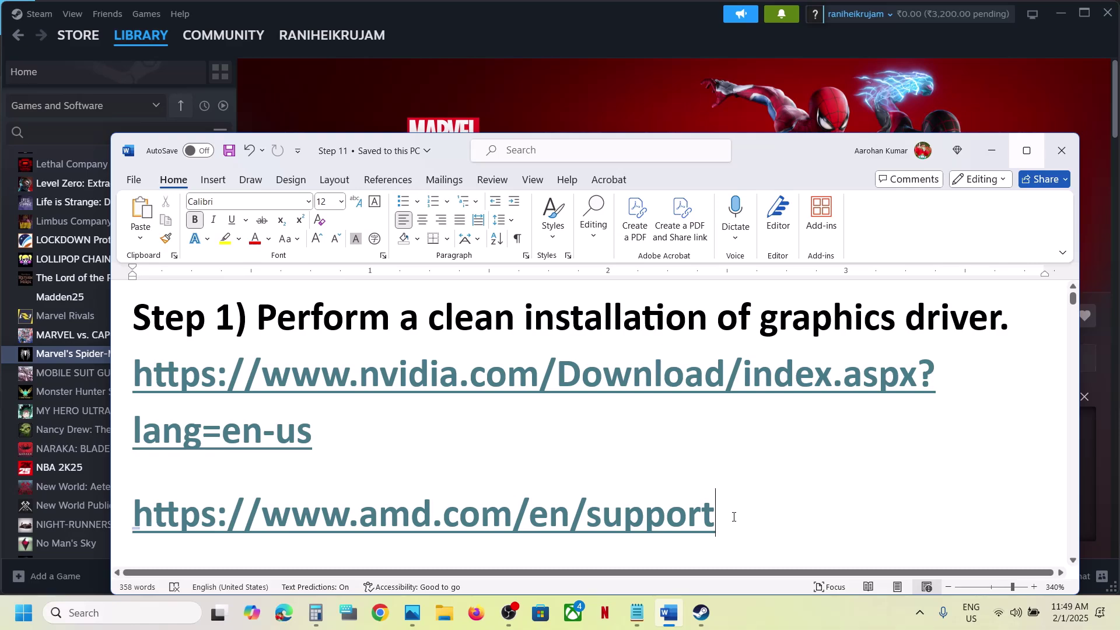
{"action": "left_click_drag", "start_coordinate": [734, 516], "coordinate": [303, 505]}
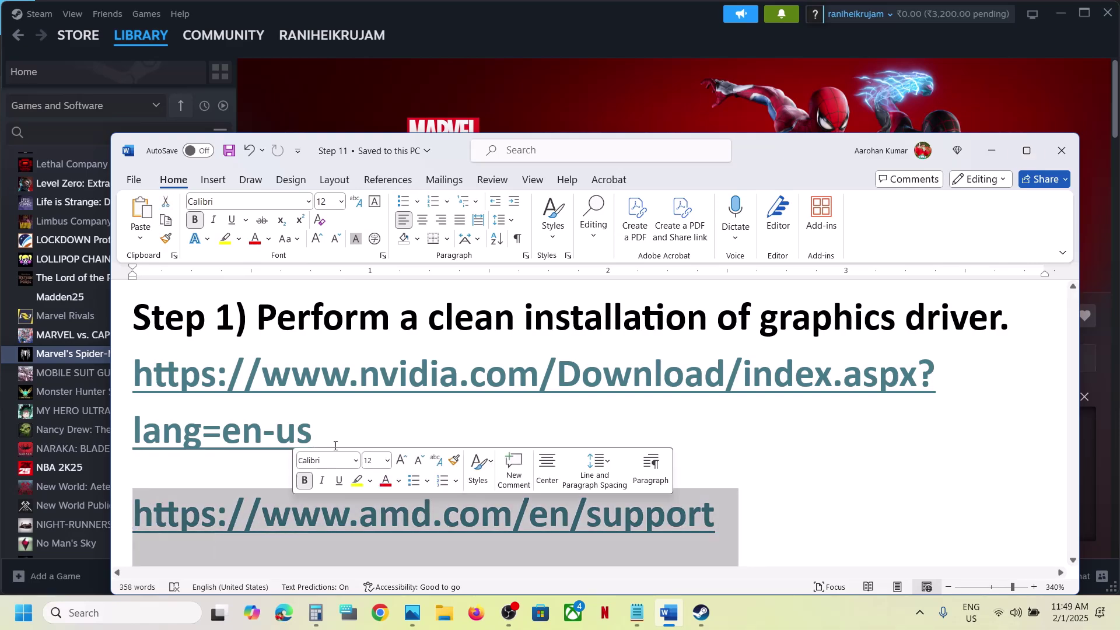
{"action": "left_click", "coordinate": [339, 422]}
- Copy the word "graphics" from the Step 2 heading and use it in a Windows search to open the Graphics settings
{"action": "scroll", "coordinate": [338, 422], "scroll_direction": "down", "scroll_amount": 1}
{"action": "scroll", "coordinate": [339, 422], "scroll_direction": "down", "scroll_amount": 3}
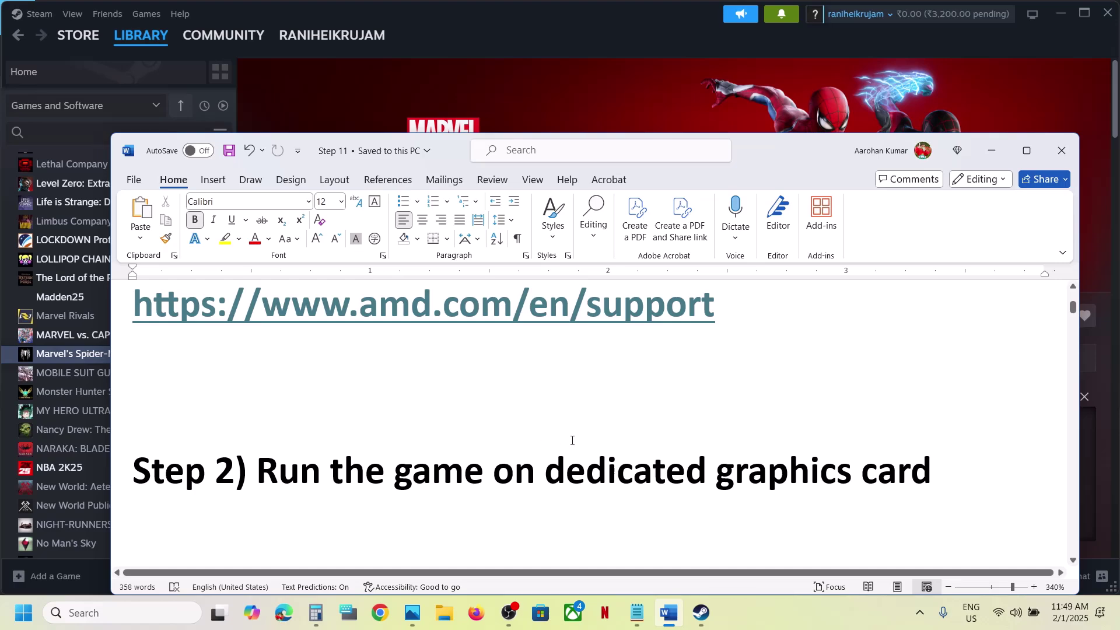
{"action": "double_click", "coordinate": [748, 469]}
{"action": "key", "text": "ctrl+c"}
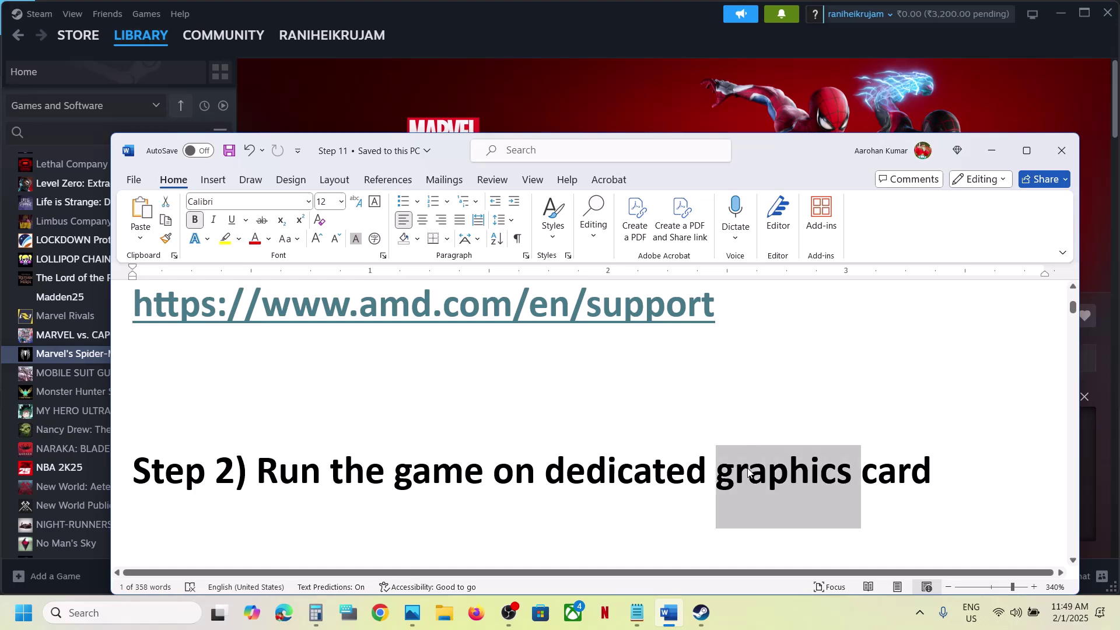
{"action": "left_click", "coordinate": [93, 608]}
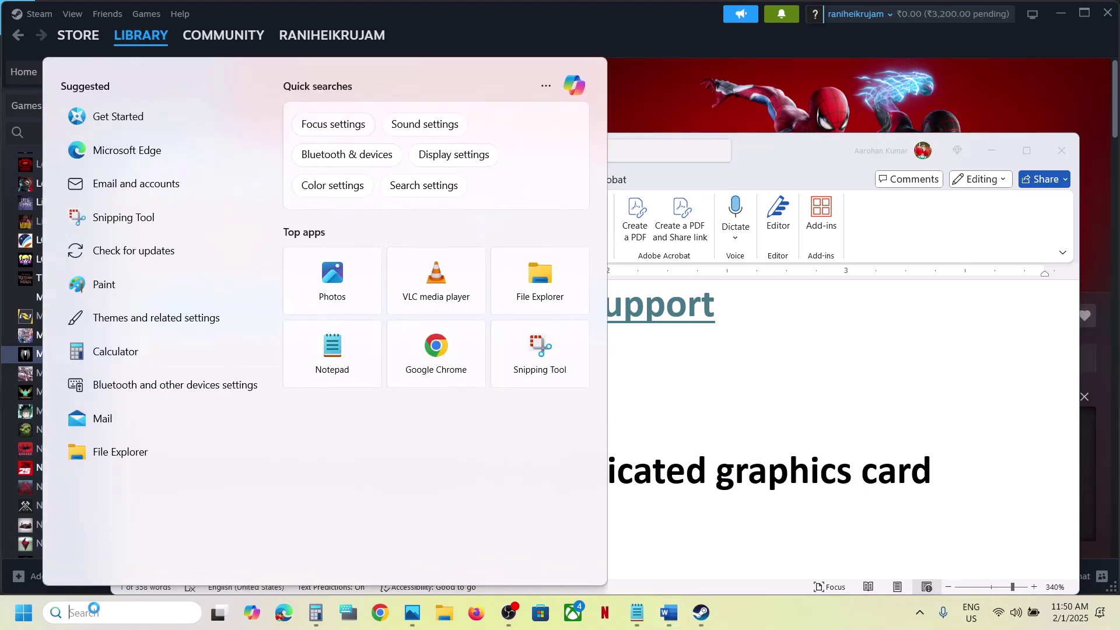
{"action": "key", "text": "ctrl+v"}
{"action": "left_click", "coordinate": [175, 169]}
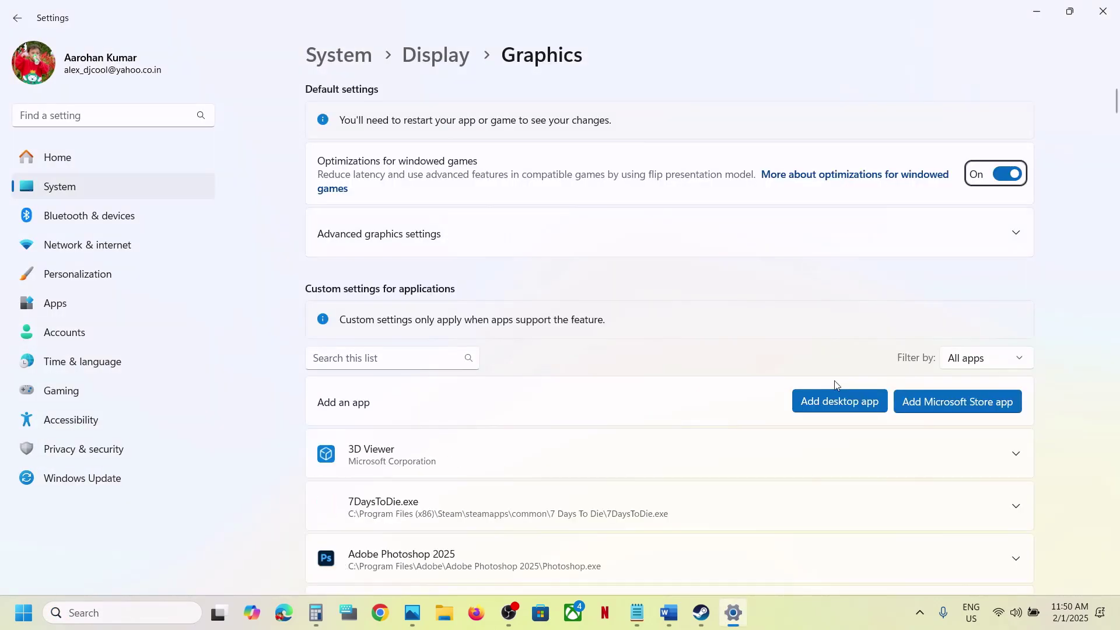
- Add the desktop app Spider-Man2 from the Steam "Marvel's Spider-Man 2" folder to the custom graphics settings list
{"action": "left_click", "coordinate": [841, 401]}
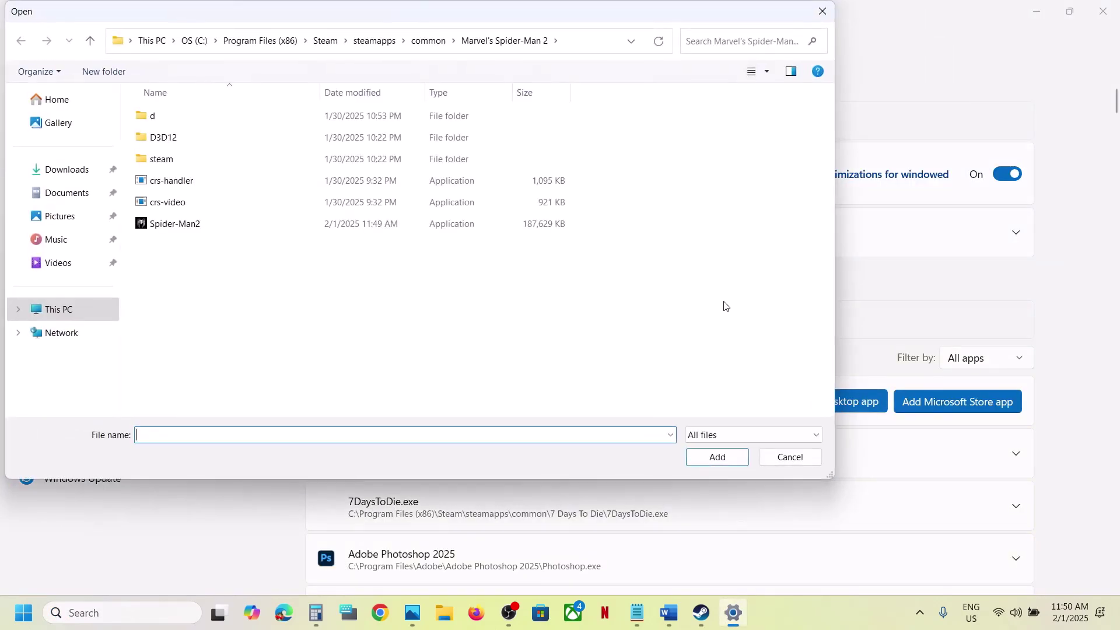
{"action": "left_click", "coordinate": [581, 45]}
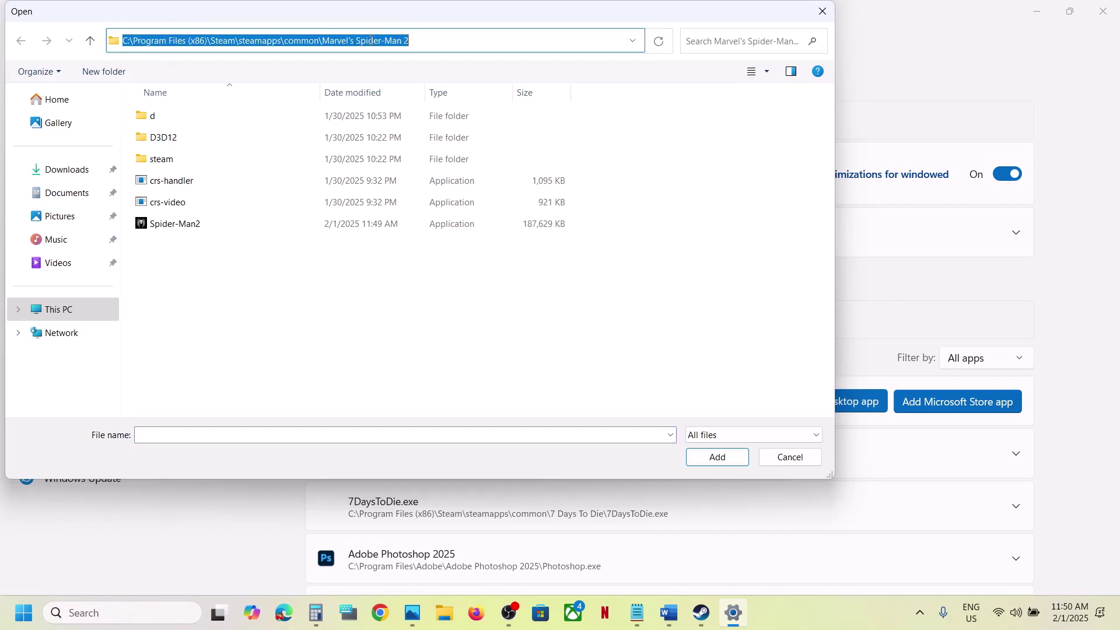
{"action": "left_click", "coordinate": [175, 223]}
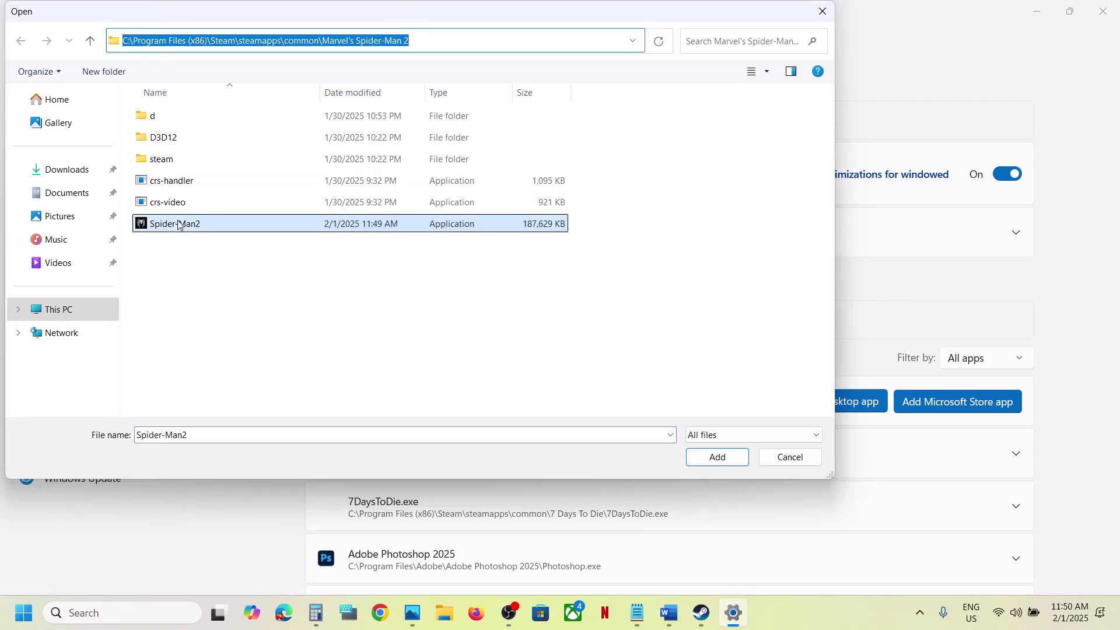
{"action": "left_click", "coordinate": [736, 458]}
- Set the GPU preference of Marvel's Spider-Man 2 to High Performance (NVIDIA GeForce RTX 3050 Laptop GPU) and close Settings
{"action": "scroll", "coordinate": [552, 472], "scroll_direction": "down", "scroll_amount": 5}
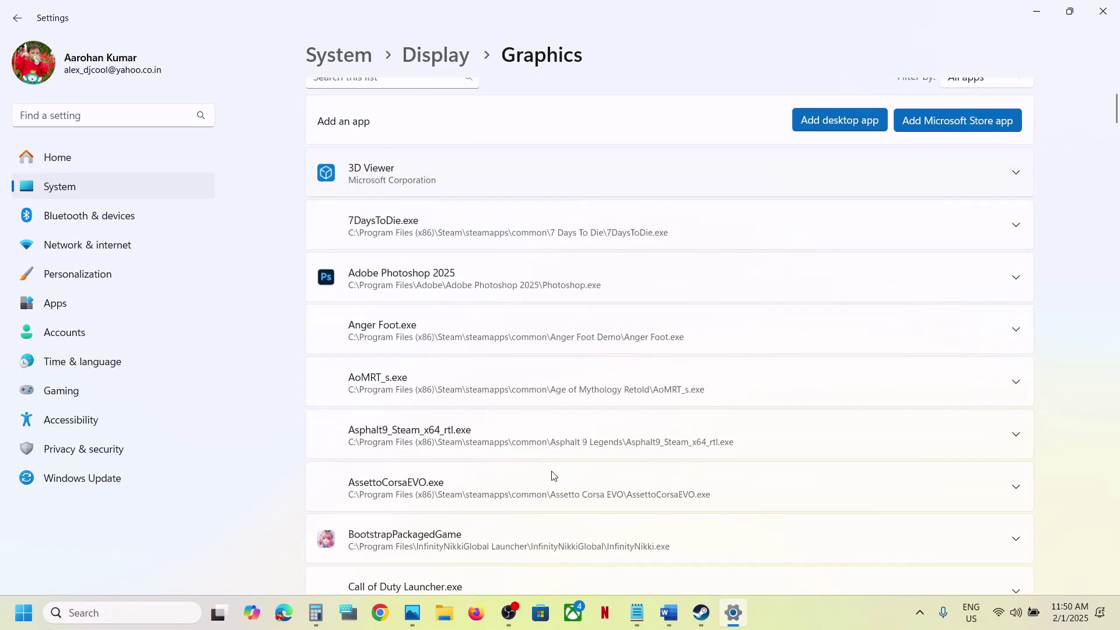
{"action": "scroll", "coordinate": [552, 475], "scroll_direction": "down", "scroll_amount": 20}
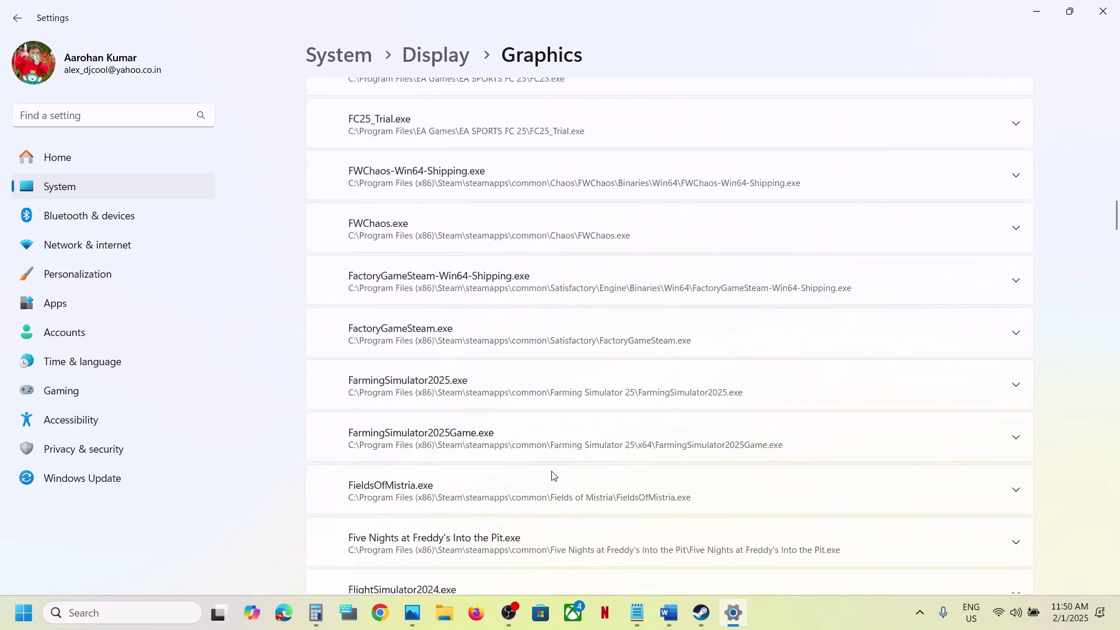
{"action": "scroll", "coordinate": [552, 475], "scroll_direction": "down", "scroll_amount": 20}
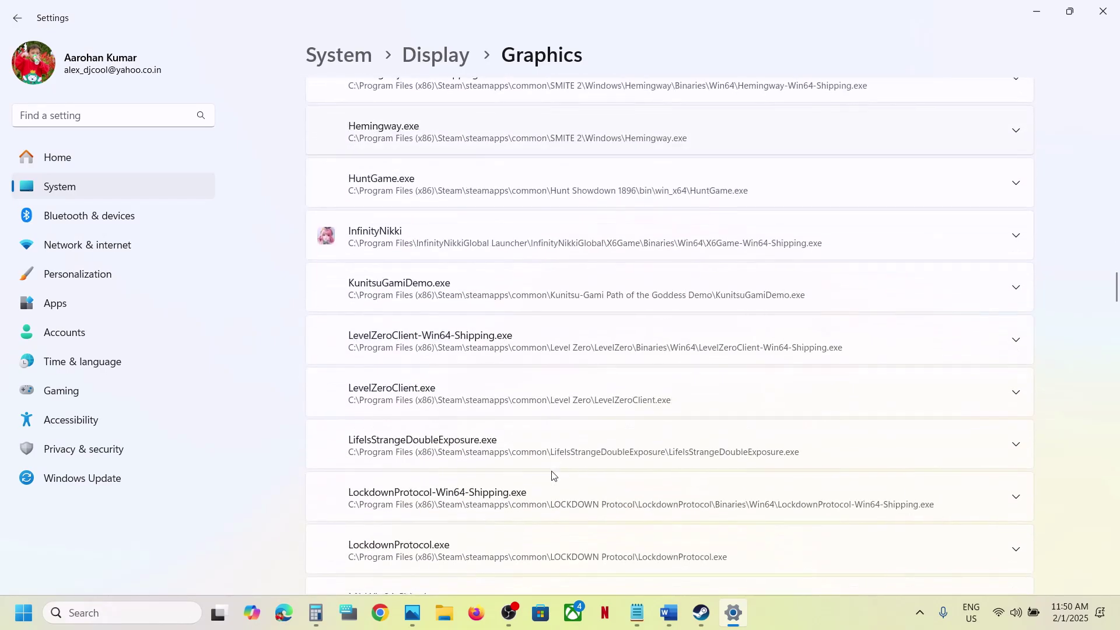
{"action": "scroll", "coordinate": [551, 476], "scroll_direction": "down", "scroll_amount": 8}
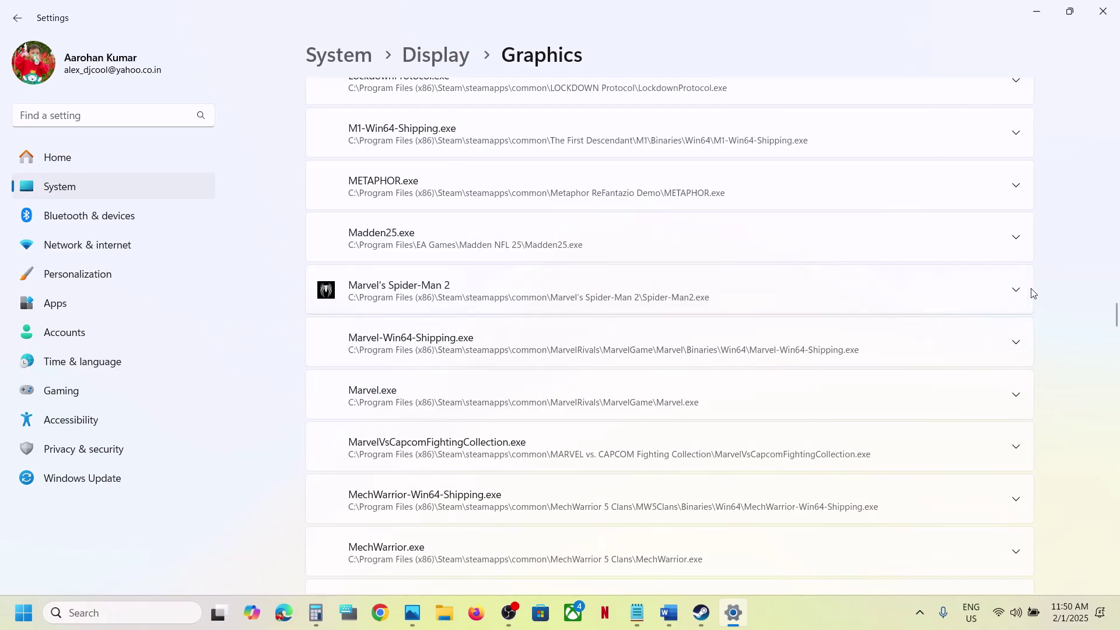
{"action": "left_click", "coordinate": [1016, 290]}
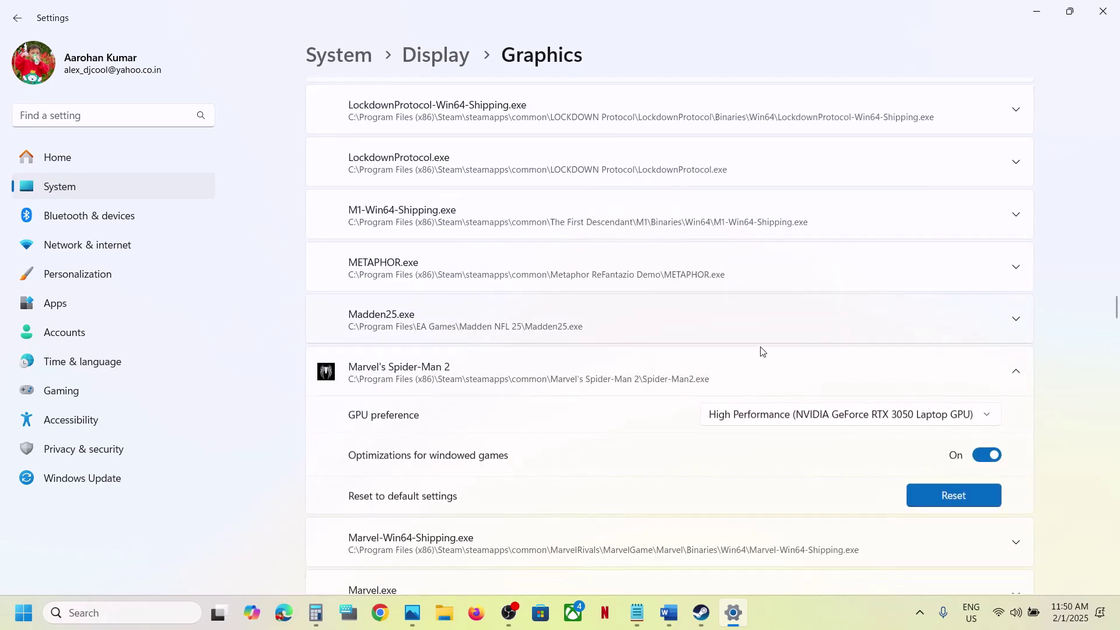
{"action": "left_click", "coordinate": [914, 424]}
{"action": "left_click", "coordinate": [776, 417]}
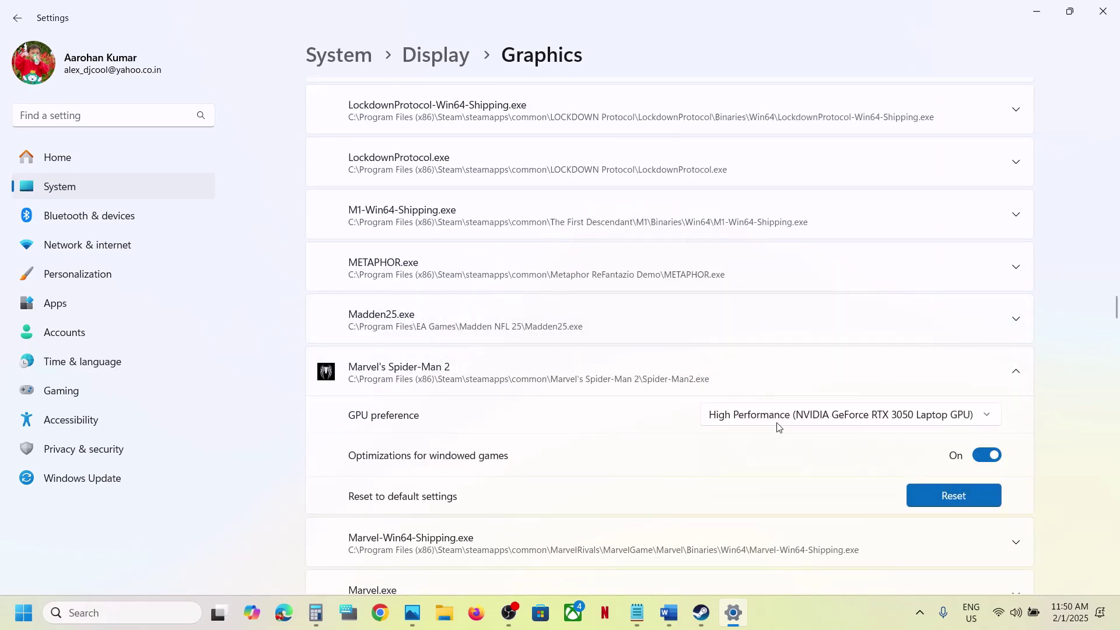
{"action": "left_click", "coordinate": [1102, 11]}
- Read the Step 3 instruction in the document about rolling back the Nvidia graphics driver
{"action": "scroll", "coordinate": [532, 375], "scroll_direction": "down", "scroll_amount": 5}
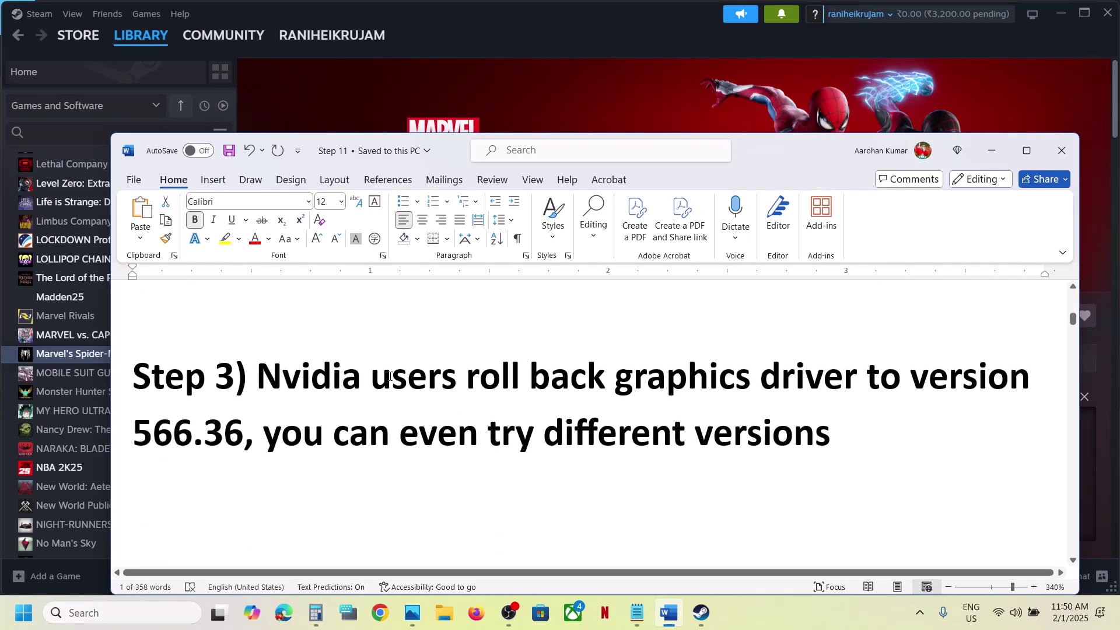
{"action": "scroll", "coordinate": [467, 376], "scroll_direction": "up", "scroll_amount": 1}
{"action": "left_click_drag", "start_coordinate": [269, 413], "coordinate": [755, 416]}
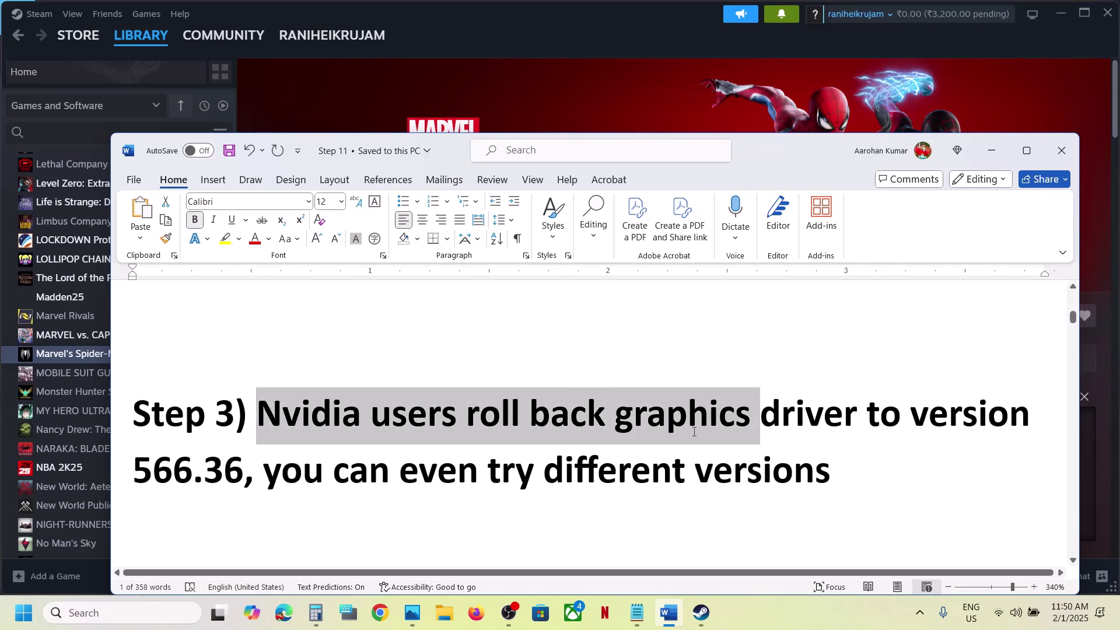
{"action": "left_click", "coordinate": [691, 431]}
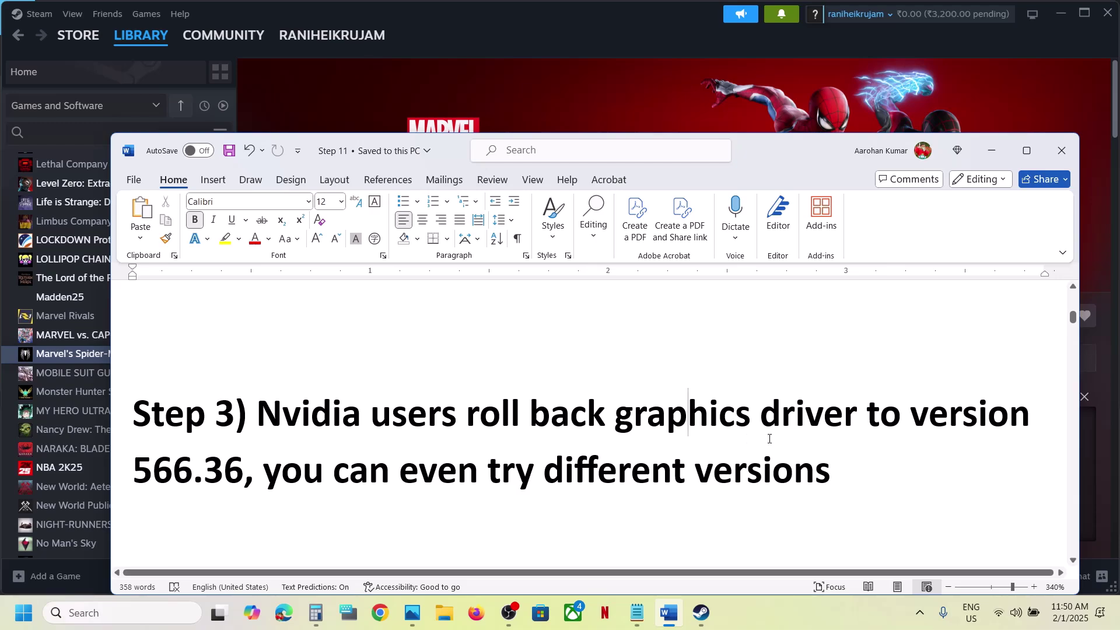
{"action": "left_click_drag", "start_coordinate": [138, 469], "coordinate": [238, 467]}
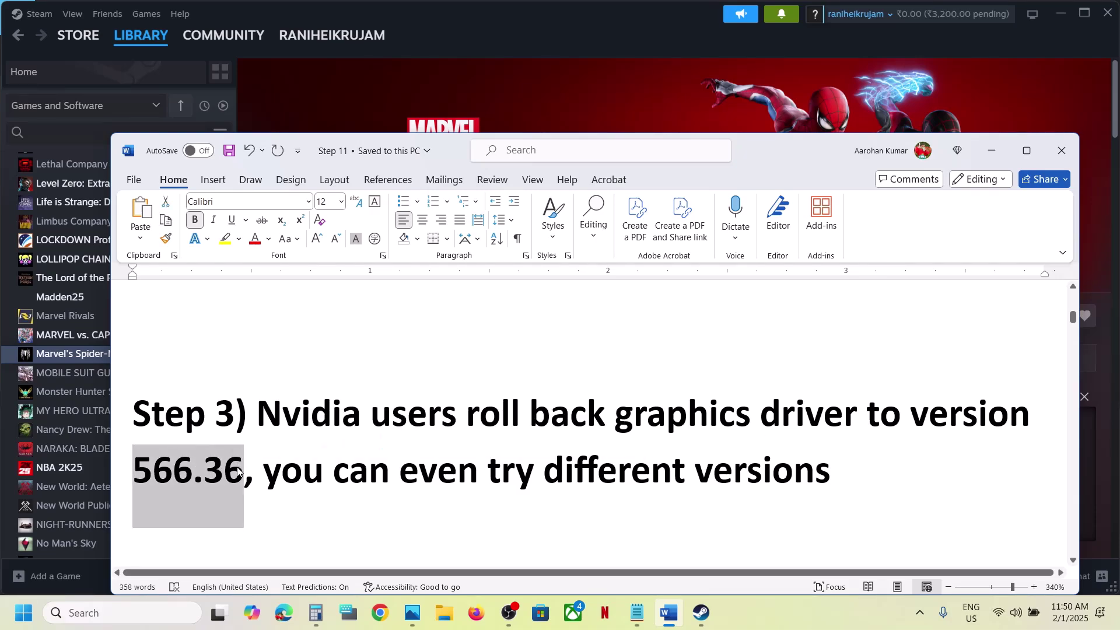
{"action": "left_click", "coordinate": [239, 468]}
{"action": "left_click_drag", "start_coordinate": [378, 479], "coordinate": [692, 474]}
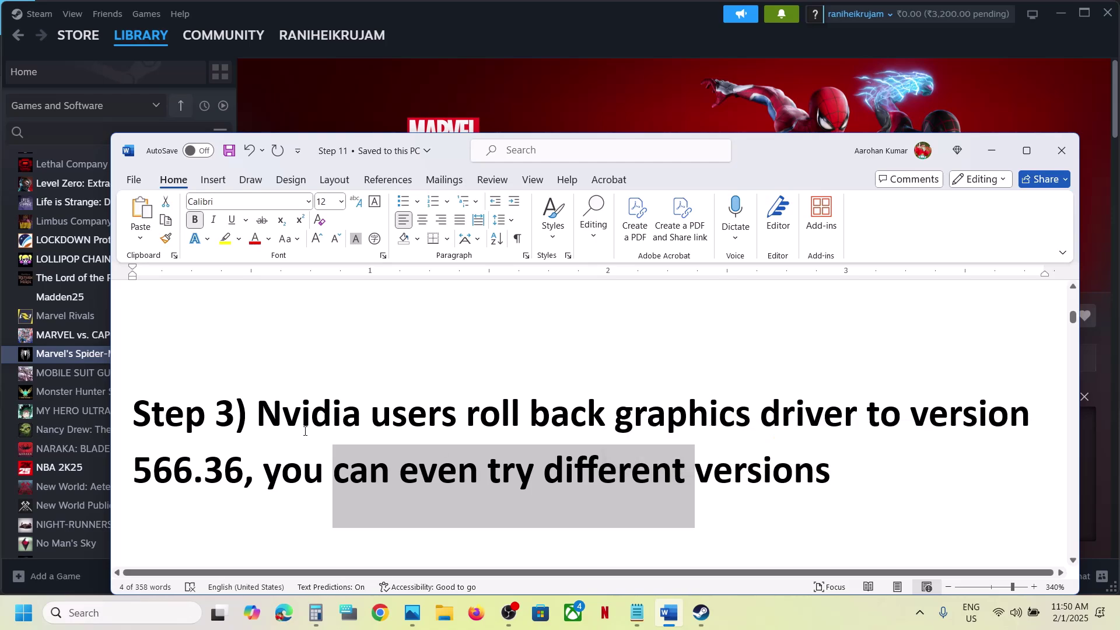
{"action": "left_click_drag", "start_coordinate": [283, 419], "coordinate": [526, 416]}
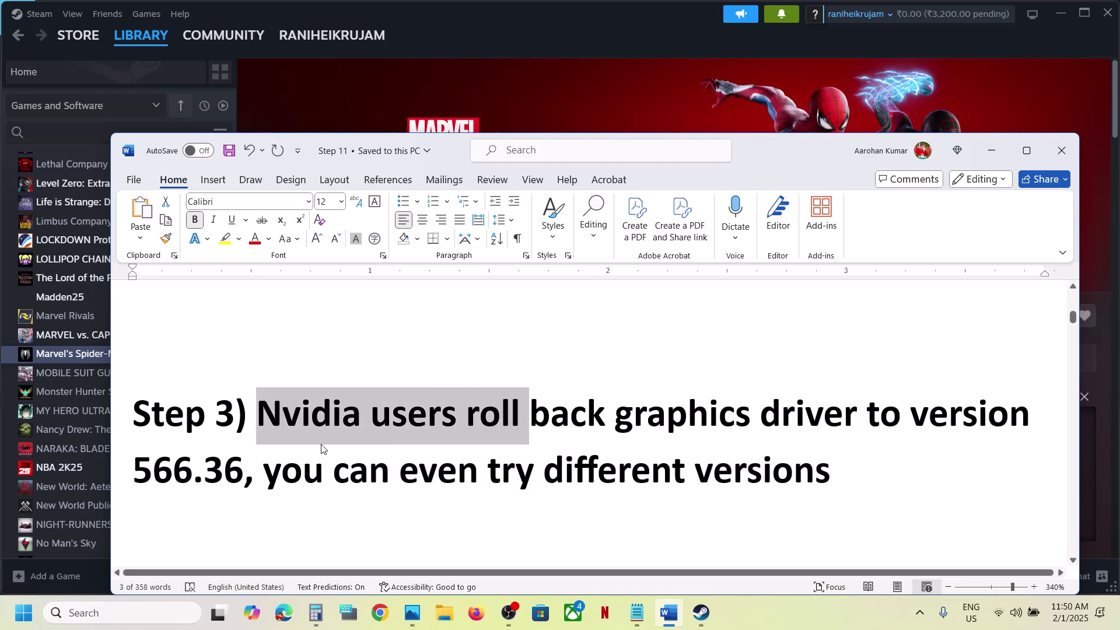
- Copy the NVIDIA driver download link under Step 1 of the document and open it in Chrome
{"action": "scroll", "coordinate": [322, 448], "scroll_direction": "up", "scroll_amount": 8}
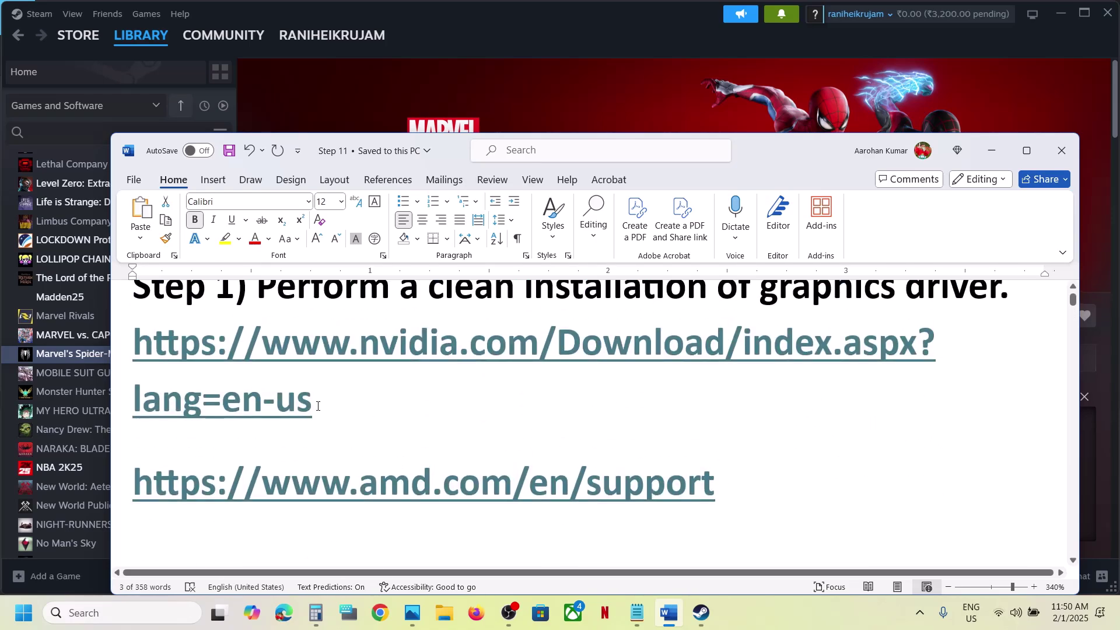
{"action": "triple_click", "coordinate": [318, 404]}
{"action": "key", "text": "ctrl+c"}
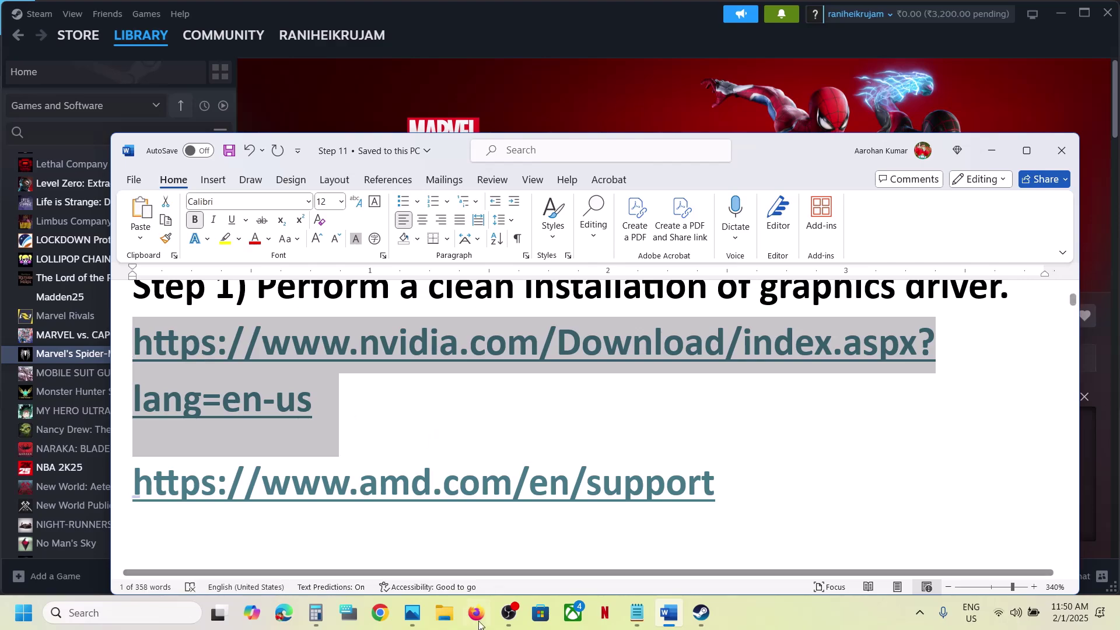
{"action": "left_click", "coordinate": [387, 612]}
{"action": "key", "text": "ctrl+v"}
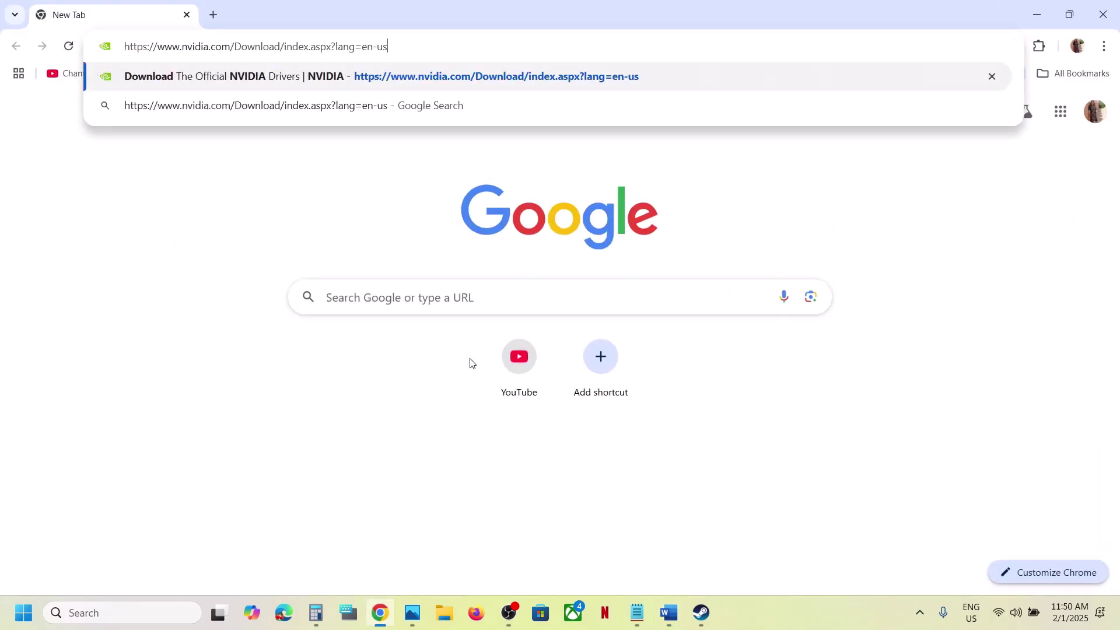
{"action": "key", "text": "Return"}
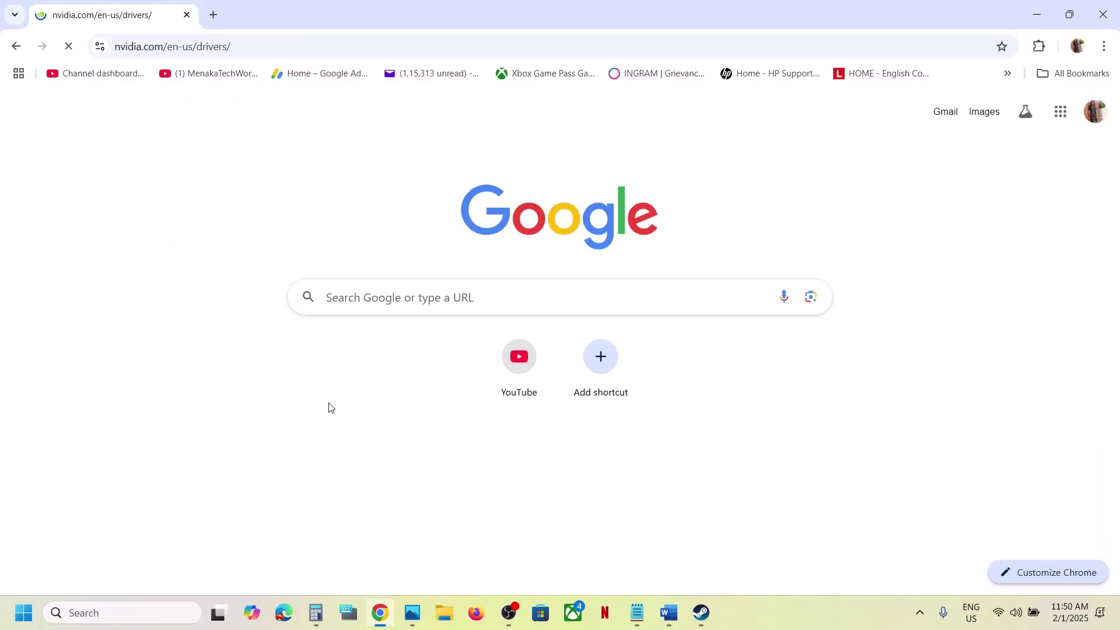
- Run the manual driver search for the GeForce RTX 3050 Laptop GPU on Windows 11 in English (US)
{"action": "scroll", "coordinate": [252, 414], "scroll_direction": "down", "scroll_amount": 3}
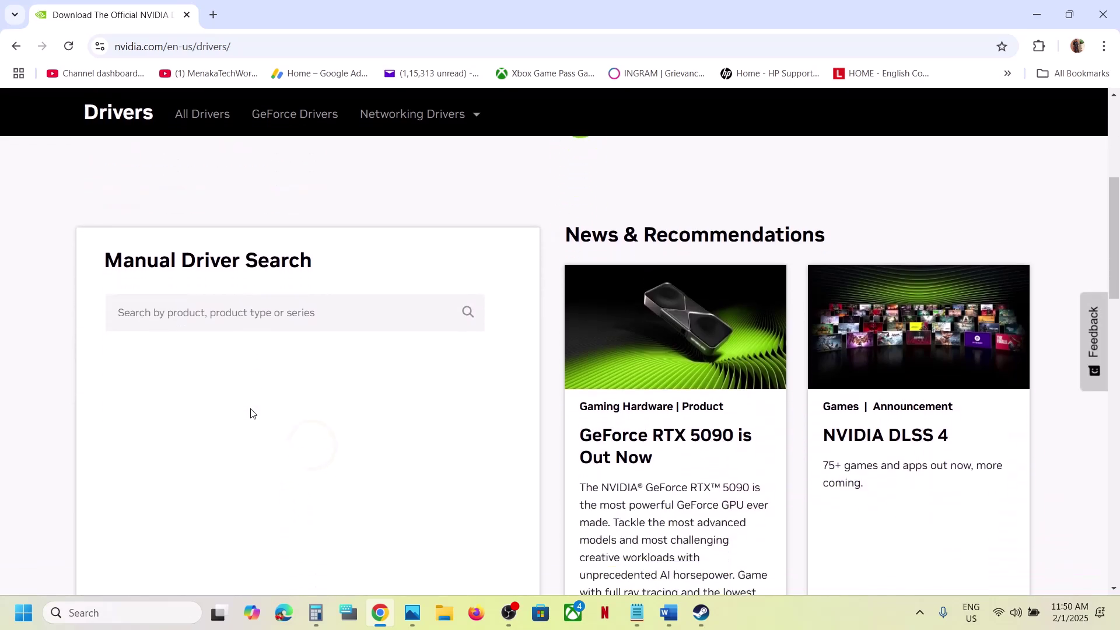
{"action": "scroll", "coordinate": [253, 414], "scroll_direction": "down", "scroll_amount": 3}
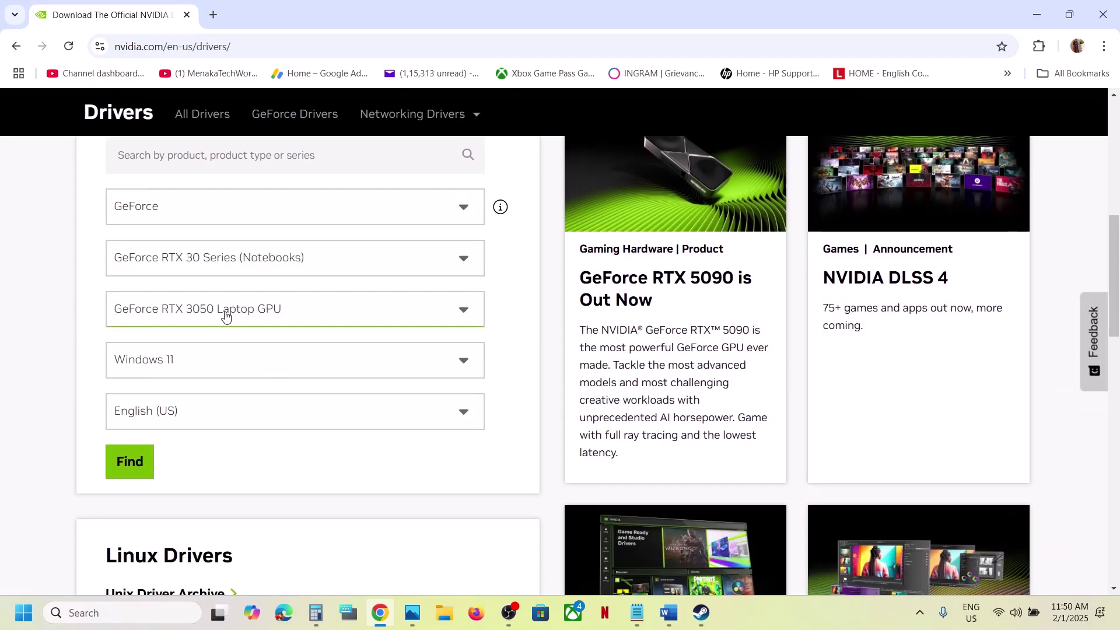
{"action": "left_click", "coordinate": [142, 461]}
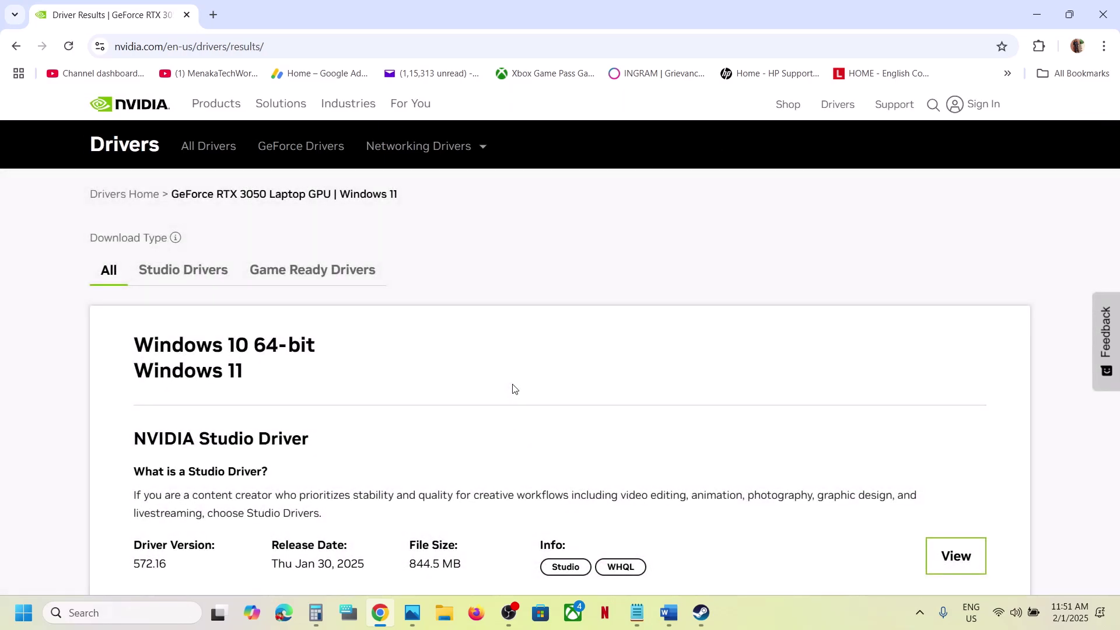
- Expand the list of more driver versions and open the details page of GeForce Game Ready Driver 566.36
{"action": "scroll", "coordinate": [513, 388], "scroll_direction": "down", "scroll_amount": 7}
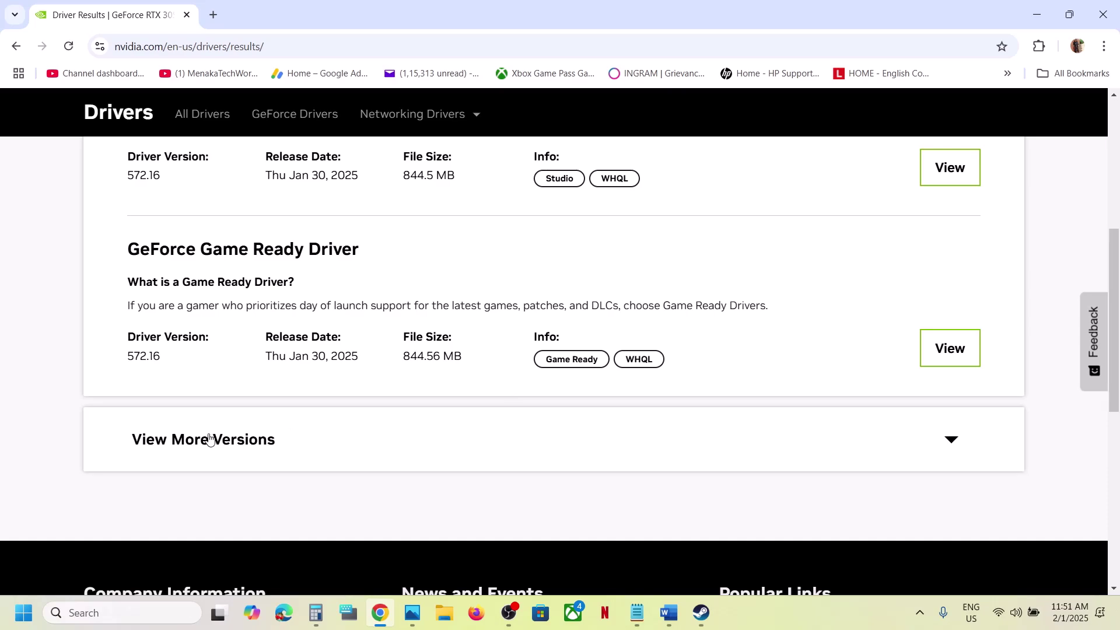
{"action": "left_click", "coordinate": [210, 438]}
{"action": "scroll", "coordinate": [210, 439], "scroll_direction": "down", "scroll_amount": 5}
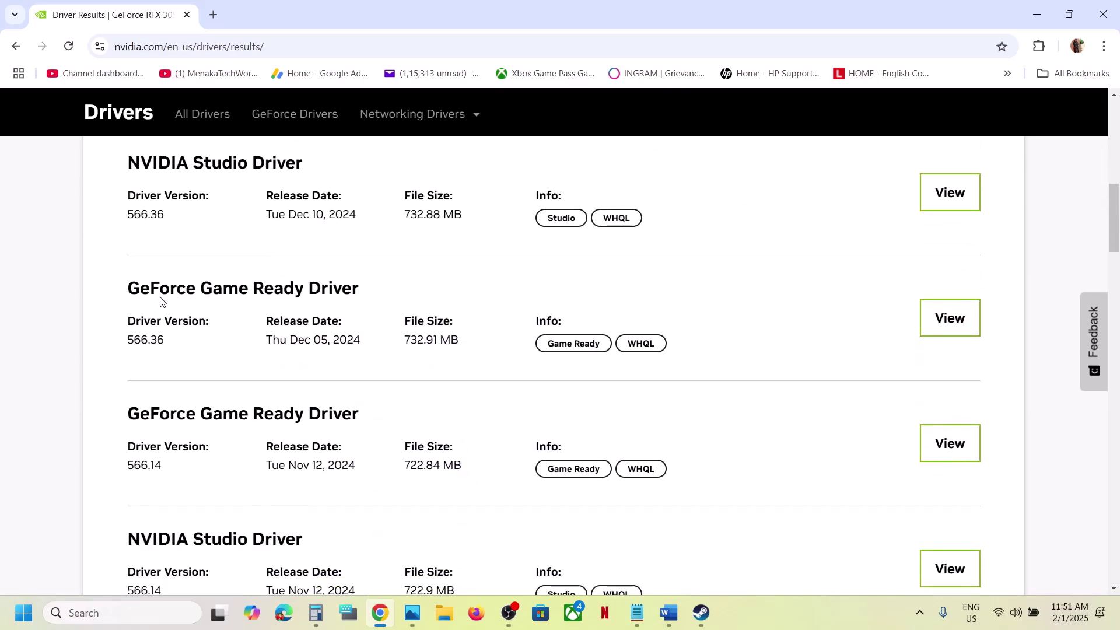
{"action": "left_click_drag", "start_coordinate": [147, 289], "coordinate": [373, 315]}
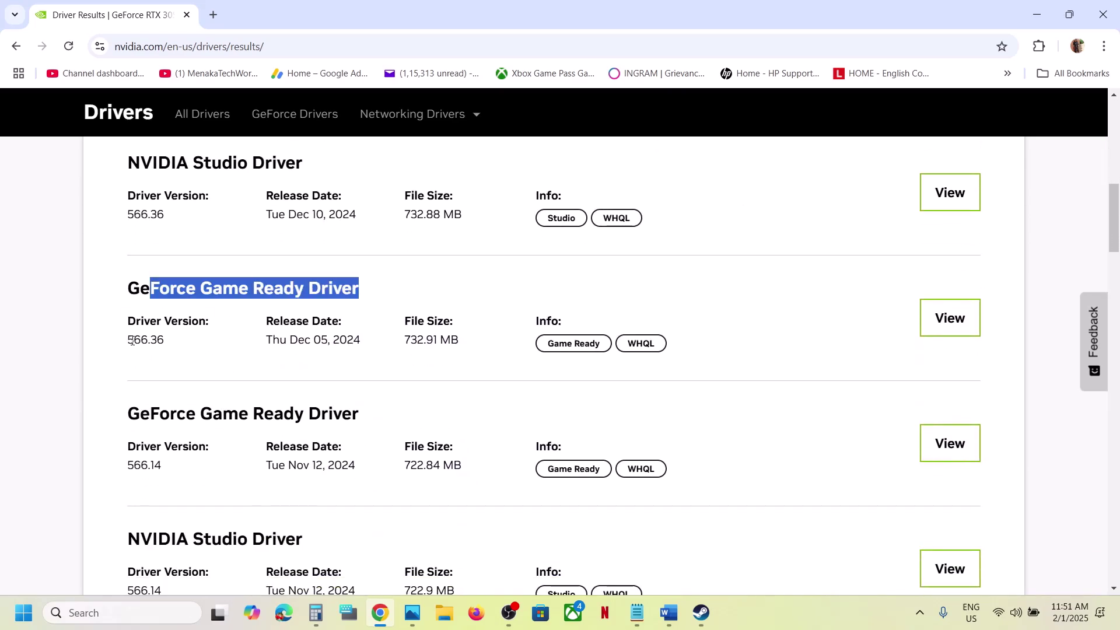
{"action": "left_click_drag", "start_coordinate": [132, 341], "coordinate": [186, 345]}
{"action": "left_click", "coordinate": [950, 317]}
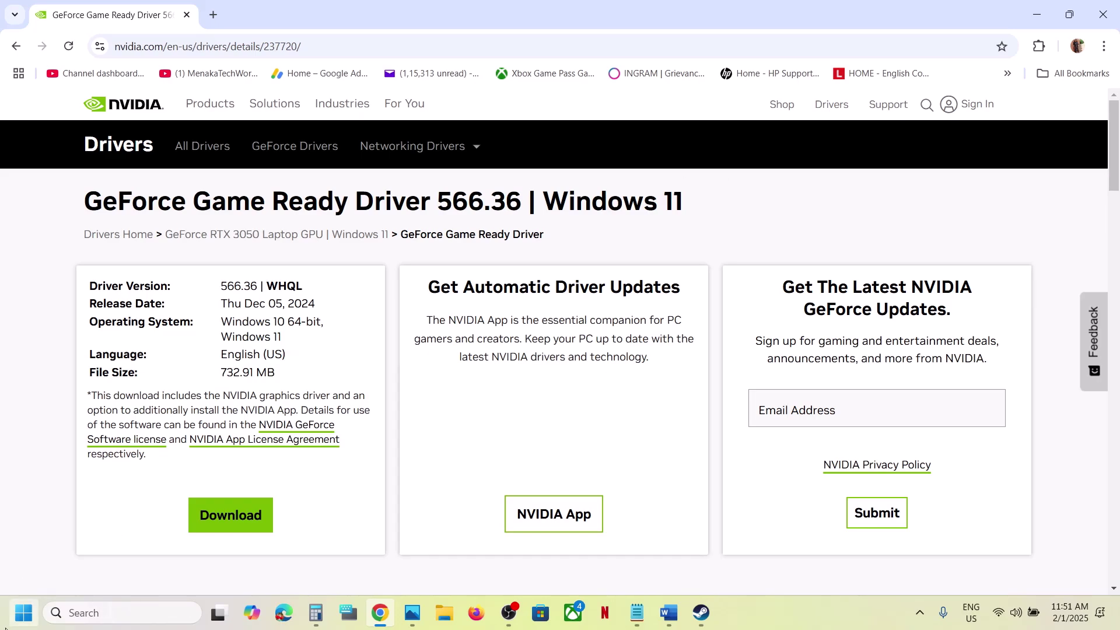
- Show the Windows power options for restarting the computer and switch to Steam without choosing one
{"action": "left_click", "coordinate": [23, 612]}
{"action": "left_click", "coordinate": [423, 563]}
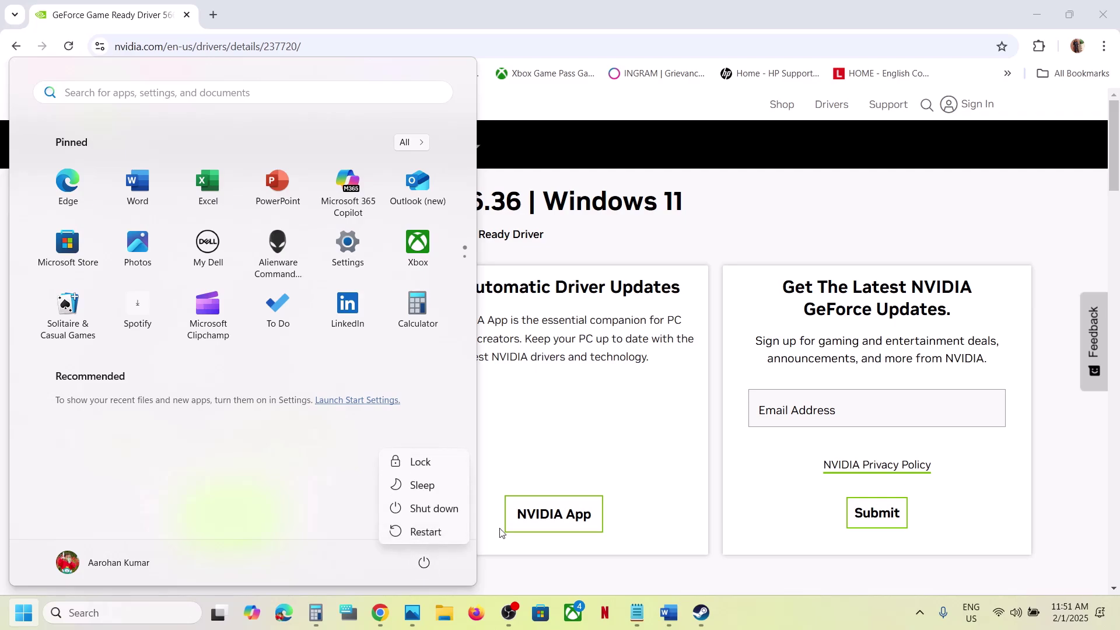
{"action": "left_click", "coordinate": [701, 612]}
- Switch to the Word document and select the Step 4 text "AMD Users install optional driver 25.1.1"
{"action": "left_click", "coordinate": [668, 622]}
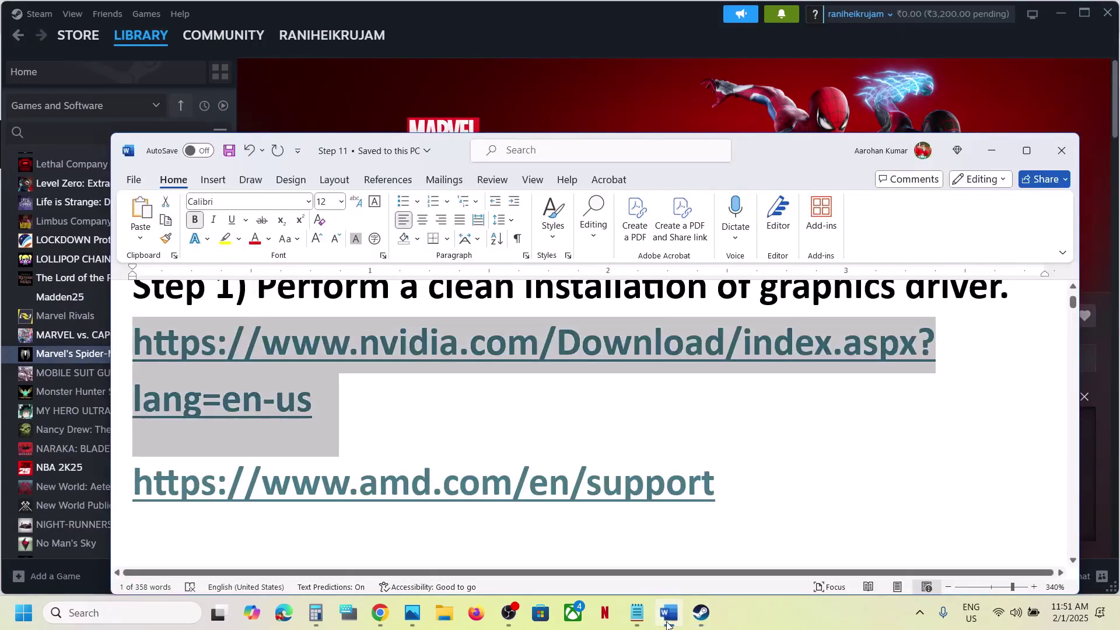
{"action": "scroll", "coordinate": [382, 458], "scroll_direction": "down", "scroll_amount": 3}
{"action": "scroll", "coordinate": [384, 459], "scroll_direction": "down", "scroll_amount": 8}
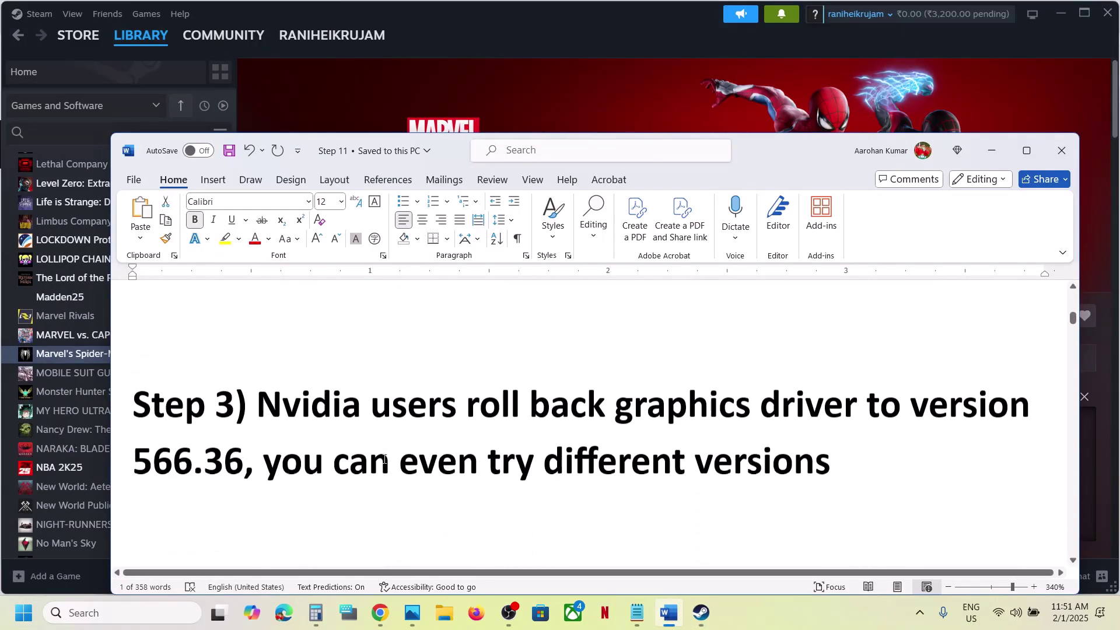
{"action": "scroll", "coordinate": [530, 410], "scroll_direction": "up", "scroll_amount": 1}
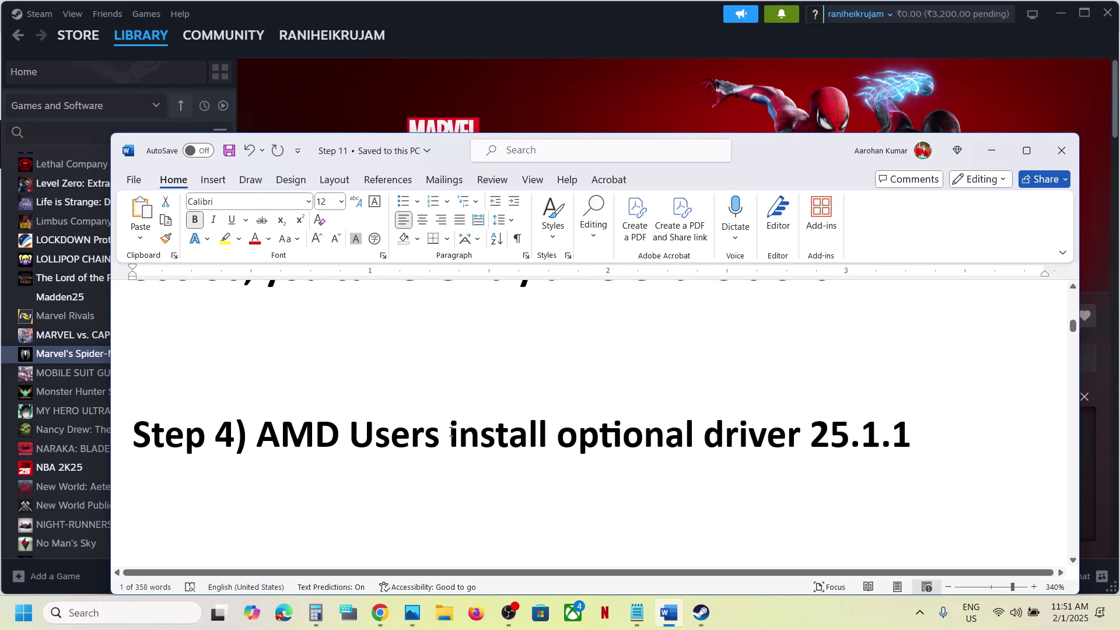
{"action": "left_click", "coordinate": [449, 433]}
{"action": "left_click_drag", "start_coordinate": [265, 430], "coordinate": [910, 437]}
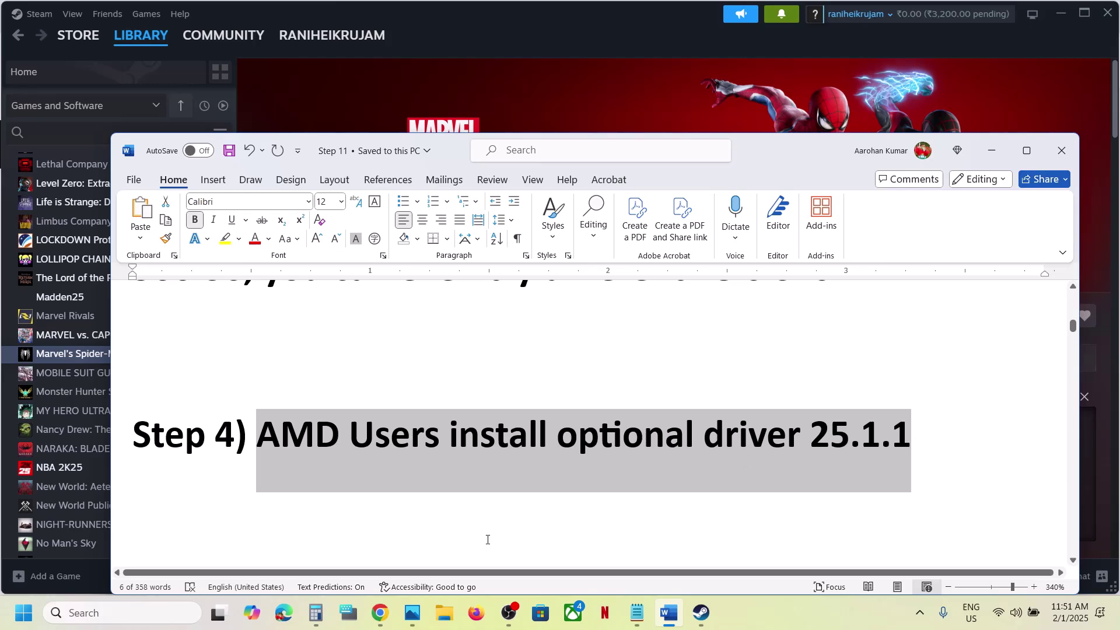
- Search for "AMD Users install optional driver 25.1.1" in a new Chrome tab and open AMD's Adrenalin Edition 25.1.1 Optional Update page
{"action": "left_click", "coordinate": [379, 602]}
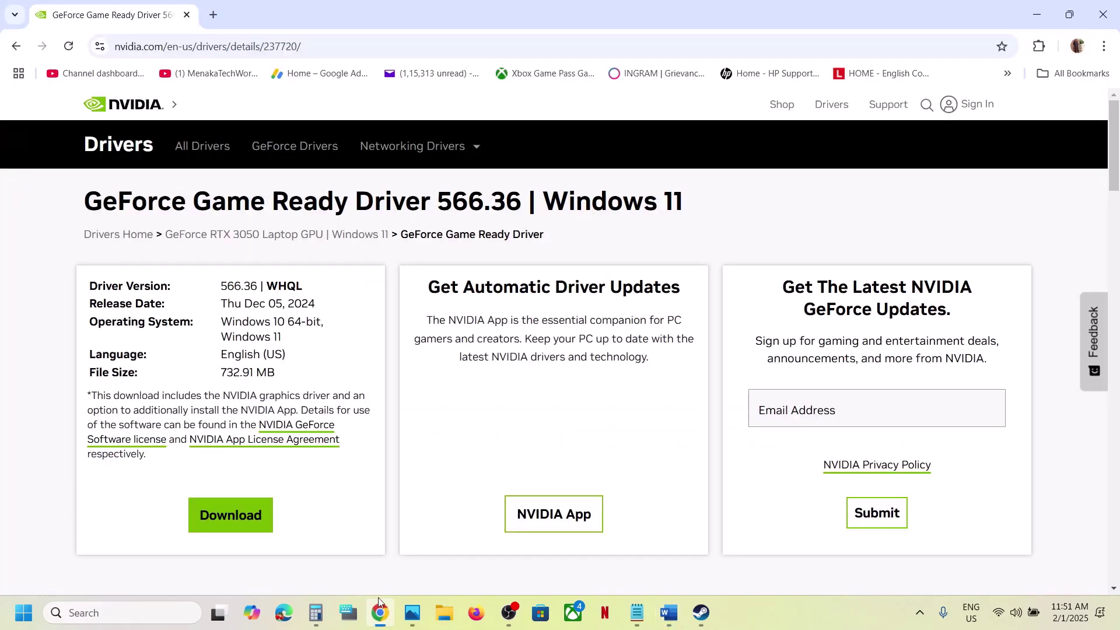
{"action": "left_click", "coordinate": [216, 16]}
{"action": "type", "text": "AMD Users install optional driver 25.1.1"}
{"action": "key", "text": "Return"}
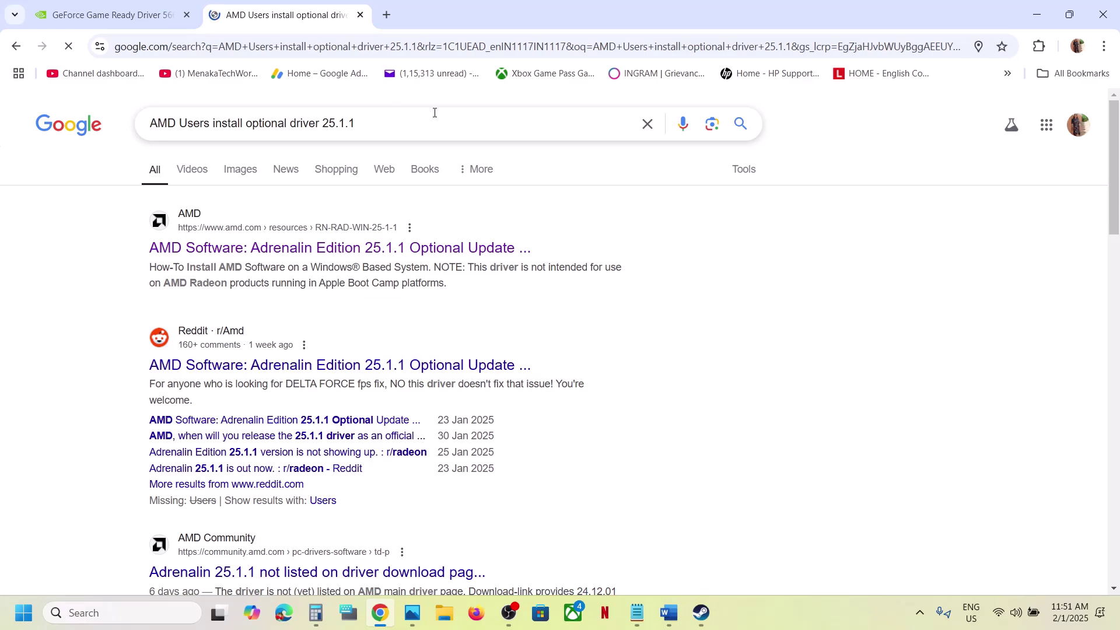
{"action": "left_click", "coordinate": [351, 253]}
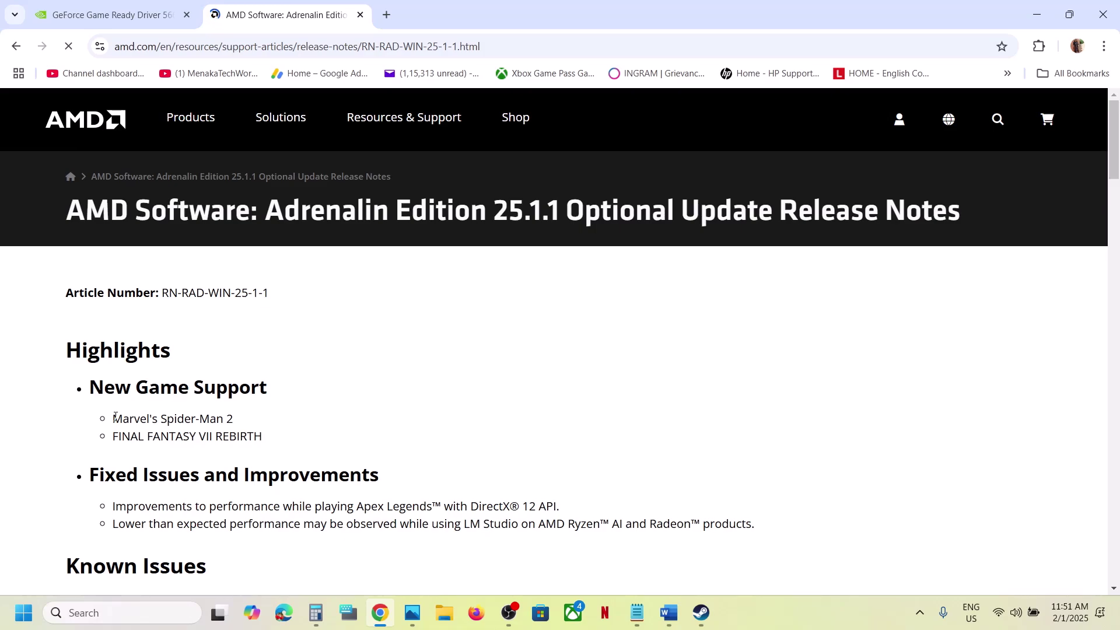
- Highlight Marvel's Spider-Man 2 under New Game Support and download the Adrenalin Edition 25.1.1 Optional Update Driver for Windows 10 and 11
{"action": "left_click_drag", "start_coordinate": [115, 415], "coordinate": [234, 418]}
{"action": "scroll", "coordinate": [238, 410], "scroll_direction": "down", "scroll_amount": 6}
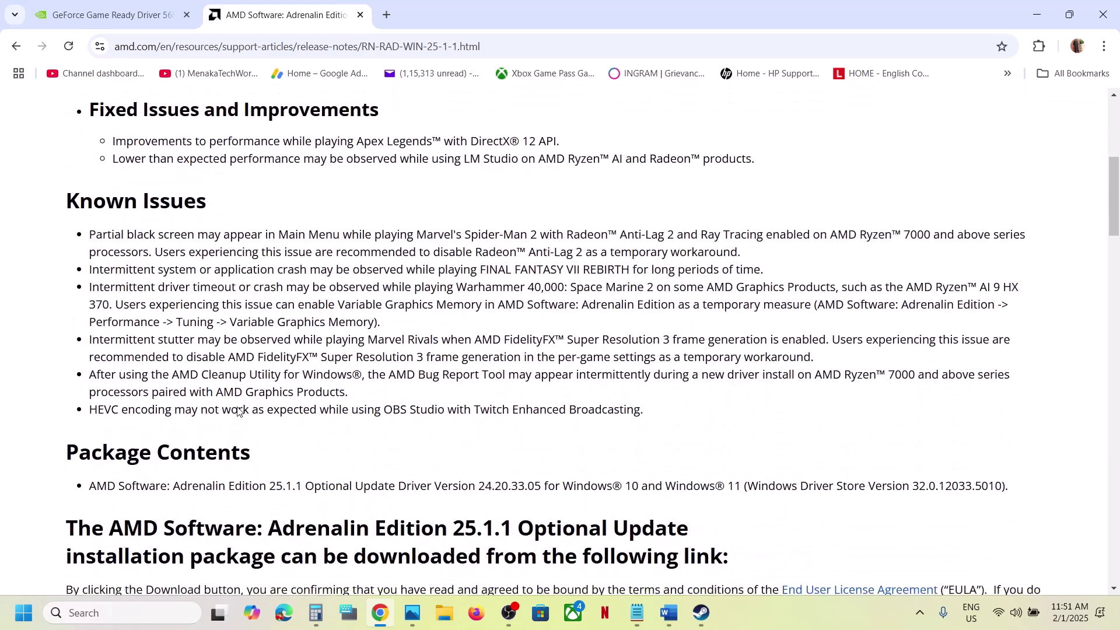
{"action": "scroll", "coordinate": [238, 410], "scroll_direction": "down", "scroll_amount": 3}
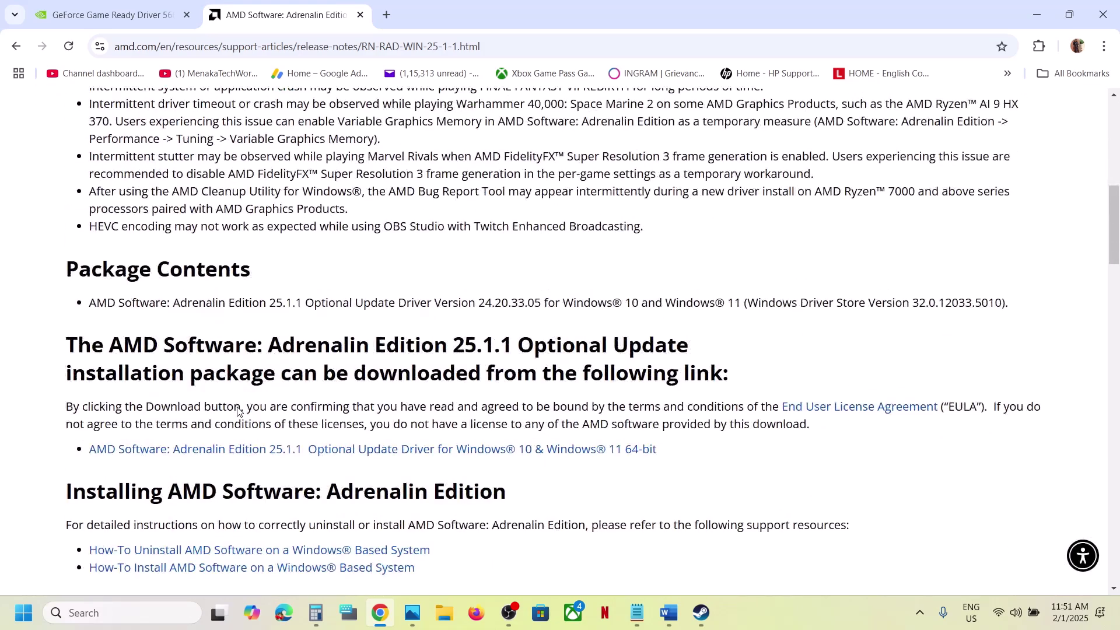
{"action": "left_click", "coordinate": [403, 454]}
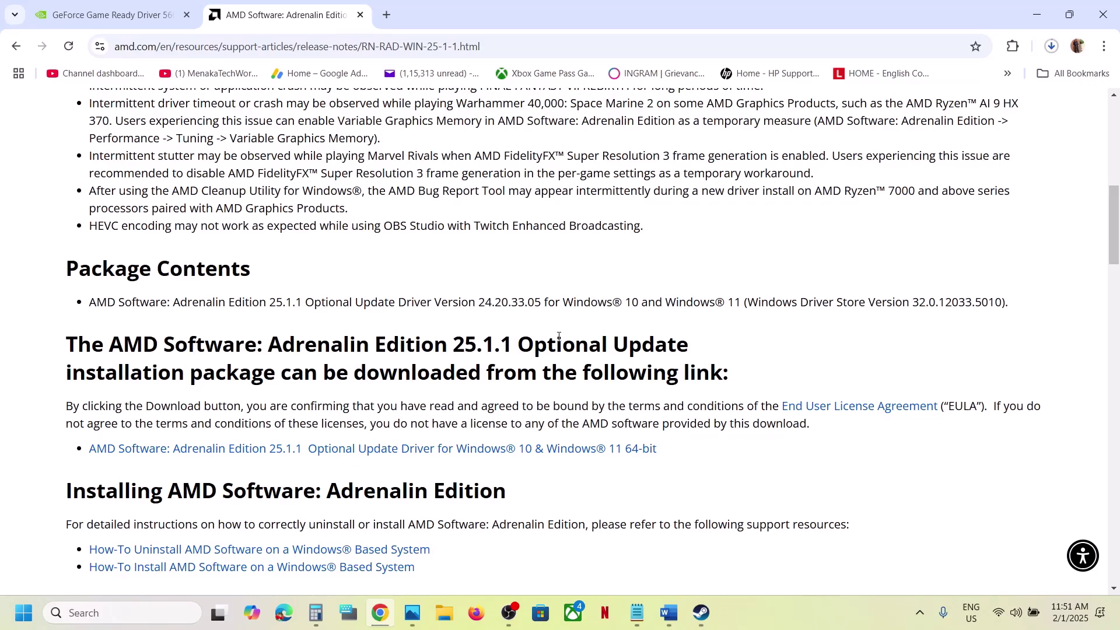
- Return to the Word document and read the Step 5 instruction about disabling DLSS Ray Reconstruction
{"action": "left_click", "coordinate": [700, 612]}
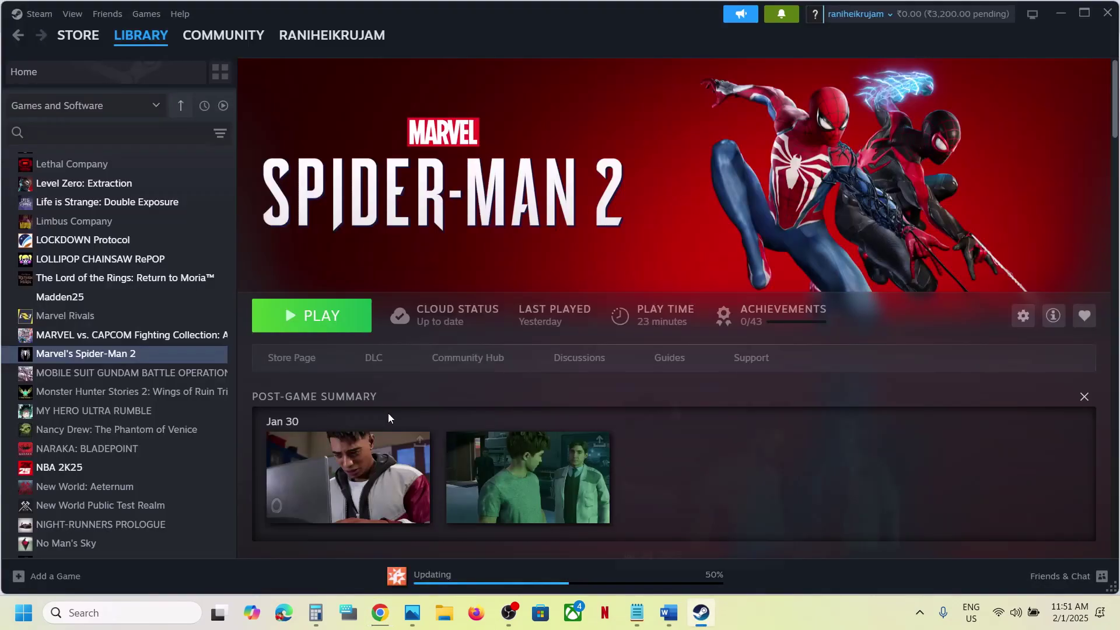
{"action": "left_click", "coordinate": [668, 612]}
{"action": "scroll", "coordinate": [455, 466], "scroll_direction": "down", "scroll_amount": 4}
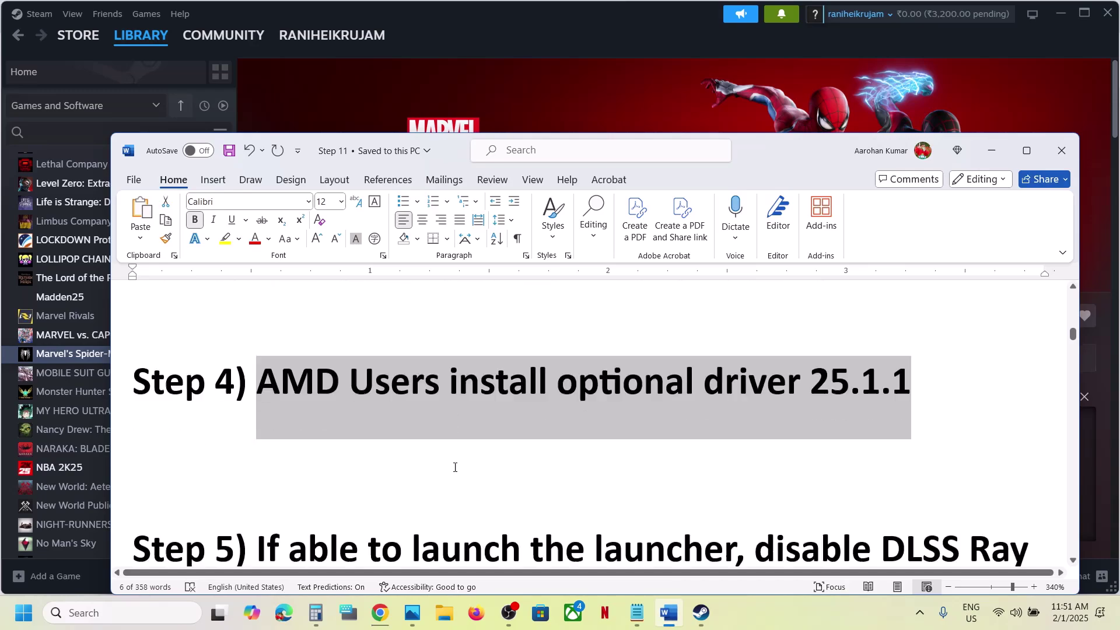
{"action": "left_click_drag", "start_coordinate": [262, 350], "coordinate": [569, 413]}
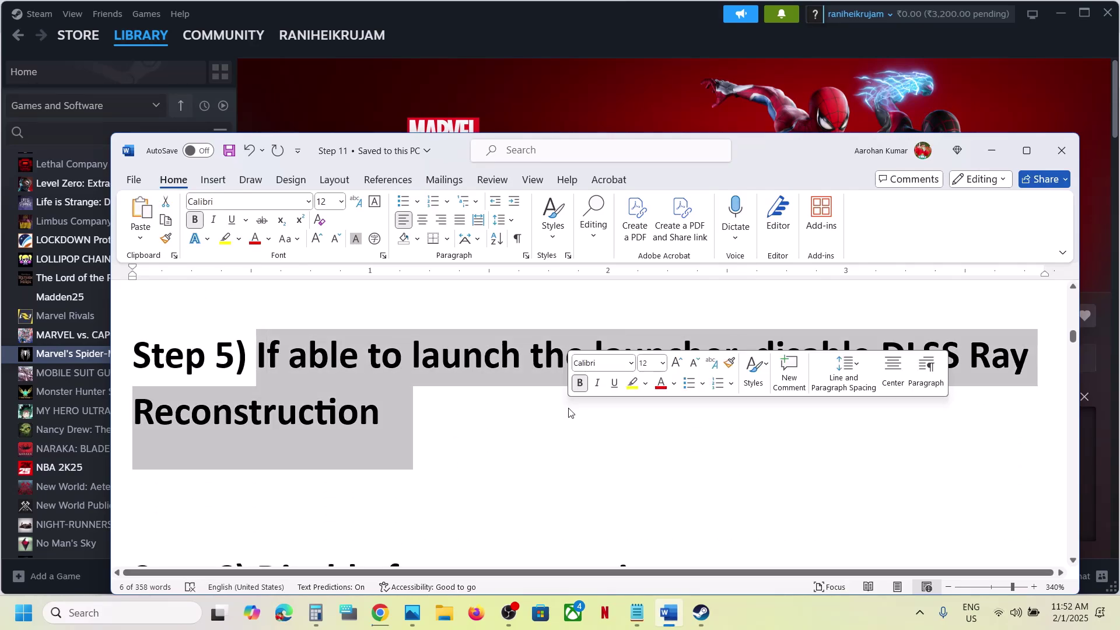
{"action": "left_click", "coordinate": [460, 418]}
- Launch Marvel's Spider-Man 2 from Steam and open the Graphics settings in its launcher
{"action": "left_click", "coordinate": [449, 91]}
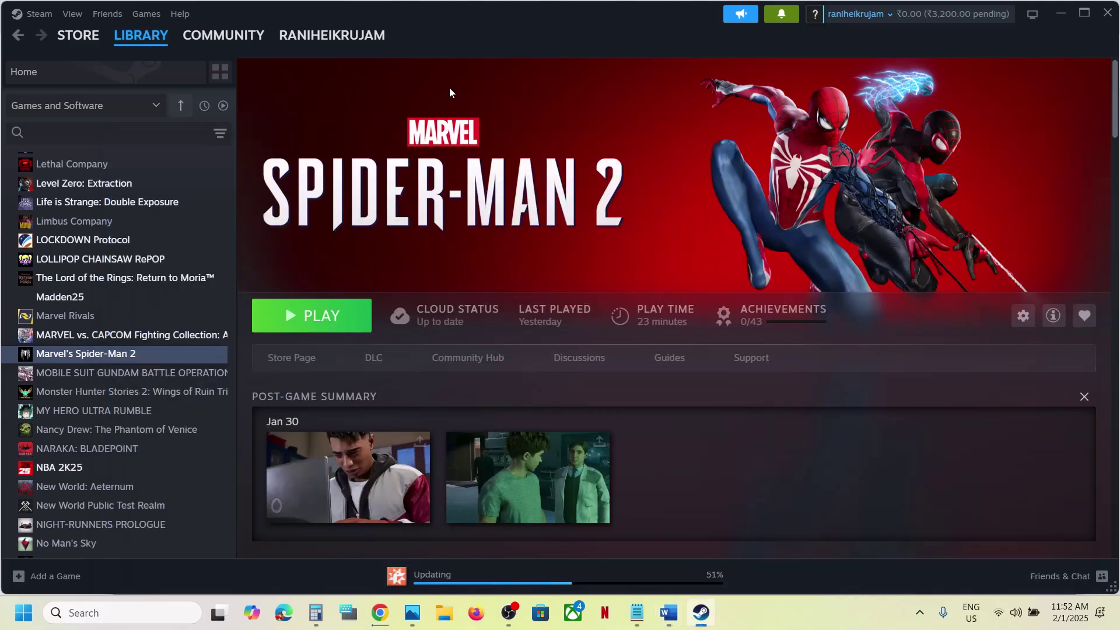
{"action": "left_click", "coordinate": [323, 316]}
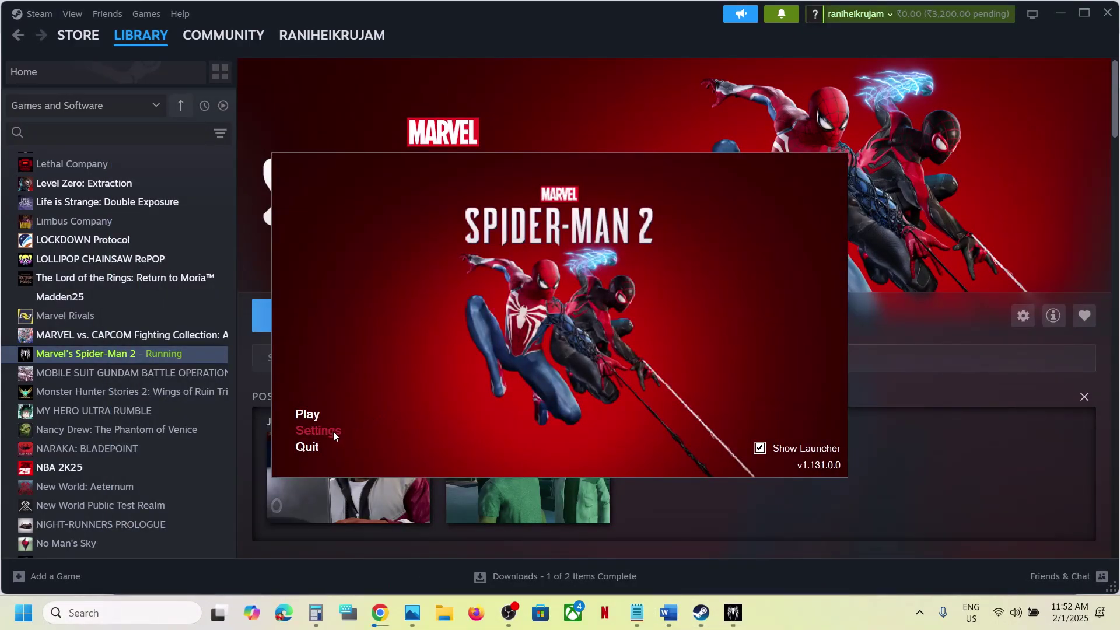
{"action": "left_click", "coordinate": [330, 432]}
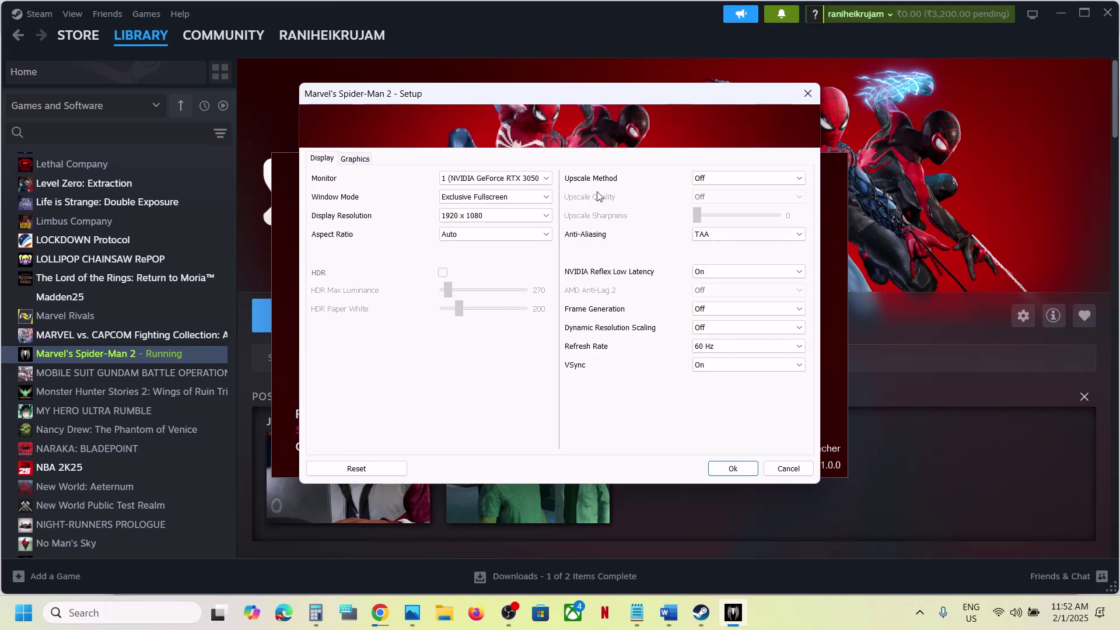
{"action": "left_click", "coordinate": [356, 159]}
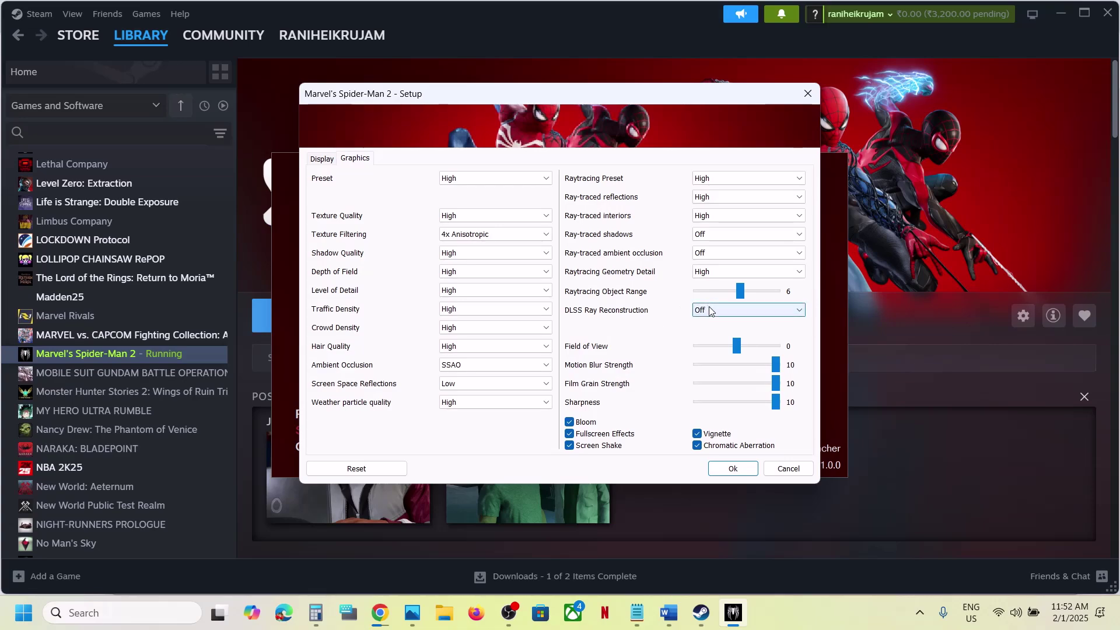
- Set DLSS Ray Reconstruction to LEGACY and switch it back to Off
{"action": "left_click", "coordinate": [740, 309]}
{"action": "left_click", "coordinate": [739, 333]}
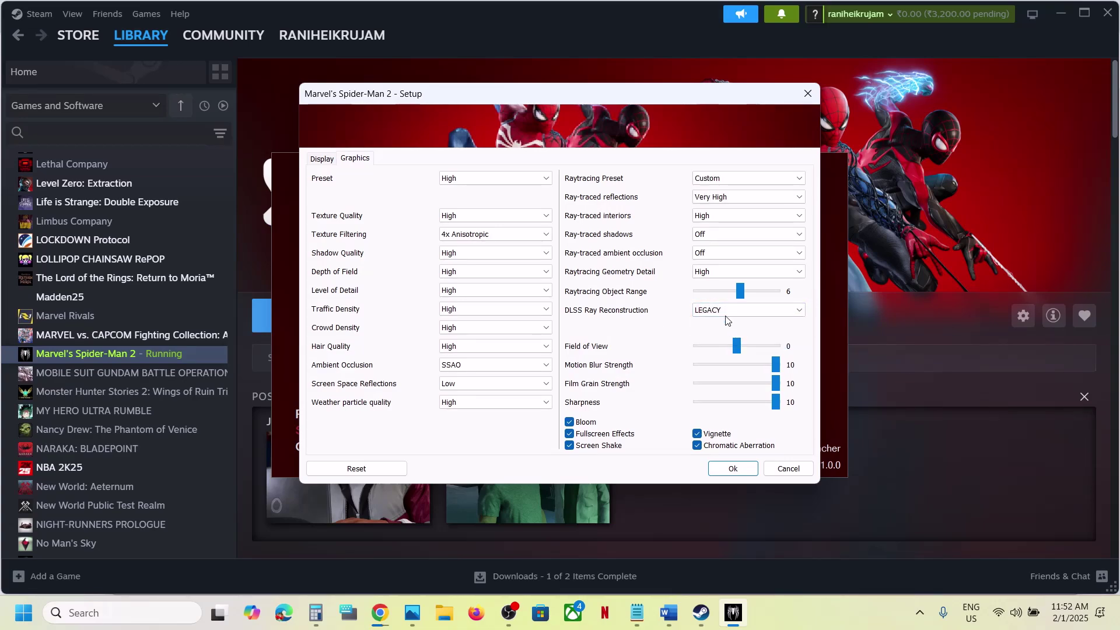
{"action": "left_click", "coordinate": [725, 310]}
{"action": "left_click", "coordinate": [727, 323]}
- Switch to the Word document and read the Step 6 instruction about disabling frame generation
{"action": "left_click", "coordinate": [671, 617]}
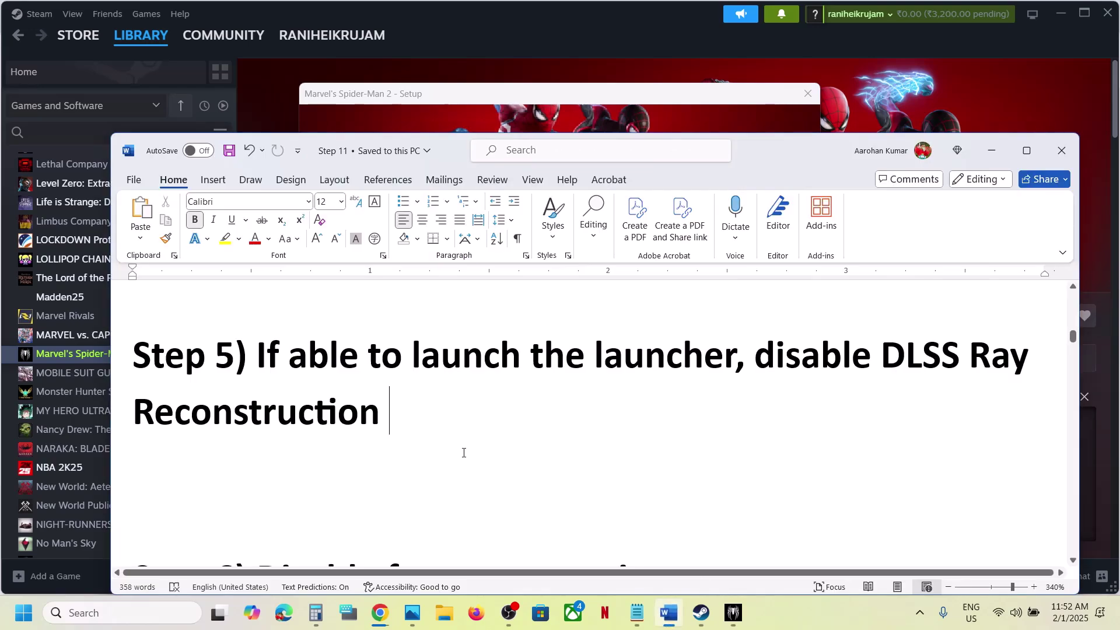
{"action": "scroll", "coordinate": [317, 424], "scroll_direction": "down", "scroll_amount": 5}
{"action": "left_click_drag", "start_coordinate": [258, 424], "coordinate": [680, 424]}
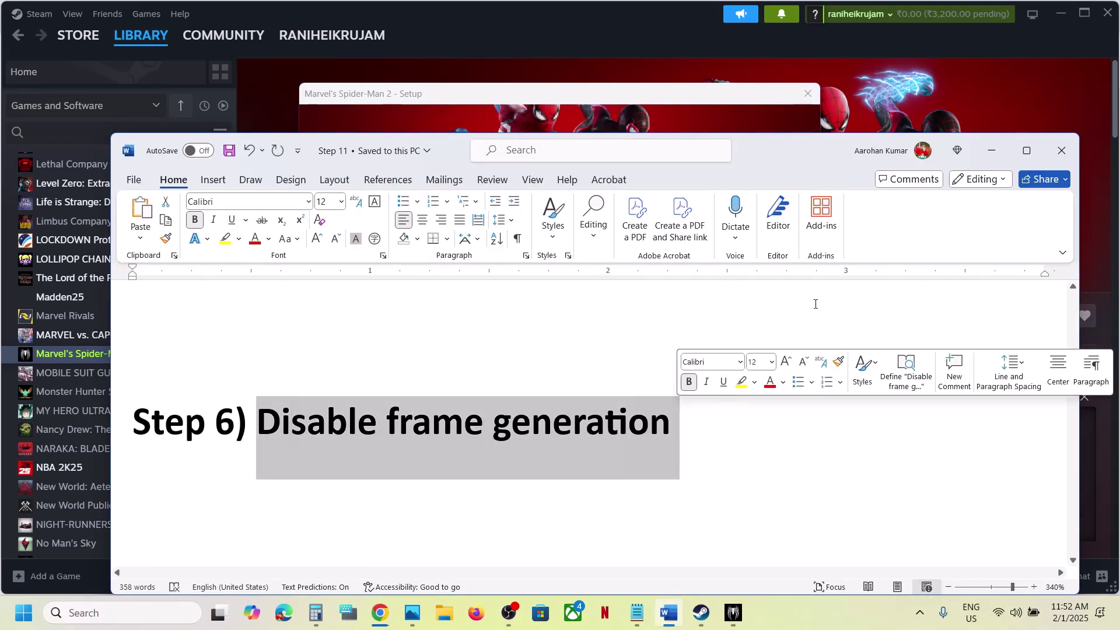
- Return to the game launcher and set Frame Generation to Off in the Display settings
{"action": "left_click", "coordinate": [998, 155]}
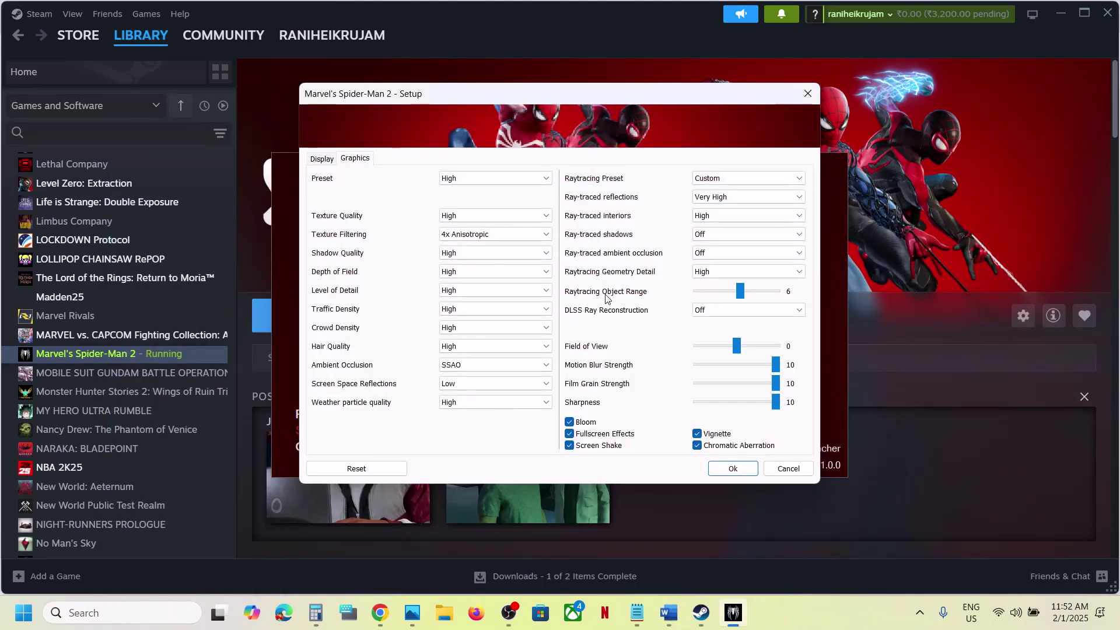
{"action": "left_click", "coordinate": [321, 160]}
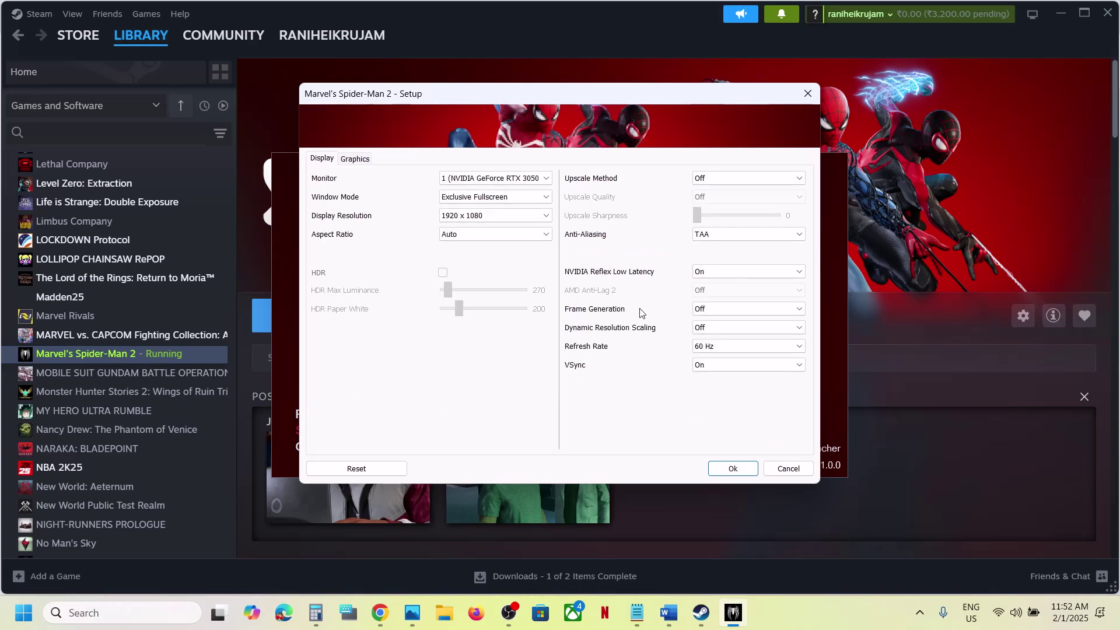
{"action": "left_click", "coordinate": [712, 310]}
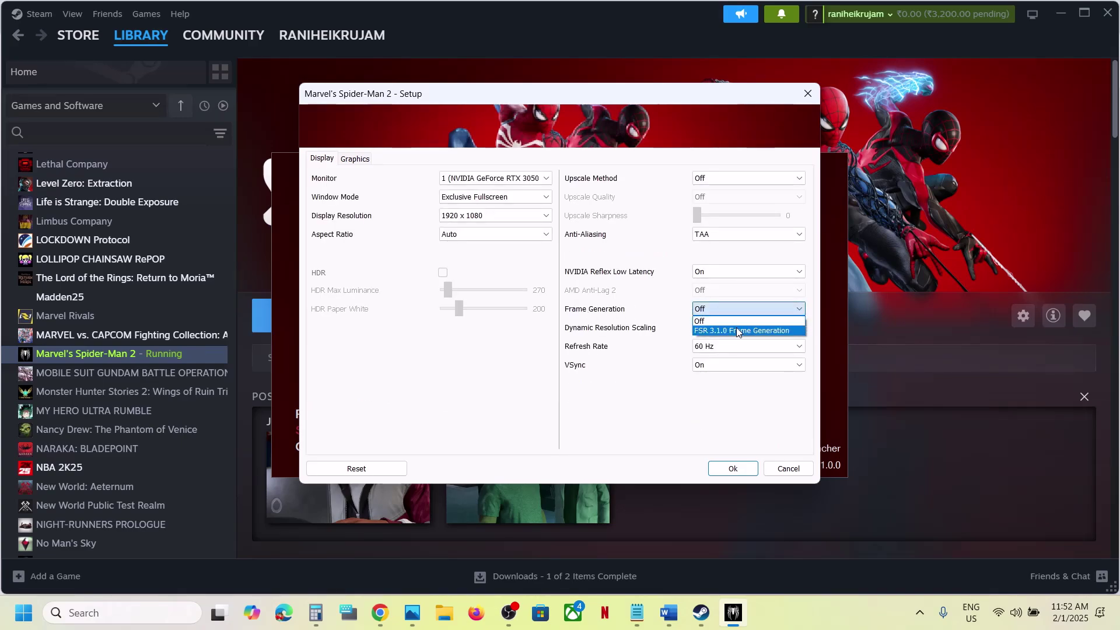
{"action": "left_click", "coordinate": [708, 320]}
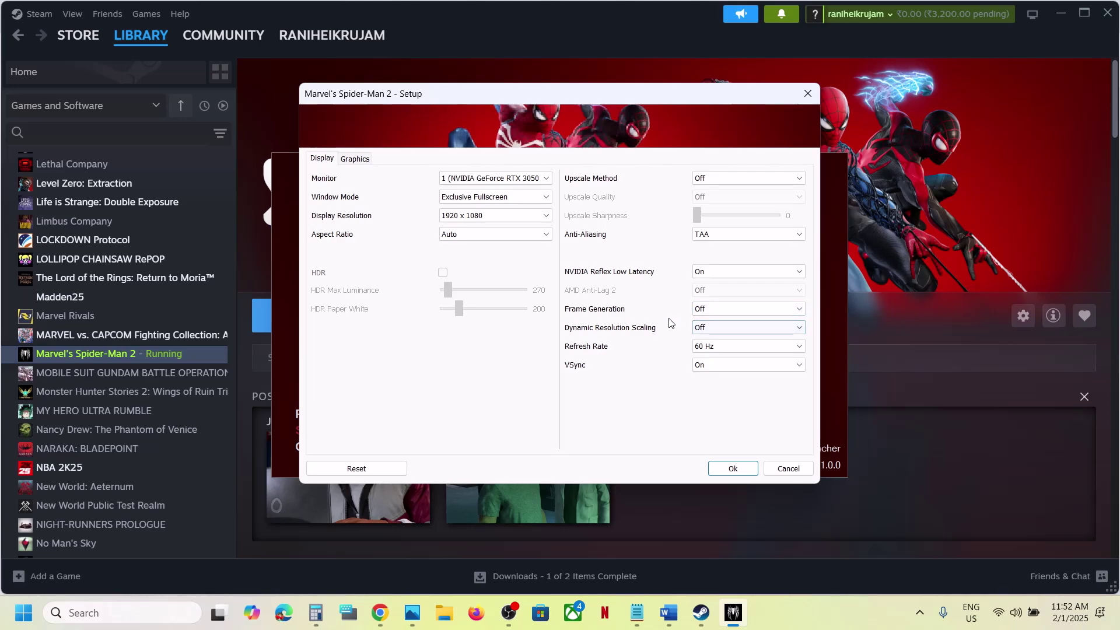
- Switch to the Word document and read the Step 7 instruction about turning off ray tracing
{"action": "left_click", "coordinate": [670, 611]}
{"action": "scroll", "coordinate": [526, 461], "scroll_direction": "down", "scroll_amount": 3}
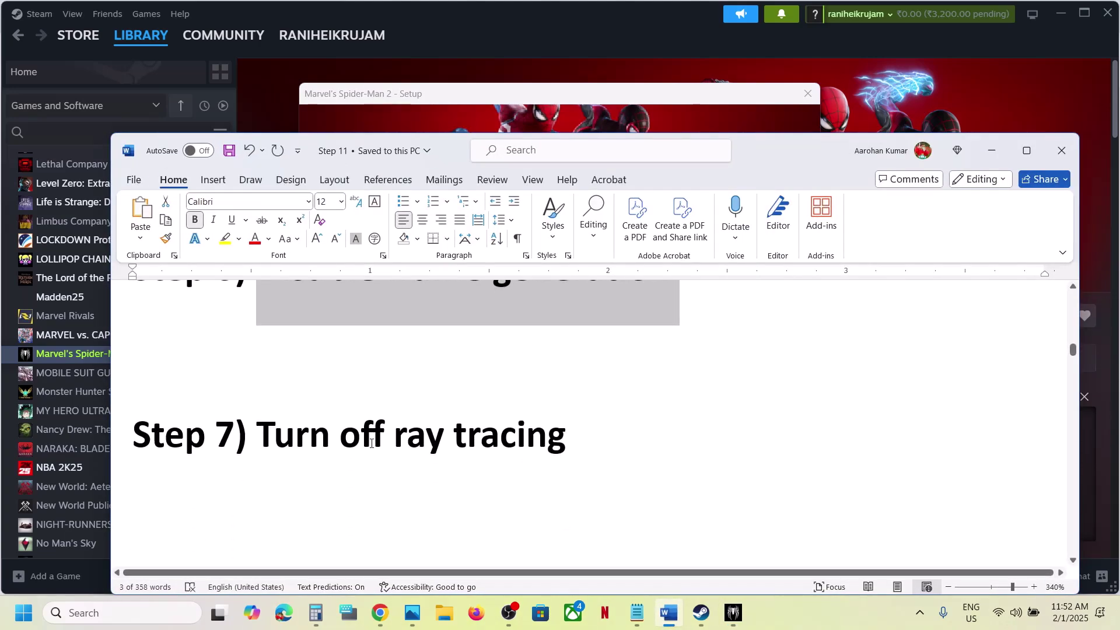
{"action": "mouse_move", "coordinate": [371, 443]}
{"action": "left_mouse_down"}
{"action": "mouse_move", "coordinate": [596, 439]}
{"action": "mouse_move", "coordinate": [256, 435]}
{"action": "left_mouse_up"}
{"action": "left_click", "coordinate": [596, 434]}
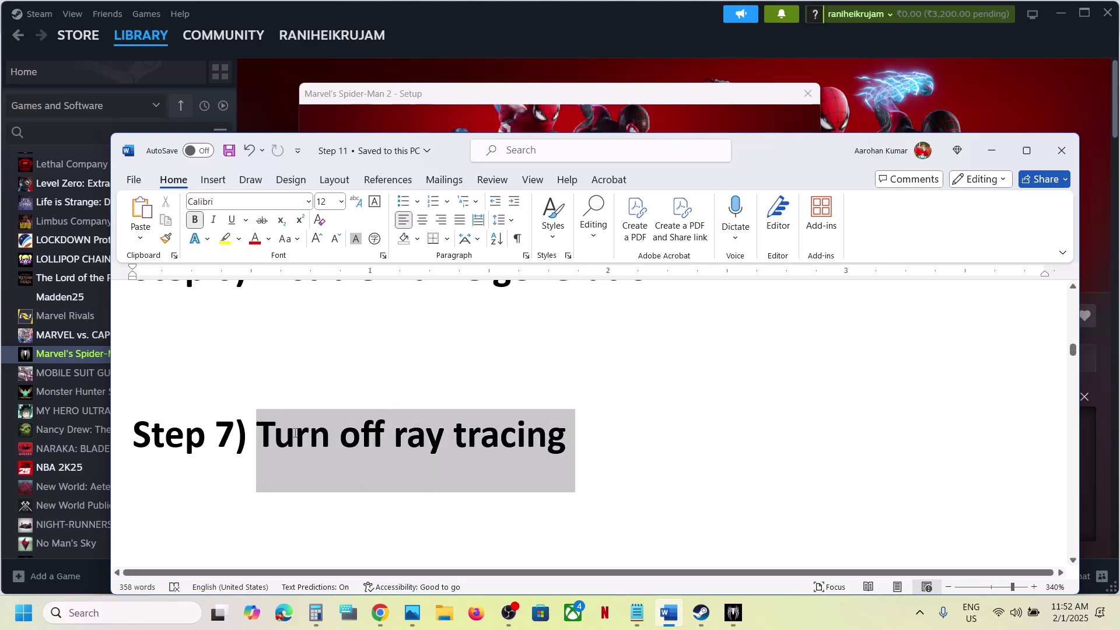
- Return to the game launcher and set the Raytracing Preset to Off in the Graphics settings
{"action": "left_click", "coordinate": [983, 153]}
{"action": "left_click", "coordinate": [351, 161]}
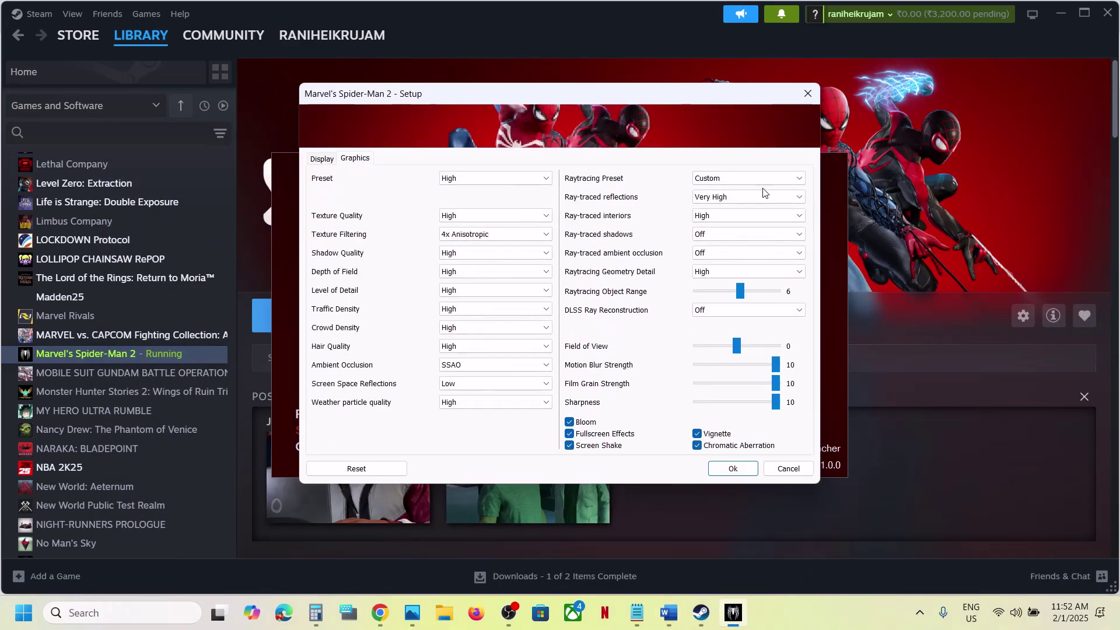
{"action": "left_click", "coordinate": [737, 179]}
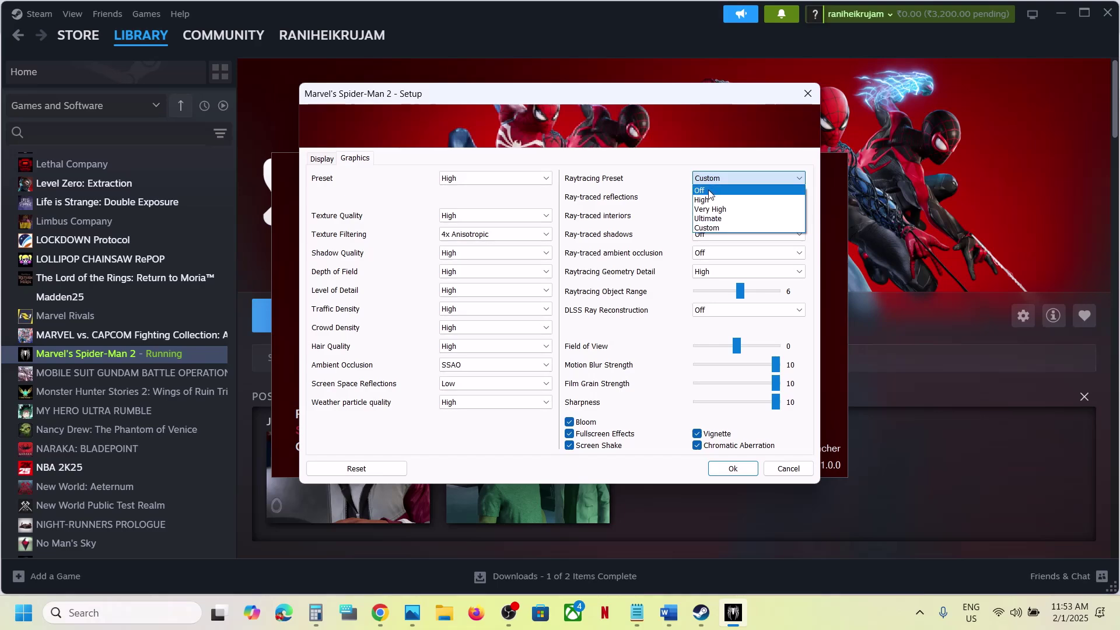
{"action": "left_click", "coordinate": [716, 191]}
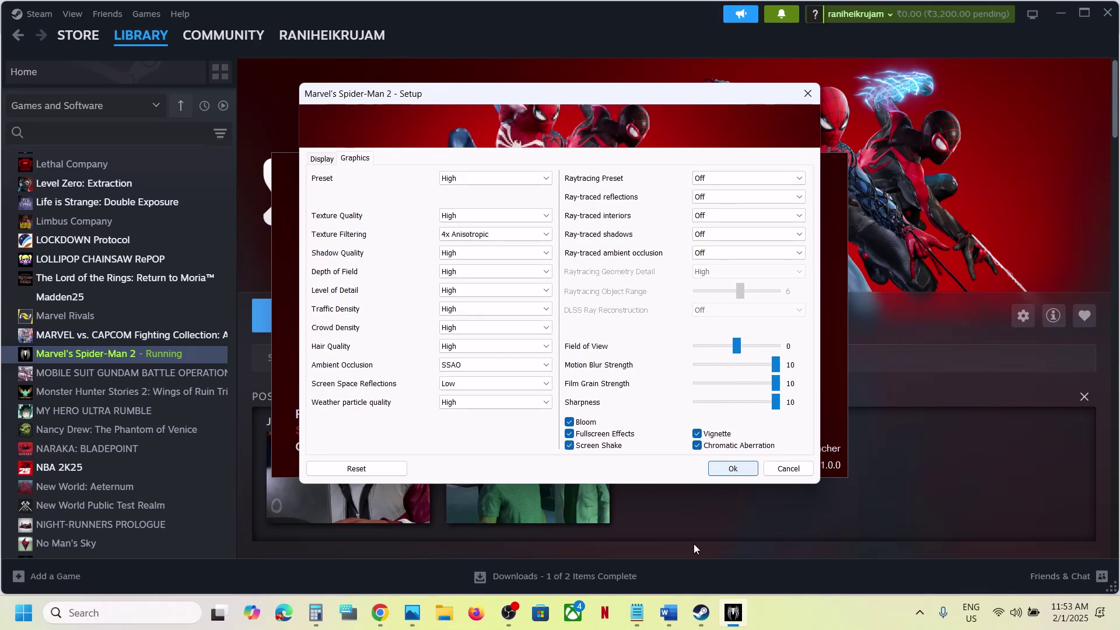
- Switch to the Word document and read the Step 8 instruction about setting raytracing to high
{"action": "left_click", "coordinate": [669, 612]}
{"action": "scroll", "coordinate": [507, 401], "scroll_direction": "down", "scroll_amount": 3}
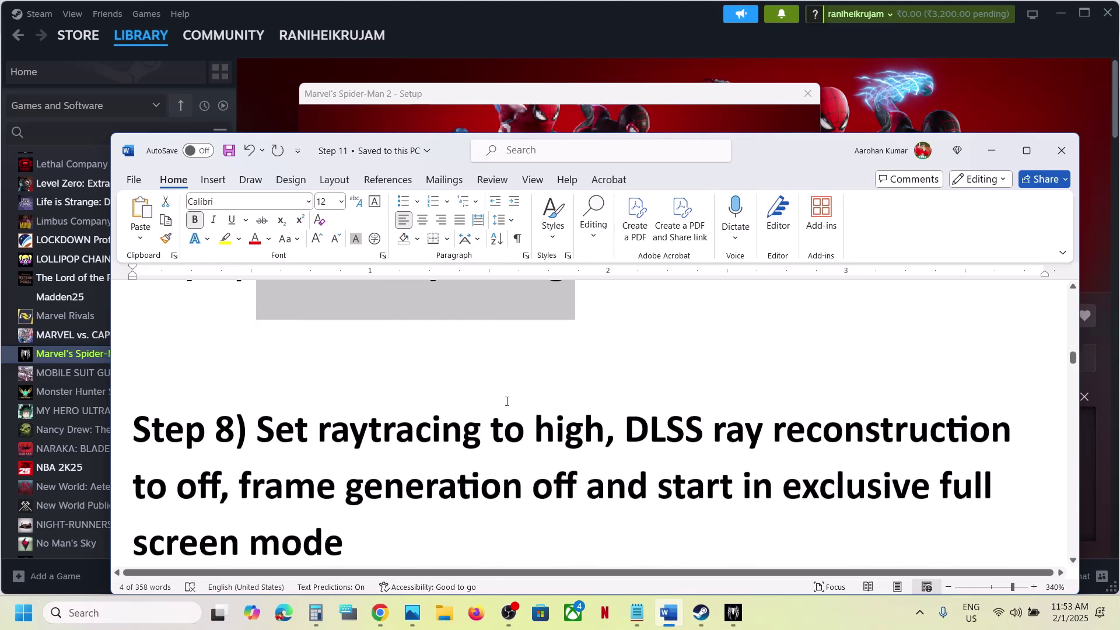
{"action": "scroll", "coordinate": [507, 401], "scroll_direction": "down", "scroll_amount": 1}
{"action": "left_click_drag", "start_coordinate": [257, 385], "coordinate": [604, 388]}
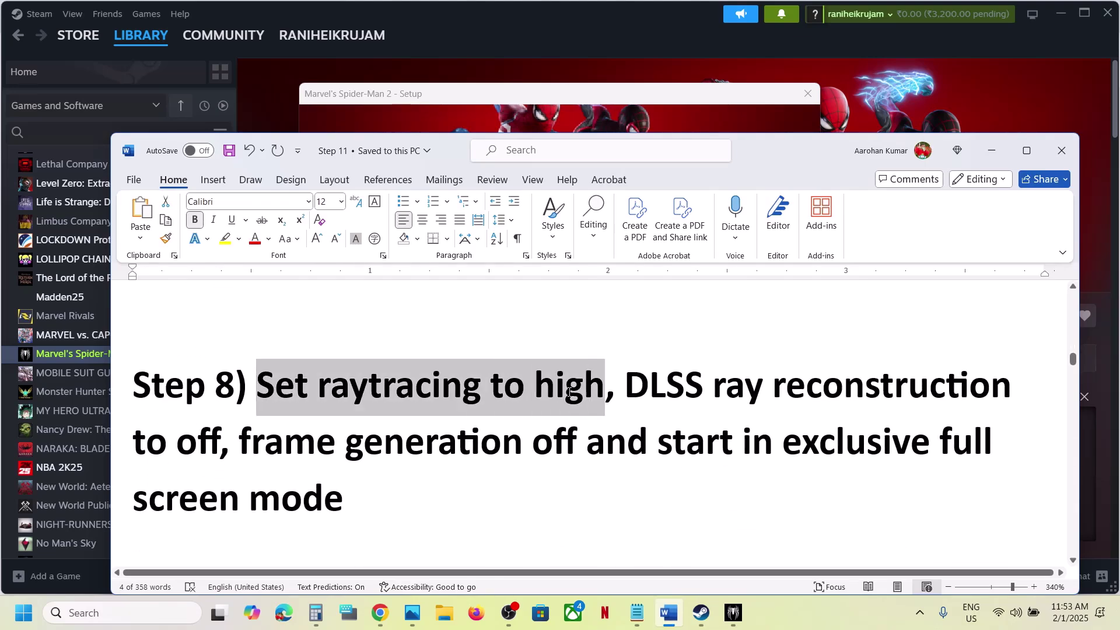
- Return to the game launcher and set the Raytracing Preset to High
{"action": "left_click", "coordinate": [991, 150]}
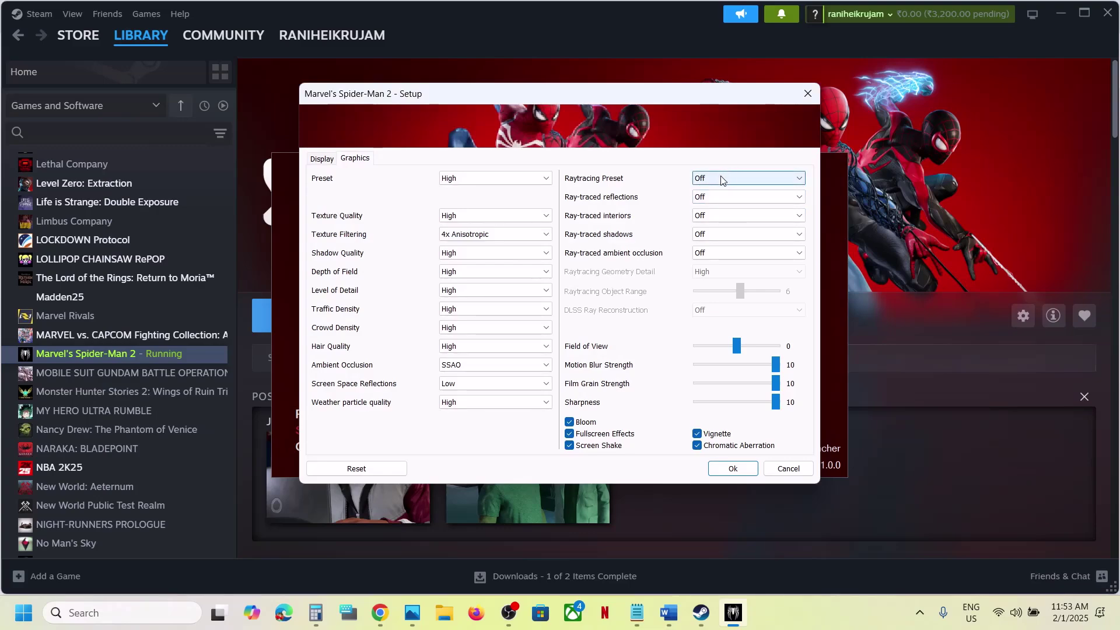
{"action": "left_click", "coordinate": [720, 177]}
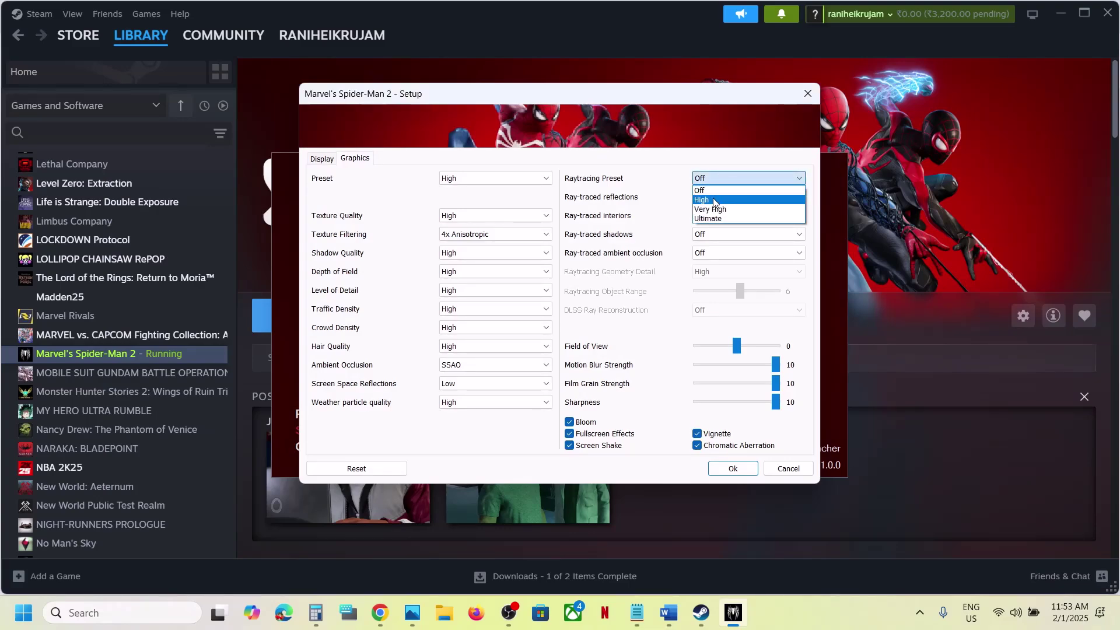
{"action": "left_click", "coordinate": [713, 200]}
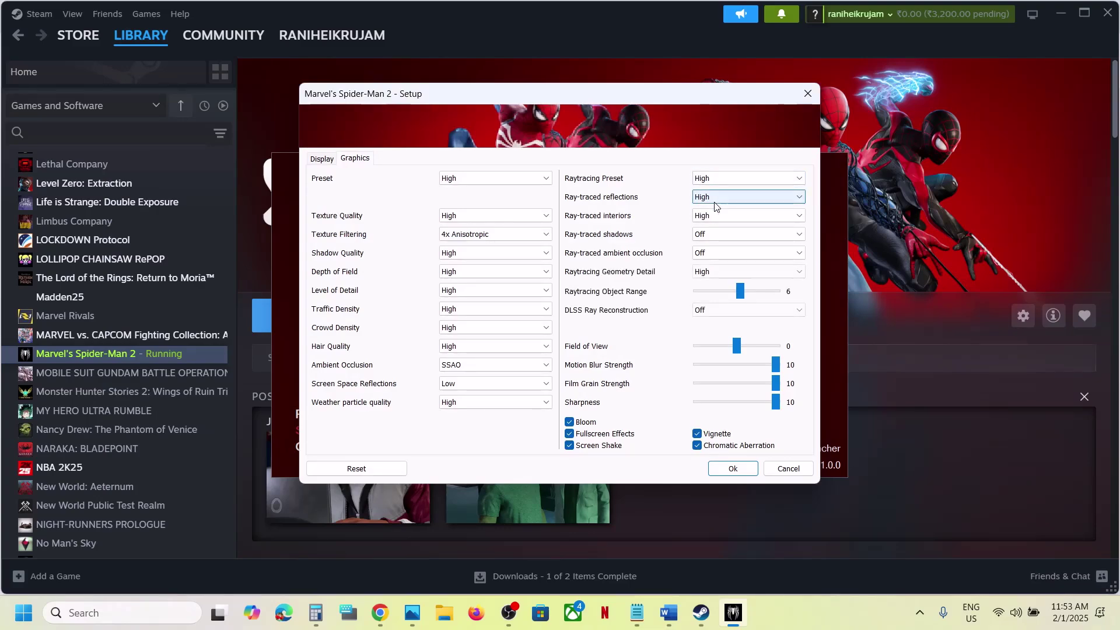
- Read the DLSS ray reconstruction part of Step 8 in Word and check that option in the launcher's Graphics settings
{"action": "left_click", "coordinate": [669, 613]}
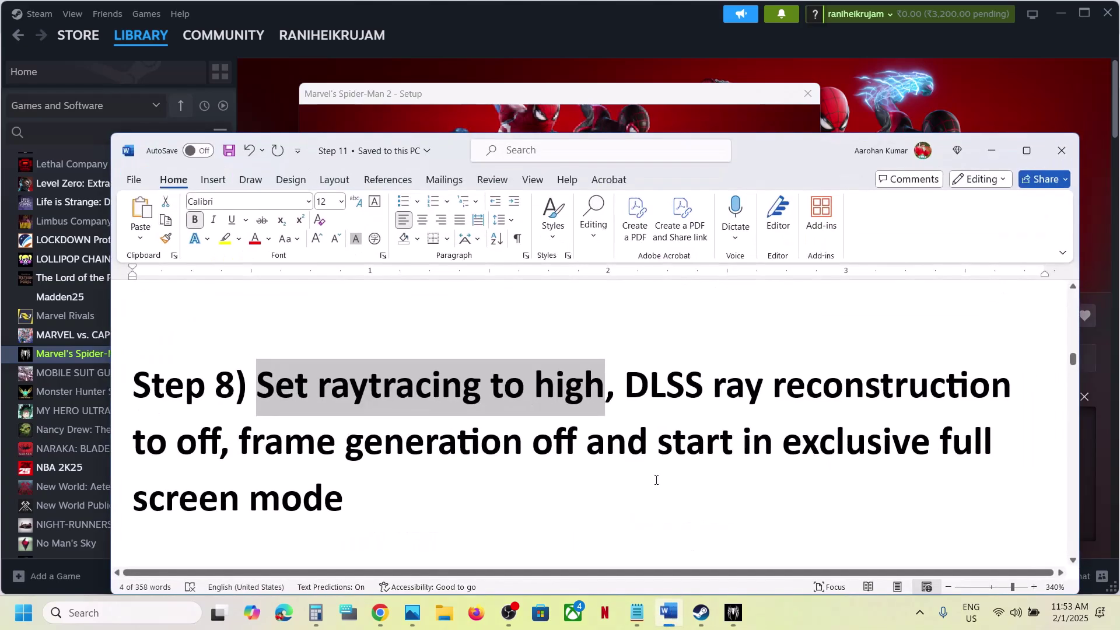
{"action": "left_click_drag", "start_coordinate": [661, 385], "coordinate": [239, 444]}
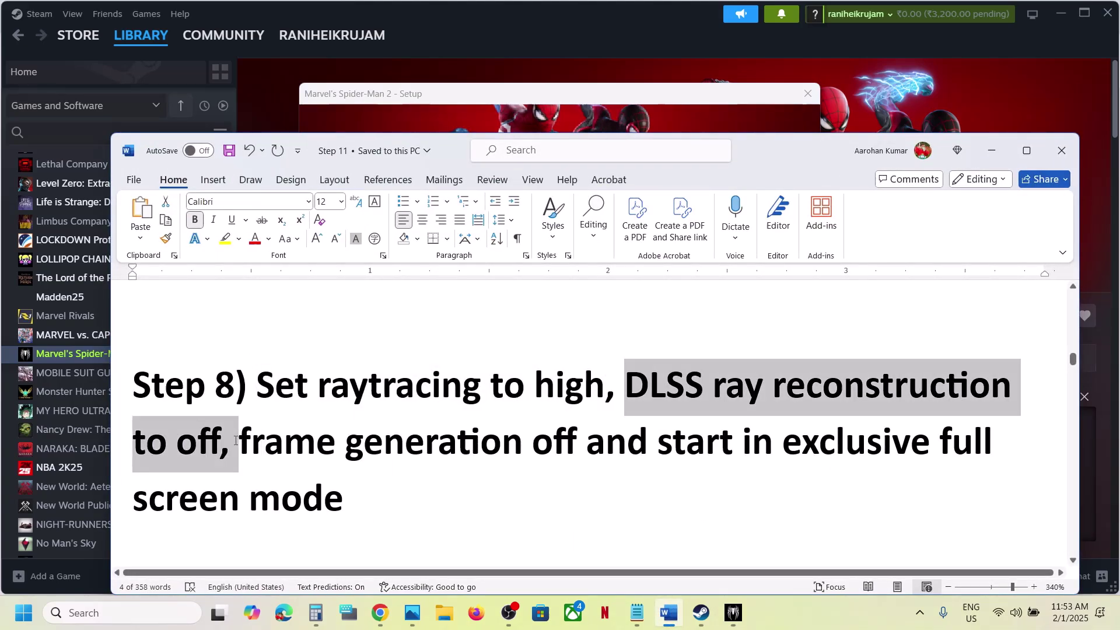
{"action": "left_click", "coordinate": [992, 150]}
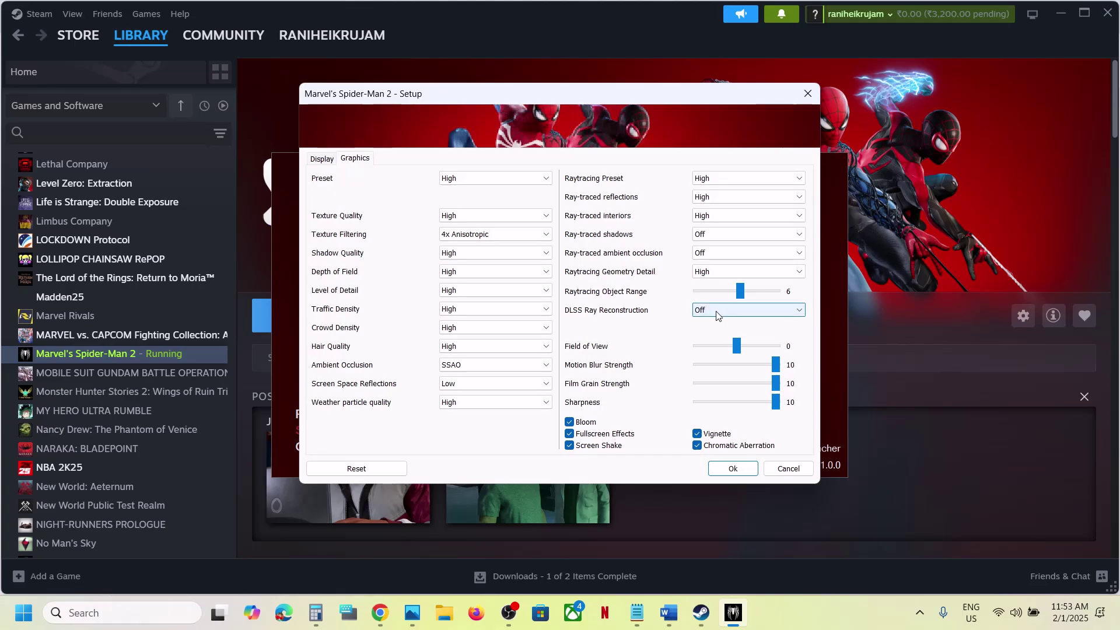
- Read the frame generation part of Step 8 in Word and check that option in the launcher's Display settings
{"action": "left_click", "coordinate": [669, 613]}
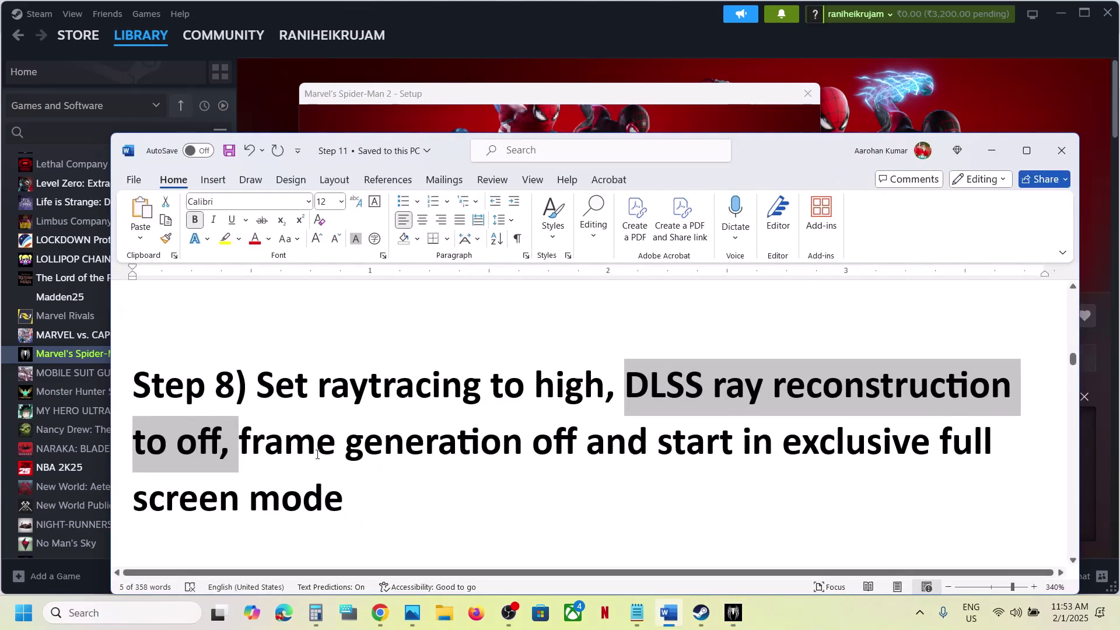
{"action": "left_click_drag", "start_coordinate": [300, 449], "coordinate": [521, 446]}
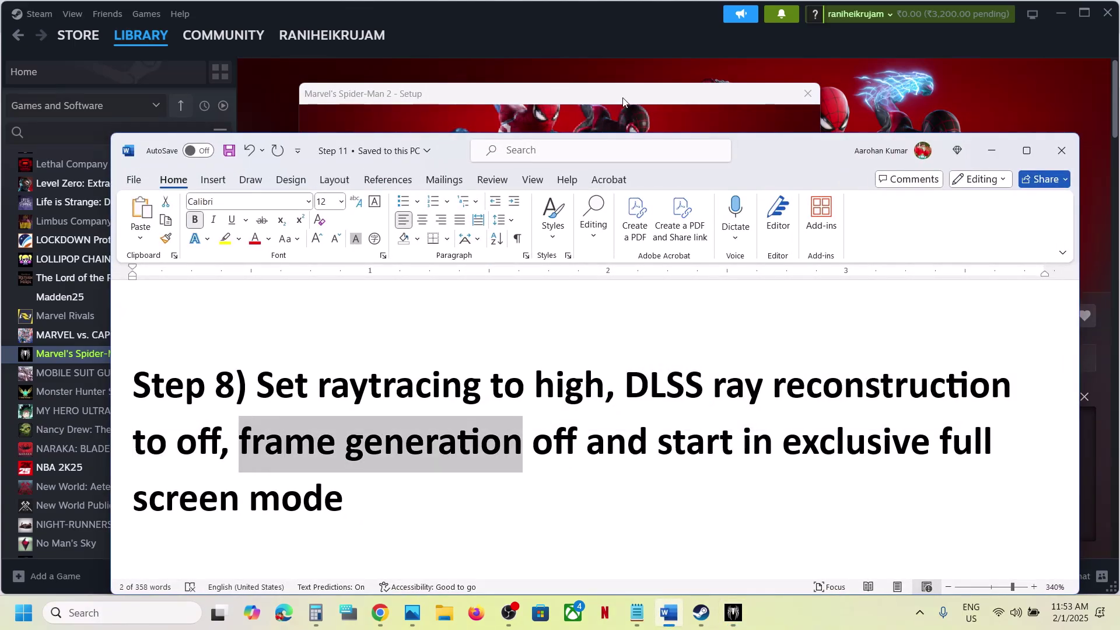
{"action": "left_click", "coordinate": [991, 151]}
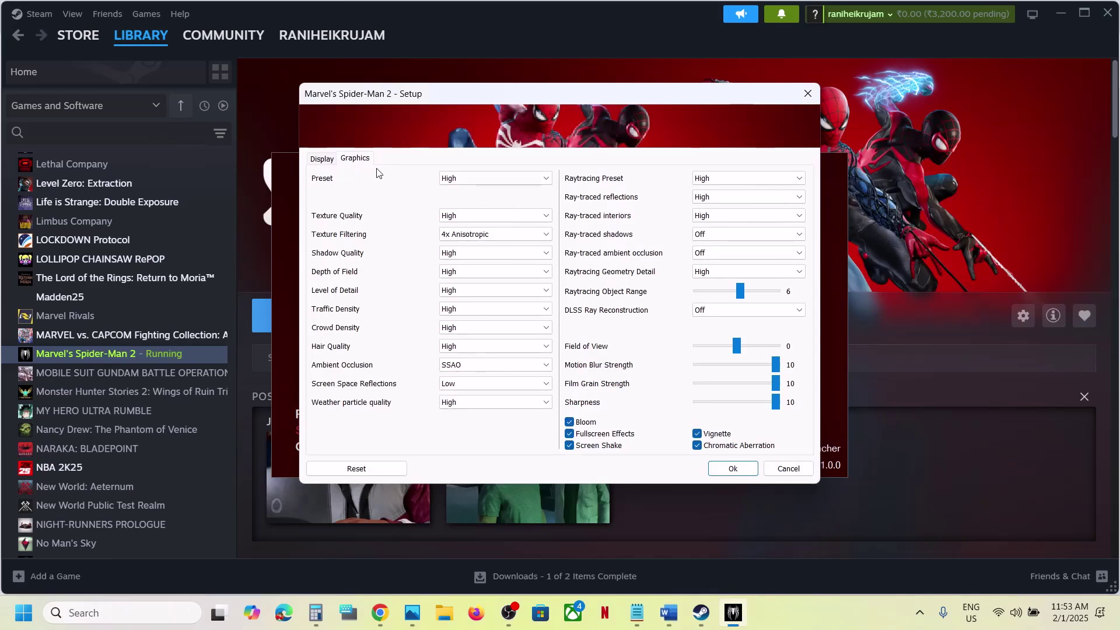
{"action": "left_click", "coordinate": [322, 158]}
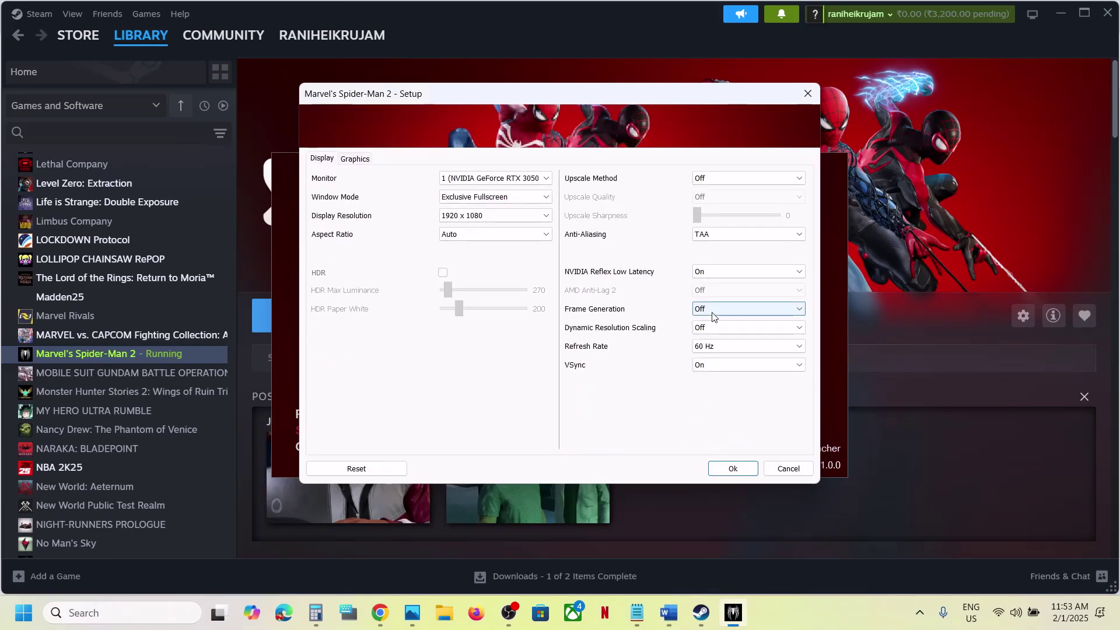
{"action": "left_click", "coordinate": [354, 160]}
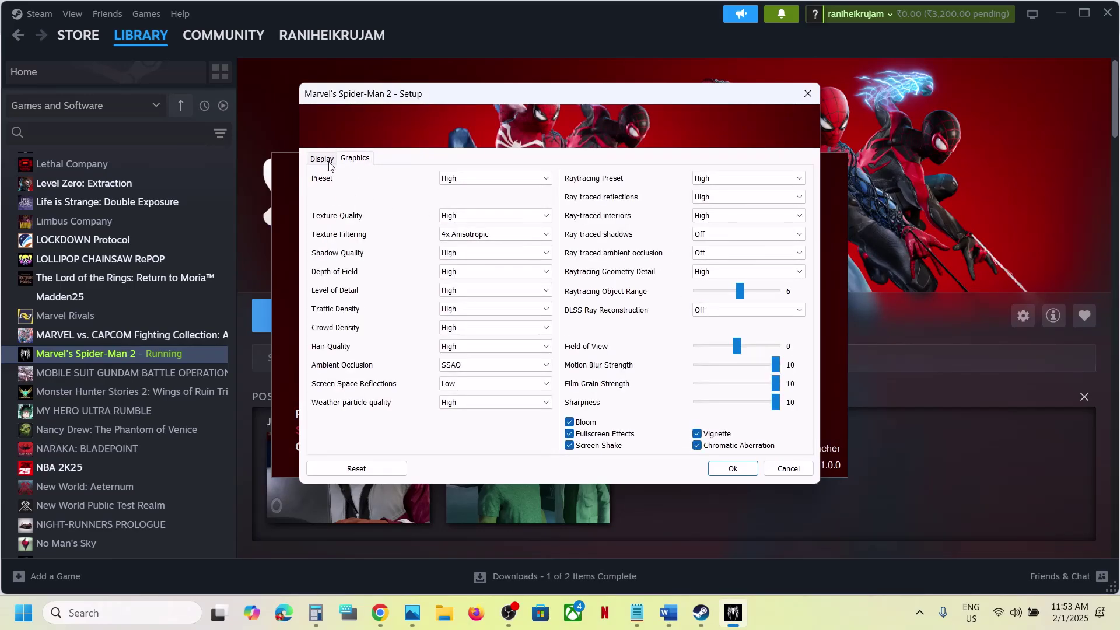
- Set the Window Mode to Exclusive Fullscreen in the Display settings and save the launcher settings
{"action": "left_click", "coordinate": [325, 161]}
{"action": "left_click", "coordinate": [511, 198]}
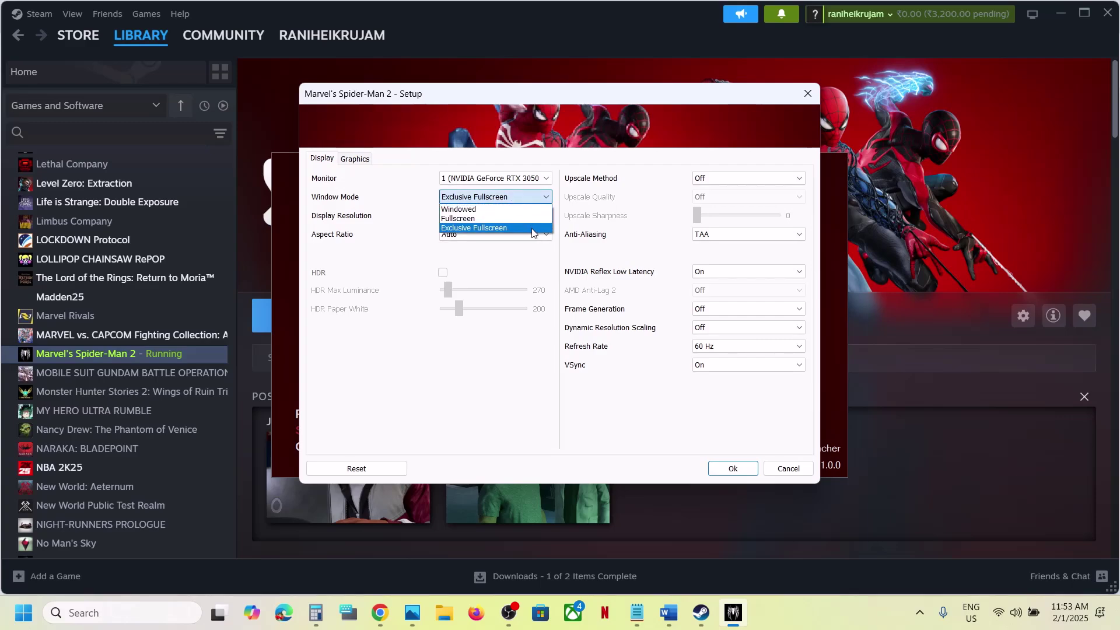
{"action": "left_click", "coordinate": [509, 228]}
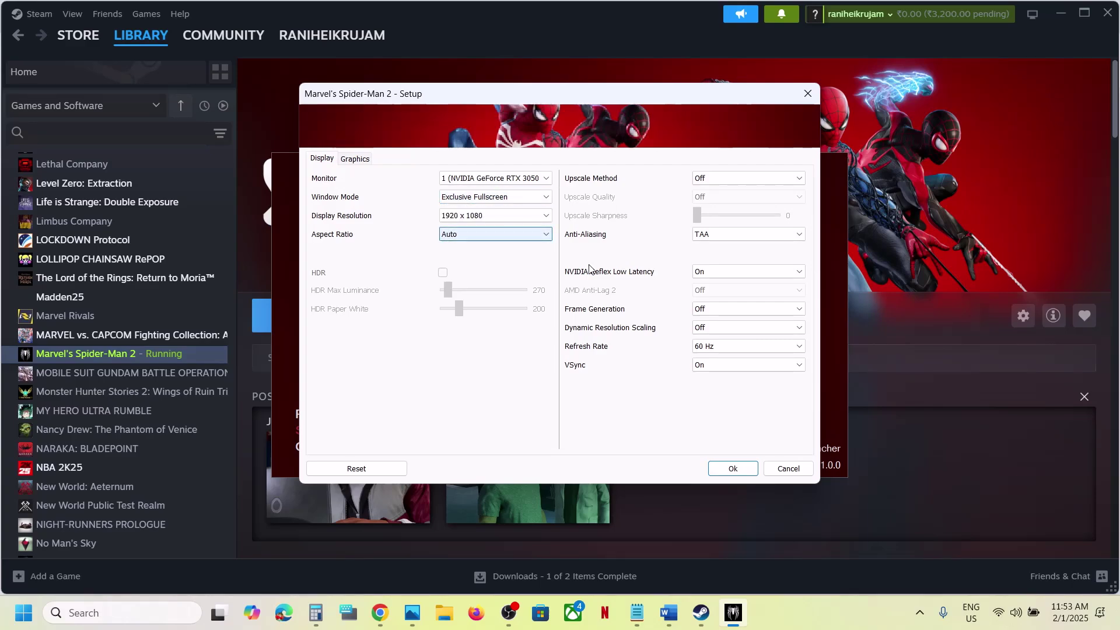
{"action": "left_click", "coordinate": [732, 469]}
- Read the Step 9 instruction about disabling HDR in Word and check the HDR option in the launcher's Display settings
{"action": "left_click", "coordinate": [668, 612]}
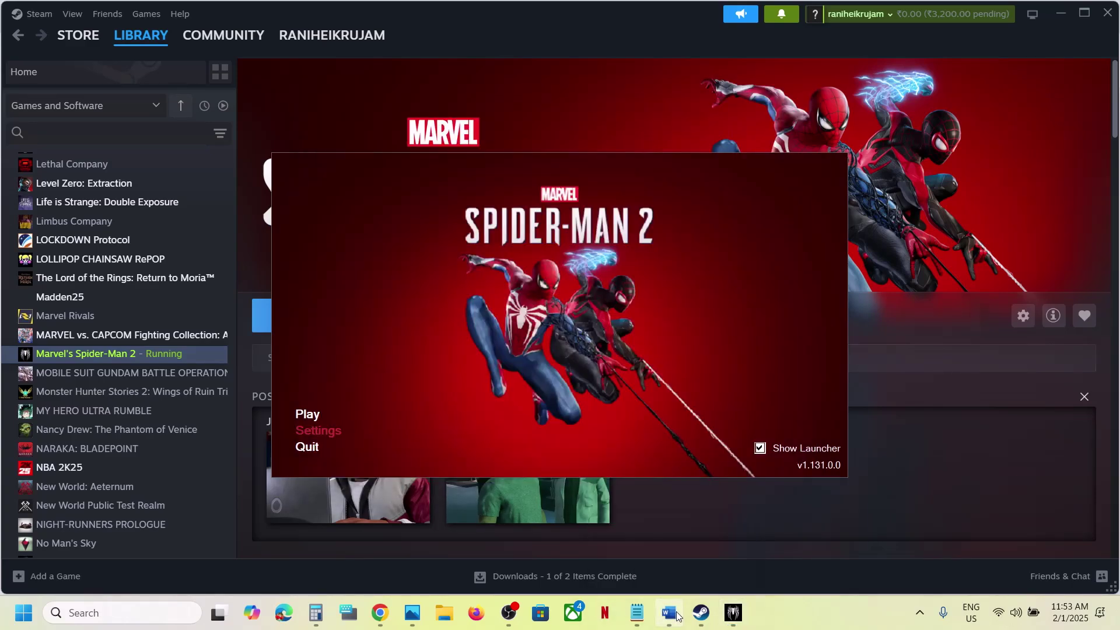
{"action": "scroll", "coordinate": [413, 357], "scroll_direction": "down", "scroll_amount": 2}
{"action": "scroll", "coordinate": [413, 357], "scroll_direction": "down", "scroll_amount": 2}
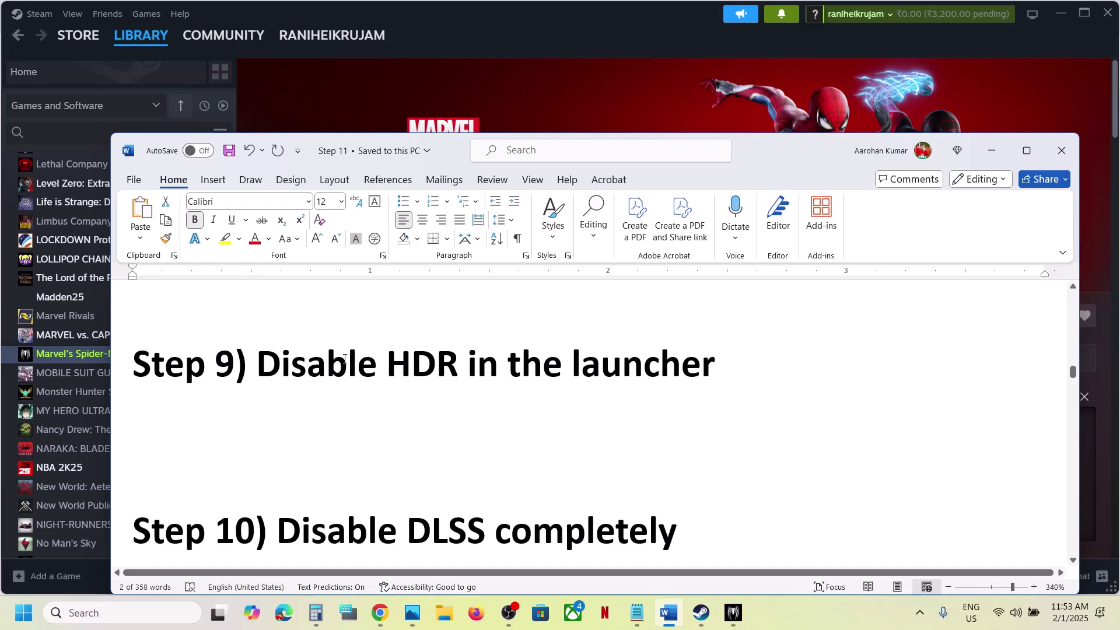
{"action": "left_click_drag", "start_coordinate": [345, 362], "coordinate": [720, 366]}
{"action": "left_click", "coordinate": [992, 150]}
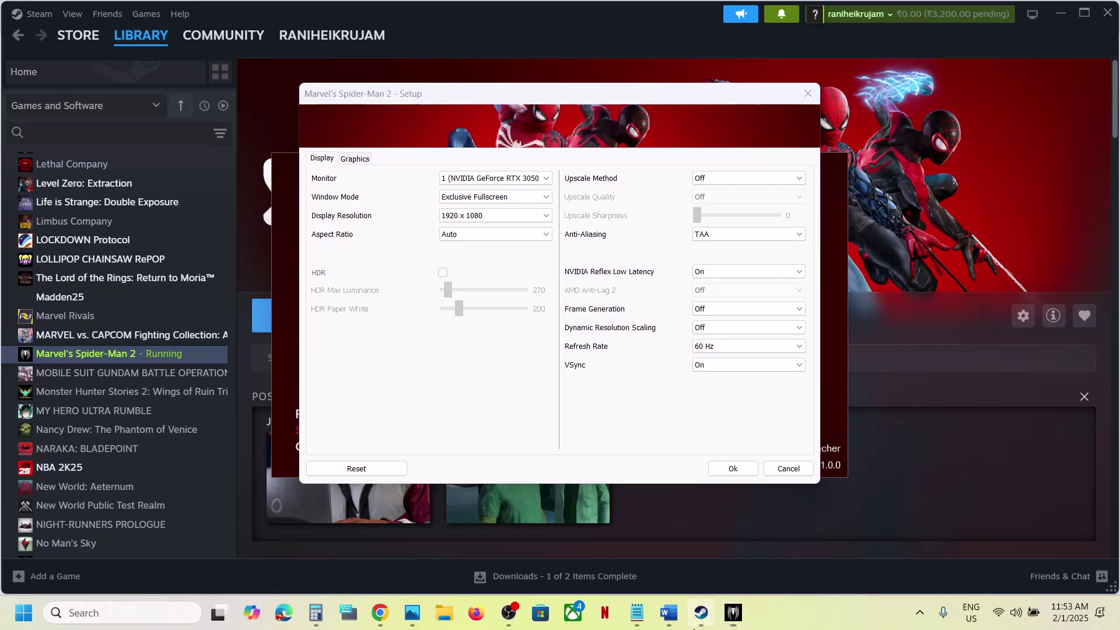
{"action": "key", "text": "Escape"}
- Switch to the Word document and read Step 10 about disabling DLSS completely and Step 11 about anti-aliasing
{"action": "left_click", "coordinate": [669, 613]}
{"action": "scroll", "coordinate": [533, 441], "scroll_direction": "down", "scroll_amount": 2}
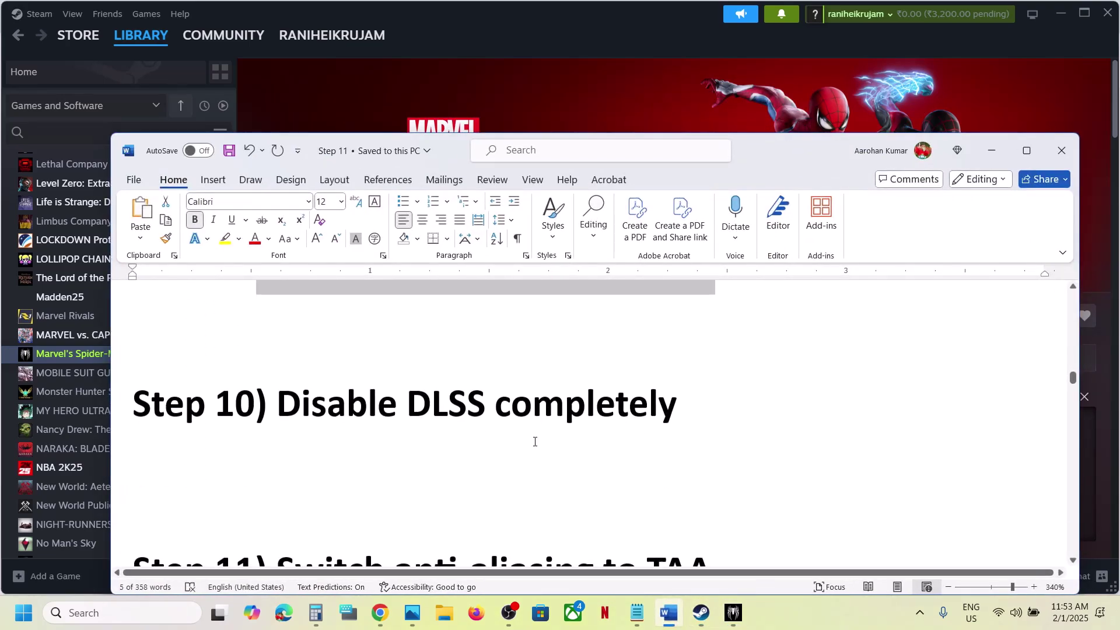
{"action": "left_click_drag", "start_coordinate": [372, 387], "coordinate": [616, 455]}
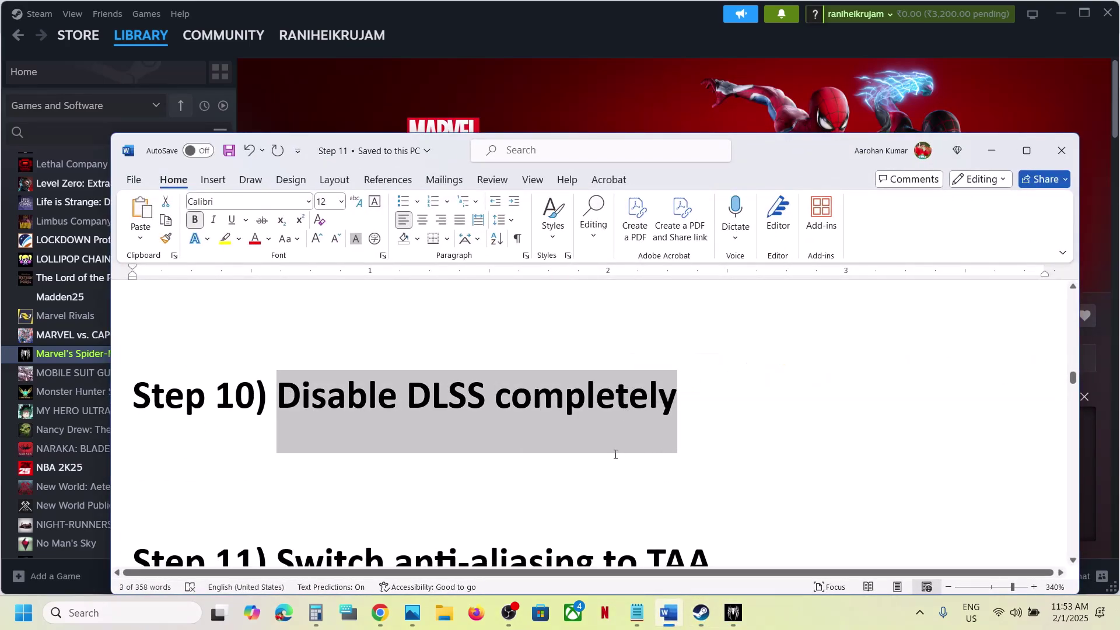
{"action": "scroll", "coordinate": [616, 455], "scroll_direction": "down", "scroll_amount": 1}
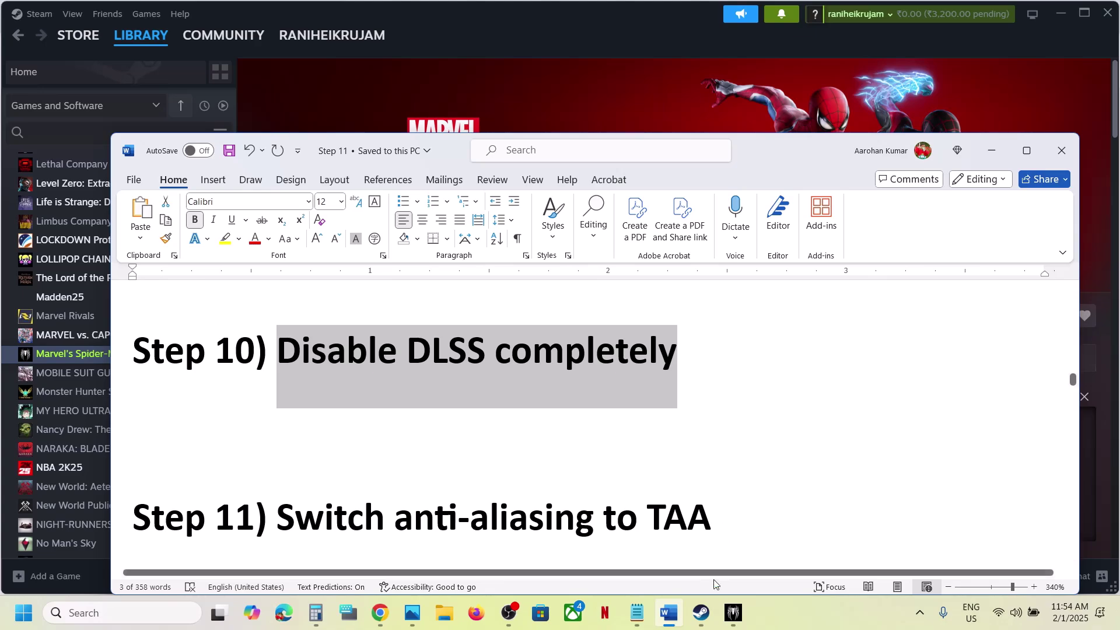
- Return to the launcher's Display settings, set the Upscale Method to DLSS and switch it back to Off
{"action": "left_click", "coordinate": [735, 616]}
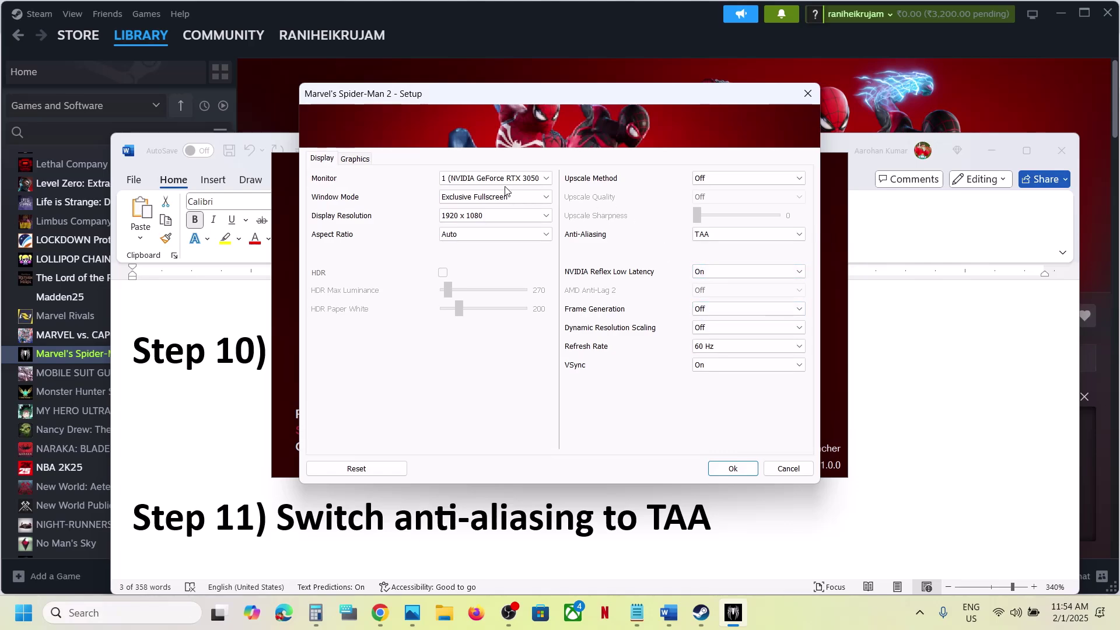
{"action": "left_click", "coordinate": [730, 181]}
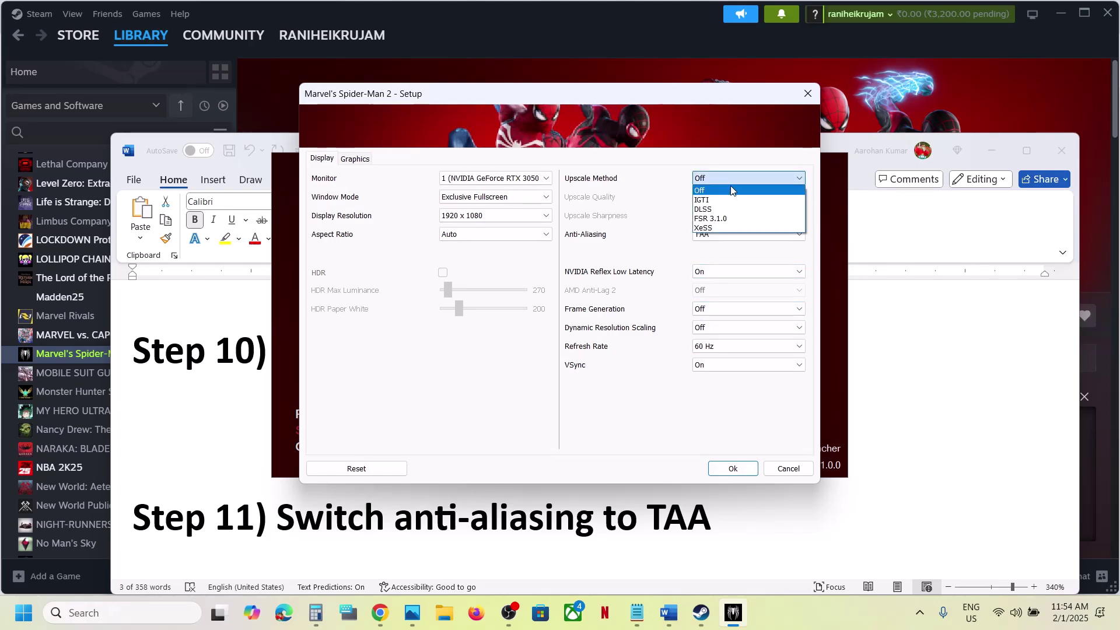
{"action": "left_click", "coordinate": [717, 210]}
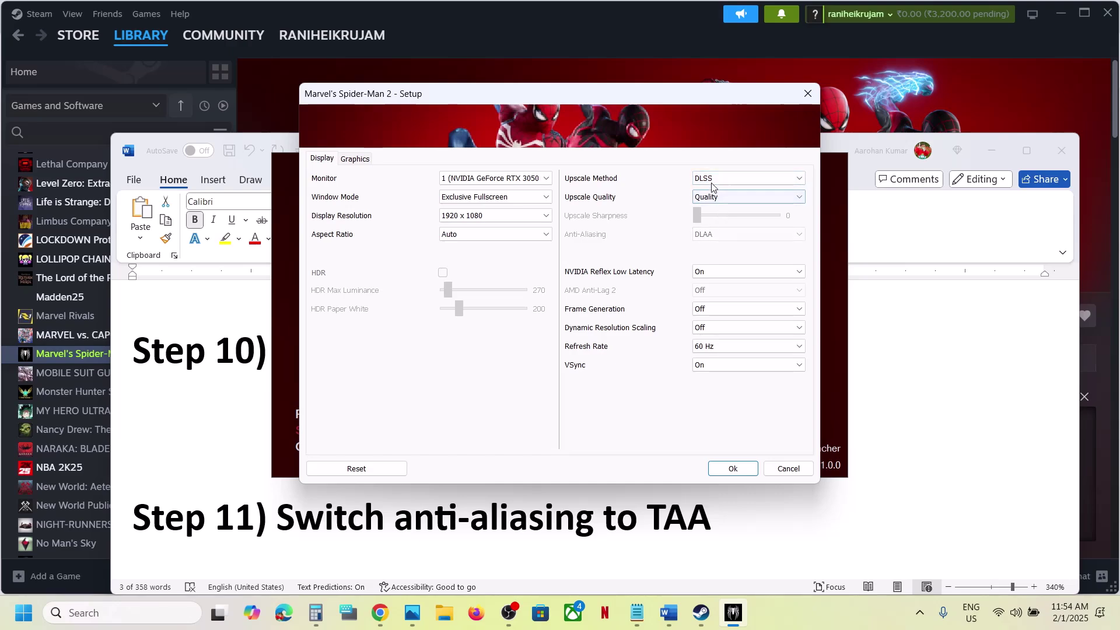
{"action": "left_click", "coordinate": [728, 180]}
{"action": "left_click", "coordinate": [729, 191]}
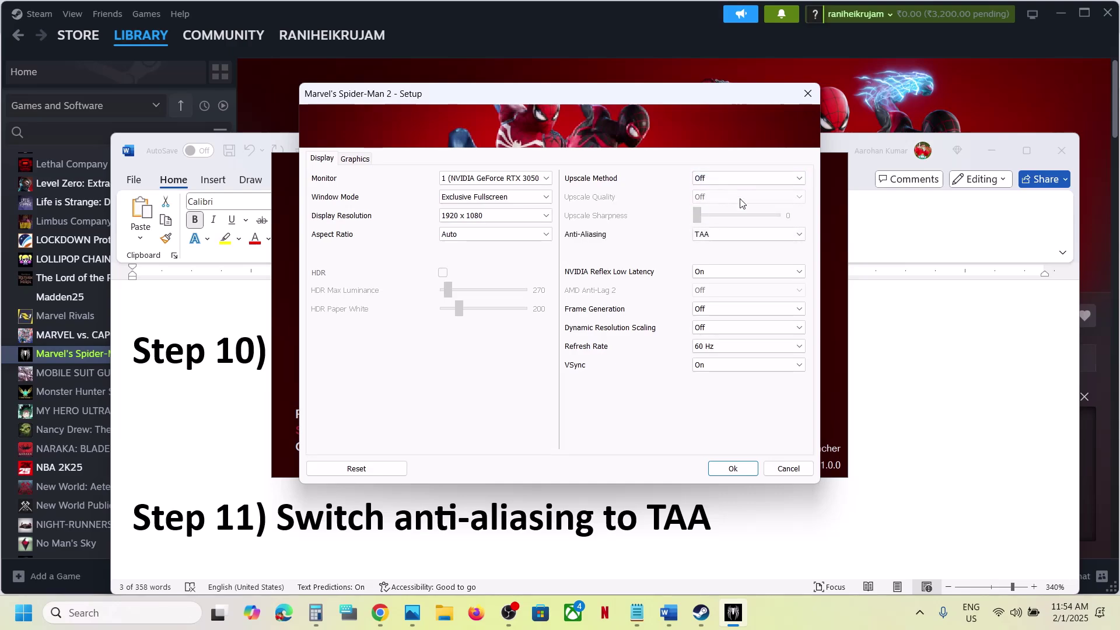
- Set Anti-Aliasing to TAA in the launcher's Display settings and save the settings
{"action": "left_click", "coordinate": [744, 235]}
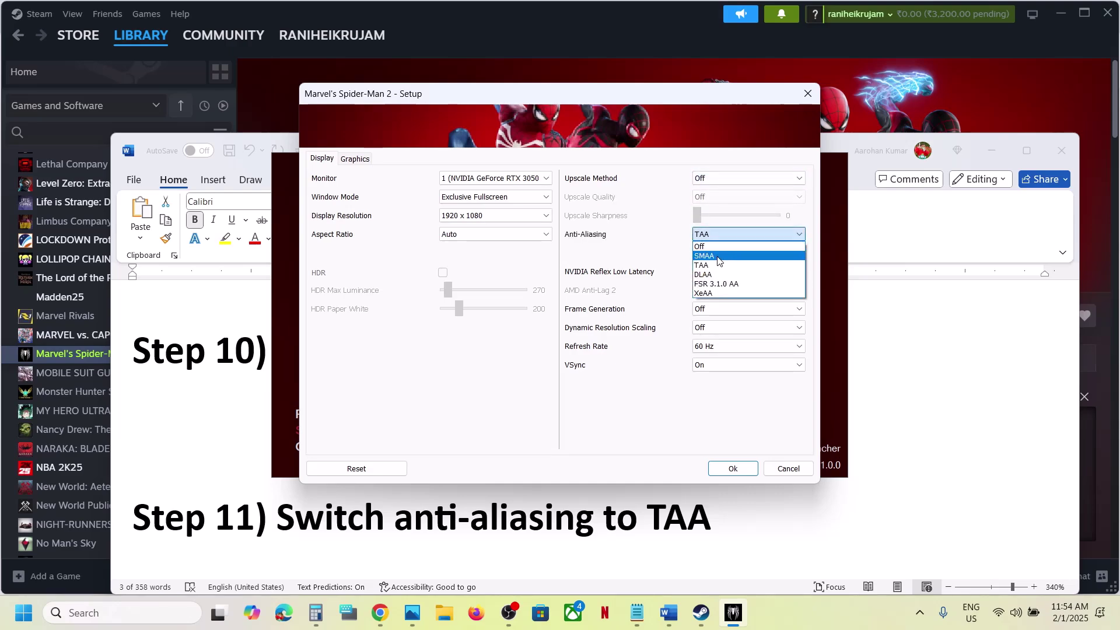
{"action": "left_click", "coordinate": [711, 265]}
{"action": "left_click", "coordinate": [729, 468]}
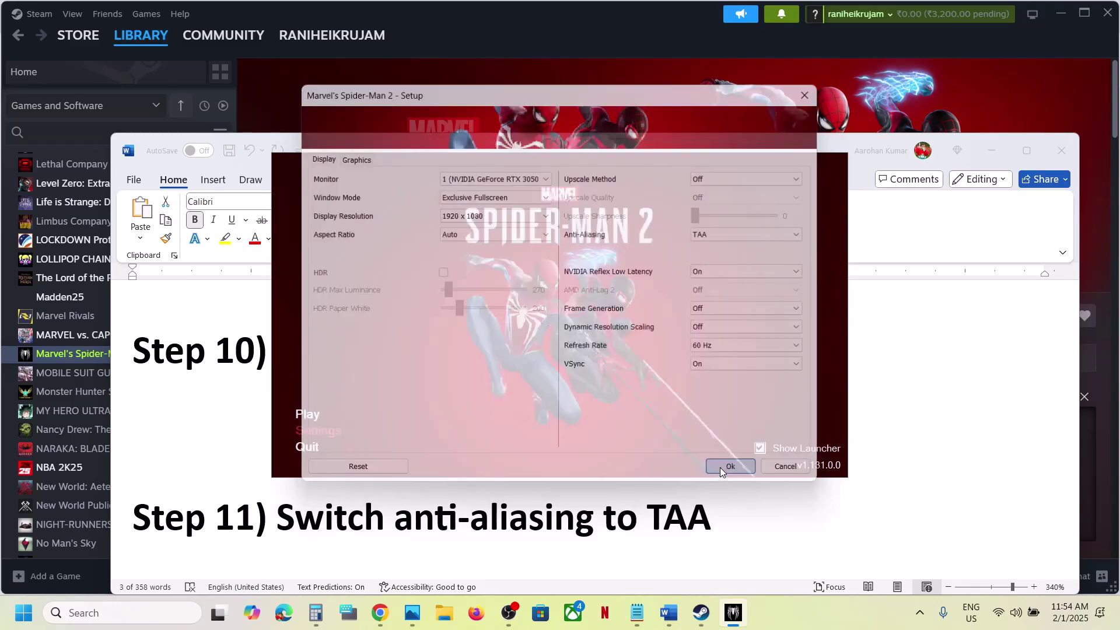
- Quit the Marvel's Spider-Man 2 launcher and read Step 12 about DLSS Swapper in the Word document
{"action": "key", "text": "alt+Tab"}
{"action": "scroll", "coordinate": [634, 525], "scroll_direction": "down", "scroll_amount": 4}
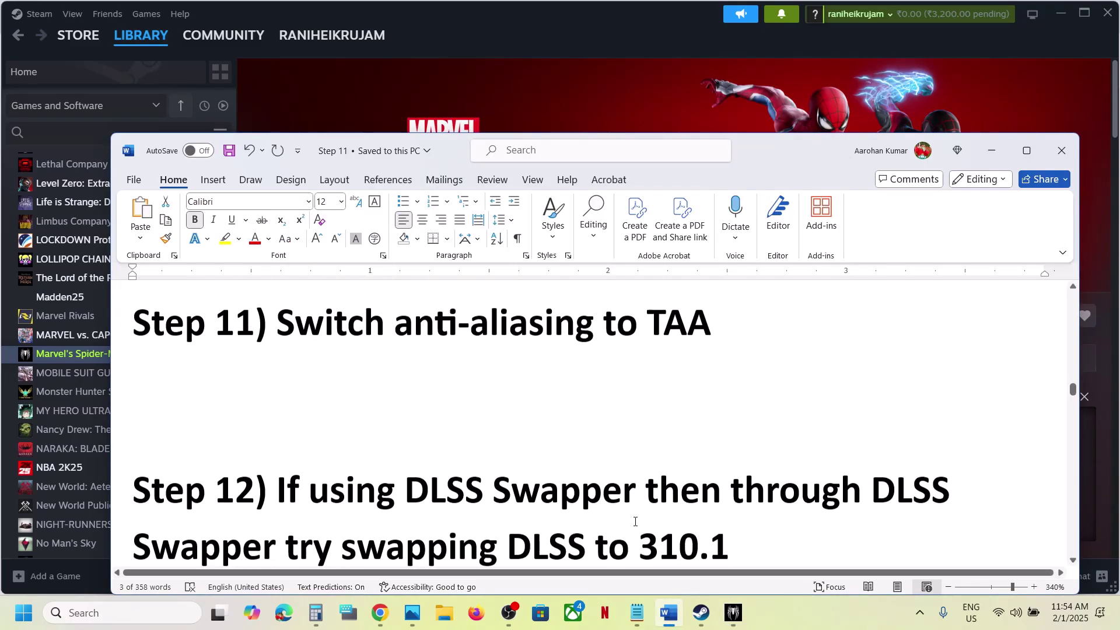
{"action": "left_click", "coordinate": [734, 612]}
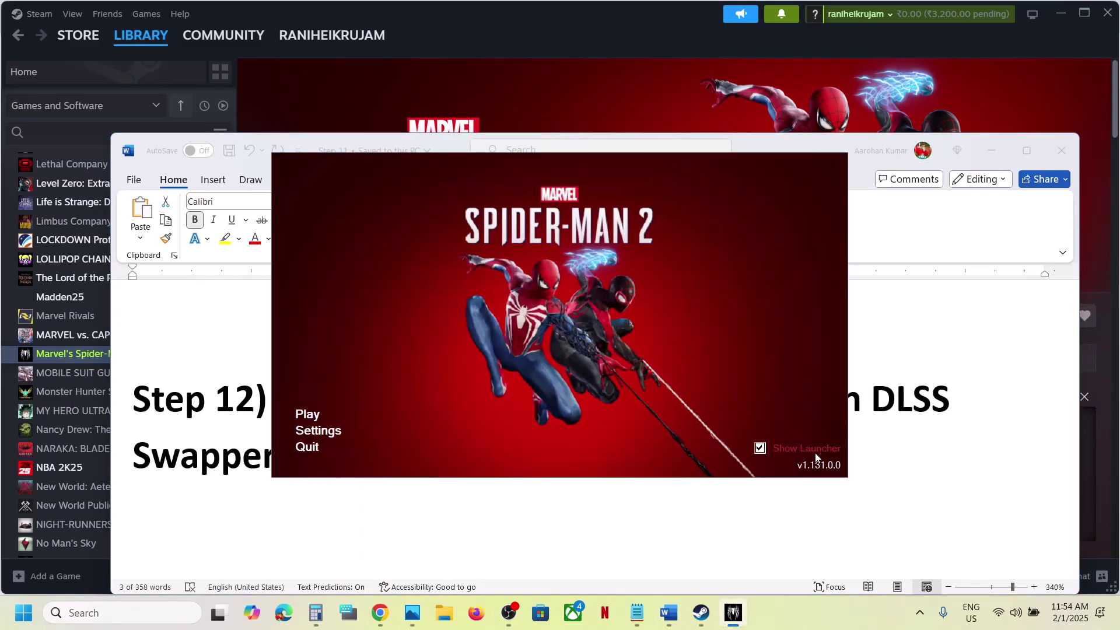
{"action": "left_click", "coordinate": [306, 455]}
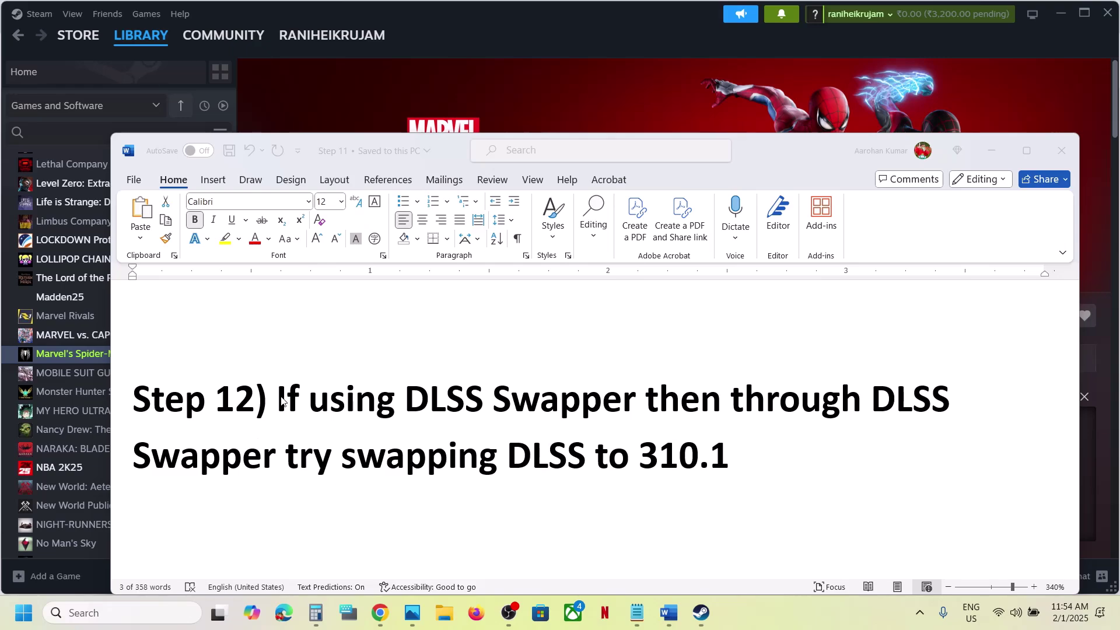
{"action": "left_click_drag", "start_coordinate": [284, 398], "coordinate": [827, 407]}
{"action": "left_click_drag", "start_coordinate": [287, 400], "coordinate": [742, 454]}
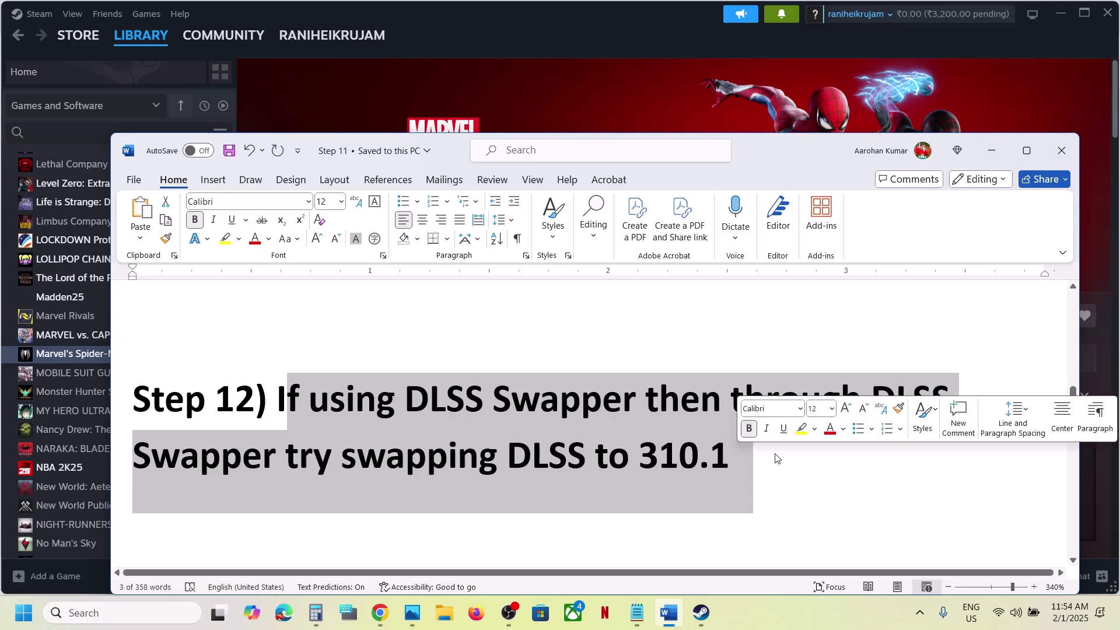
{"action": "left_click", "coordinate": [742, 455]}
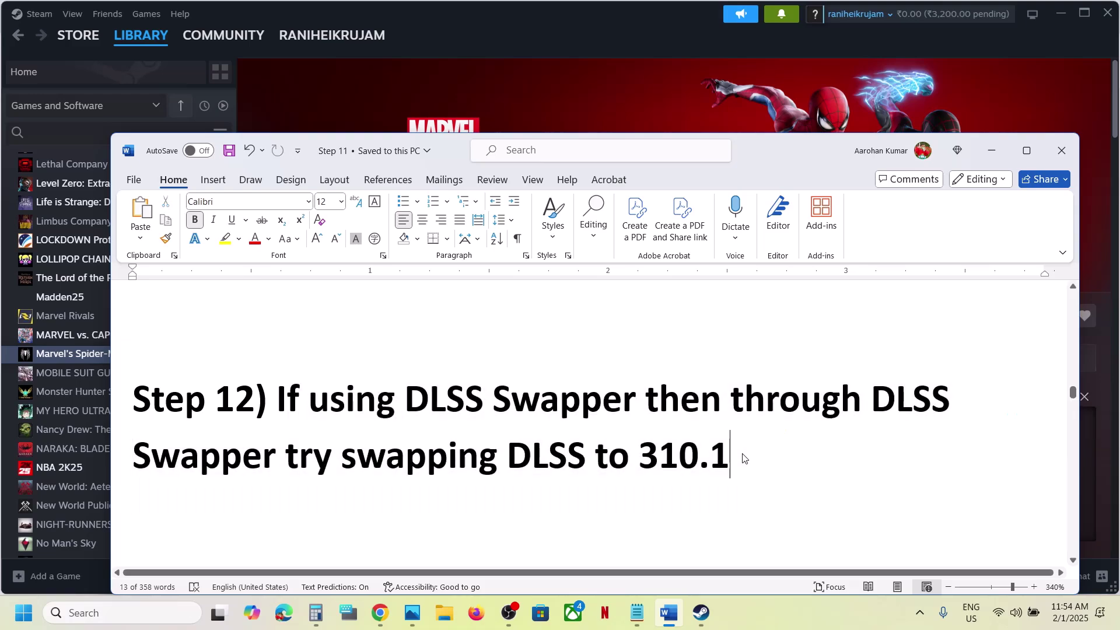
- Search Windows for "dlss", open the DLSS Swapper app and maximize its window
{"action": "left_click", "coordinate": [93, 612]}
{"action": "type", "text": "dlss"}
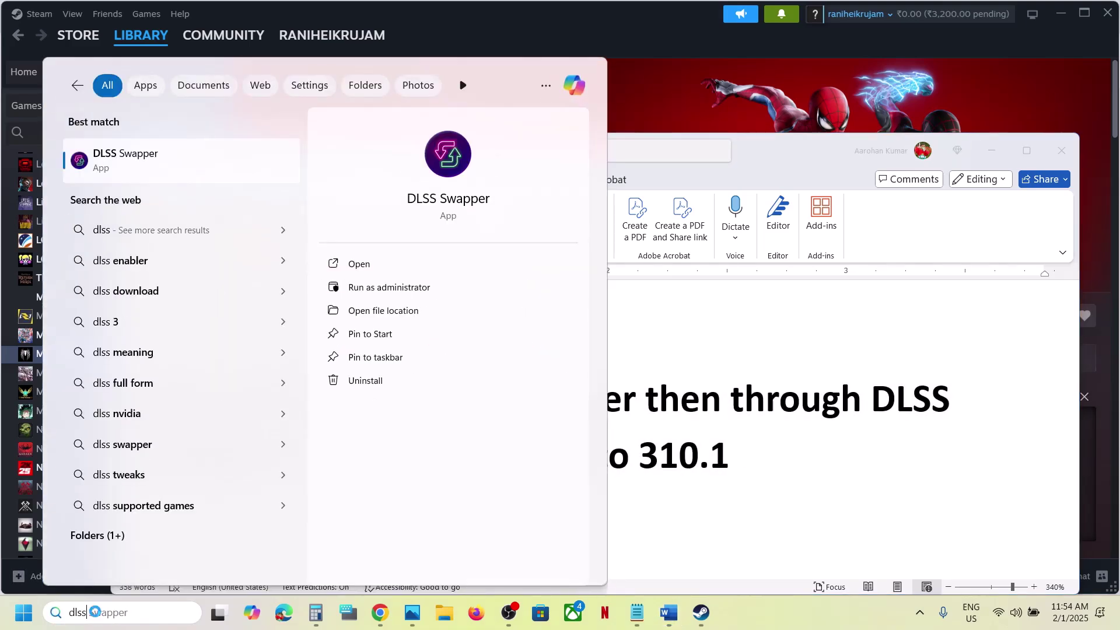
{"action": "left_click", "coordinate": [350, 264]}
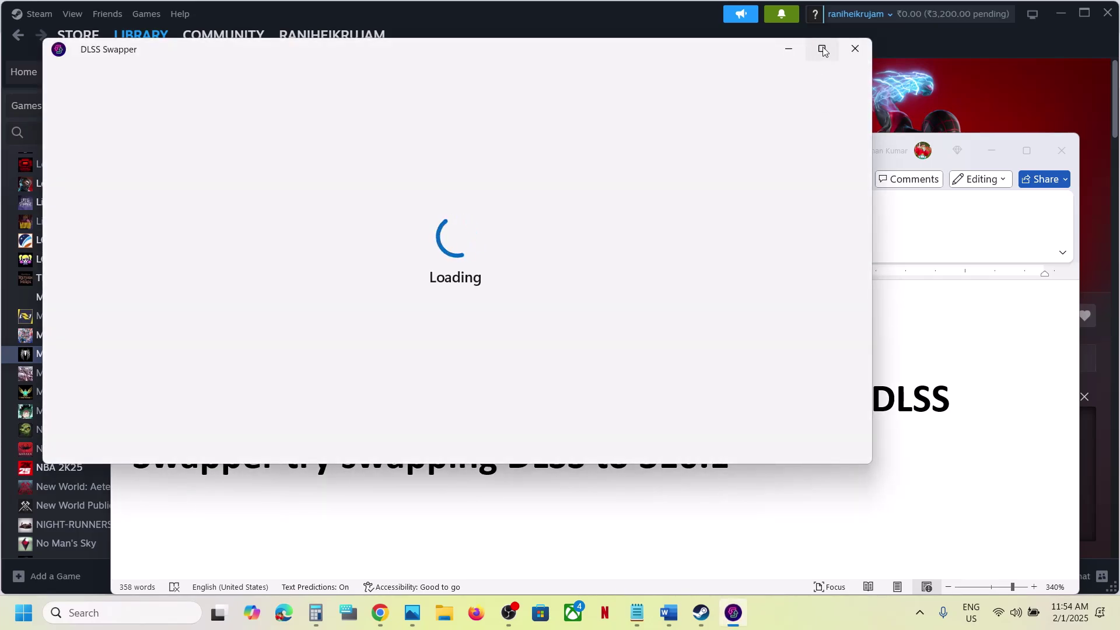
{"action": "left_click", "coordinate": [822, 49]}
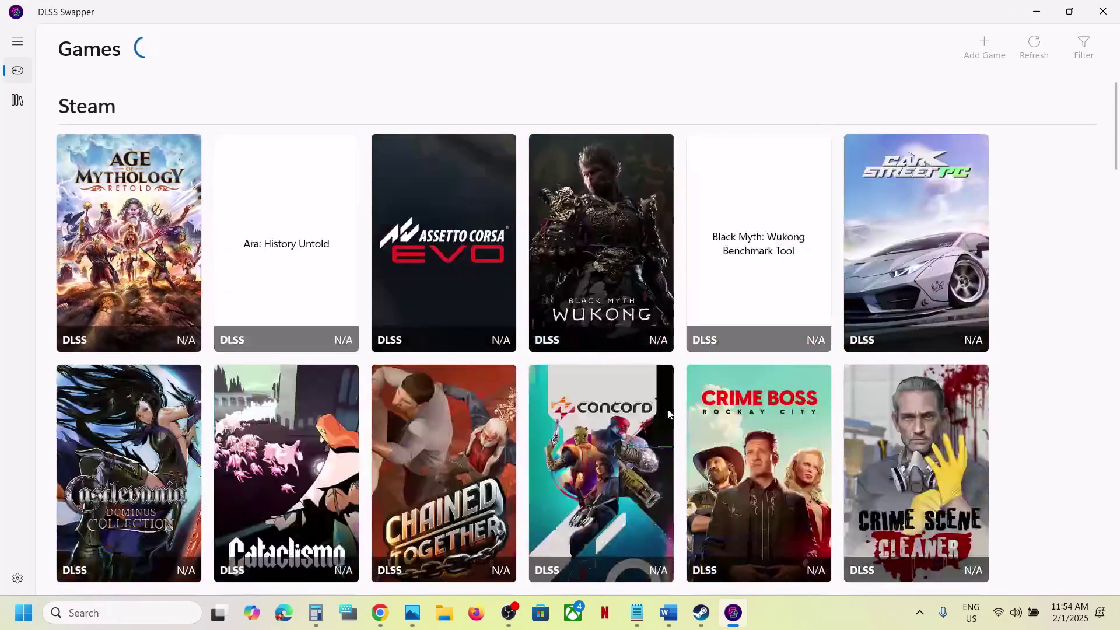
- Swap the DLSS version of Marvel's Spider-Man 2 to v310.1 and close the game's details
{"action": "scroll", "coordinate": [668, 414], "scroll_direction": "down", "scroll_amount": 3}
{"action": "scroll", "coordinate": [668, 413], "scroll_direction": "down", "scroll_amount": 12}
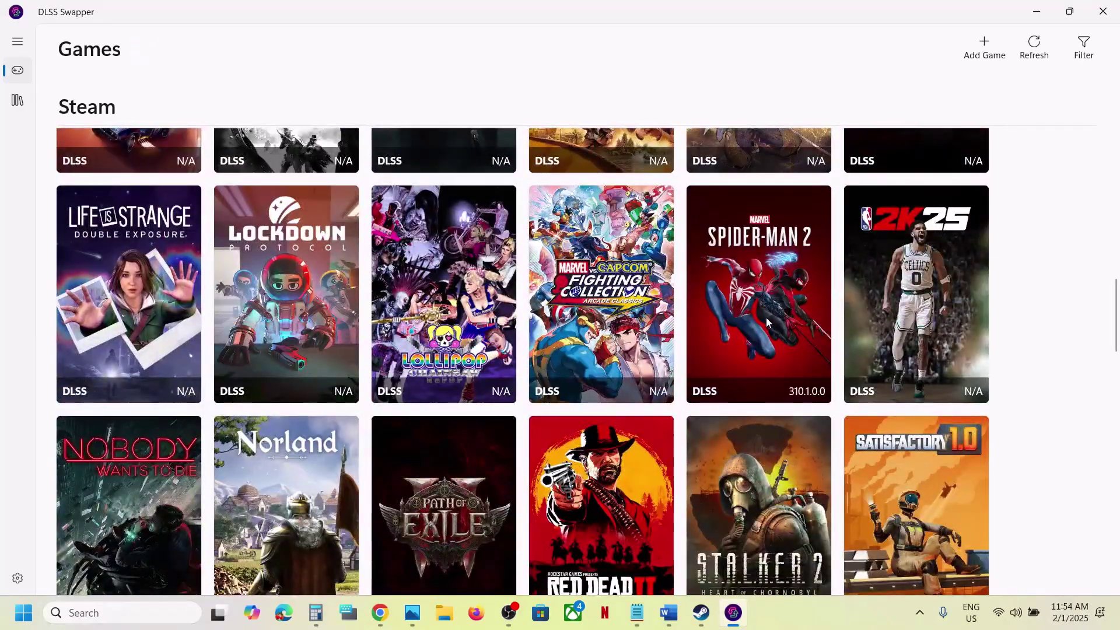
{"action": "left_click", "coordinate": [765, 317]}
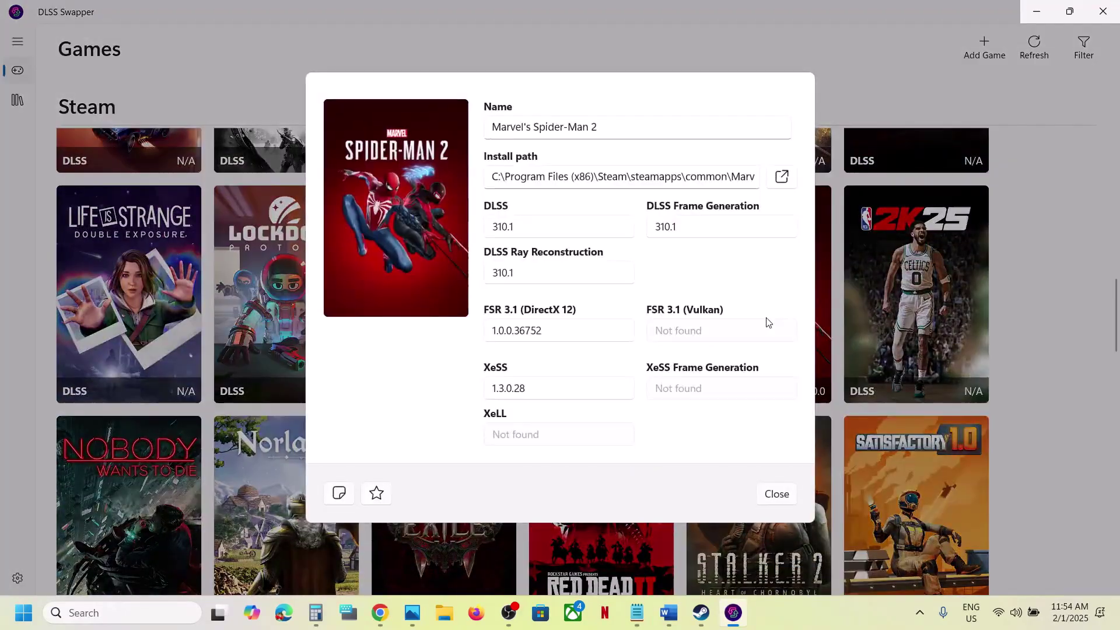
{"action": "left_click", "coordinate": [557, 230]}
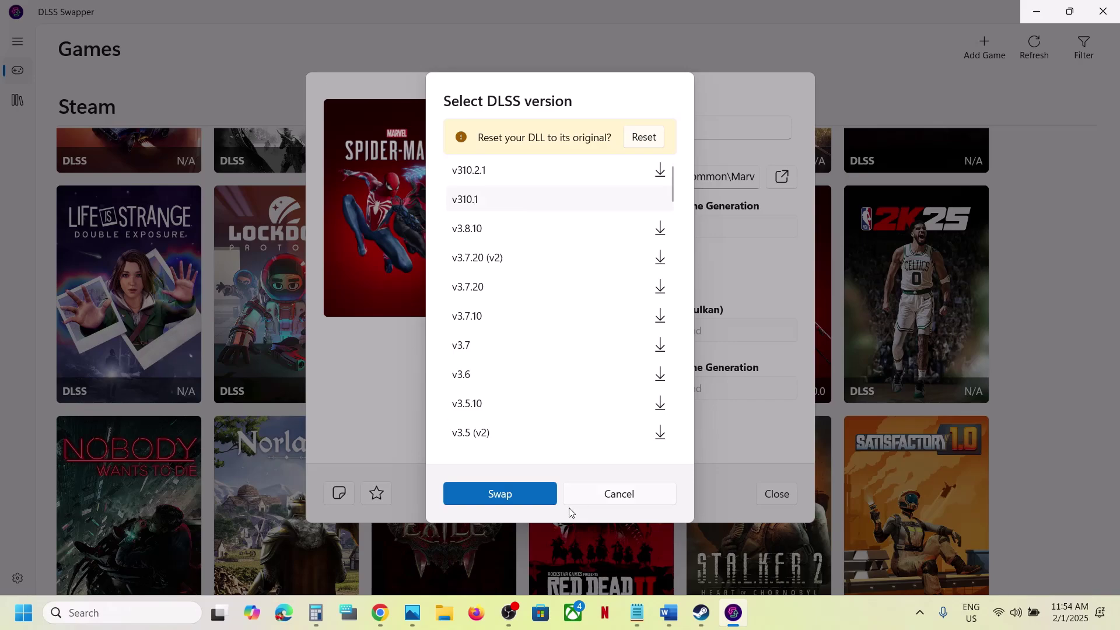
{"action": "left_click", "coordinate": [533, 491]}
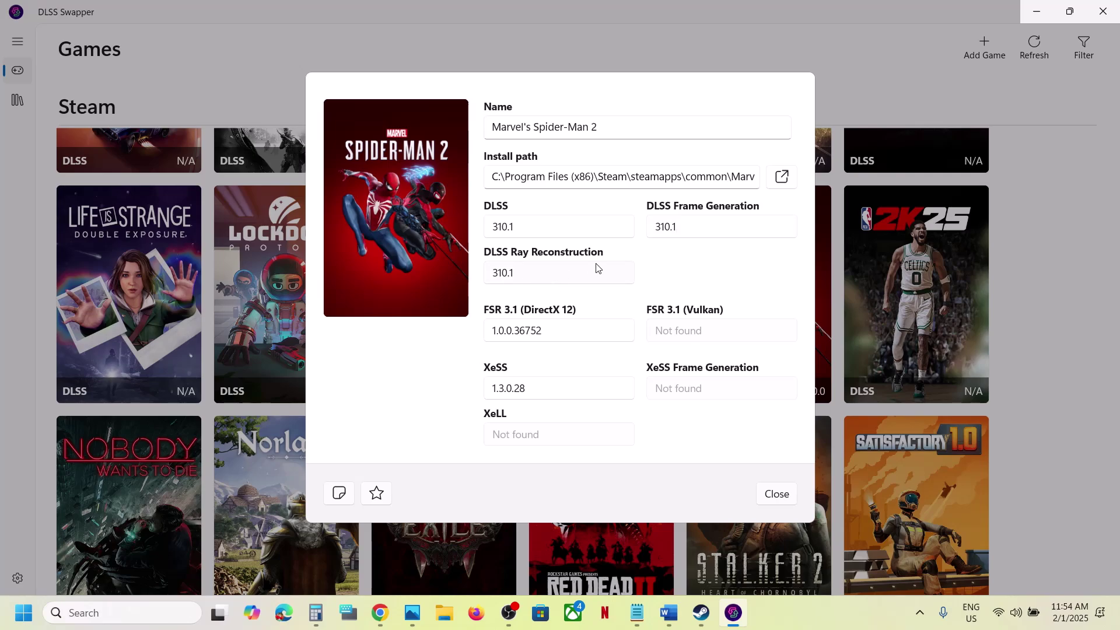
{"action": "left_click", "coordinate": [776, 494]}
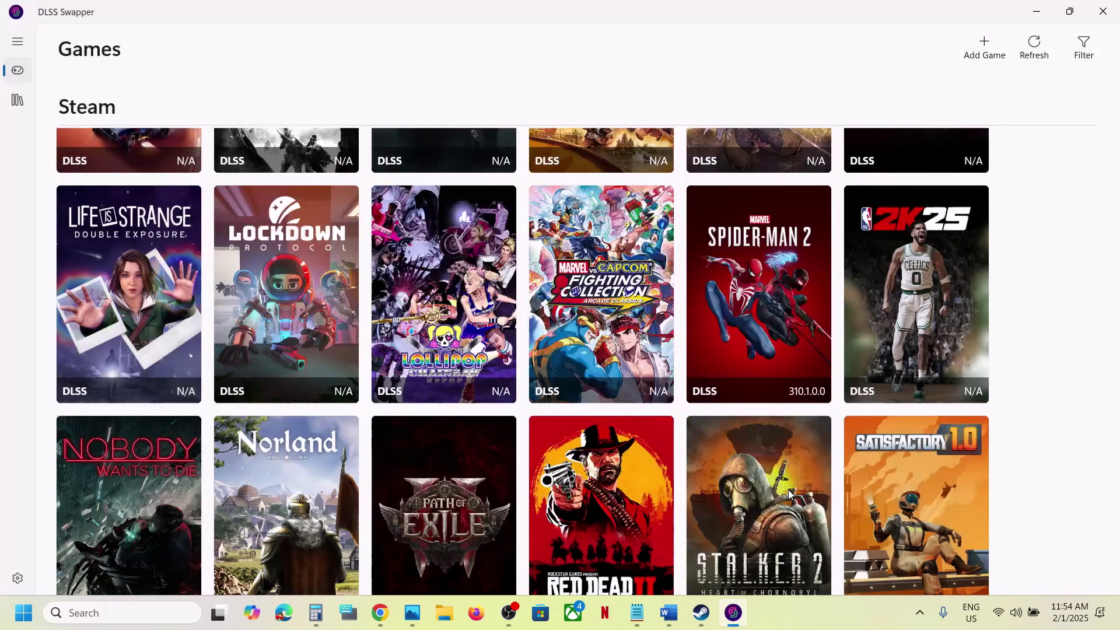
- Switch to the Word document, review Step 12 and read Step 13 about renaming or deleting the save game files
{"action": "left_click", "coordinate": [669, 618]}
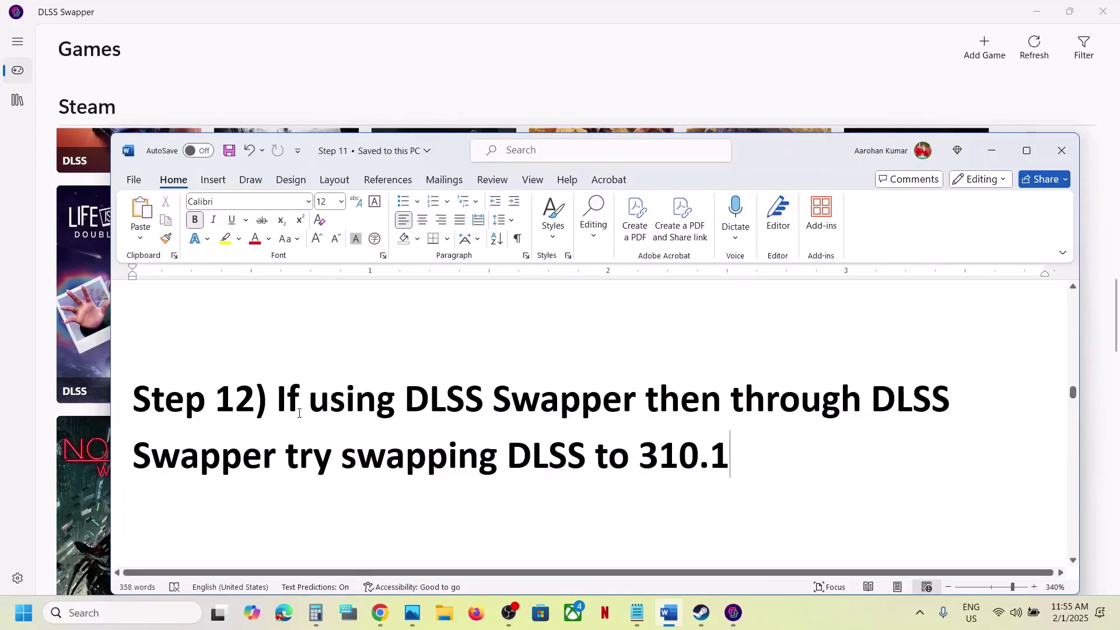
{"action": "left_click_drag", "start_coordinate": [280, 399], "coordinate": [751, 435]}
{"action": "left_click", "coordinate": [750, 436]}
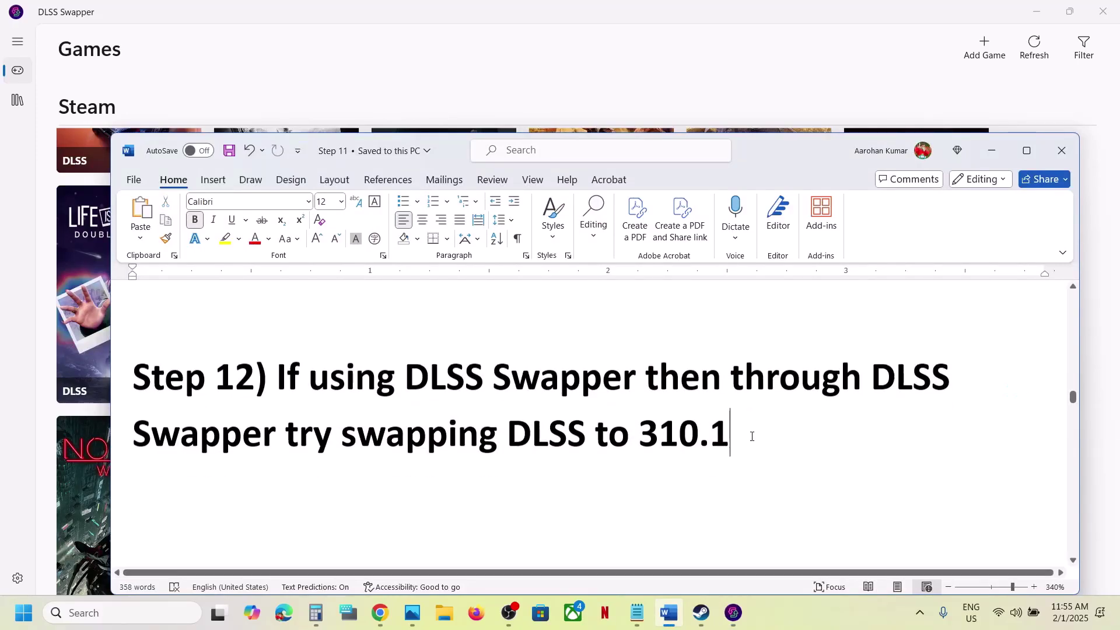
{"action": "scroll", "coordinate": [752, 436], "scroll_direction": "down", "scroll_amount": 3}
{"action": "left_click_drag", "start_coordinate": [287, 378], "coordinate": [796, 382]}
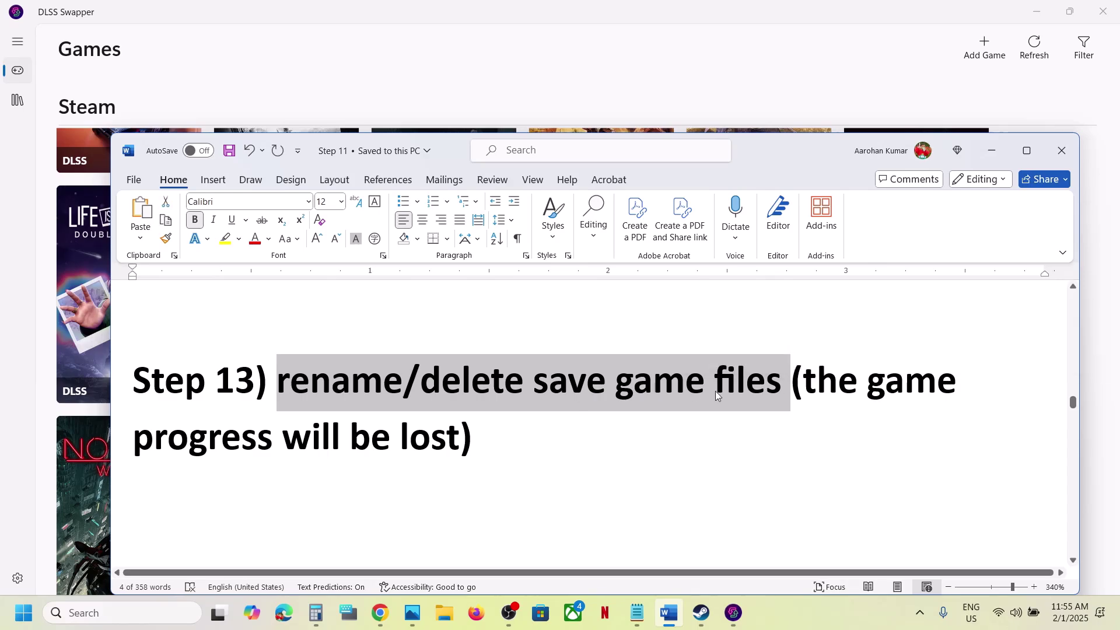
{"action": "left_click_drag", "start_coordinate": [804, 379], "coordinate": [476, 432]}
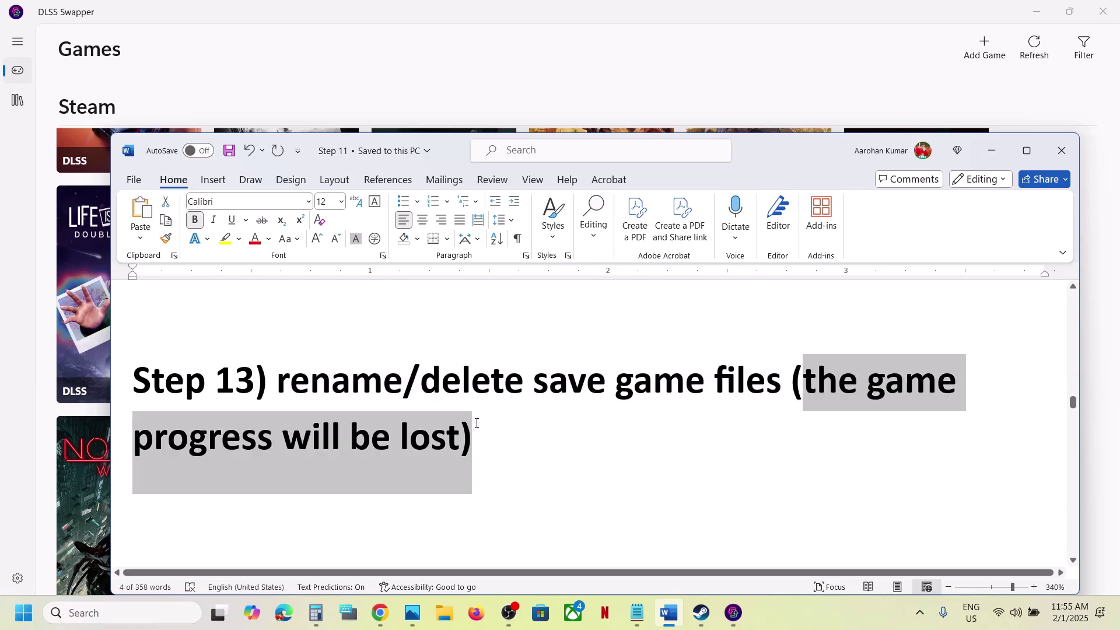
- Open the Documents folder in File Explorer and copy the Marvel's Spider-Man 2 folder to the clipboard
{"action": "left_click", "coordinate": [445, 613]}
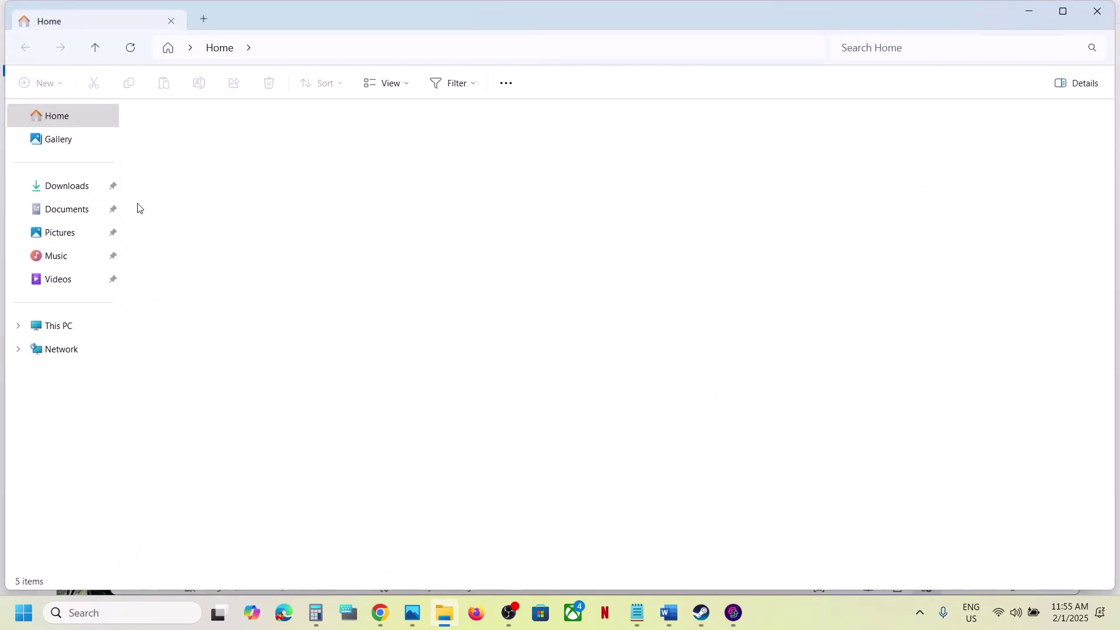
{"action": "left_click", "coordinate": [112, 208]}
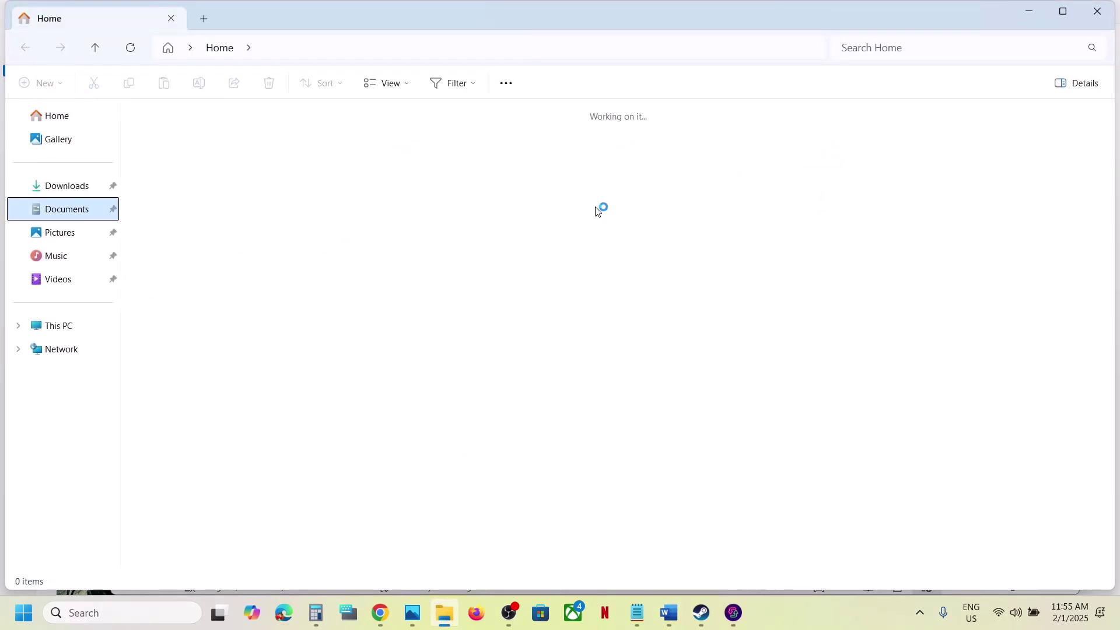
{"action": "left_click", "coordinate": [582, 177]}
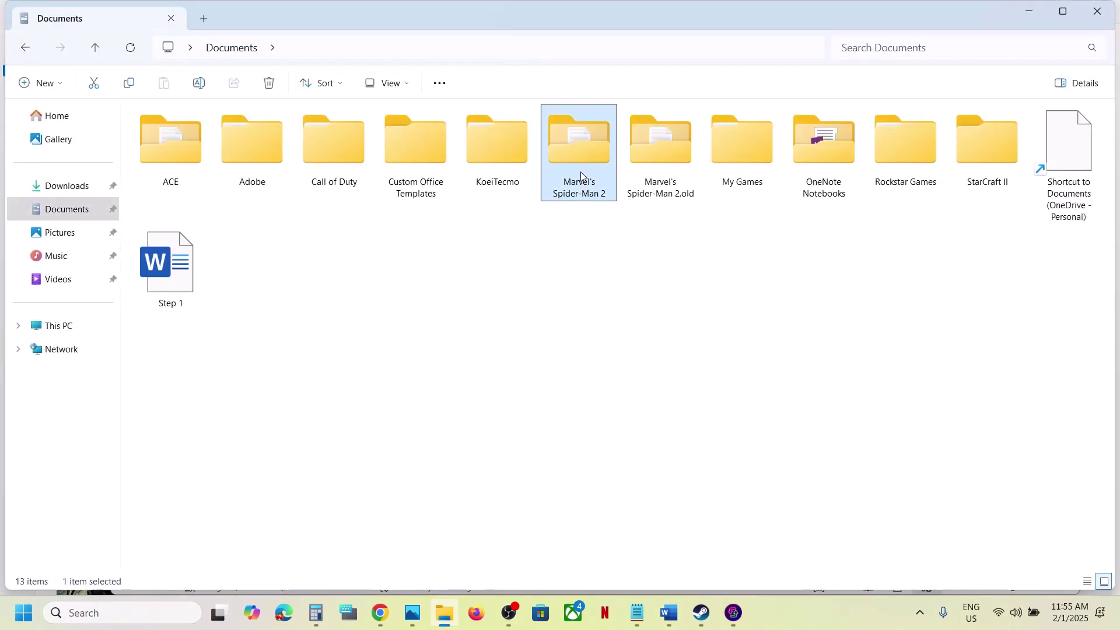
{"action": "right_click", "coordinate": [581, 177]}
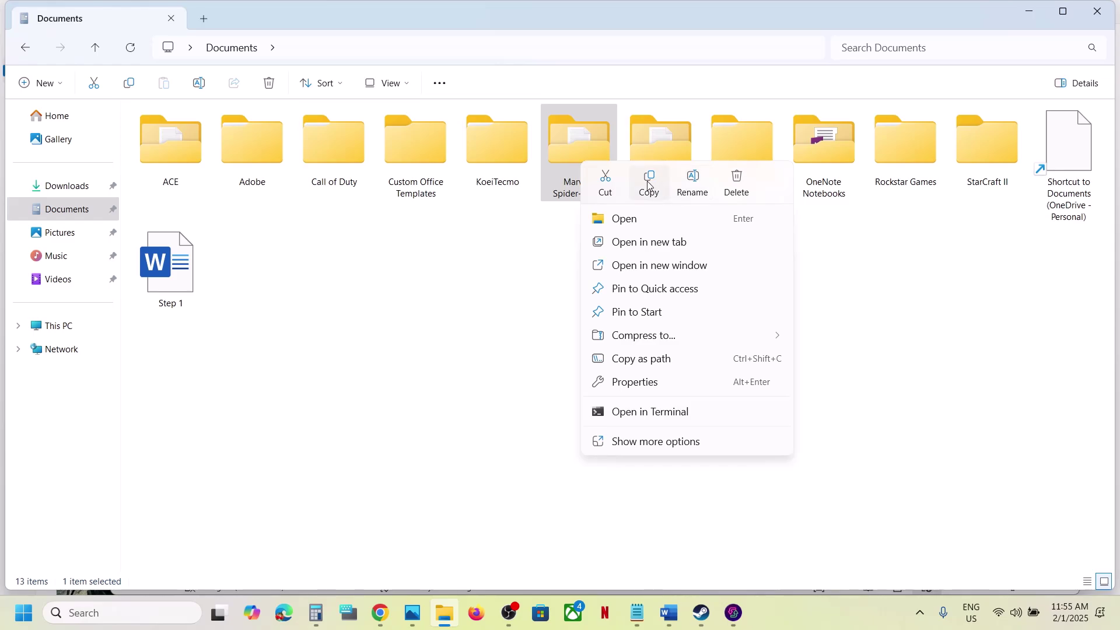
{"action": "left_click", "coordinate": [648, 183]}
{"action": "right_click", "coordinate": [581, 163]}
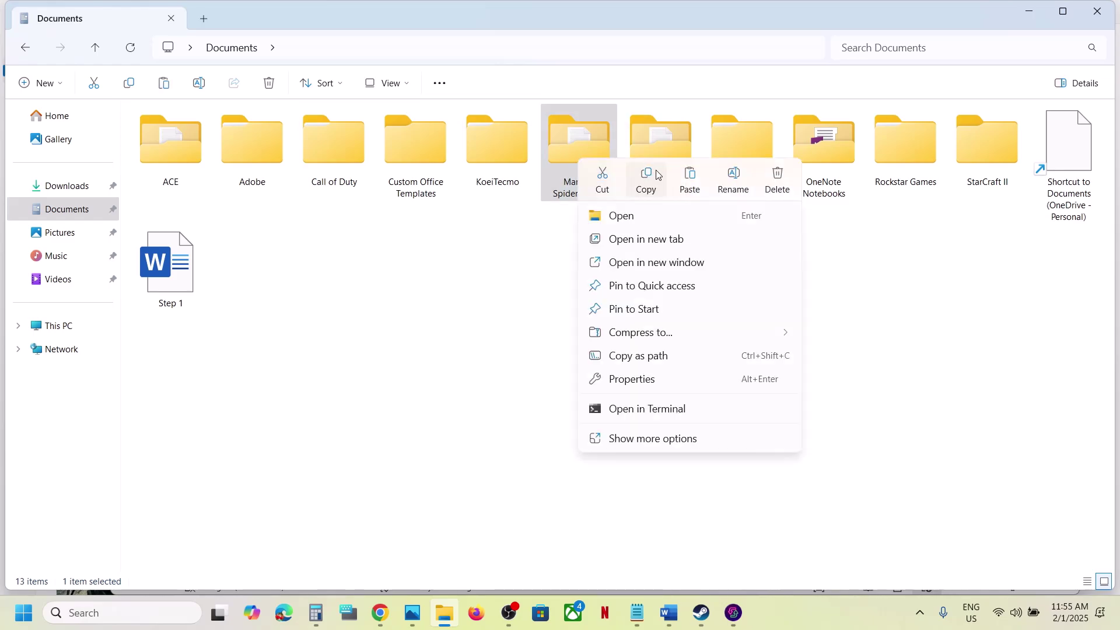
{"action": "left_click", "coordinate": [658, 179]}
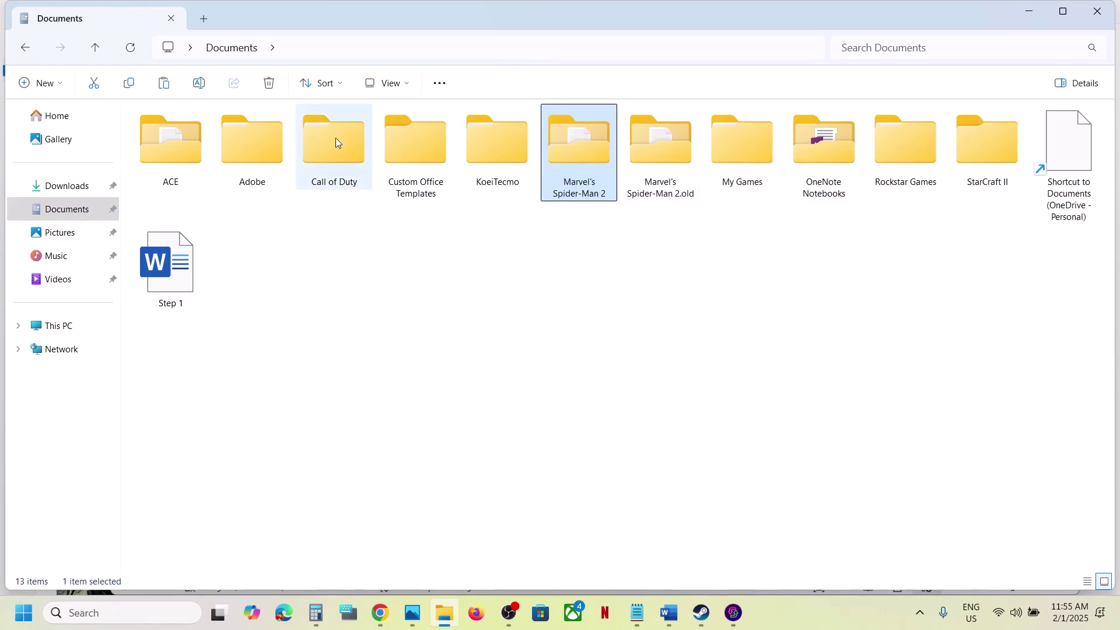
- Try to rename the Marvel's Spider-Man 2 folder in Documents to "Marvel's Spider-Man 2.old"
{"action": "right_click", "coordinate": [577, 158]}
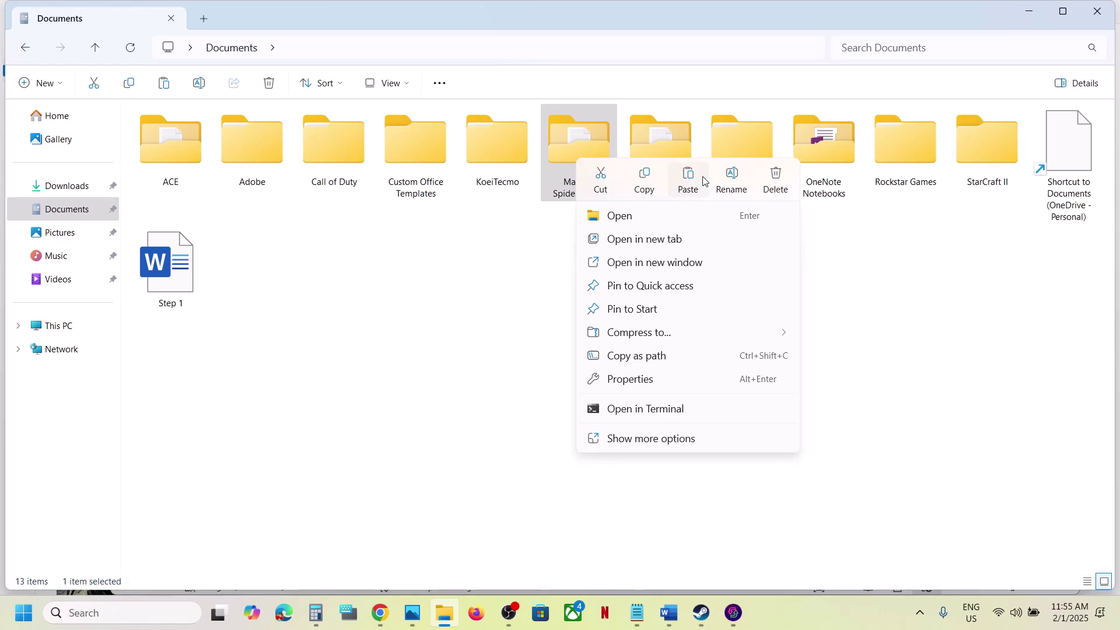
{"action": "left_click", "coordinate": [731, 179]}
{"action": "left_click", "coordinate": [596, 194]}
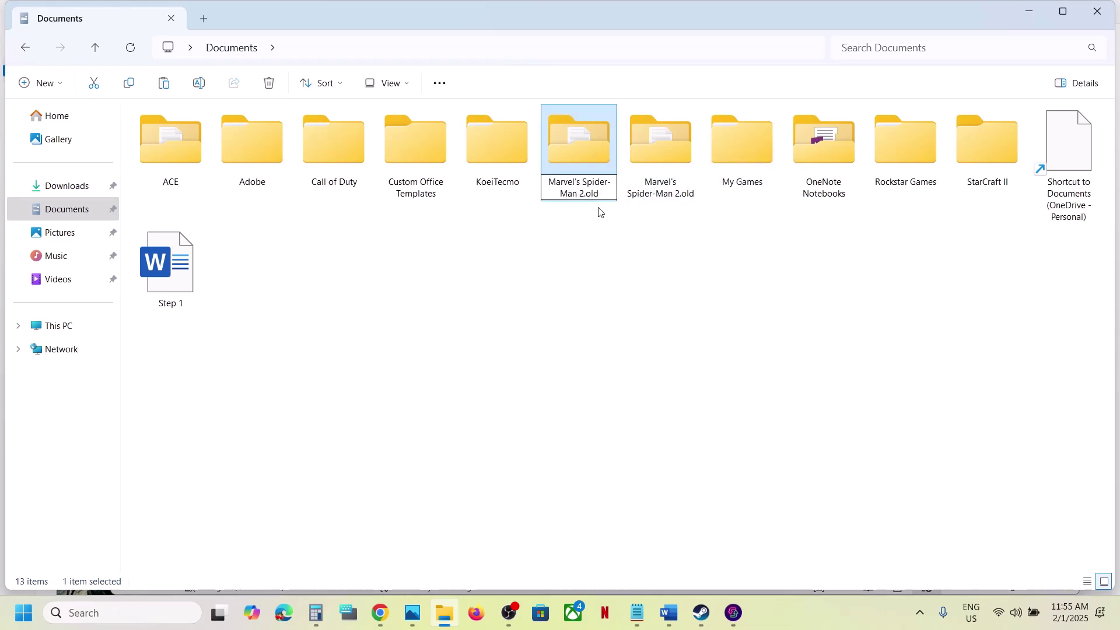
{"action": "type", "text": ".old"}
{"action": "key", "text": "Return"}
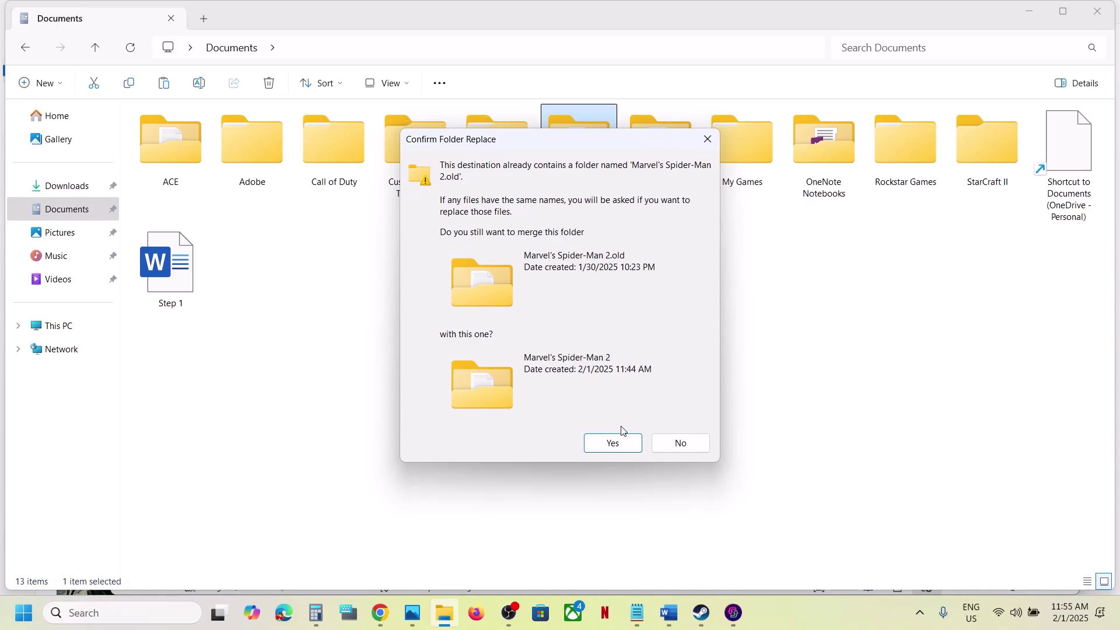
{"action": "left_click", "coordinate": [609, 443]}
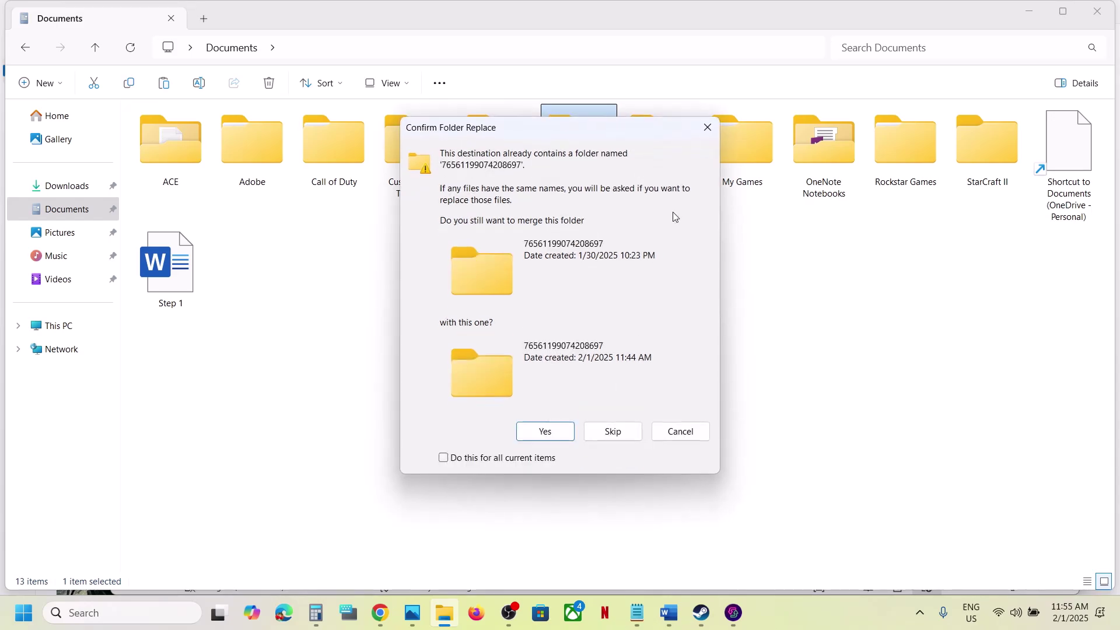
{"action": "left_click", "coordinate": [571, 433]}
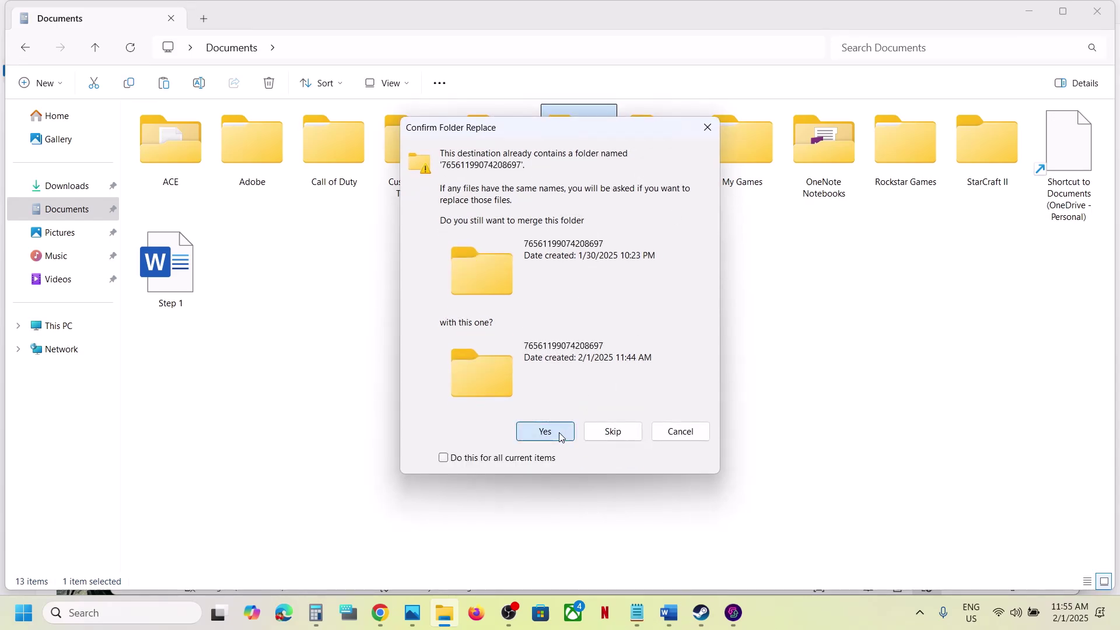
{"action": "left_click", "coordinate": [709, 139]}
{"action": "left_click", "coordinate": [677, 163]}
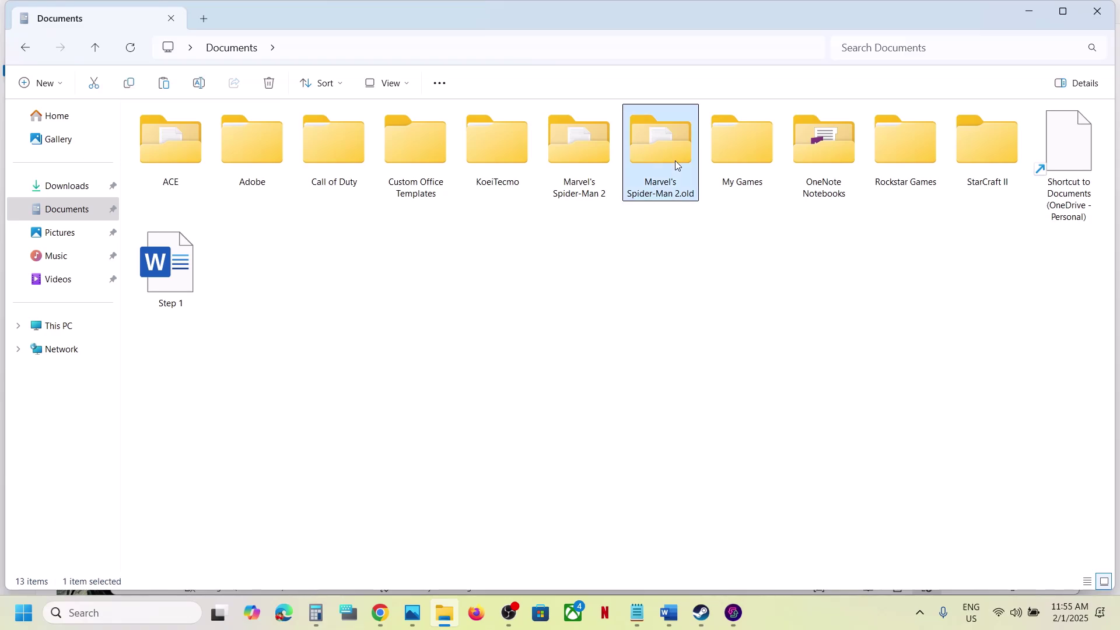
{"action": "right_click", "coordinate": [658, 169]}
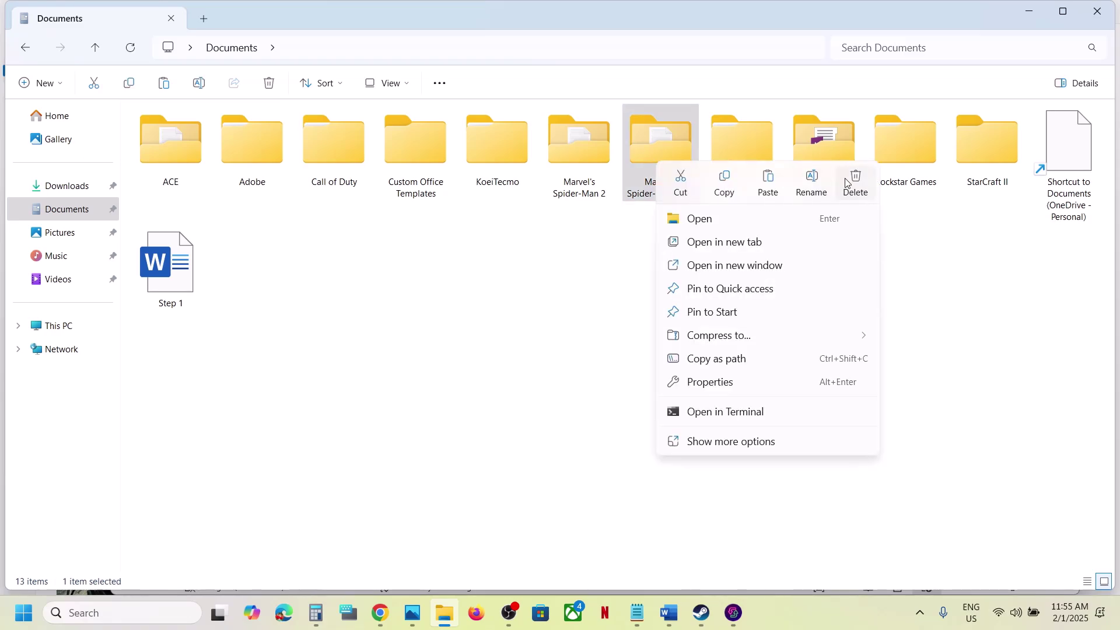
{"action": "left_click", "coordinate": [587, 365]}
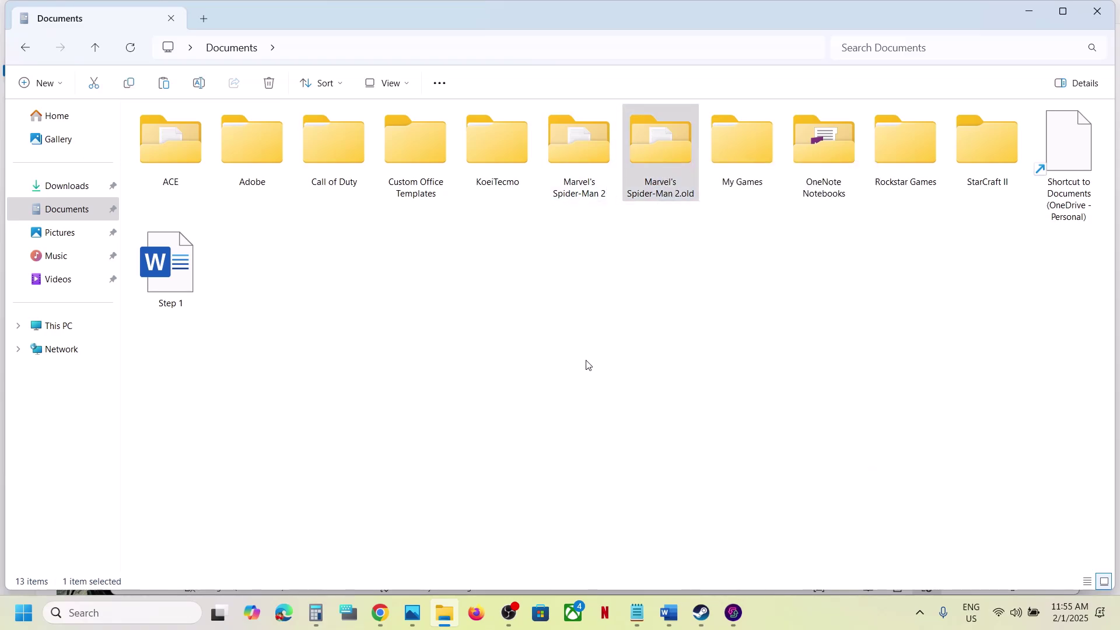
- Return to the Word document by way of Steam and read Step 14 about Debug mode in Nvidia Control Panel
{"action": "left_click", "coordinate": [701, 614]}
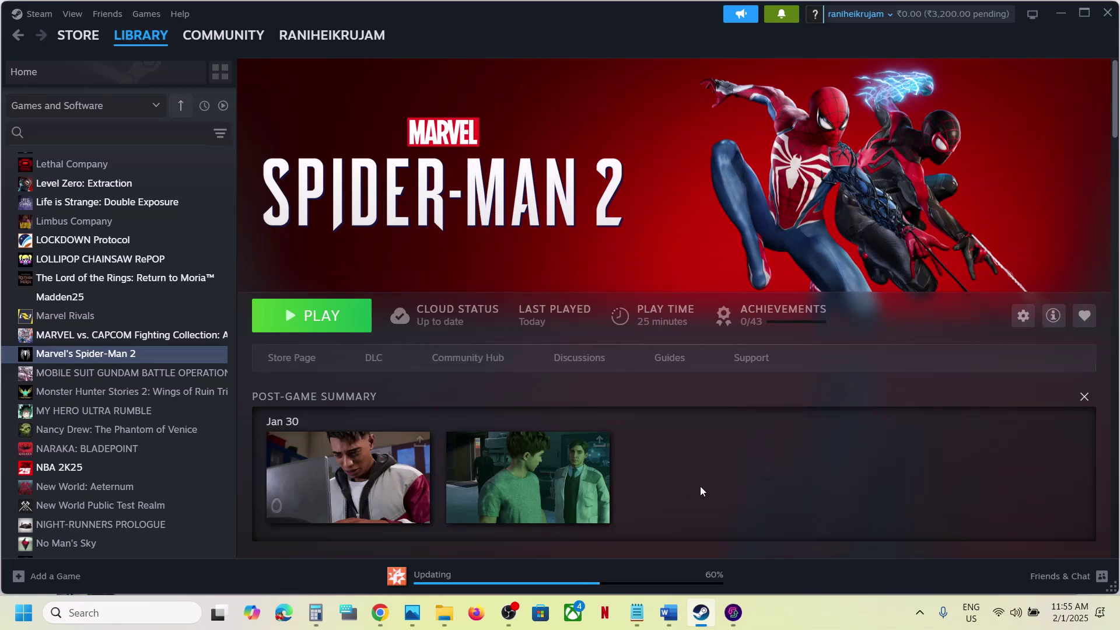
{"action": "left_click", "coordinate": [670, 611]}
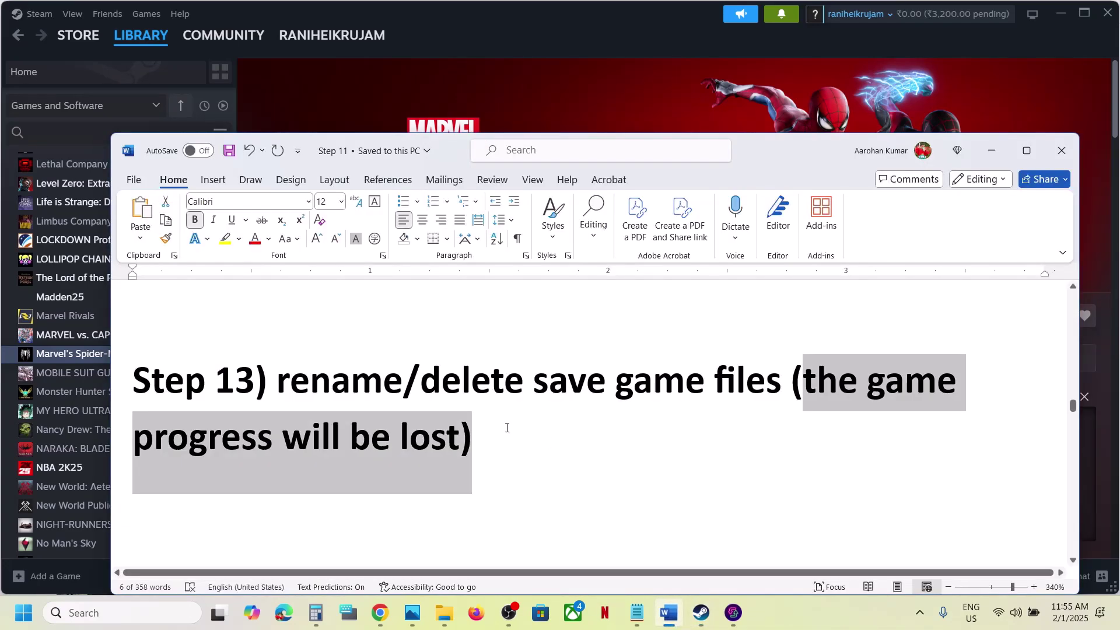
{"action": "scroll", "coordinate": [506, 427], "scroll_direction": "down", "scroll_amount": 3}
{"action": "left_click_drag", "start_coordinate": [302, 412], "coordinate": [837, 423]}
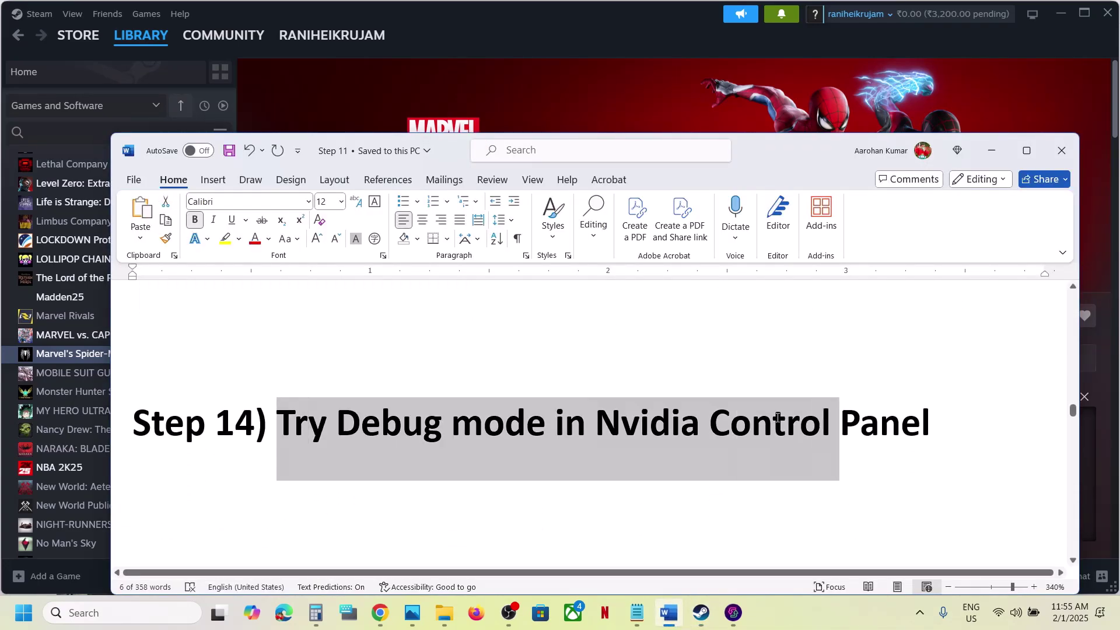
- Open NVIDIA Control Panel and check the Debug Mode option
{"action": "left_click", "coordinate": [116, 613]}
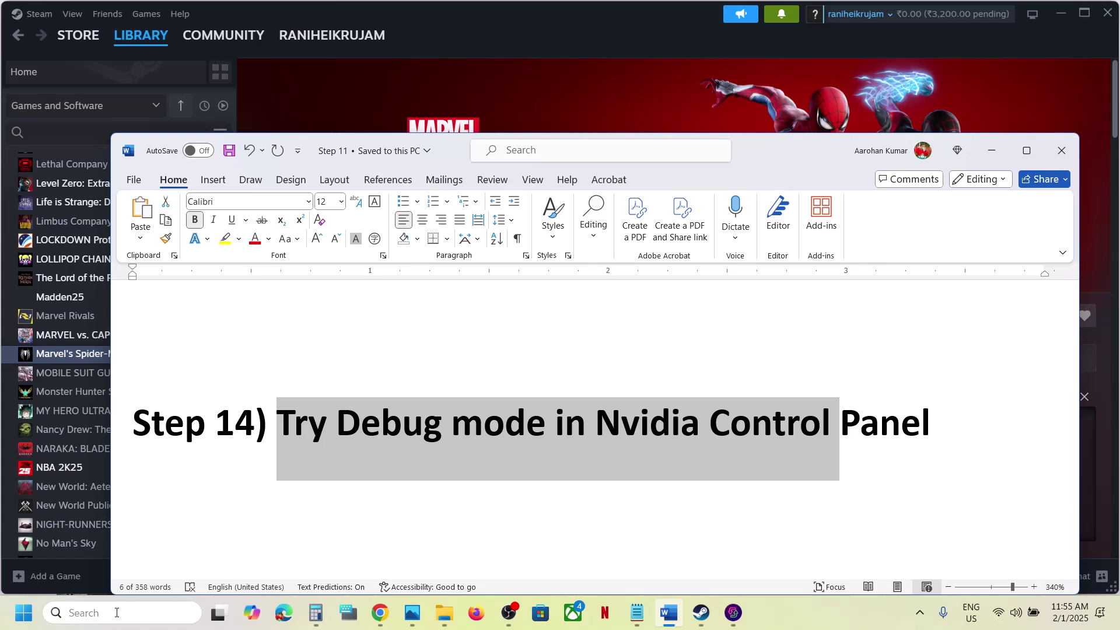
{"action": "type", "text": "nvidia"}
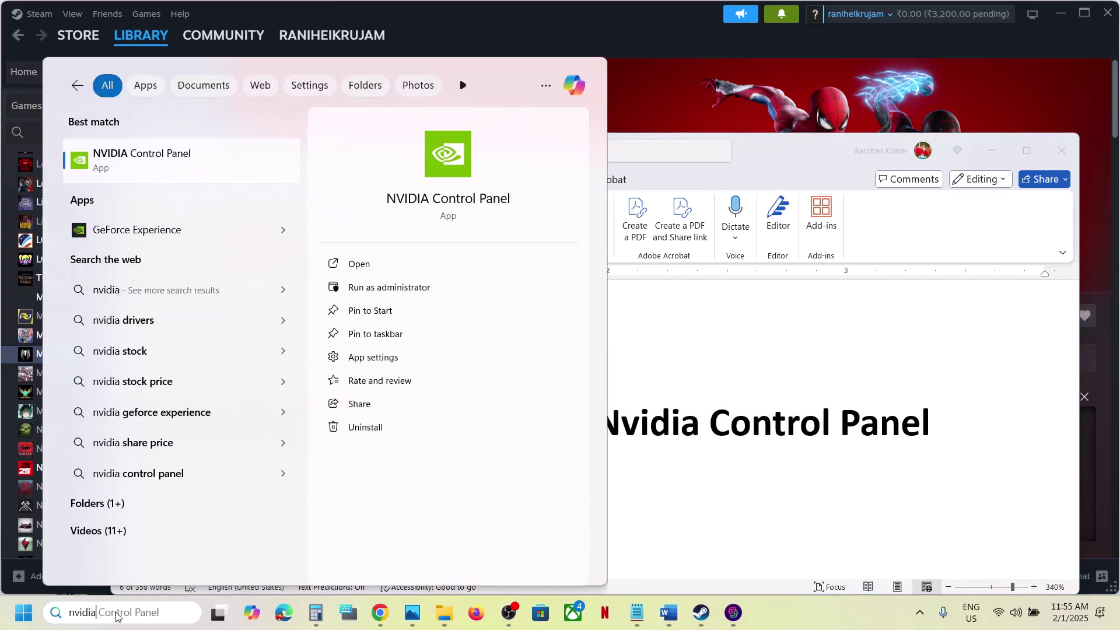
{"action": "left_click", "coordinate": [194, 167]}
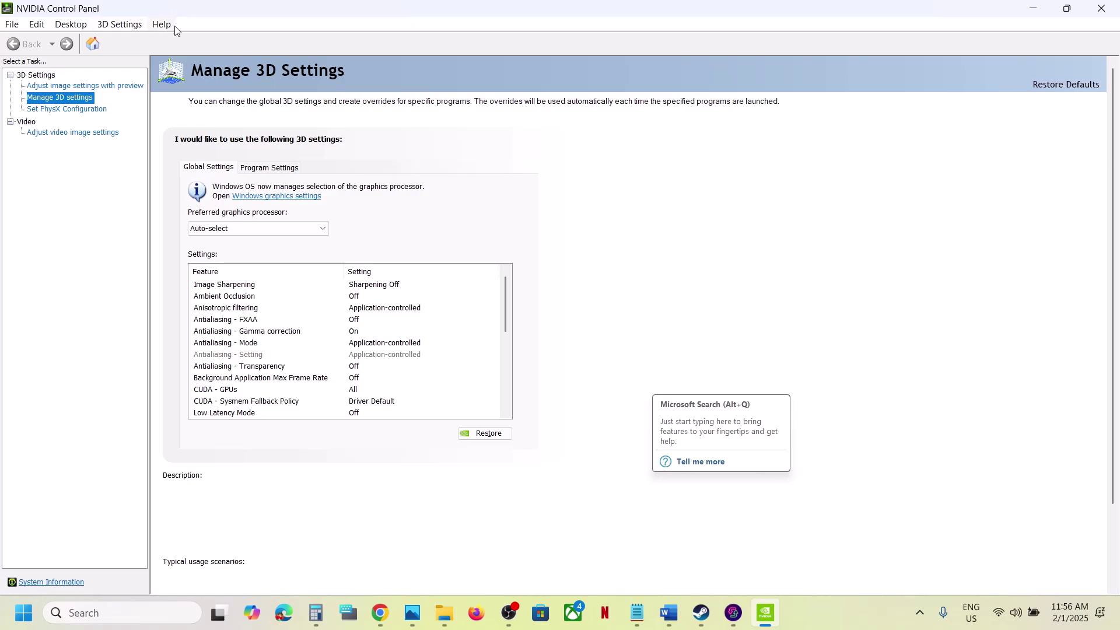
{"action": "left_click", "coordinate": [163, 25]}
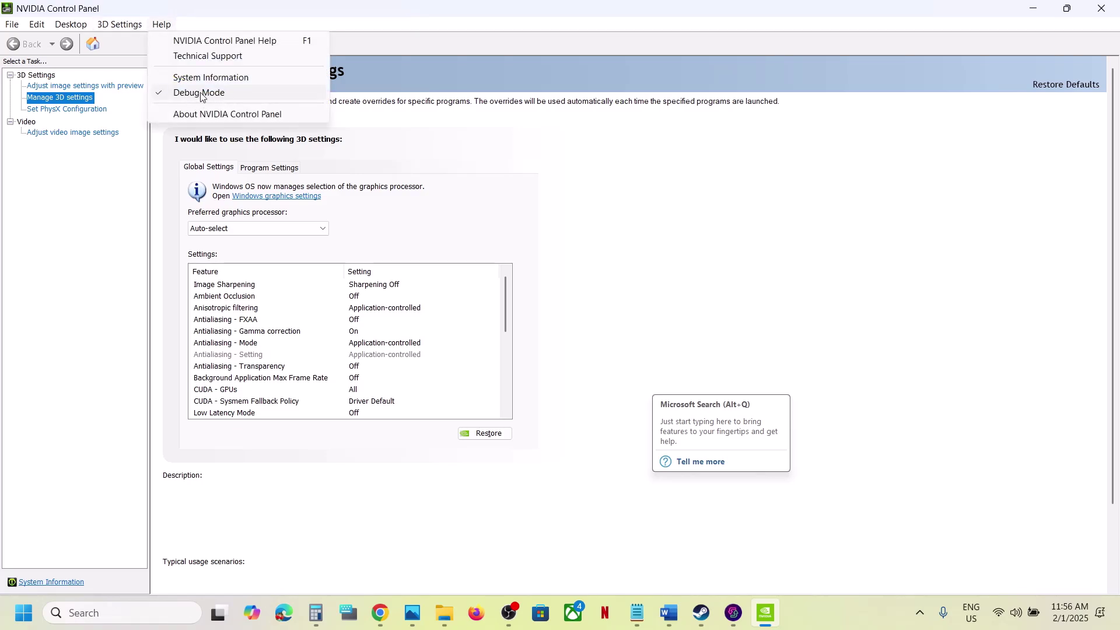
{"action": "left_click", "coordinate": [728, 243]}
- Switch to the Word document, read Step 15 about closing overclocking applications, and maximize the window
{"action": "left_click", "coordinate": [669, 612]}
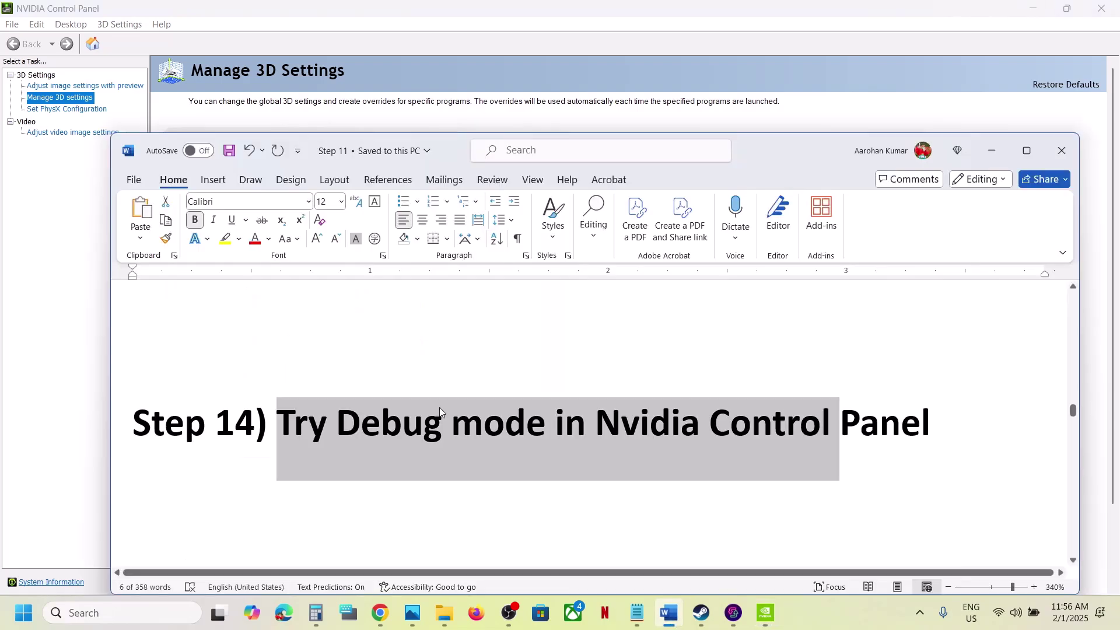
{"action": "scroll", "coordinate": [439, 407], "scroll_direction": "down", "scroll_amount": 5}
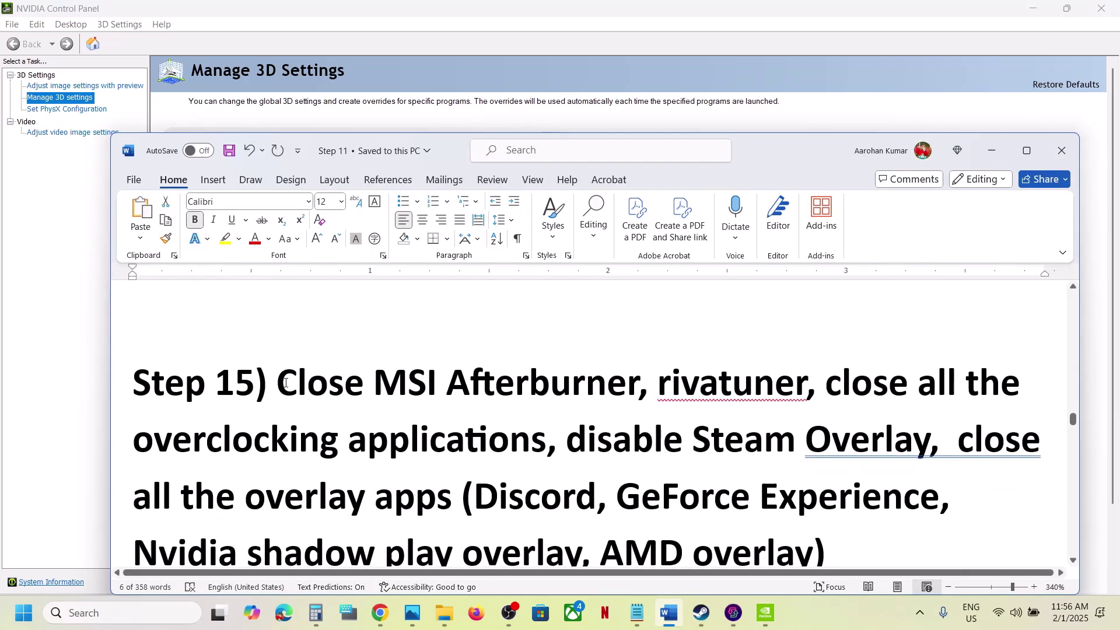
{"action": "left_click_drag", "start_coordinate": [285, 383], "coordinate": [546, 440]}
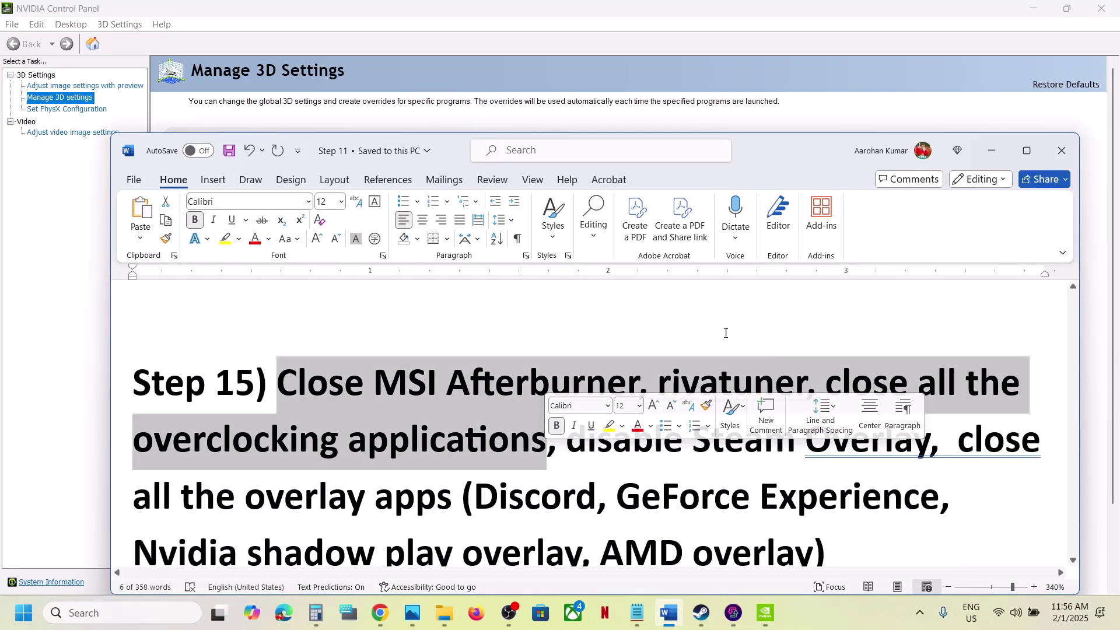
{"action": "left_click", "coordinate": [1027, 150]}
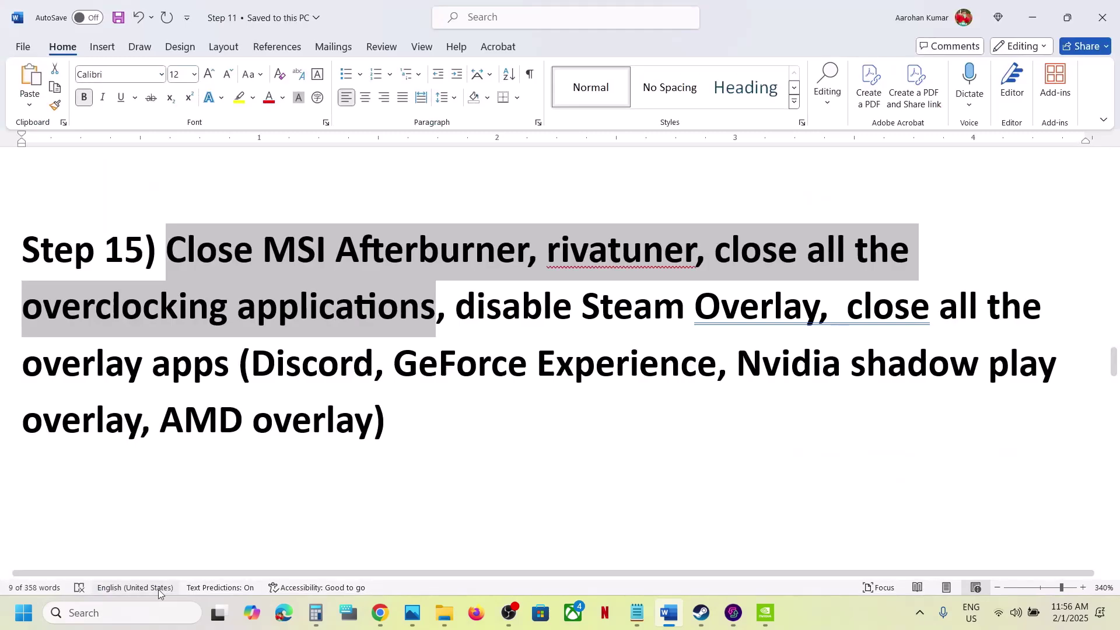
- Find and open MSI Afterburner, close it, and check the apps hidden in the system tray
{"action": "left_click", "coordinate": [146, 613]}
{"action": "type", "text": "msi"}
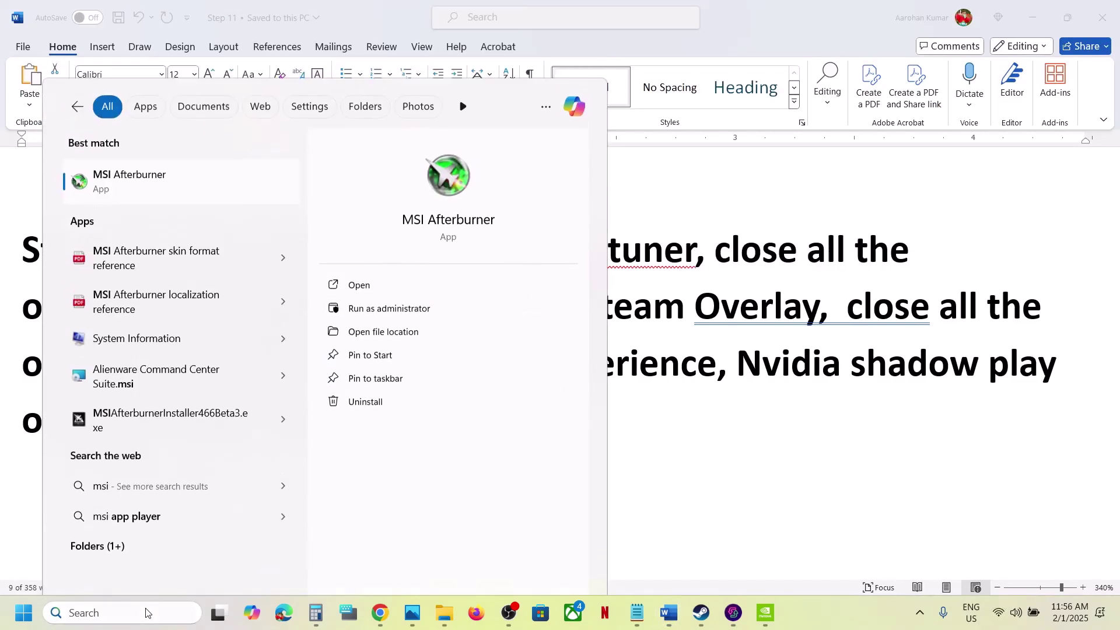
{"action": "key", "text": "Escape"}
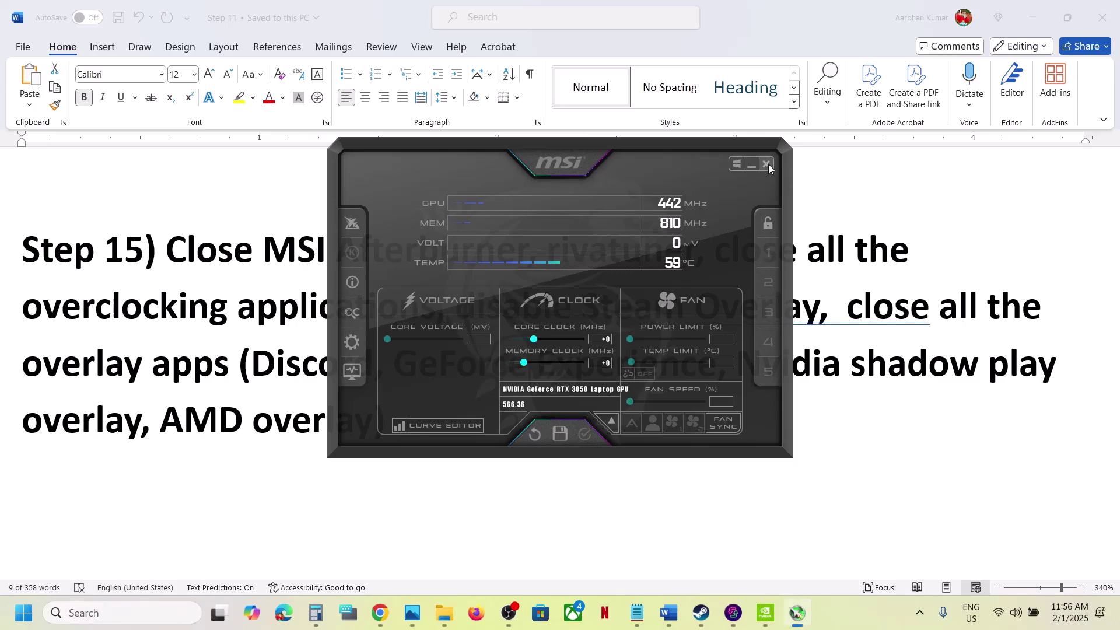
{"action": "left_click", "coordinate": [768, 164]}
{"action": "left_click", "coordinate": [921, 614]}
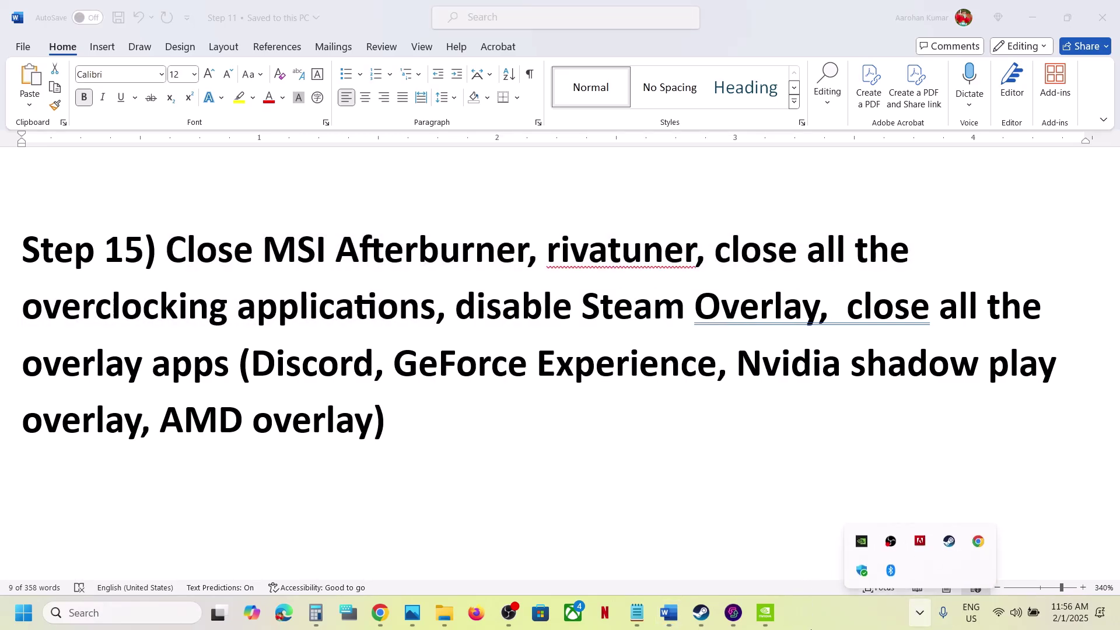
{"action": "left_click", "coordinate": [580, 348]}
{"action": "right_click", "coordinate": [578, 260]}
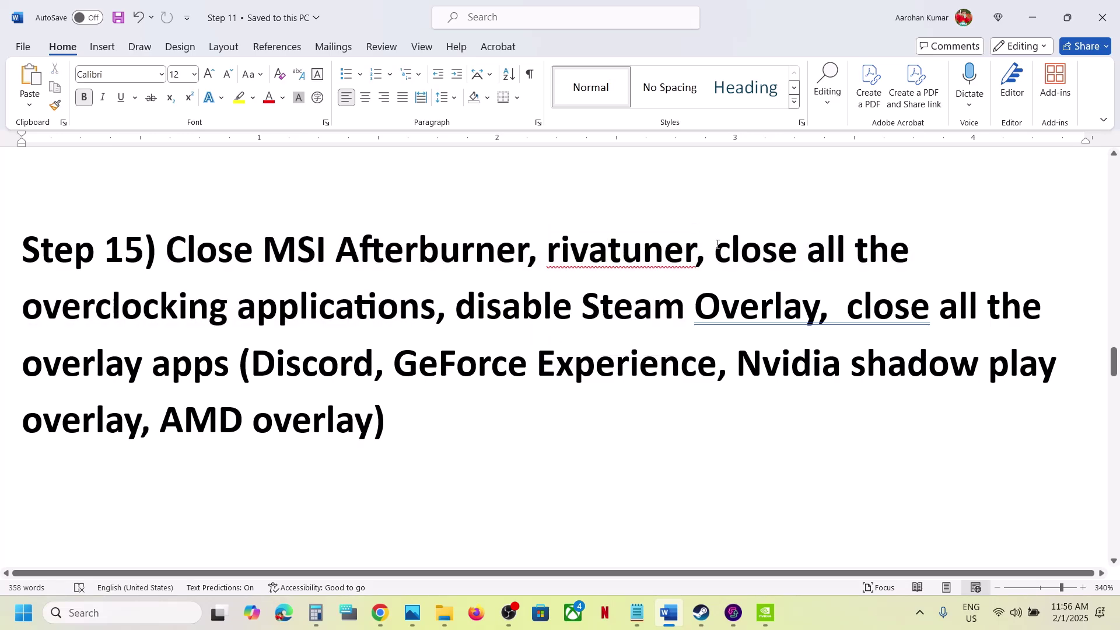
- Switch to Steam, turn off the in-game Steam Overlay for Marvel's Spider-Man 2, and close the game's properties
{"action": "left_click_drag", "start_coordinate": [716, 251], "coordinate": [316, 308]}
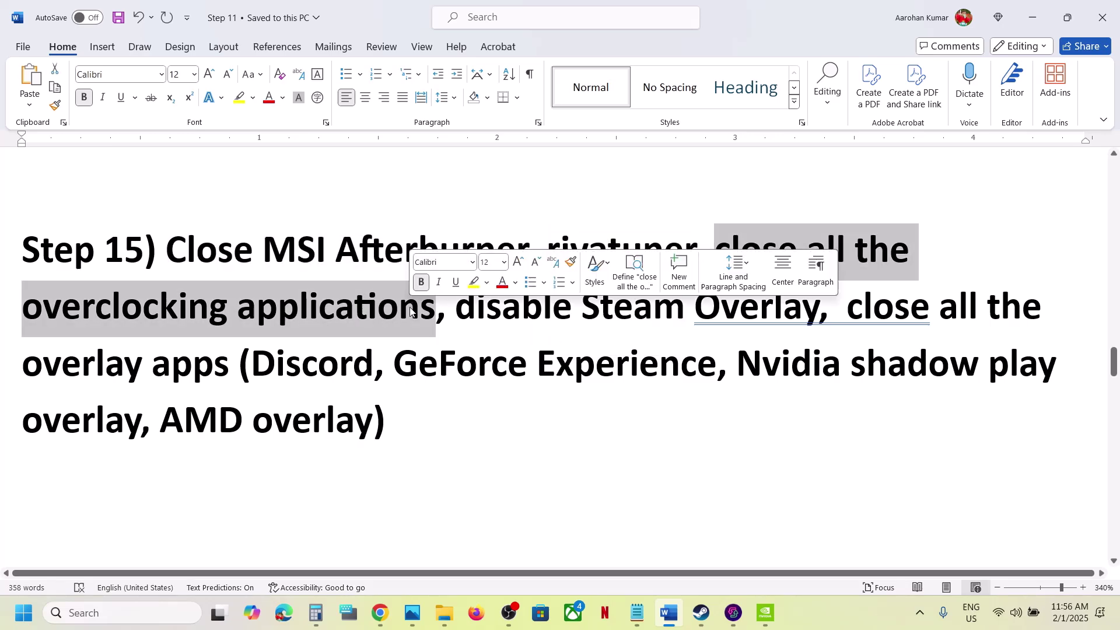
{"action": "left_click_drag", "start_coordinate": [455, 308], "coordinate": [746, 304]}
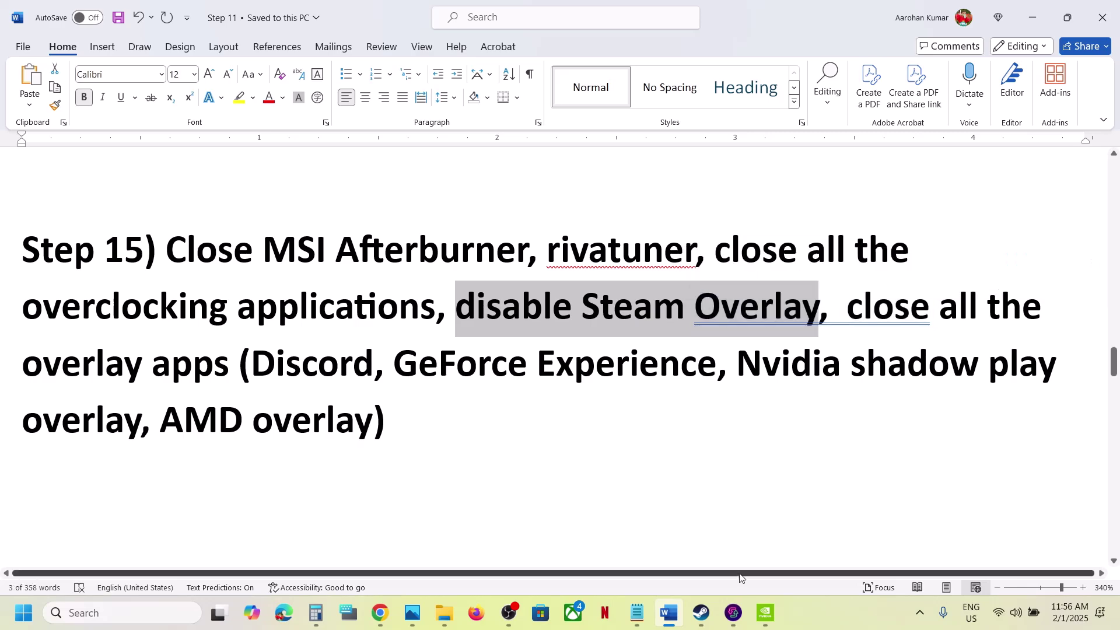
{"action": "left_click", "coordinate": [702, 612]}
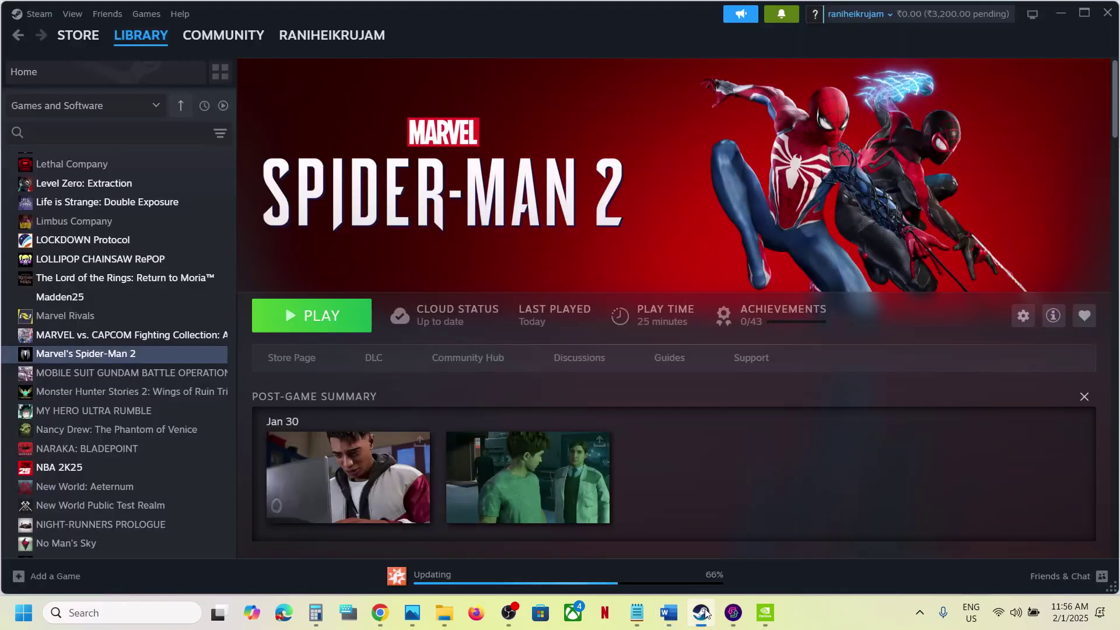
{"action": "right_click", "coordinate": [153, 360]}
{"action": "left_click", "coordinate": [213, 466]}
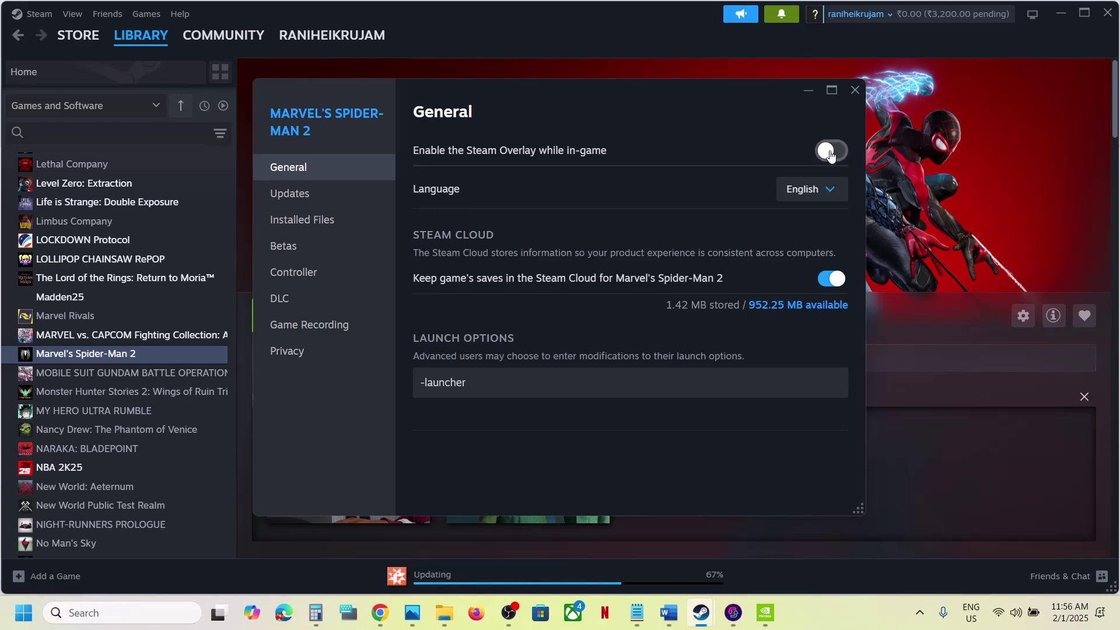
{"action": "left_click", "coordinate": [855, 94]}
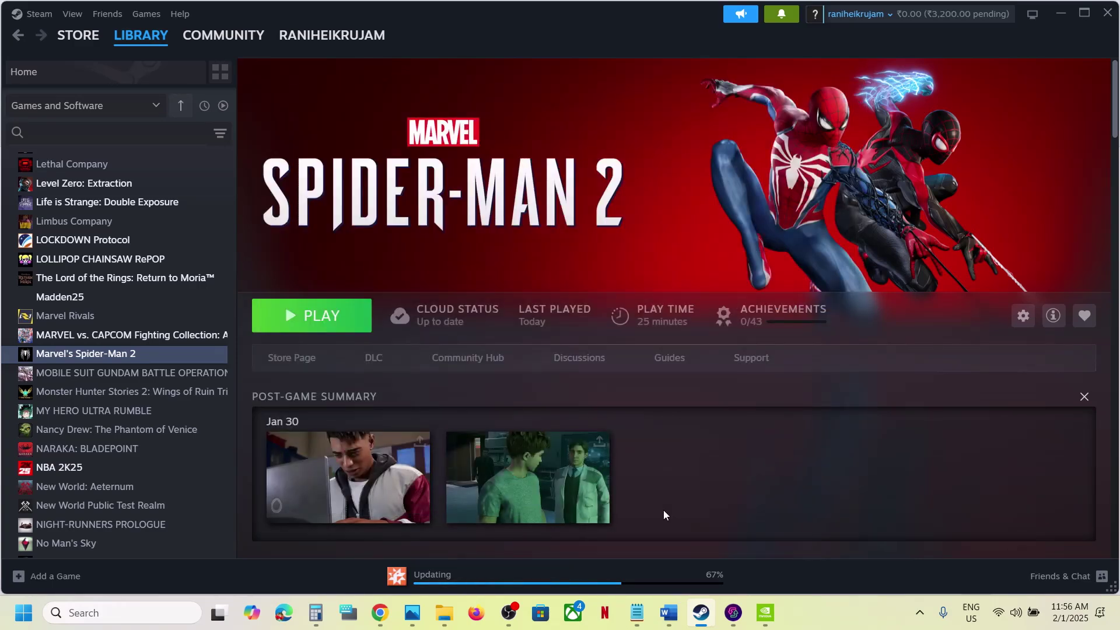
- Return to Word and read the overlay apps listed in Step 15 and Step 16 about allowing the game exe through antivirus and firewall
{"action": "left_click", "coordinate": [670, 609]}
{"action": "left_click_drag", "start_coordinate": [272, 365], "coordinate": [701, 385]}
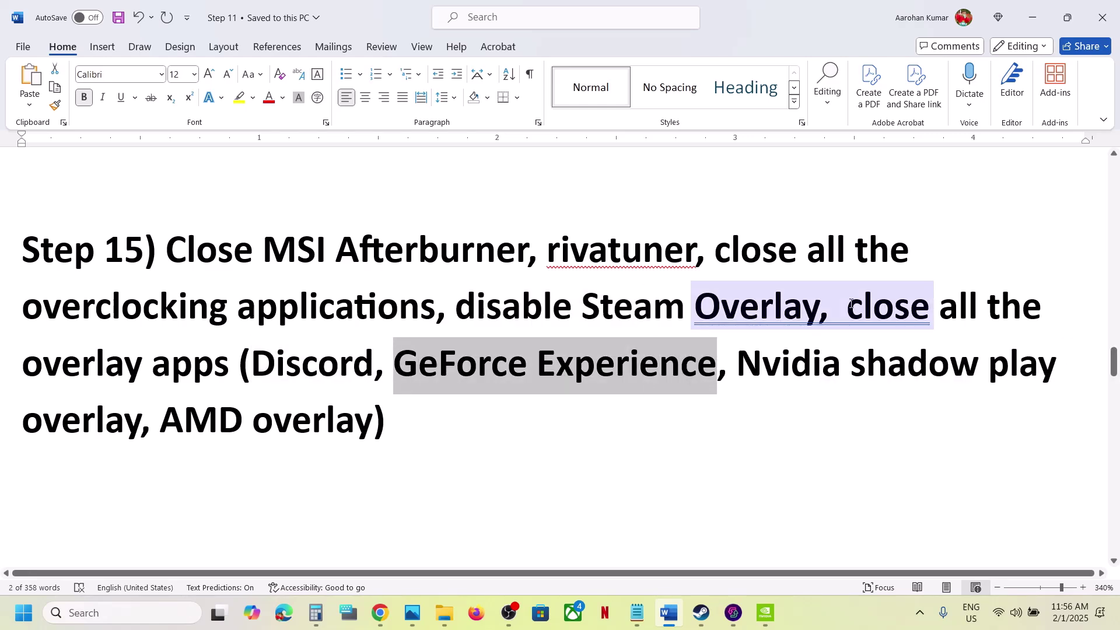
{"action": "left_click_drag", "start_coordinate": [848, 306], "coordinate": [443, 405]}
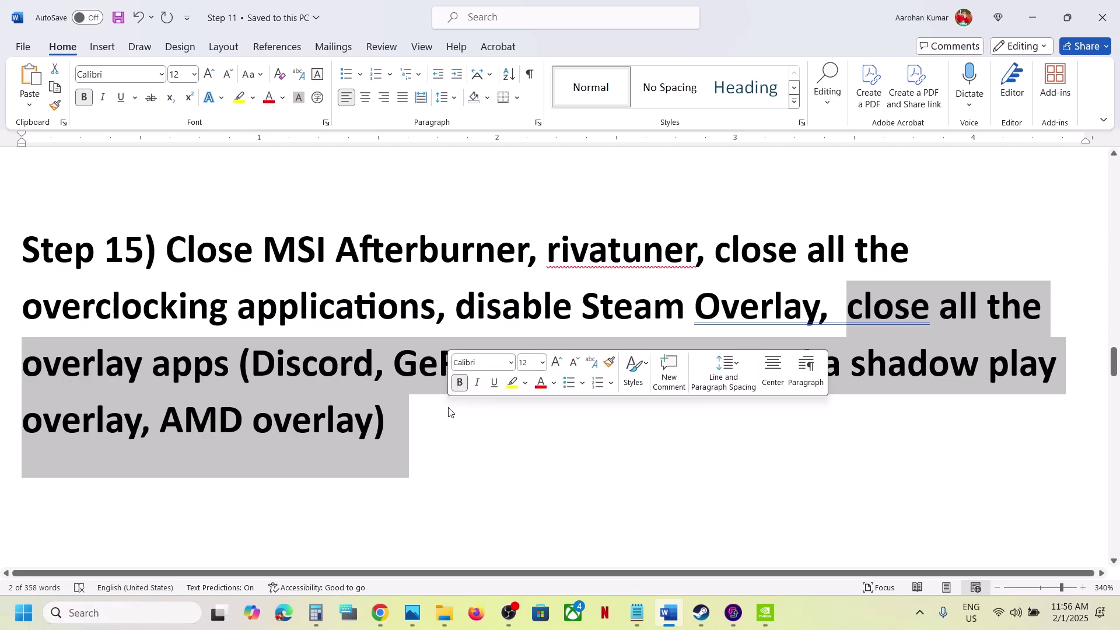
{"action": "left_click", "coordinate": [447, 408]}
{"action": "scroll", "coordinate": [450, 408], "scroll_direction": "down", "scroll_amount": 3}
{"action": "scroll", "coordinate": [449, 408], "scroll_direction": "down", "scroll_amount": 1}
{"action": "scroll", "coordinate": [449, 408], "scroll_direction": "up", "scroll_amount": 1}
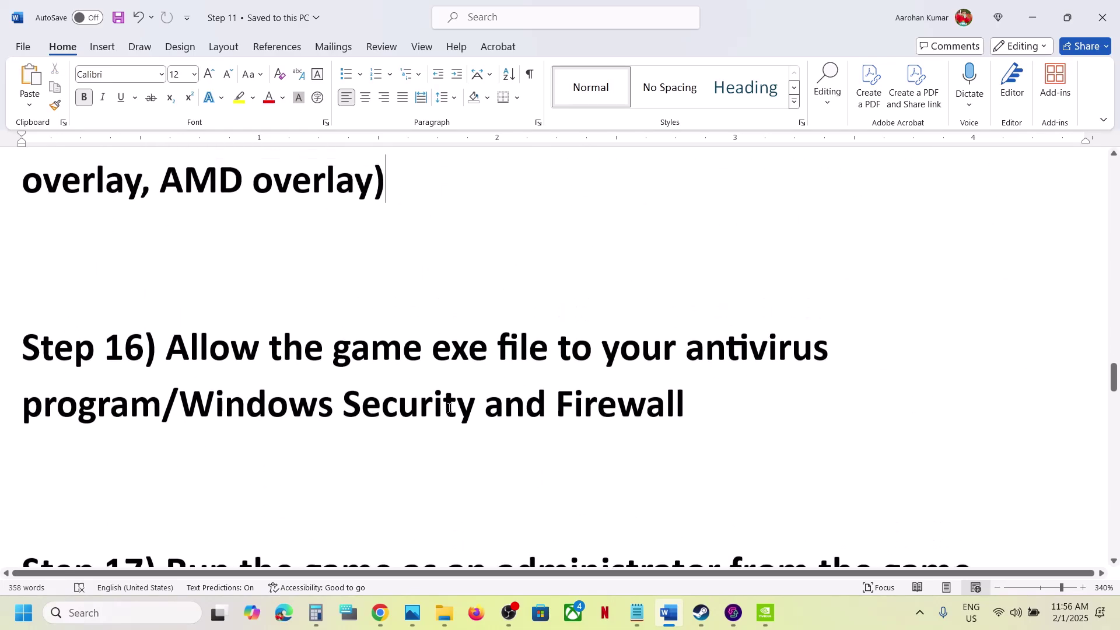
{"action": "left_click_drag", "start_coordinate": [168, 352], "coordinate": [160, 407]}
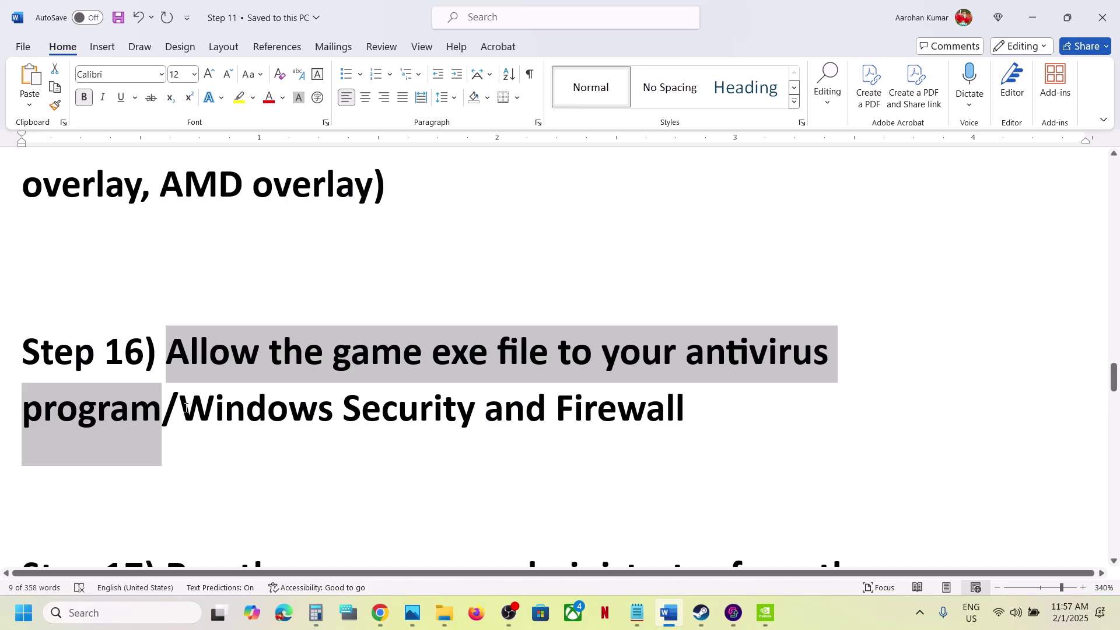
{"action": "left_click_drag", "start_coordinate": [185, 406], "coordinate": [745, 418]}
- Open Windows Security from Windows Settings and bring up the apps allowed through Controlled folder access under Ransomware protection
{"action": "key", "text": "super+i"}
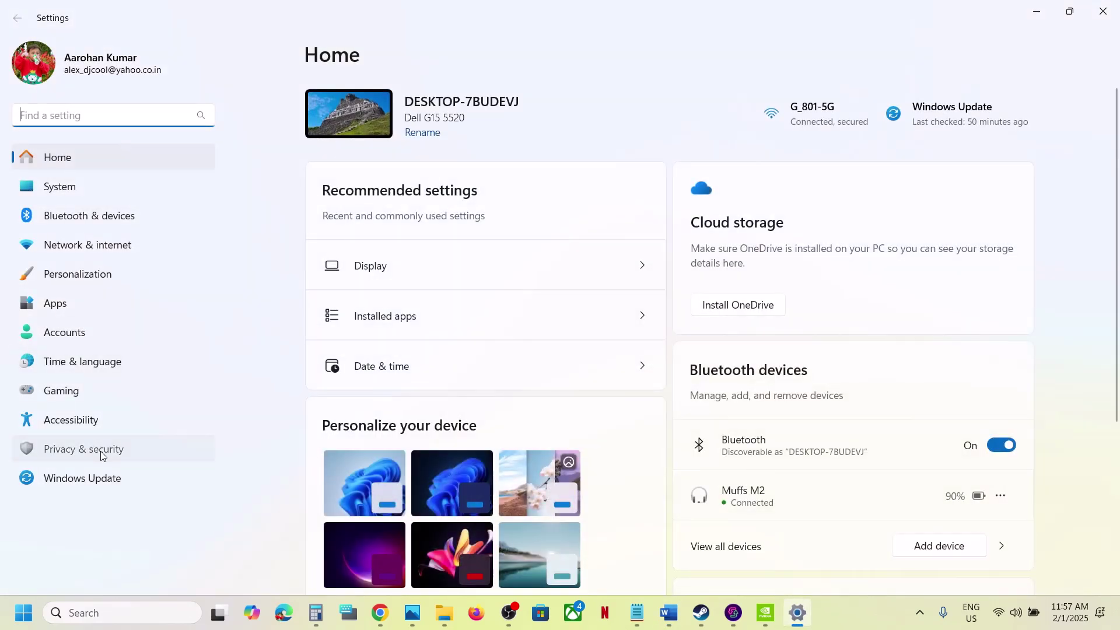
{"action": "left_click", "coordinate": [102, 455]}
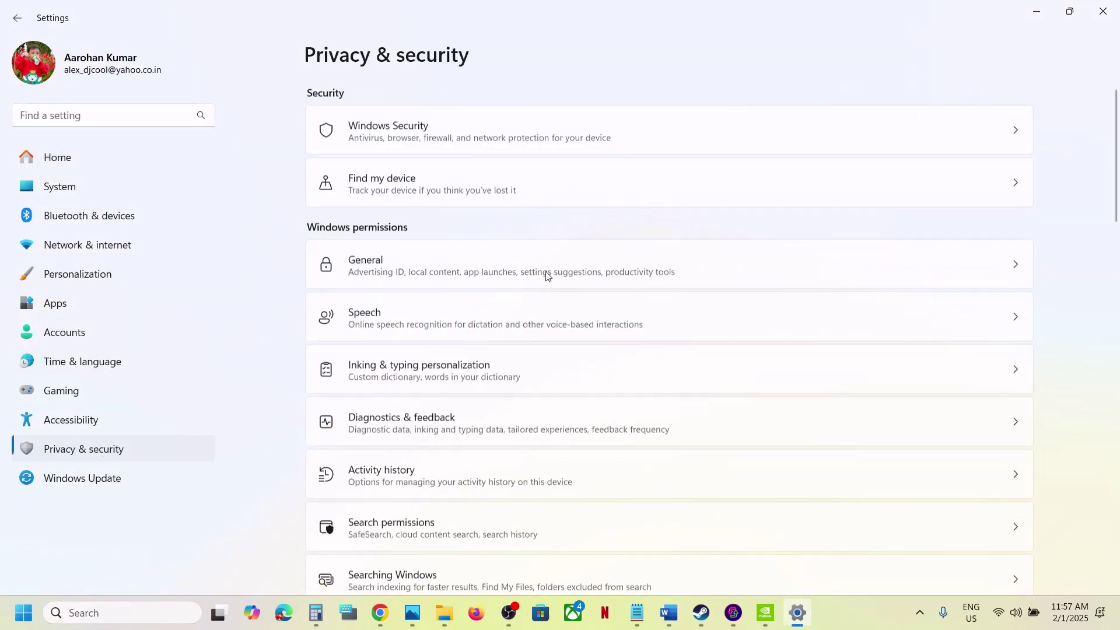
{"action": "left_click", "coordinate": [441, 124]}
{"action": "left_click", "coordinate": [386, 216]}
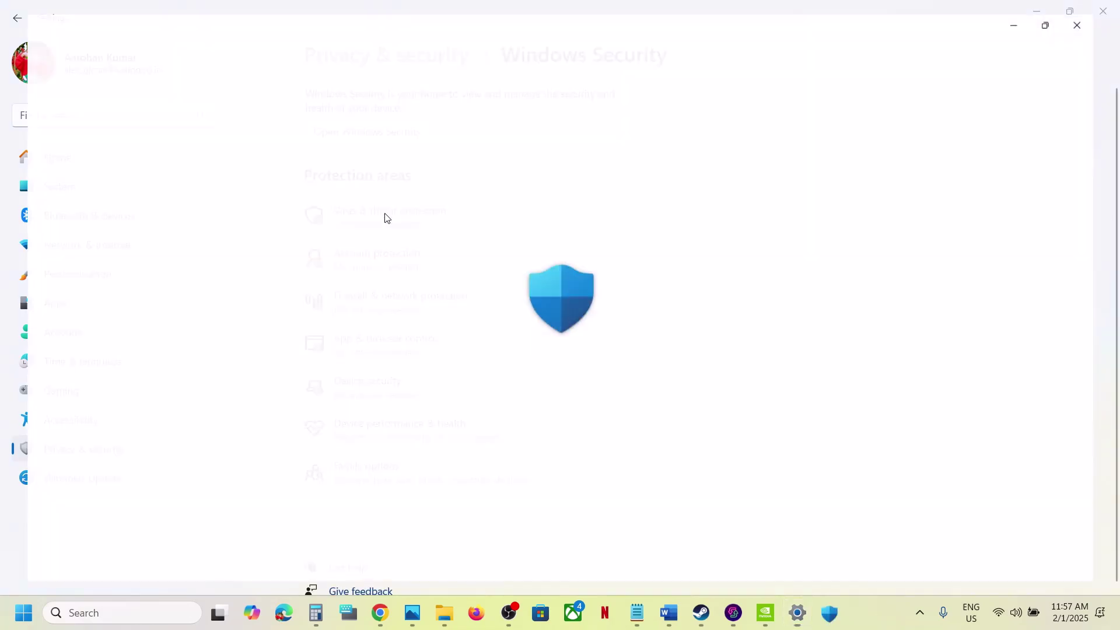
{"action": "scroll", "coordinate": [419, 345], "scroll_direction": "down", "scroll_amount": 2}
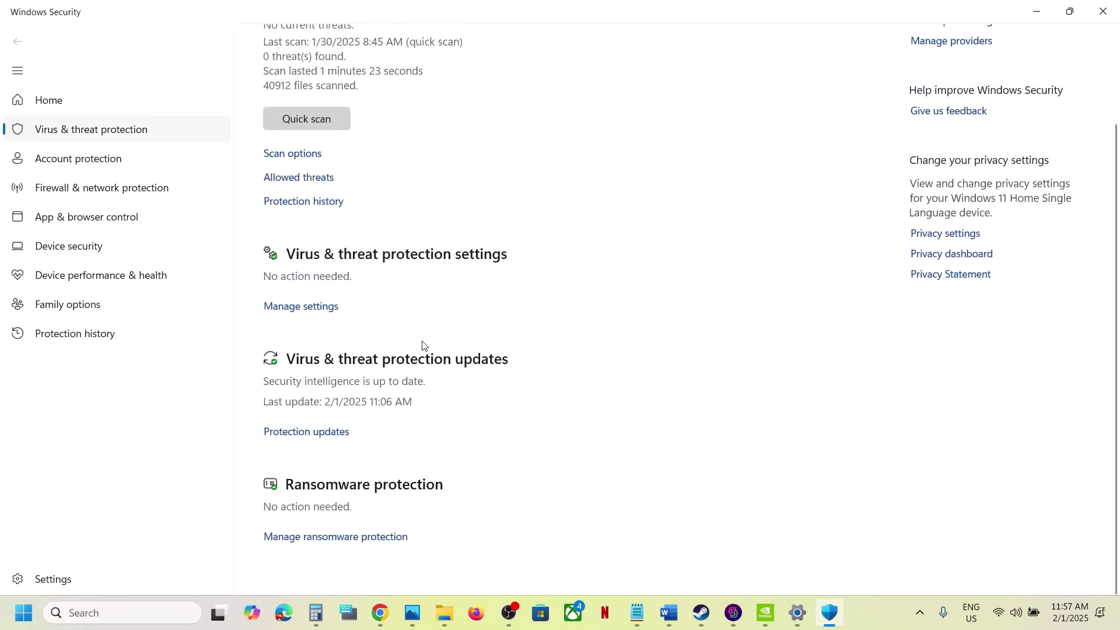
{"action": "left_click", "coordinate": [376, 543]}
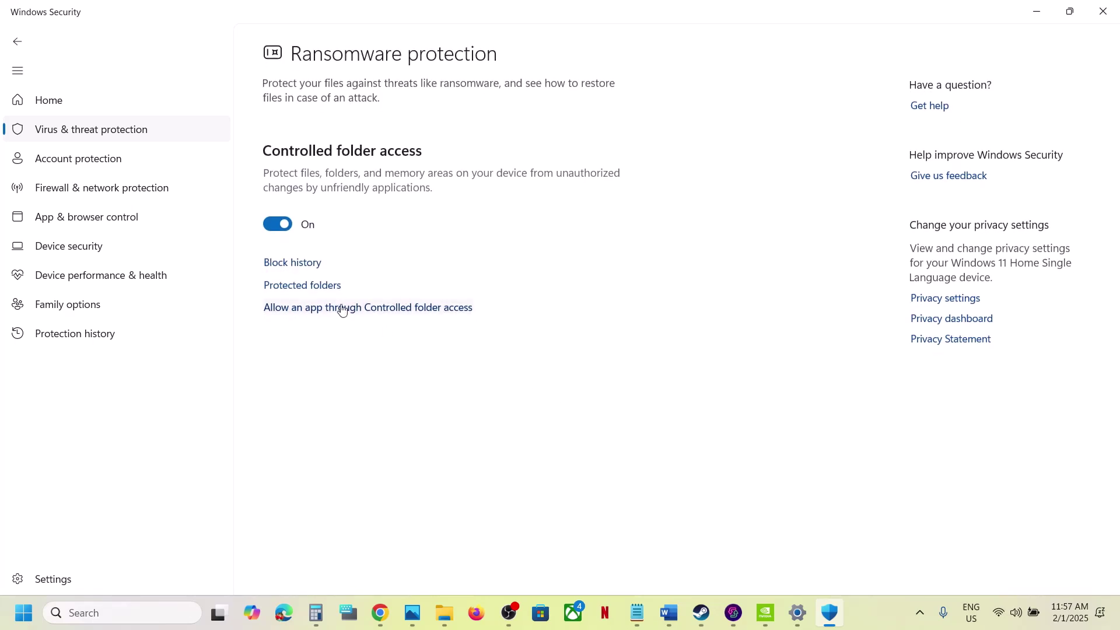
{"action": "left_click", "coordinate": [367, 308]}
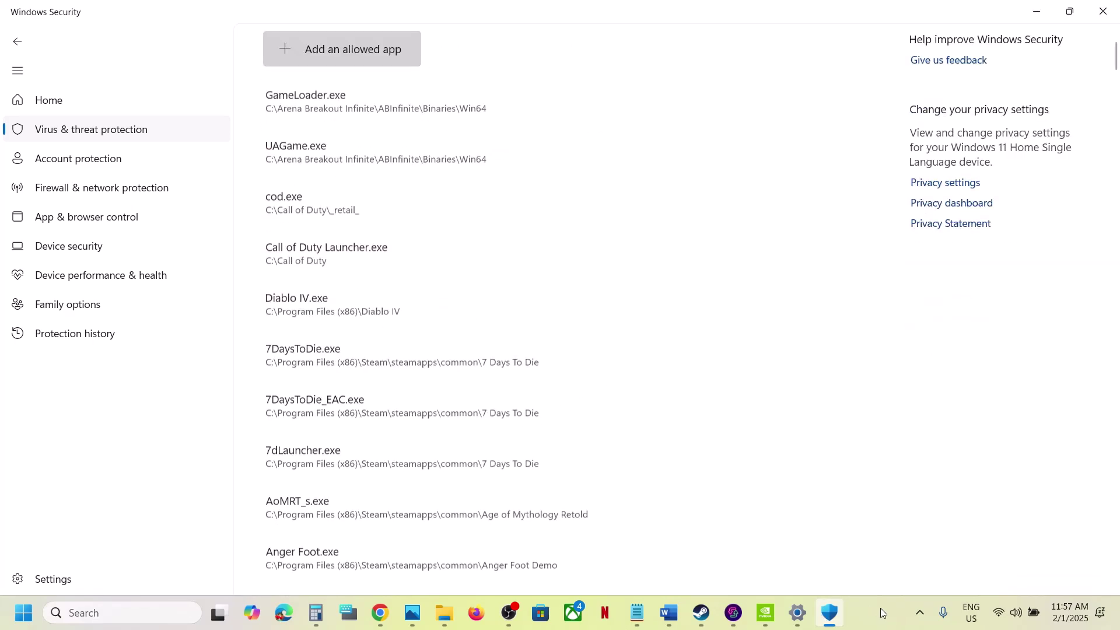
- Add the Spider-Man2 application from the Marvel's Spider-Man 2 game folder as an allowed app for Controlled folder access
{"action": "left_click", "coordinate": [321, 51]}
{"action": "left_click", "coordinate": [365, 109]}
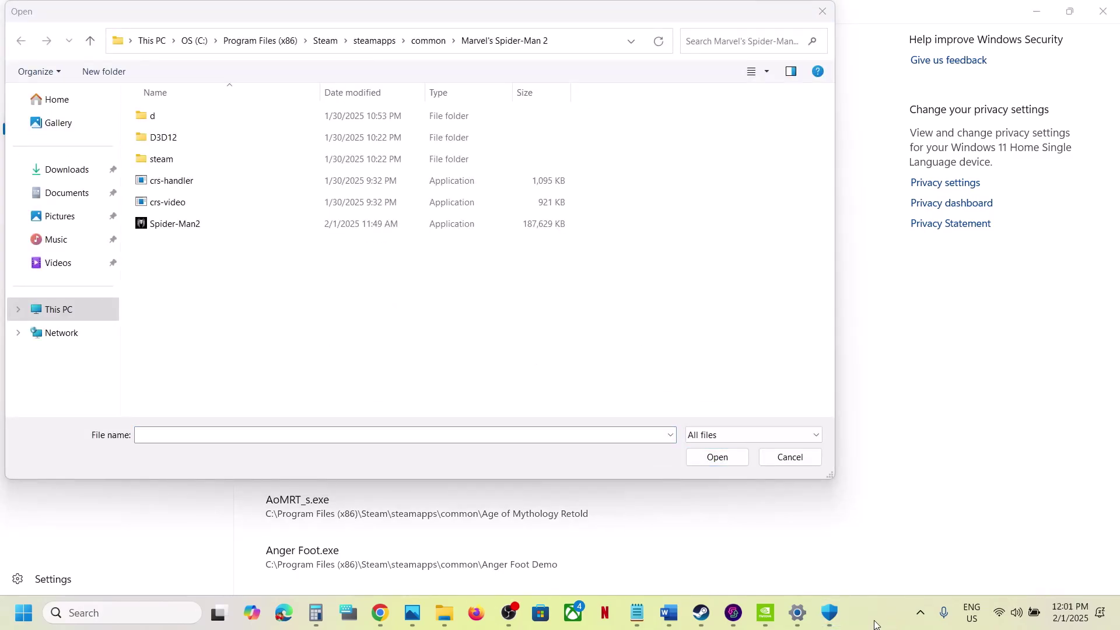
{"action": "left_click", "coordinate": [231, 228]}
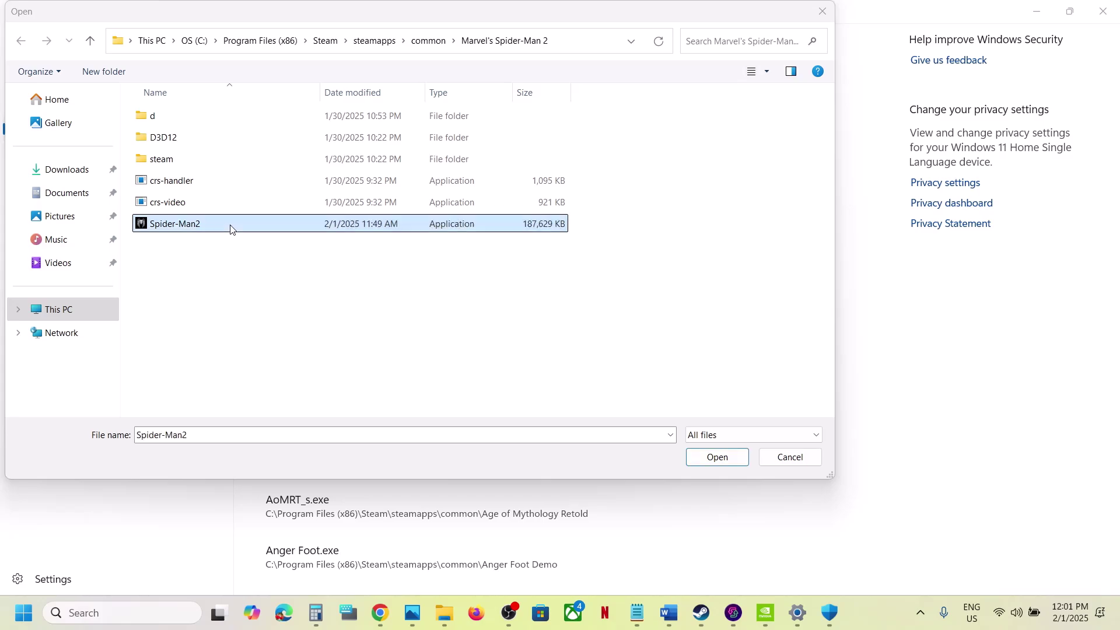
{"action": "left_click", "coordinate": [731, 461]}
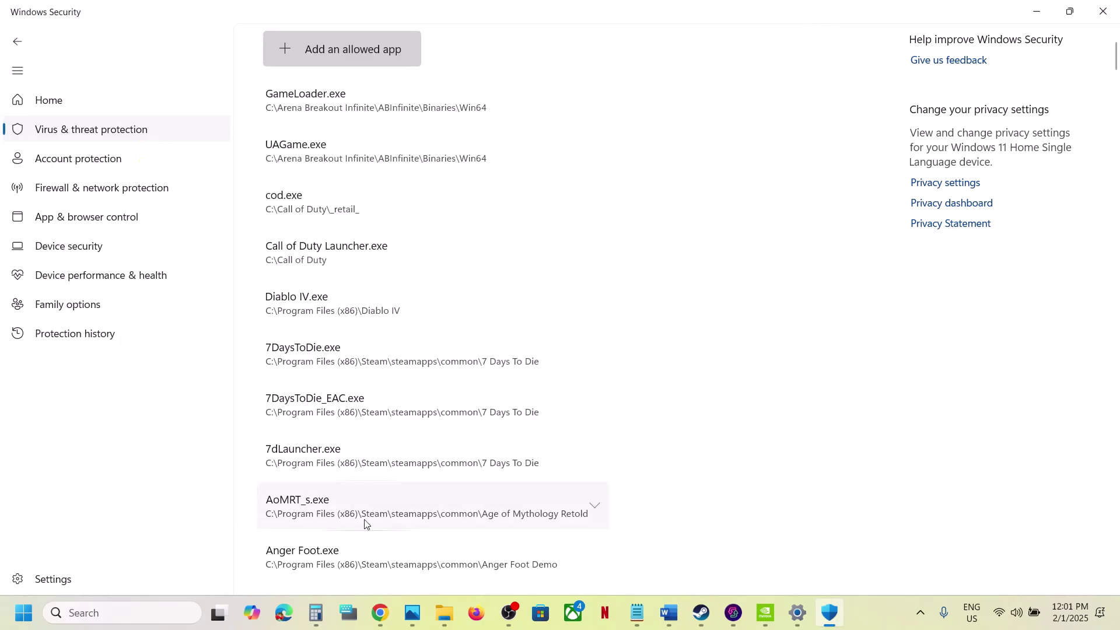
- Open Control Panel's System and Security settings, bring up the apps allowed through Windows Defender Firewall, and unlock the list for changes
{"action": "left_click", "coordinate": [136, 616]}
{"action": "type", "text": "control"}
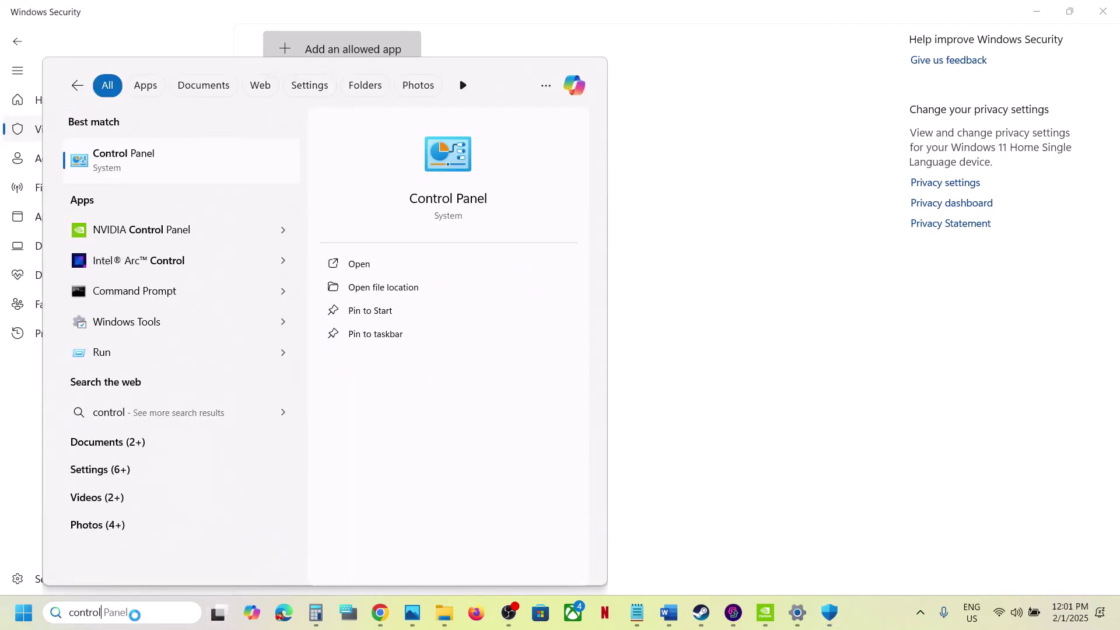
{"action": "key", "text": "Return"}
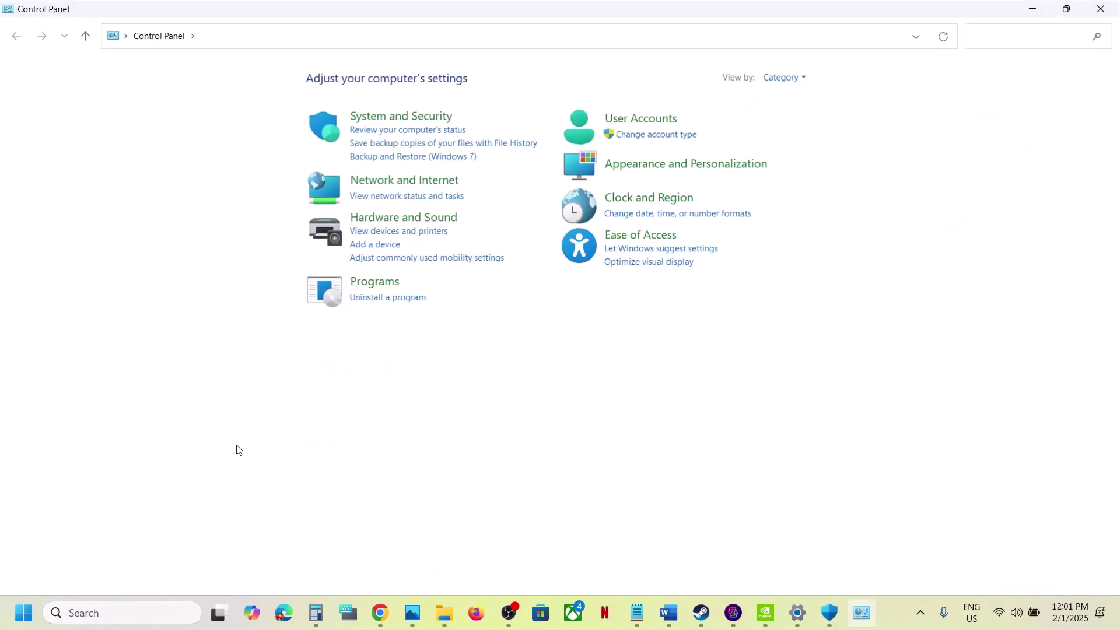
{"action": "left_click", "coordinate": [393, 122]}
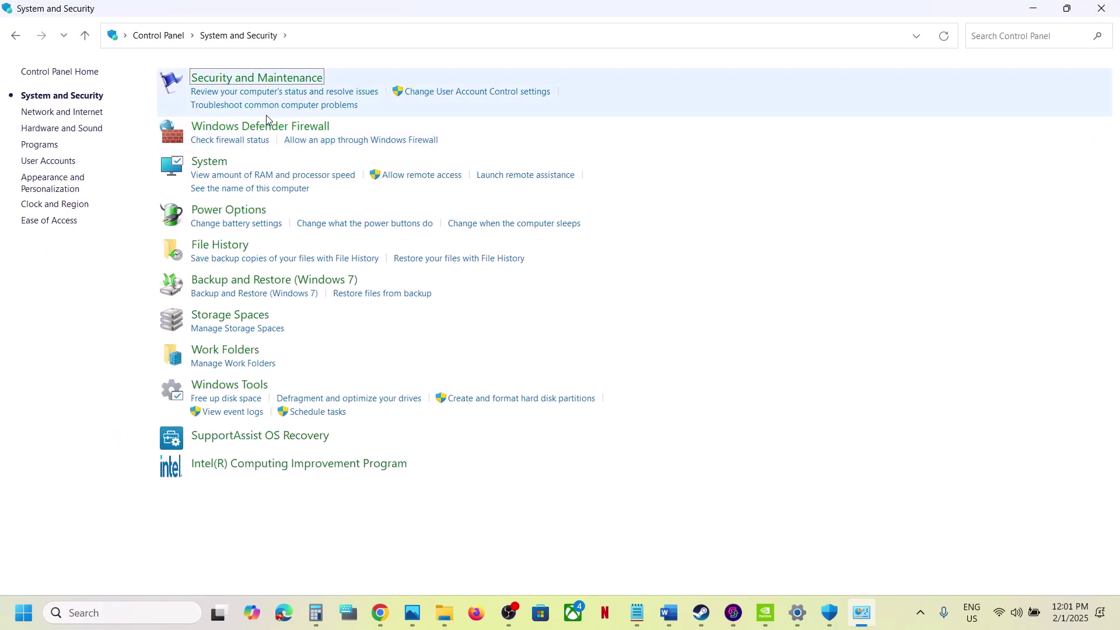
{"action": "left_click", "coordinate": [249, 132]}
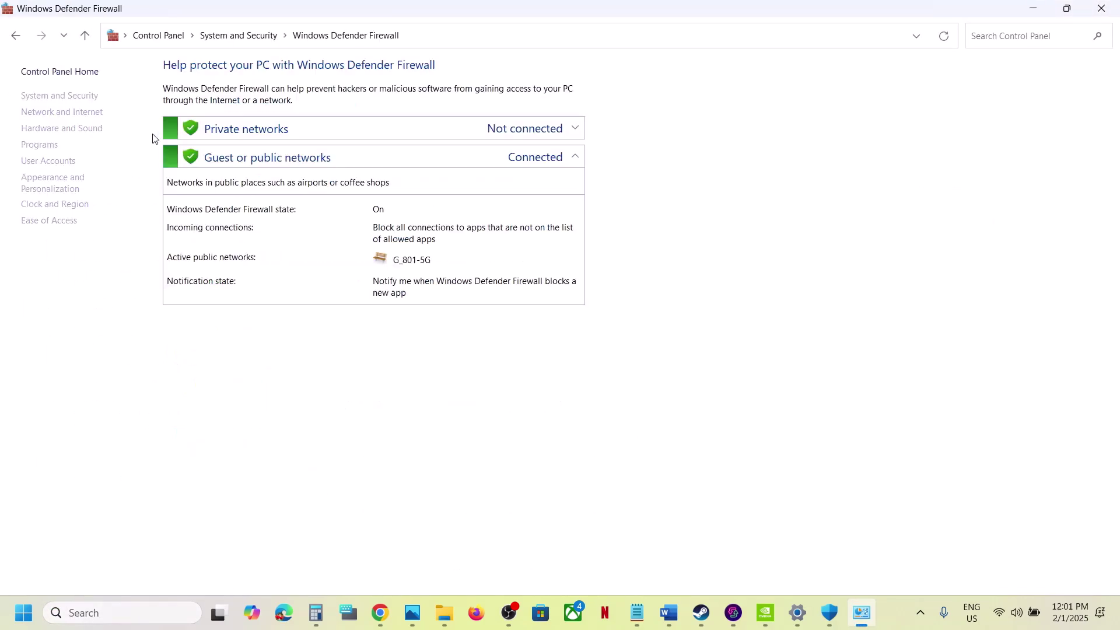
{"action": "left_click", "coordinate": [91, 108]}
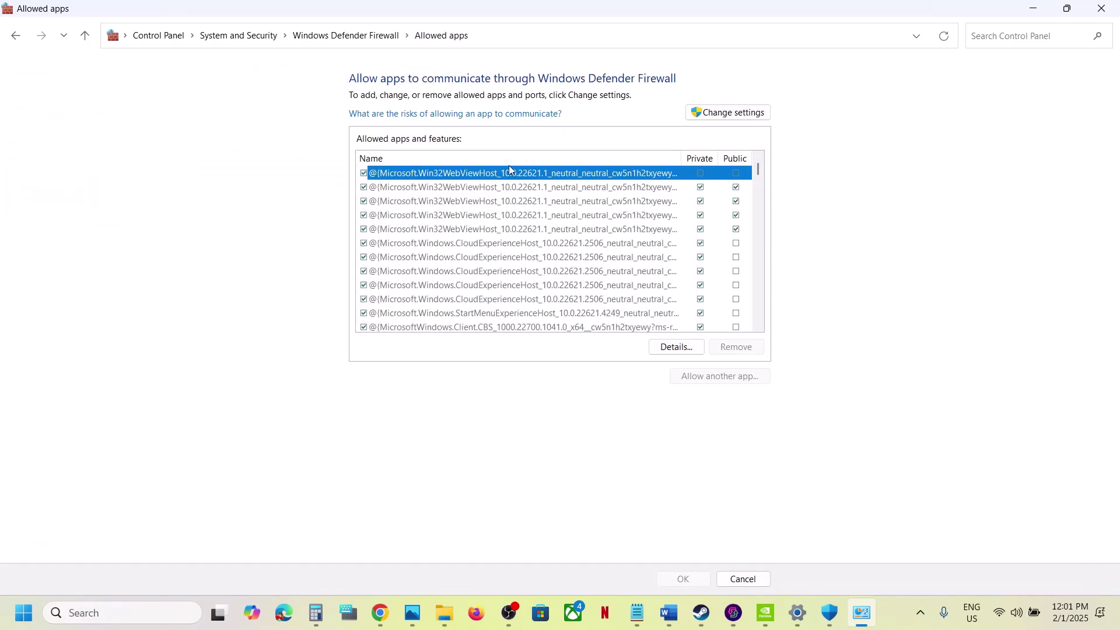
{"action": "left_click", "coordinate": [725, 115]}
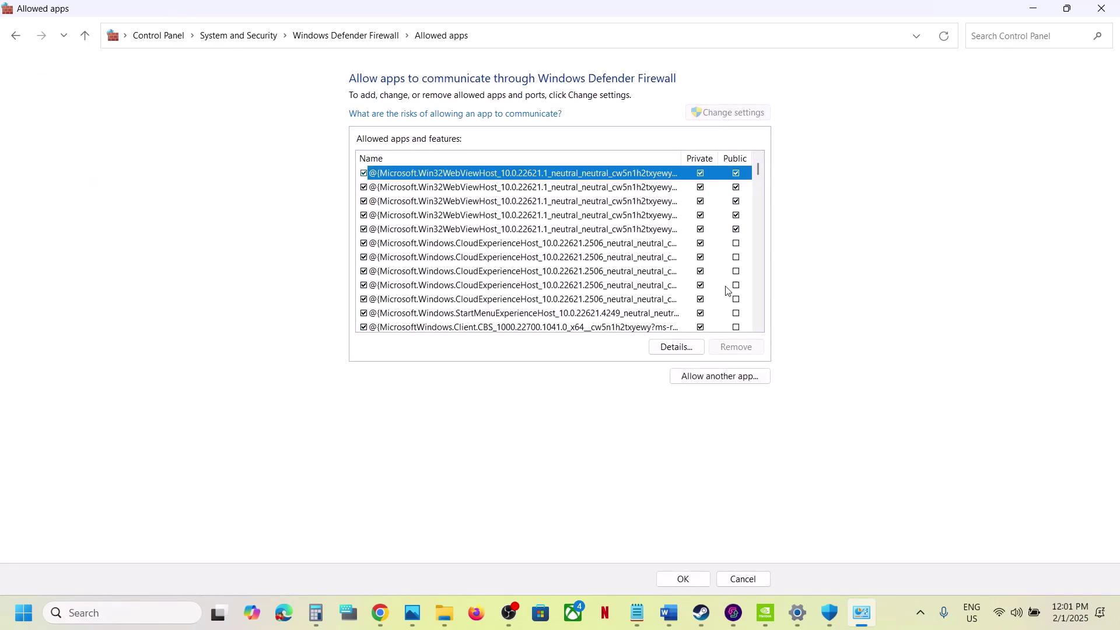
- Try to add the Spider-Man2 application from the Marvel's Spider-Man 2 folder to the firewall's allowed apps
{"action": "left_click", "coordinate": [707, 377]}
{"action": "left_click", "coordinate": [671, 375]}
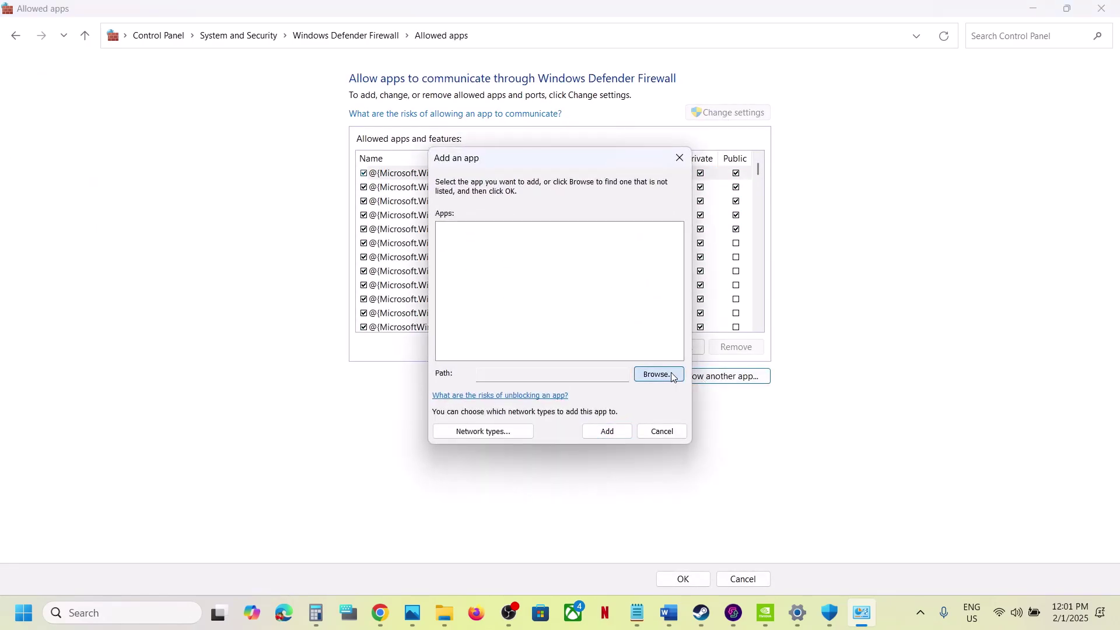
{"action": "left_click", "coordinate": [620, 364]}
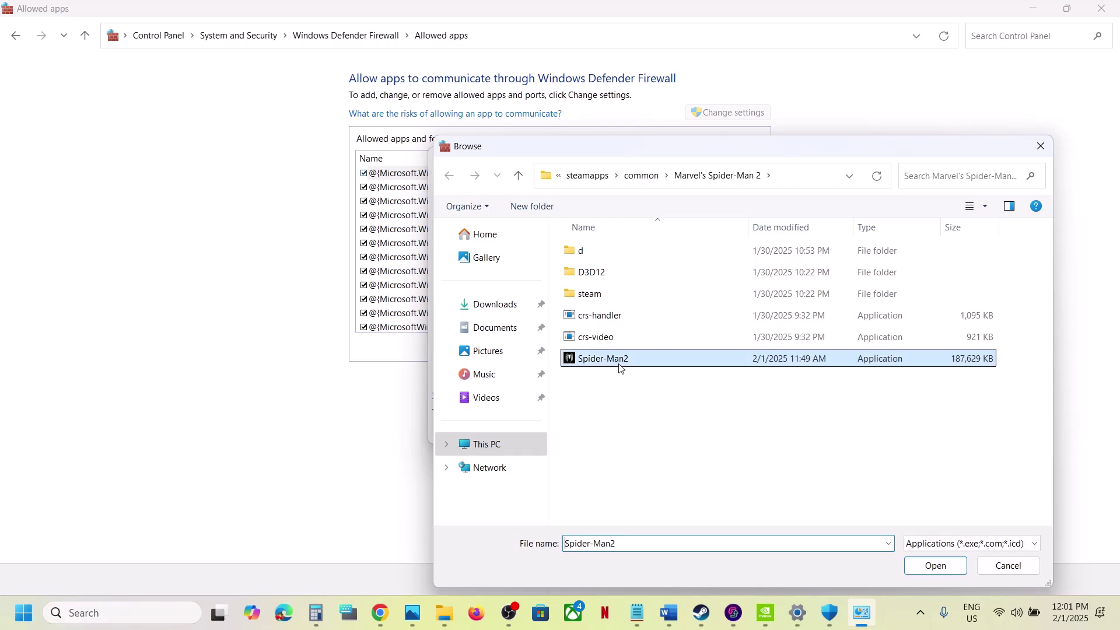
{"action": "left_click", "coordinate": [940, 568]}
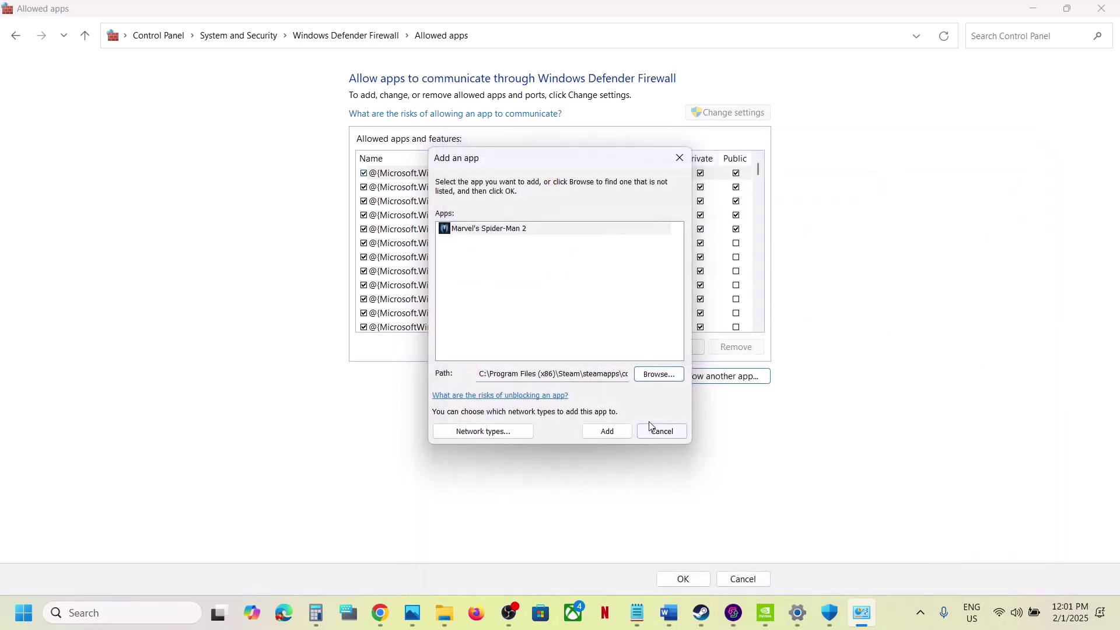
{"action": "left_click", "coordinate": [623, 433]}
{"action": "left_click", "coordinate": [663, 359]}
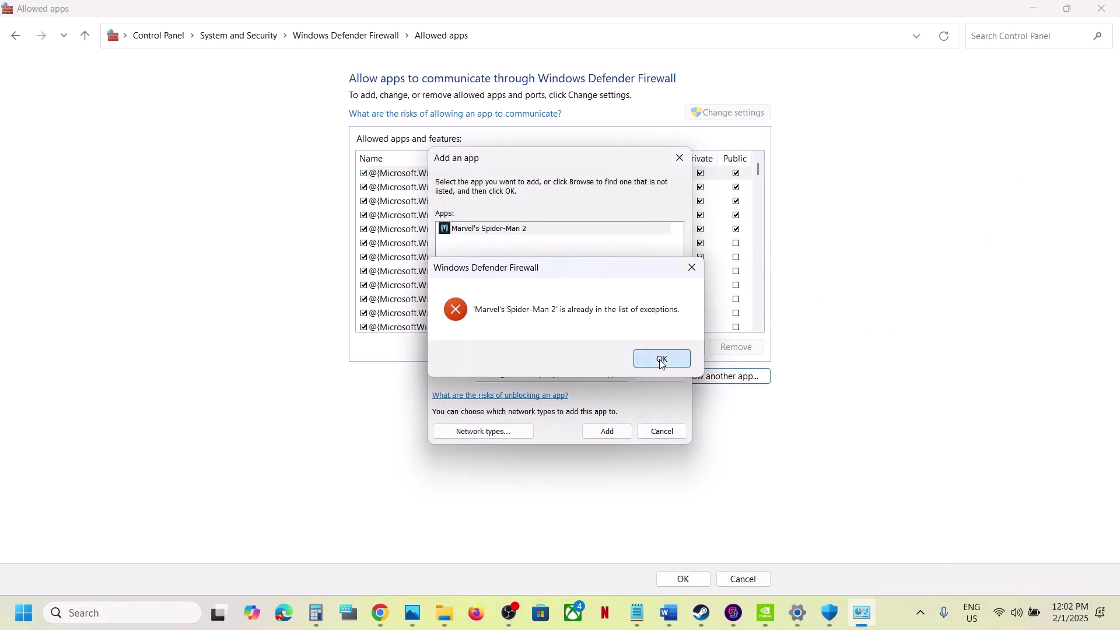
{"action": "left_click", "coordinate": [680, 158]}
- Find Marvel's Spider-Man 2 in the firewall's allowed apps list, then close Control Panel, Windows Security and Settings
{"action": "left_click", "coordinate": [446, 286]}
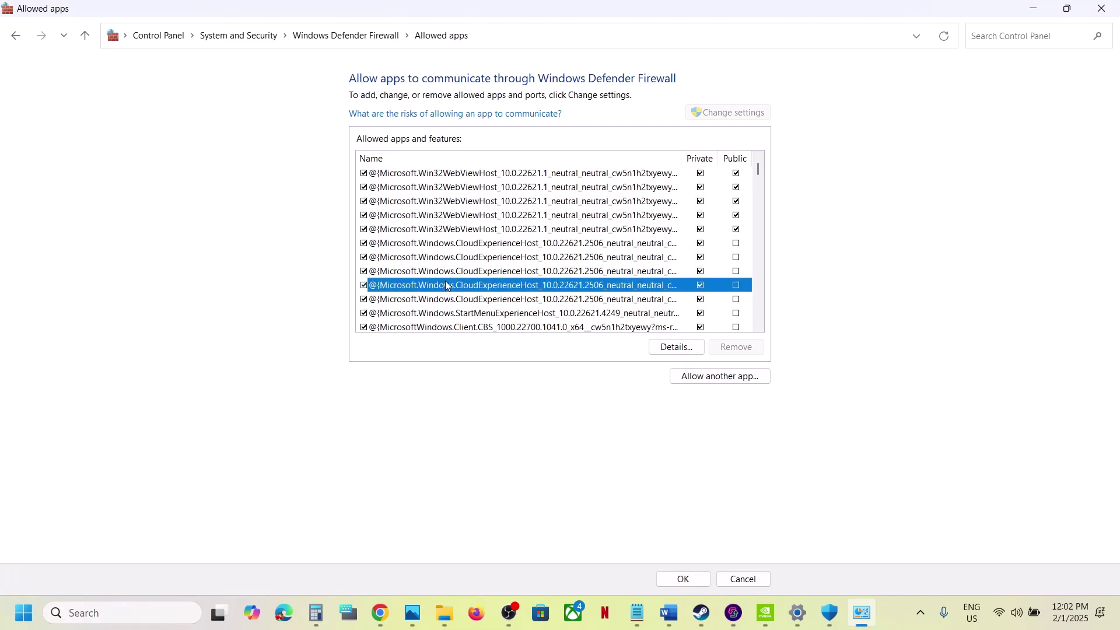
{"action": "key", "text": "m"}
{"action": "left_click", "coordinate": [456, 231]}
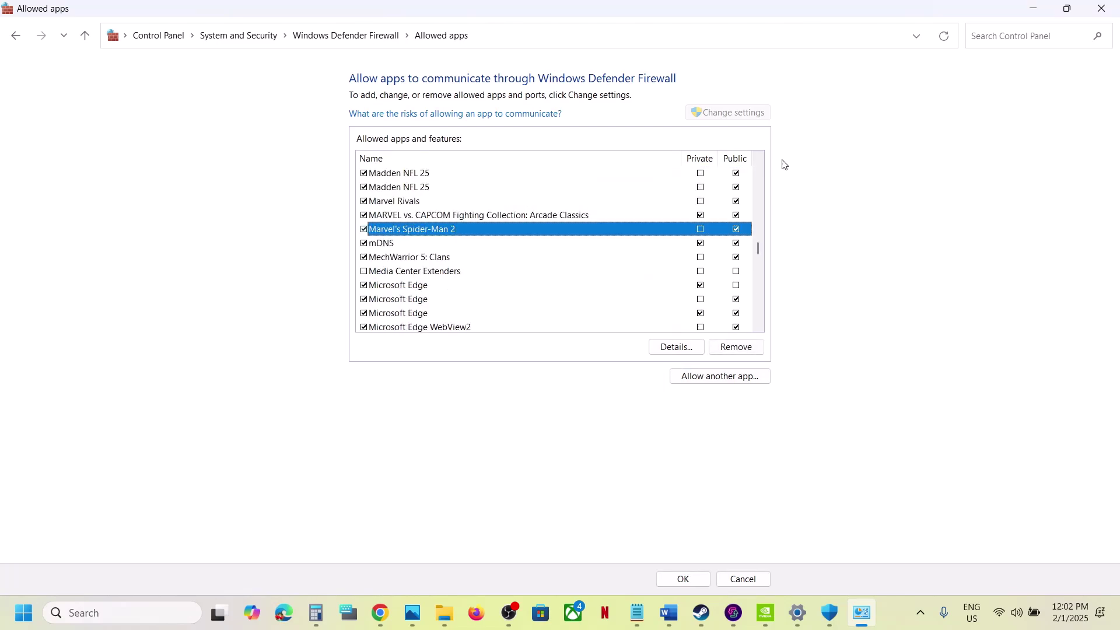
{"action": "left_click", "coordinate": [1105, 9]}
{"action": "left_click", "coordinate": [1107, 12]}
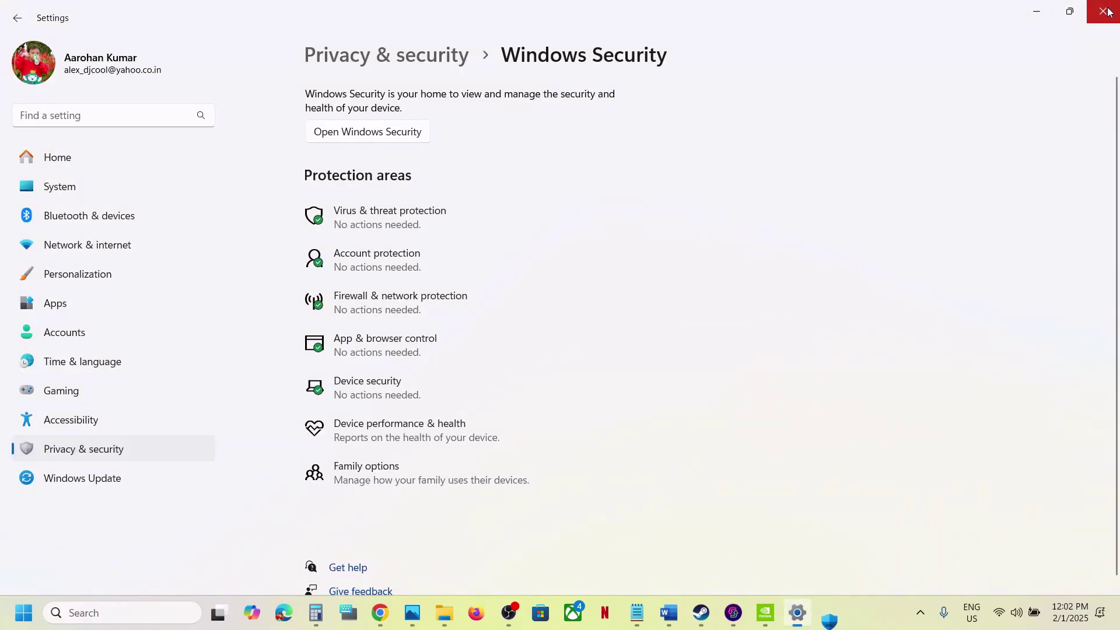
{"action": "left_click", "coordinate": [1105, 11]}
- Read Step 17 in Word about running the game as administrator, then switch to Steam and open Marvel's Spider-Man 2's local files
{"action": "scroll", "coordinate": [502, 377], "scroll_direction": "down", "scroll_amount": 3}
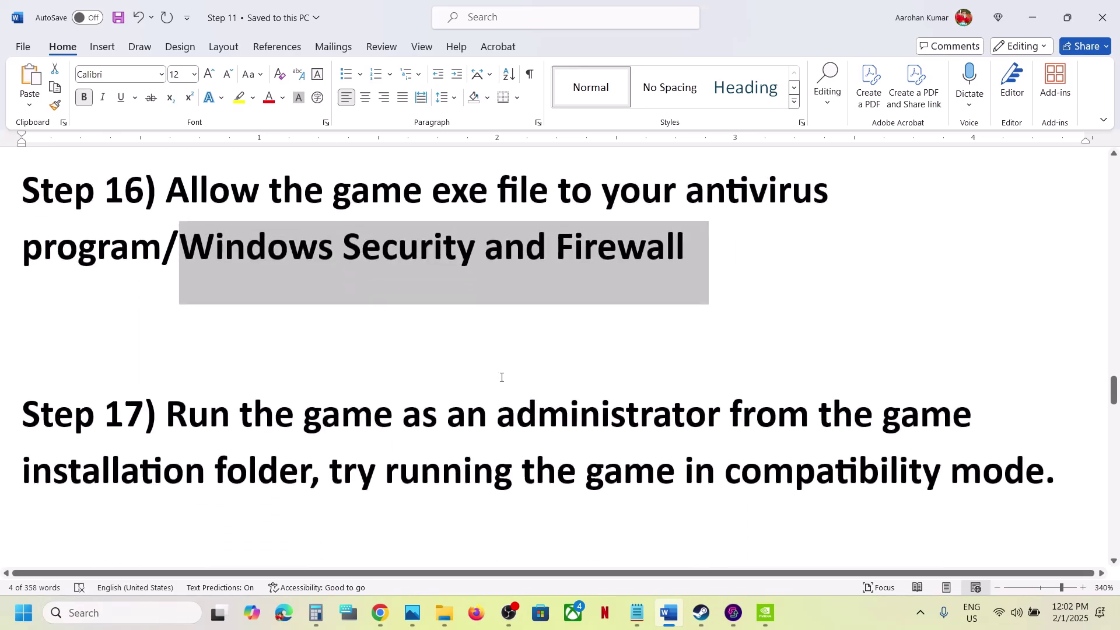
{"action": "left_click_drag", "start_coordinate": [175, 368], "coordinate": [310, 423]}
{"action": "left_click", "coordinate": [702, 613]}
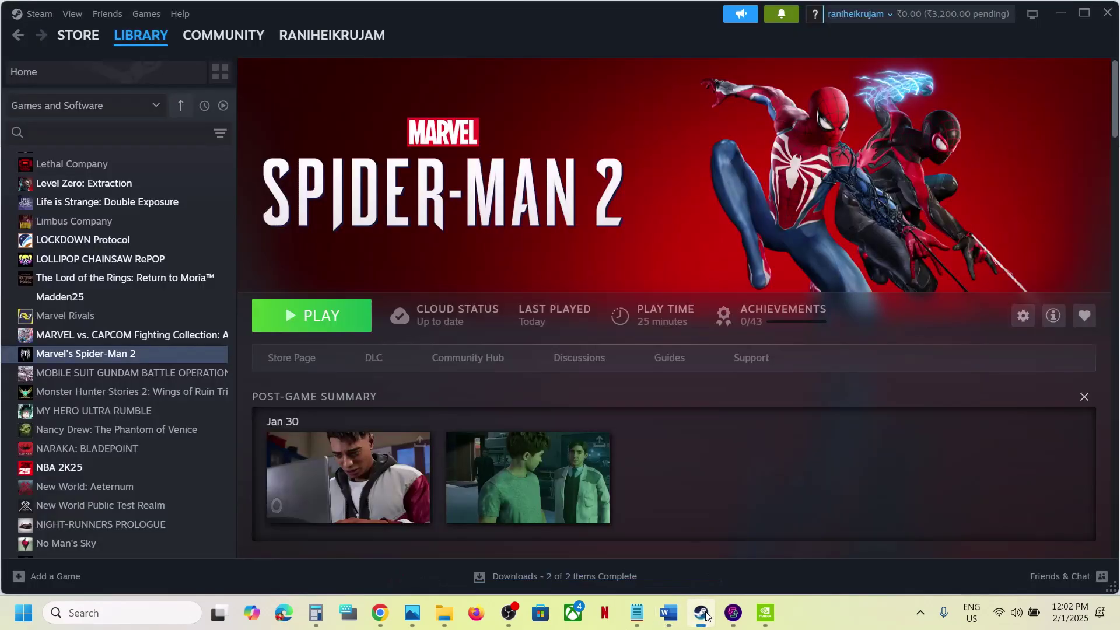
{"action": "right_click", "coordinate": [123, 354]}
{"action": "mouse_move", "coordinate": [185, 435]}
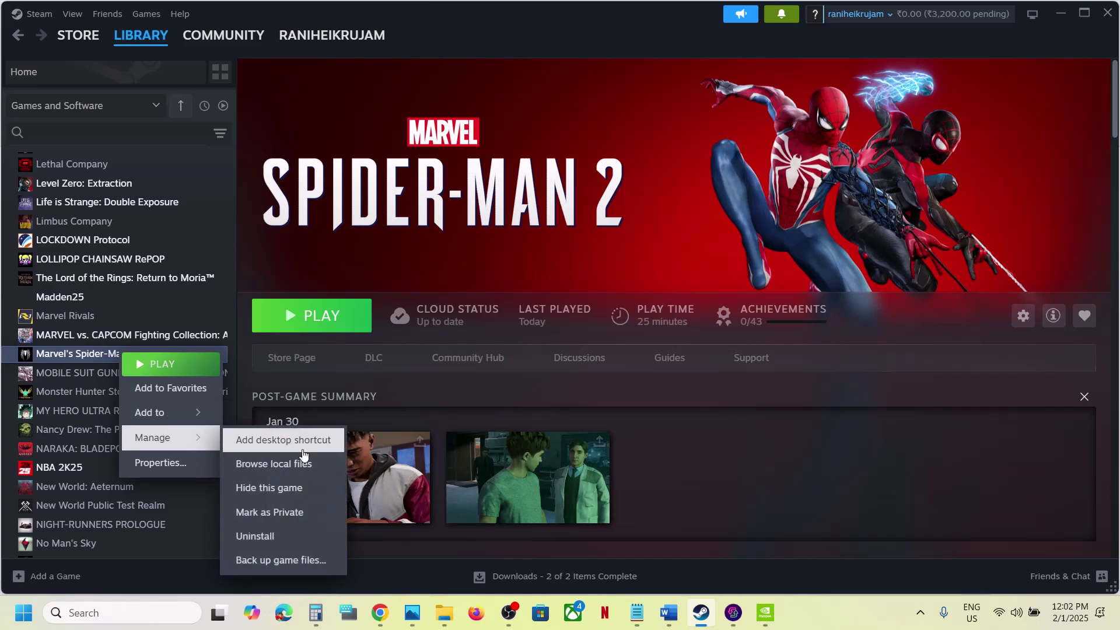
{"action": "left_click", "coordinate": [315, 467]}
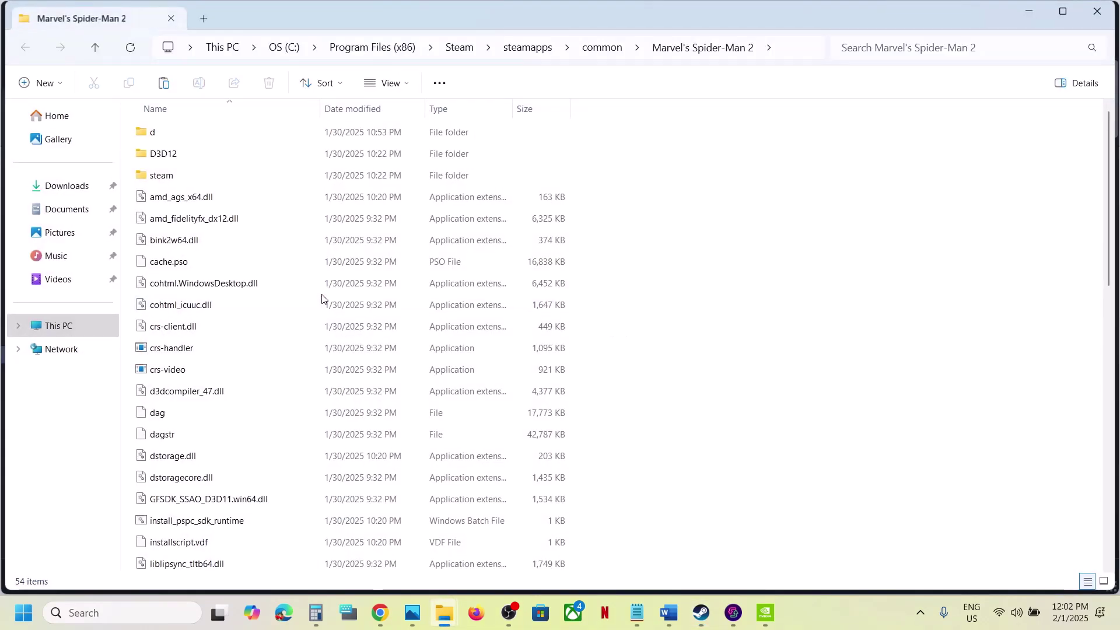
- Set the Spider-Man2 application to run as an administrator in its compatibility properties and apply the change
{"action": "scroll", "coordinate": [252, 410], "scroll_direction": "down", "scroll_amount": 11}
{"action": "scroll", "coordinate": [252, 410], "scroll_direction": "down", "scroll_amount": 1}
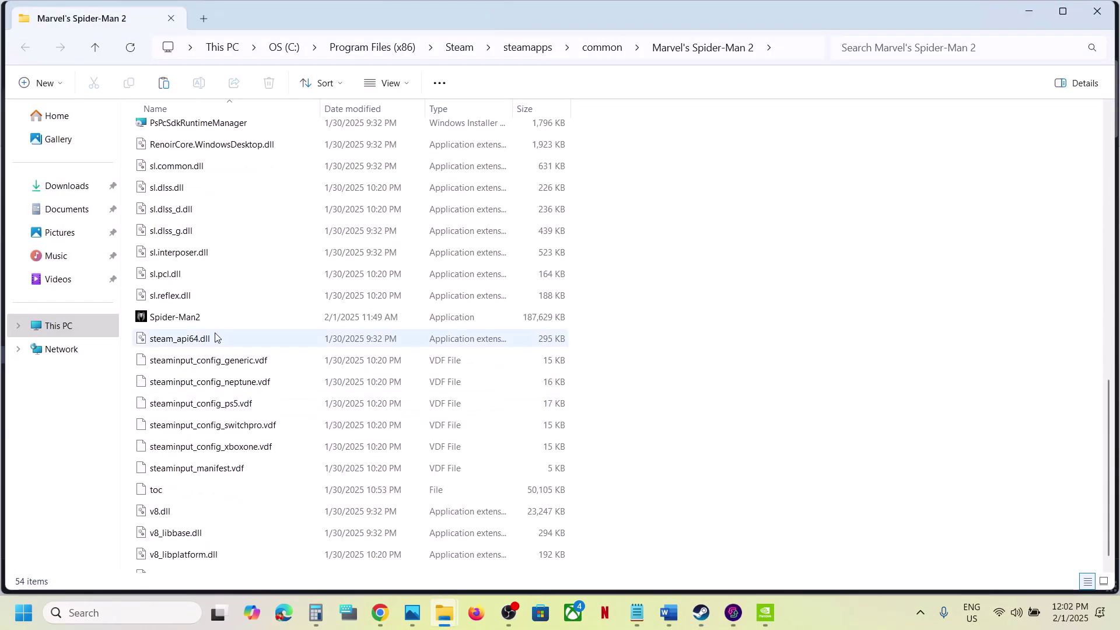
{"action": "right_click", "coordinate": [190, 319]}
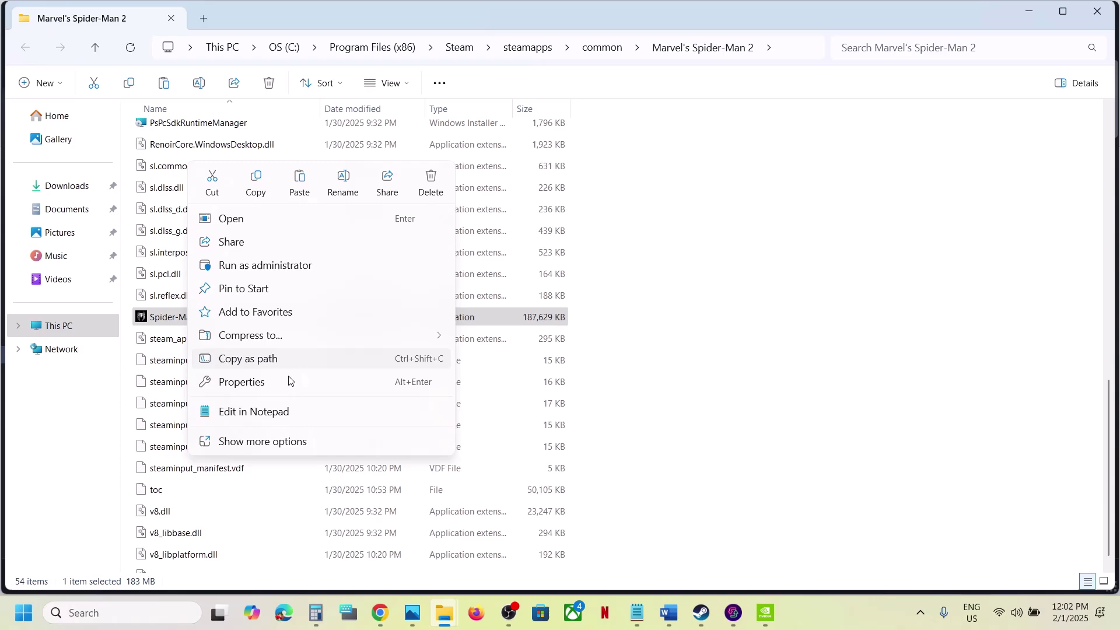
{"action": "left_click", "coordinate": [251, 386]}
{"action": "left_click", "coordinate": [338, 233]}
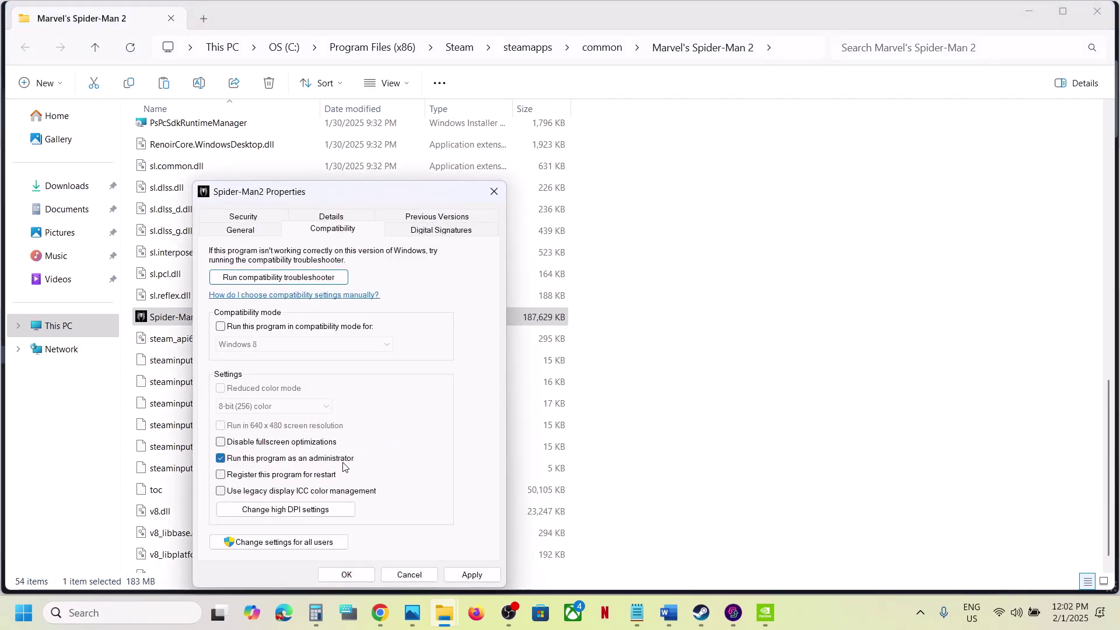
{"action": "left_click", "coordinate": [470, 574]}
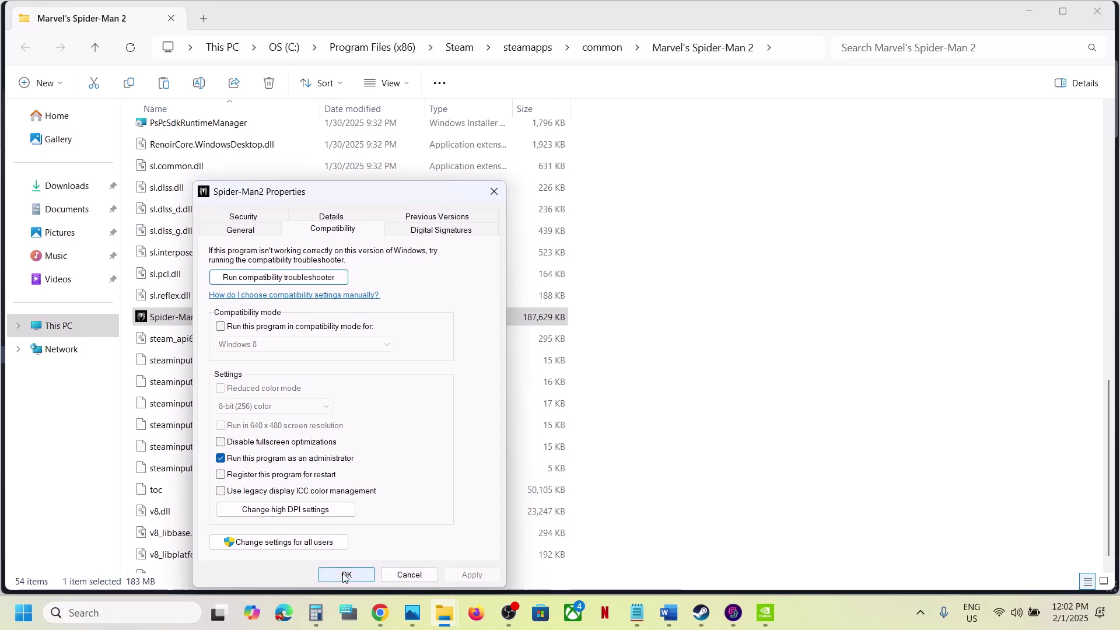
{"action": "left_click", "coordinate": [345, 575]}
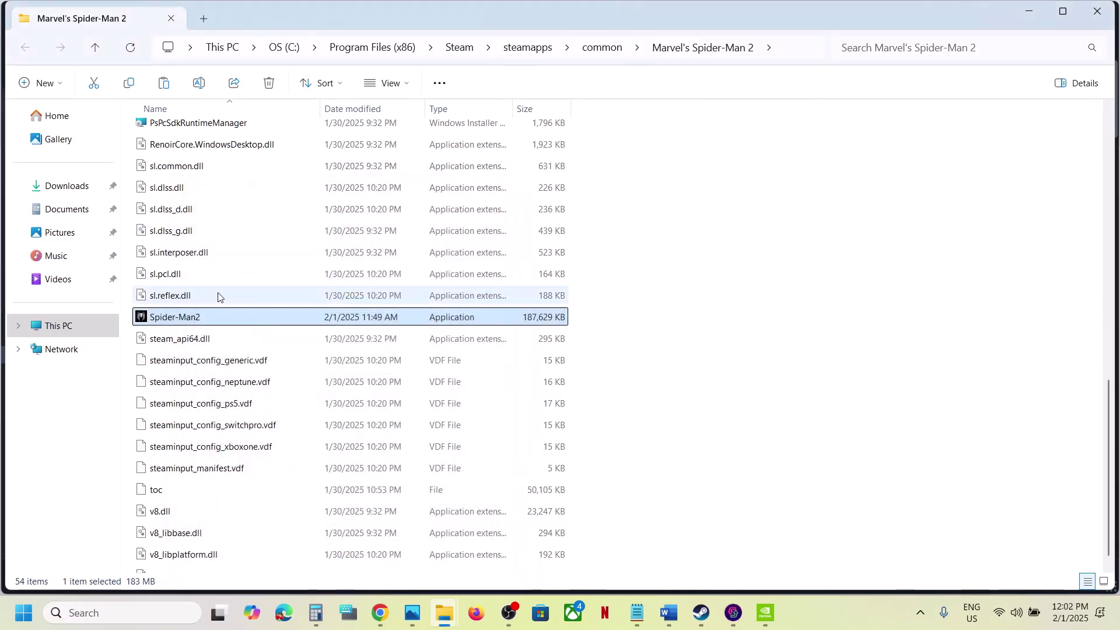
- Set the Spider-Man2 application to Windows 7 compatibility mode, disable fullscreen optimizations, and apply the settings
{"action": "right_click", "coordinate": [221, 324]}
{"action": "left_click", "coordinate": [292, 382]}
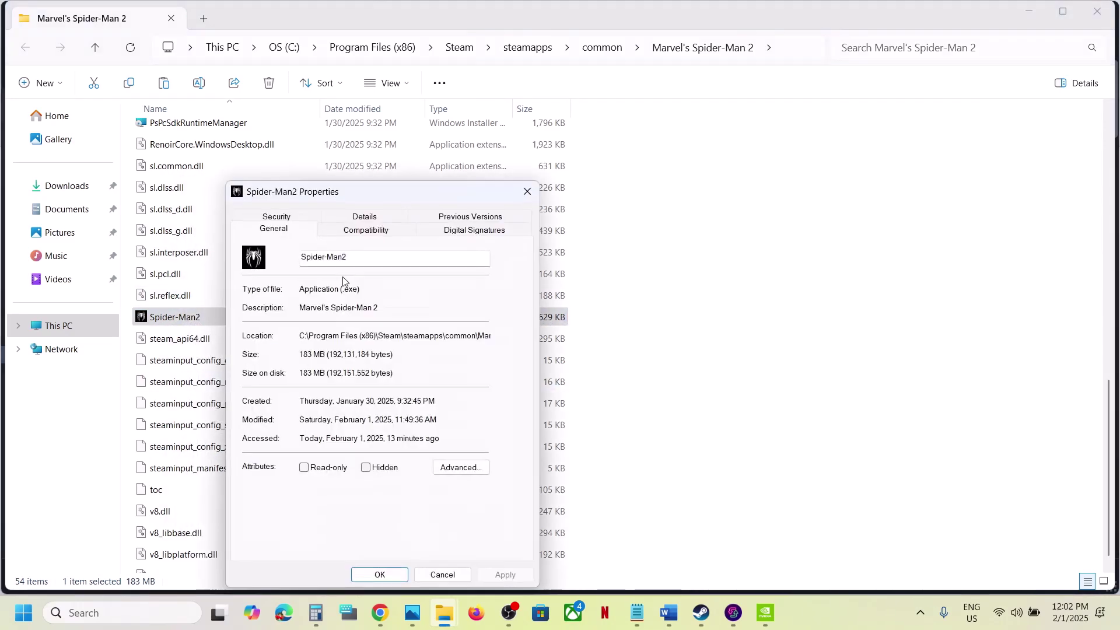
{"action": "left_click", "coordinate": [336, 234]}
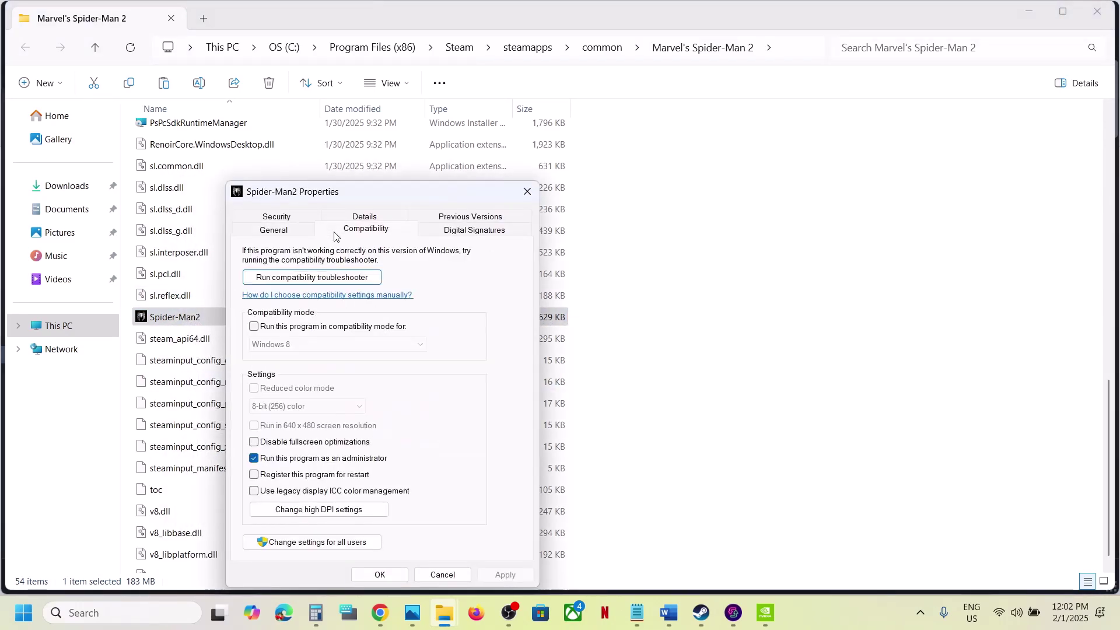
{"action": "left_click", "coordinate": [254, 327]}
{"action": "left_click", "coordinate": [493, 575]}
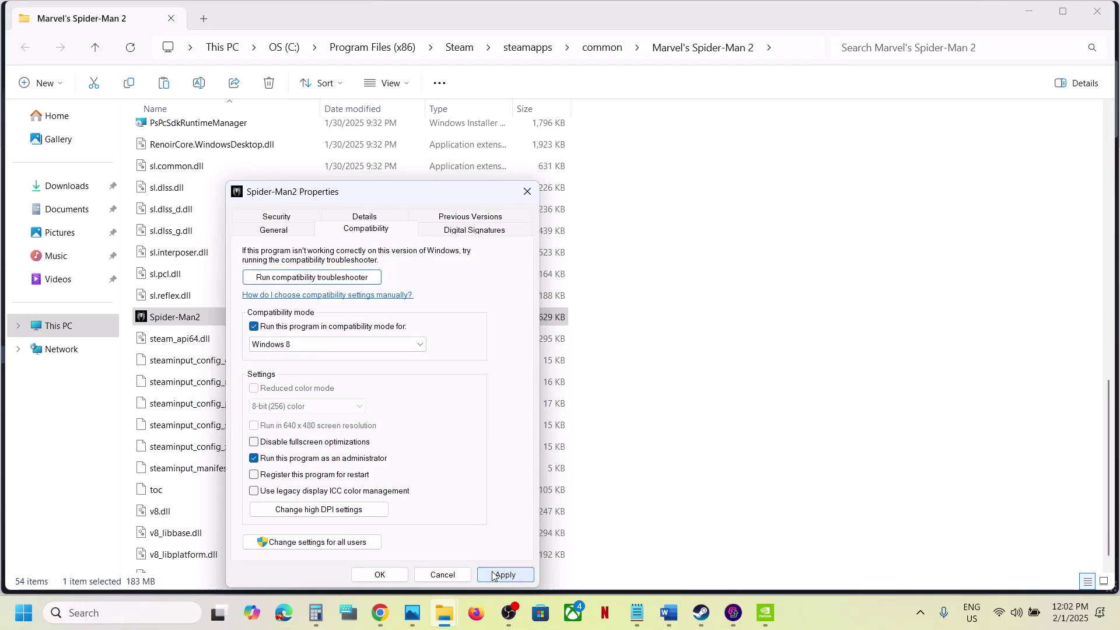
{"action": "left_click", "coordinate": [337, 349]}
{"action": "left_click", "coordinate": [301, 385]}
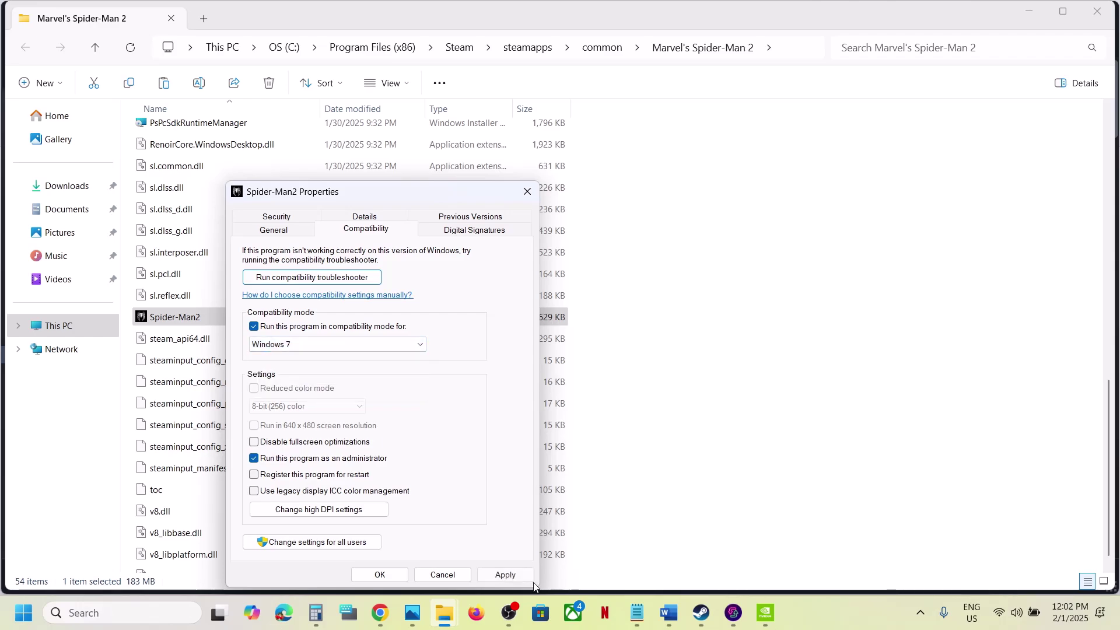
{"action": "left_click", "coordinate": [499, 579]}
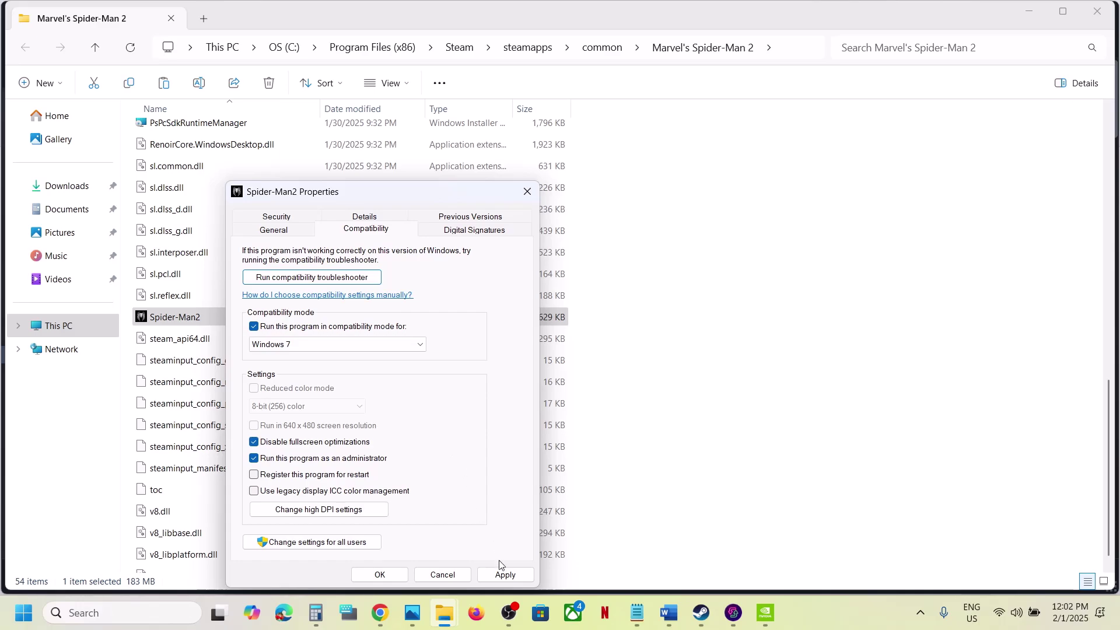
{"action": "left_click", "coordinate": [386, 576]}
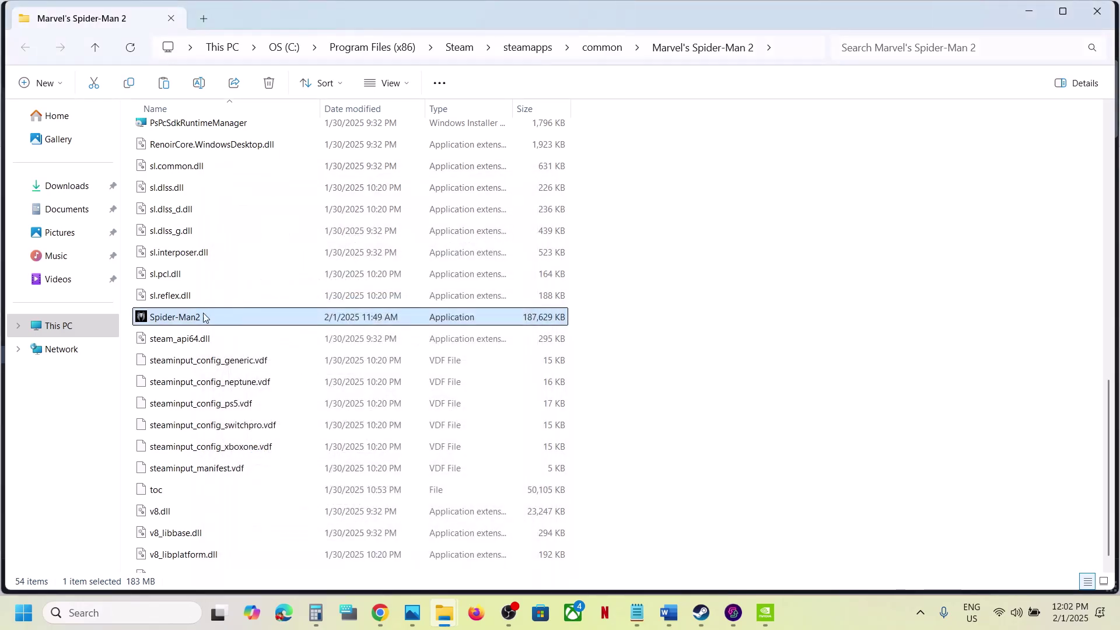
- Clear the Spider-Man2 application's compatibility options, including compatibility mode and running as an administrator, and apply the change
{"action": "right_click", "coordinate": [219, 323]}
{"action": "left_click", "coordinate": [302, 380]}
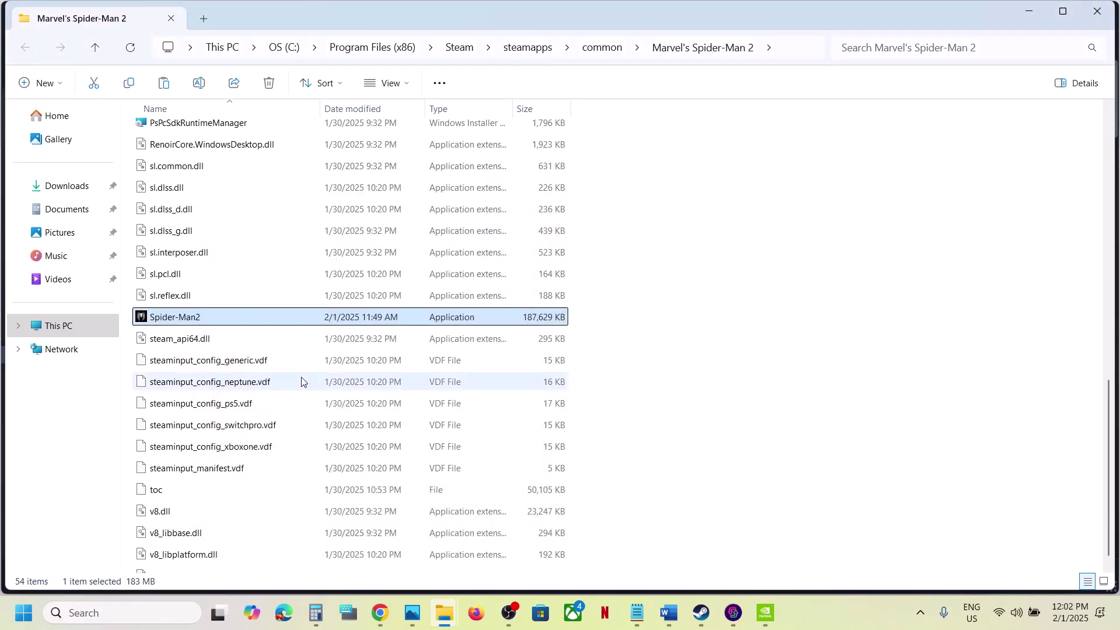
{"action": "left_click", "coordinate": [362, 231]}
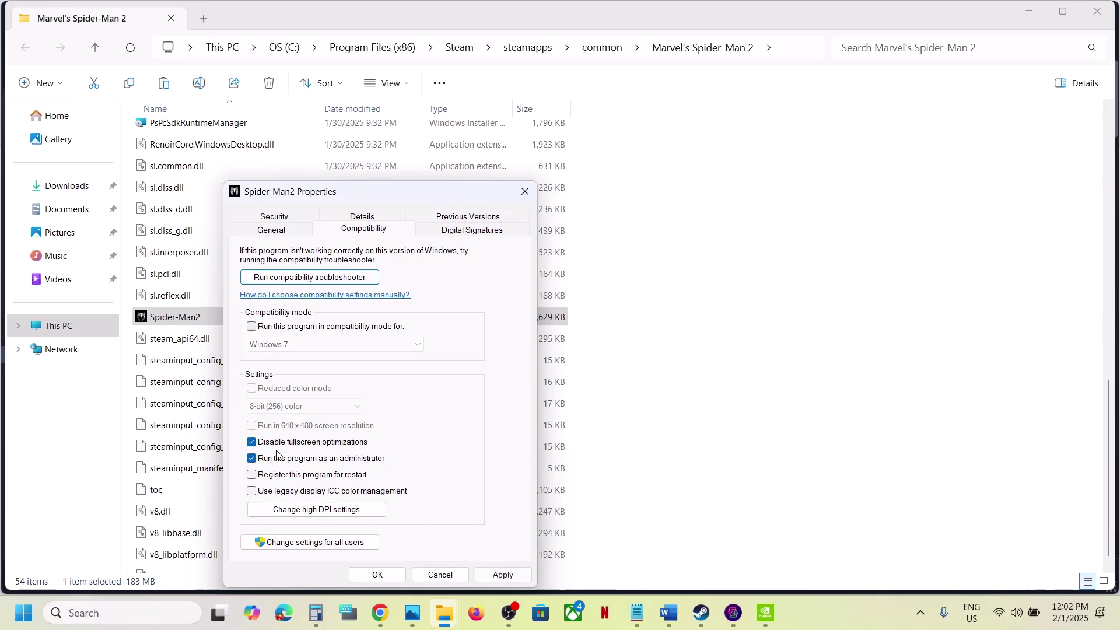
{"action": "left_click", "coordinate": [252, 459]}
{"action": "left_click", "coordinate": [502, 575]}
{"action": "left_click", "coordinate": [379, 575]}
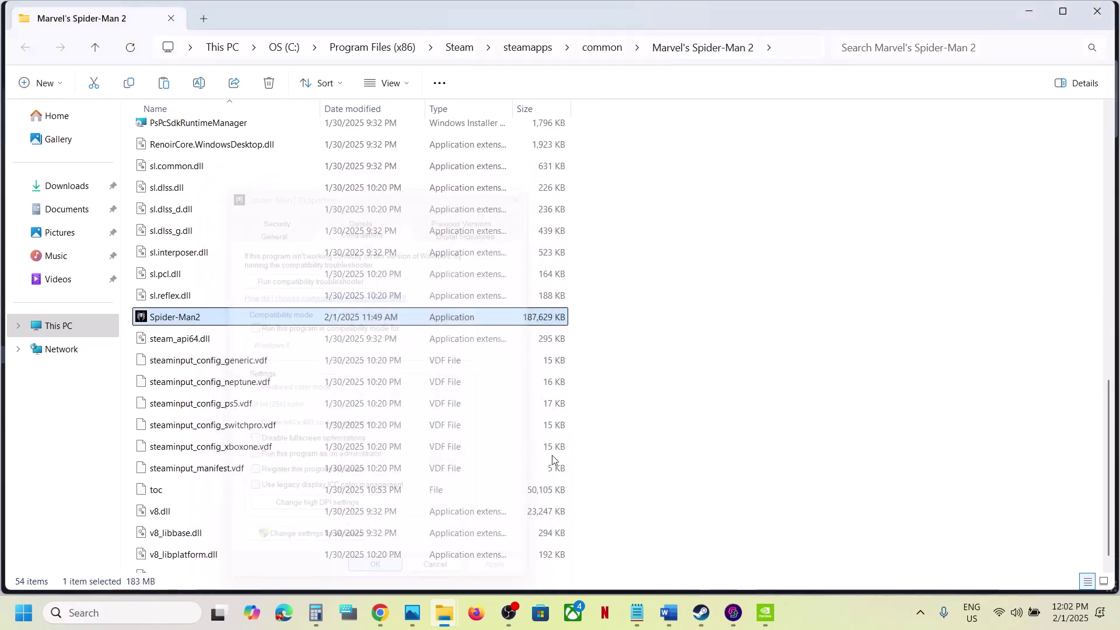
- Return to Word, read Step 18 about verifying the game files, and highlight its text
{"action": "key", "text": "alt+Tab"}
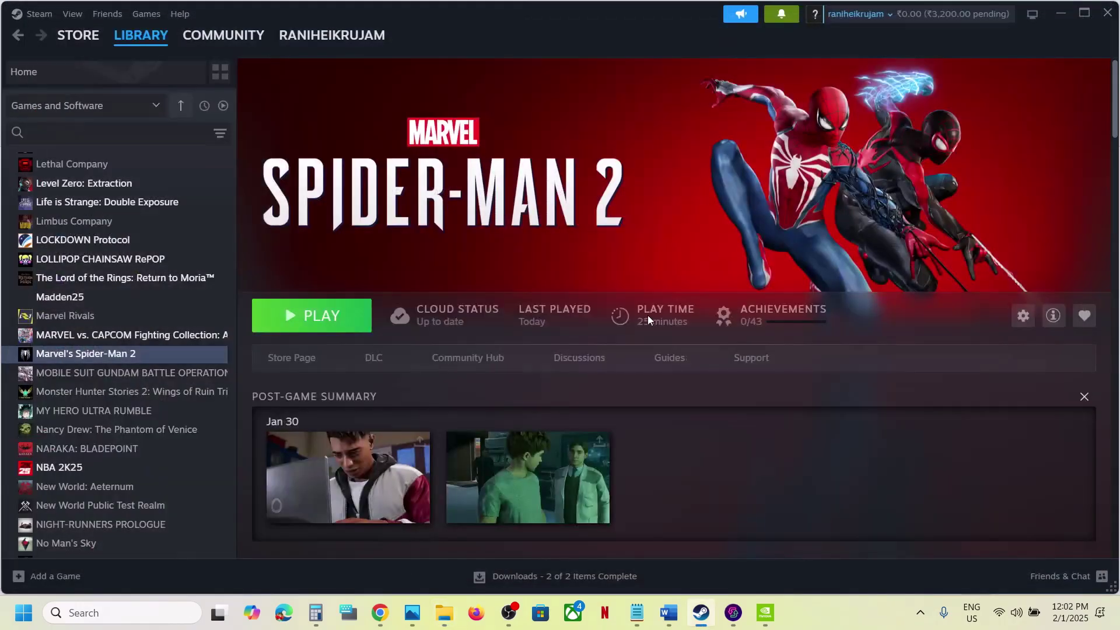
{"action": "left_click", "coordinate": [669, 613]}
{"action": "scroll", "coordinate": [438, 394], "scroll_direction": "down", "scroll_amount": 3}
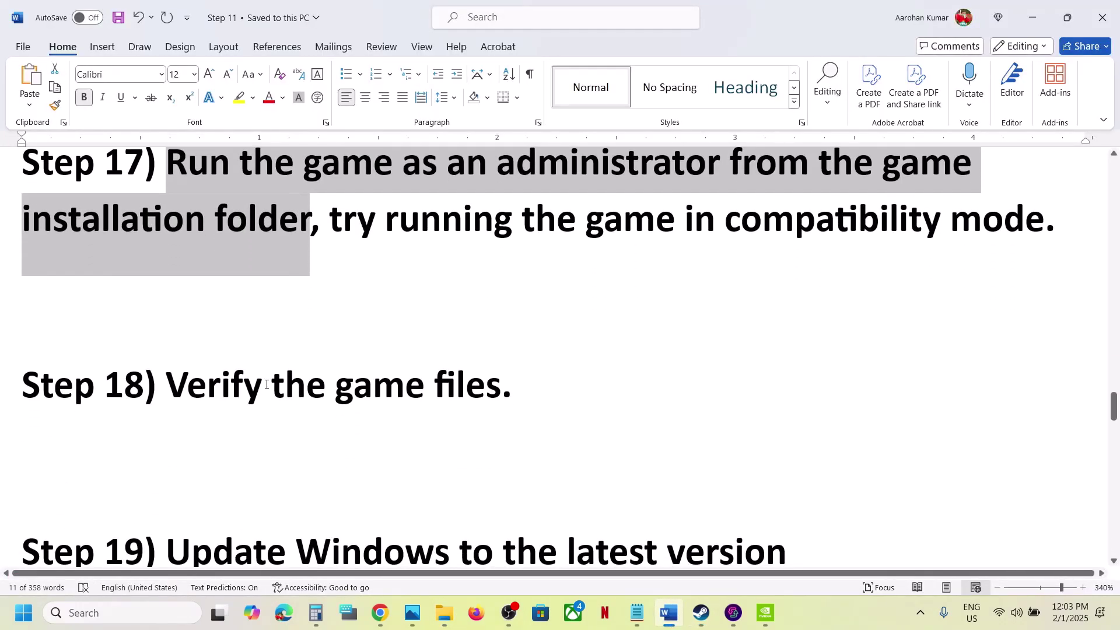
{"action": "left_click_drag", "start_coordinate": [167, 387], "coordinate": [527, 370]}
- Switch to Steam, view the file integrity verification option in the installed files properties of Marvel's Spider-Man 2, and close the properties
{"action": "left_click", "coordinate": [701, 613]}
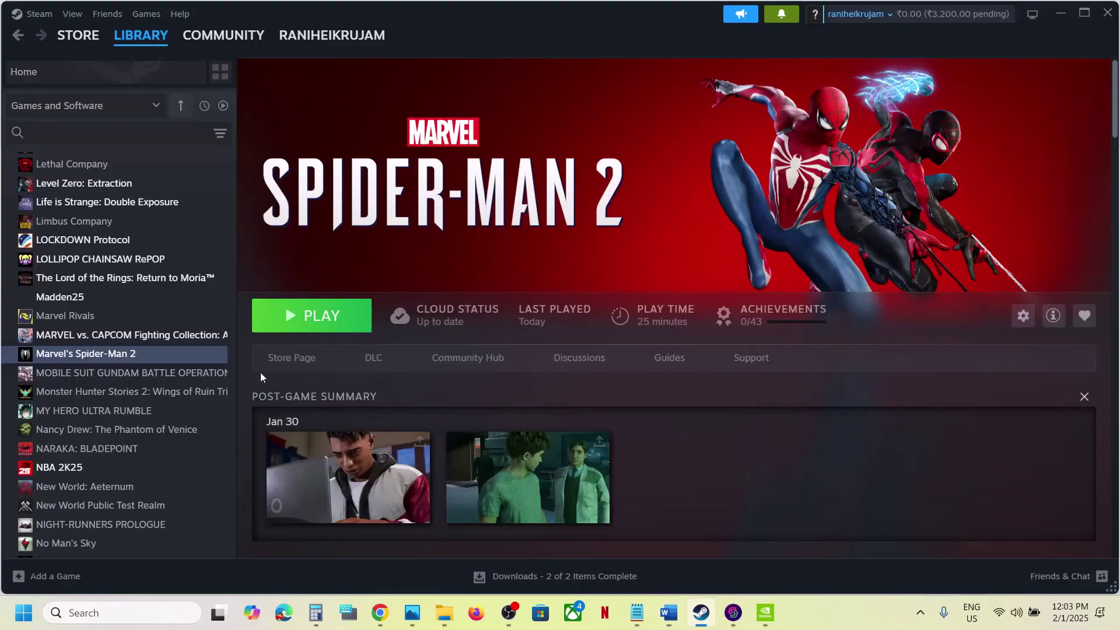
{"action": "right_click", "coordinate": [161, 360]}
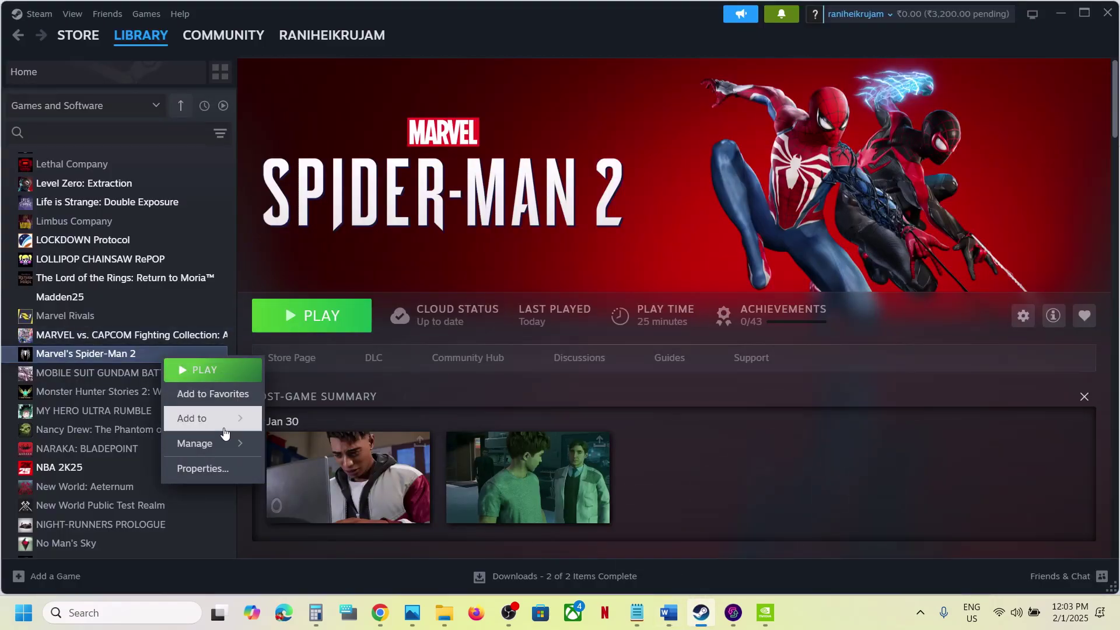
{"action": "left_click", "coordinate": [201, 465]}
{"action": "left_click", "coordinate": [287, 225]}
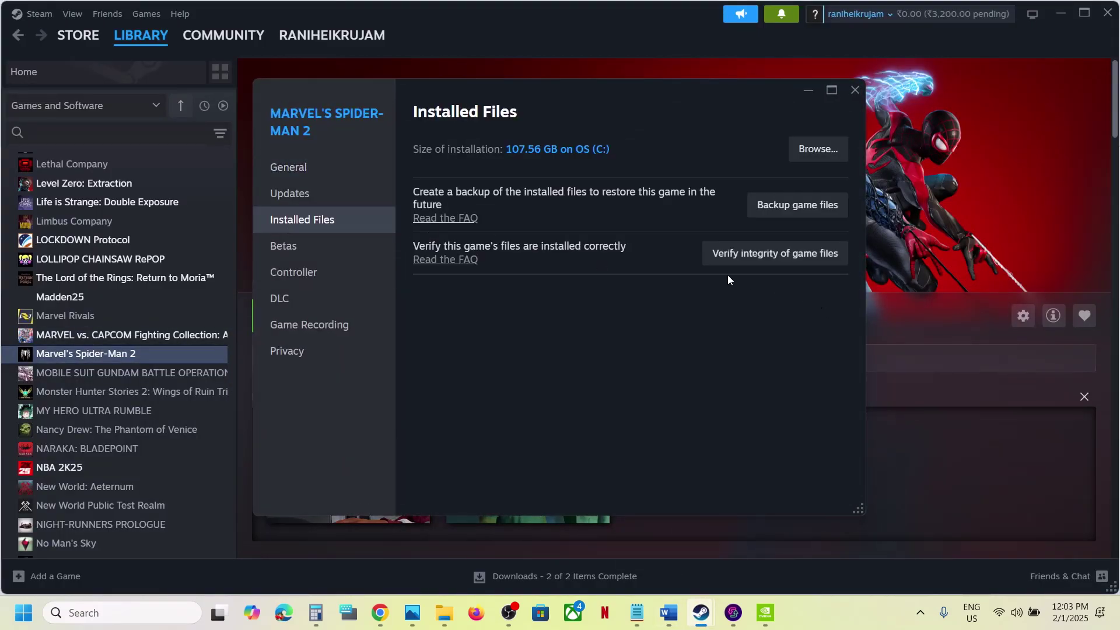
{"action": "left_click", "coordinate": [857, 91]}
- Return to Word and highlight the Step 19 text about updating Windows to the latest version
{"action": "left_click", "coordinate": [670, 623]}
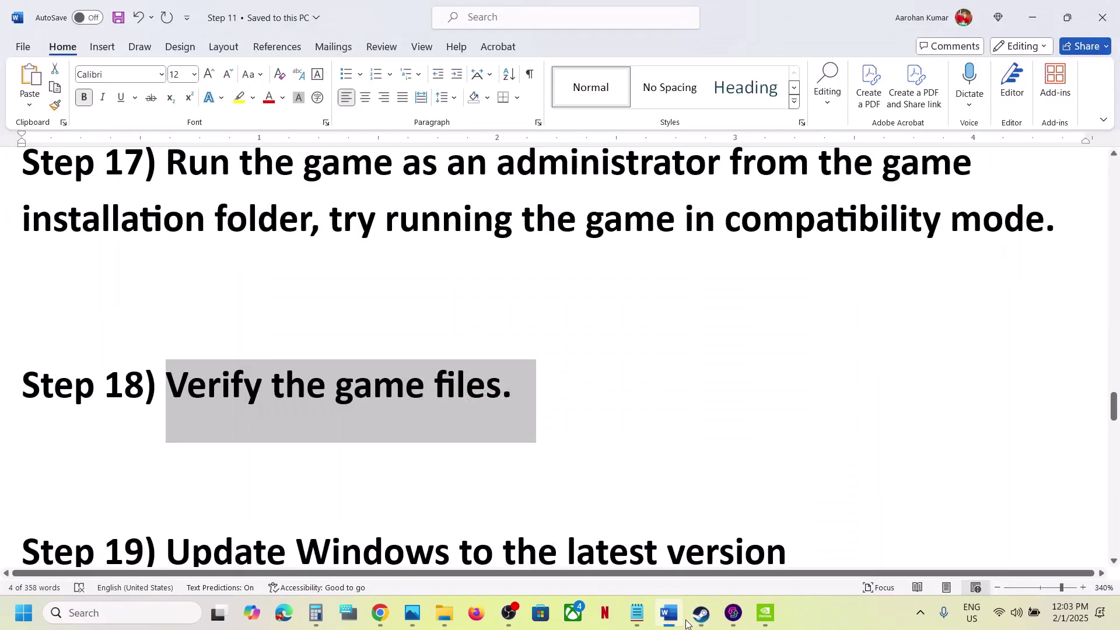
{"action": "left_click", "coordinate": [670, 623]}
{"action": "left_click", "coordinate": [669, 623]}
{"action": "scroll", "coordinate": [484, 446], "scroll_direction": "down", "scroll_amount": 4}
{"action": "left_click", "coordinate": [680, 304], "text": "shift"}
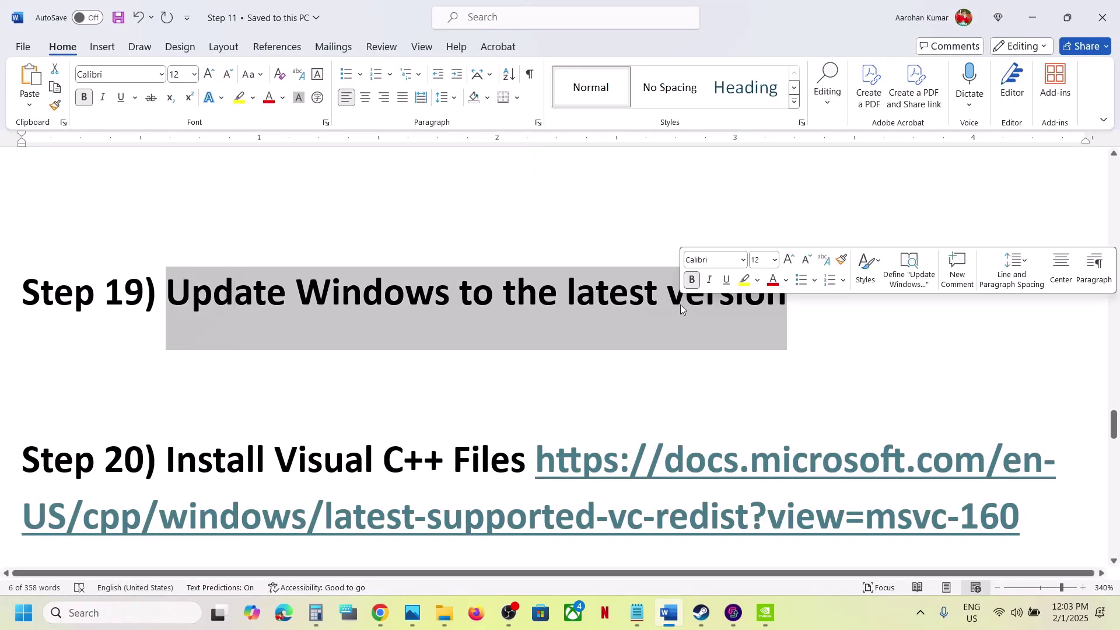
- Open Windows Update in the Windows settings and check for updates
{"action": "key", "text": "super+i"}
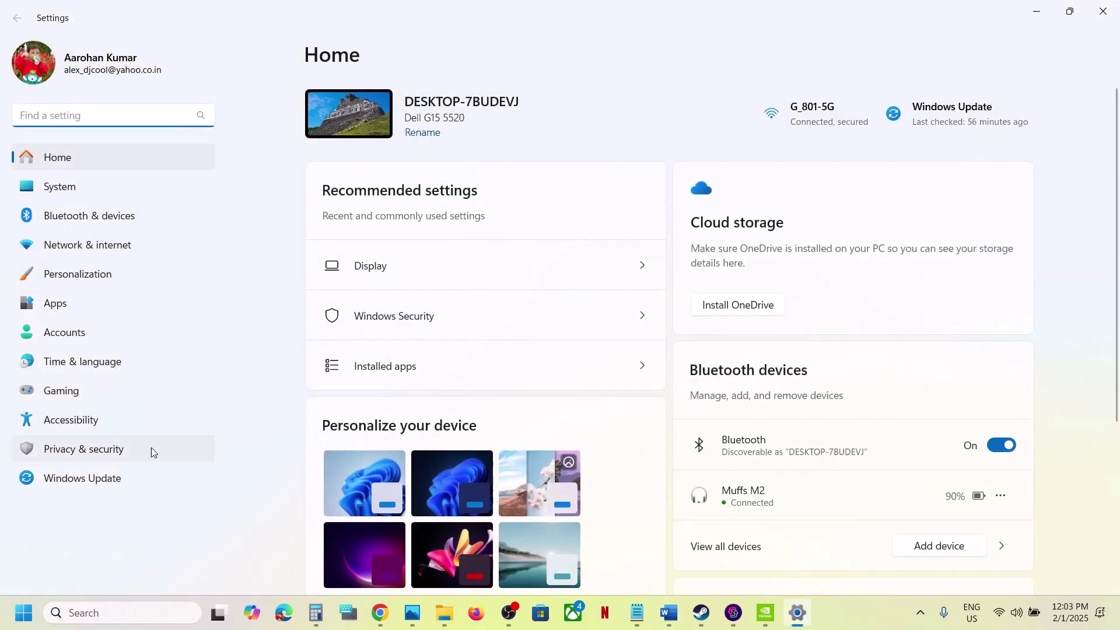
{"action": "left_click", "coordinate": [120, 473]}
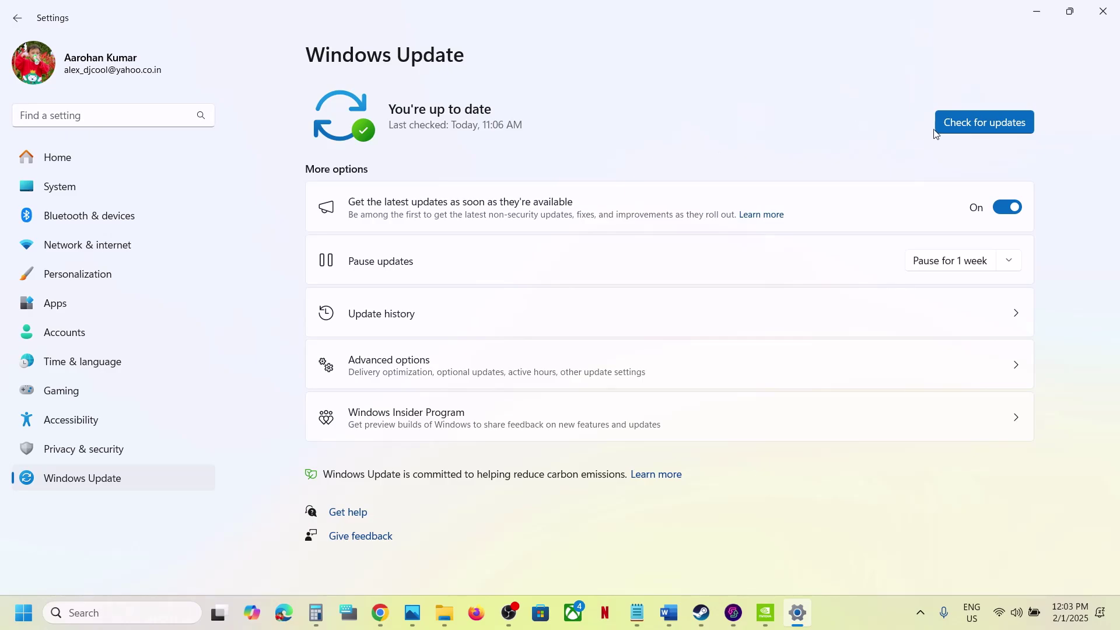
{"action": "left_click", "coordinate": [956, 125]}
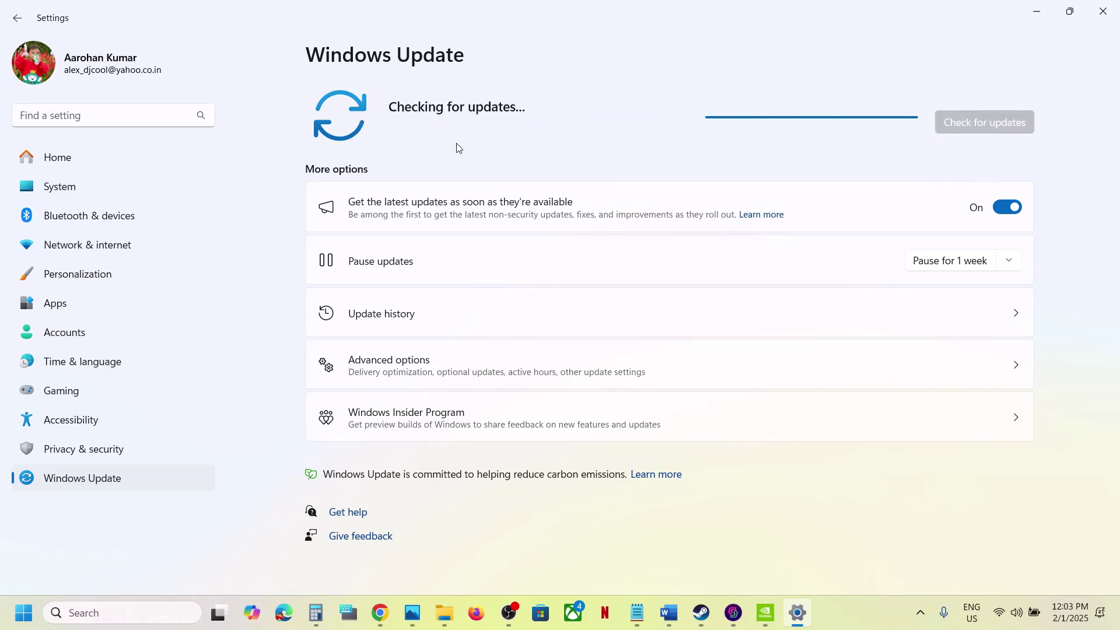
- Show the computer's power options including Restart, and dismiss them without restarting
{"action": "left_click", "coordinate": [20, 618]}
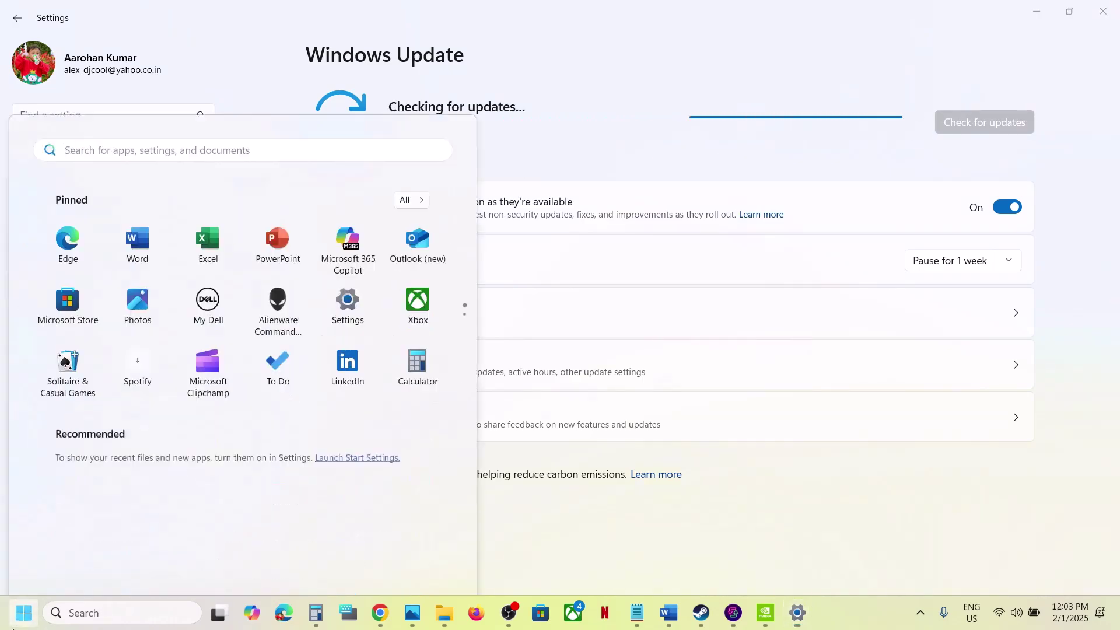
{"action": "left_click", "coordinate": [424, 562]}
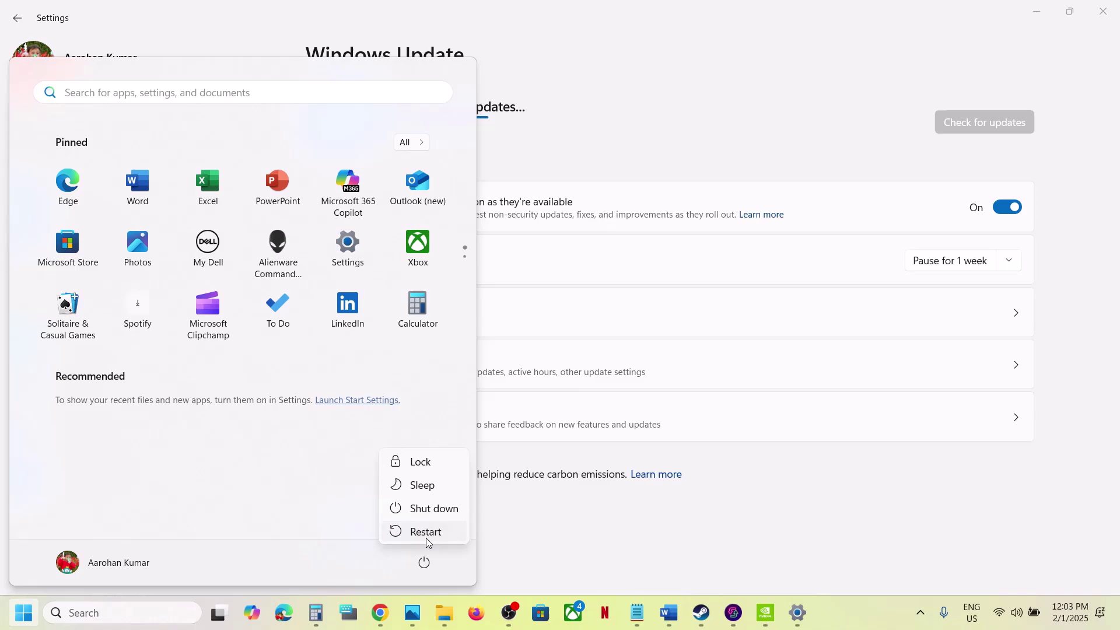
{"action": "left_click", "coordinate": [560, 532]}
{"action": "left_click", "coordinate": [493, 532]}
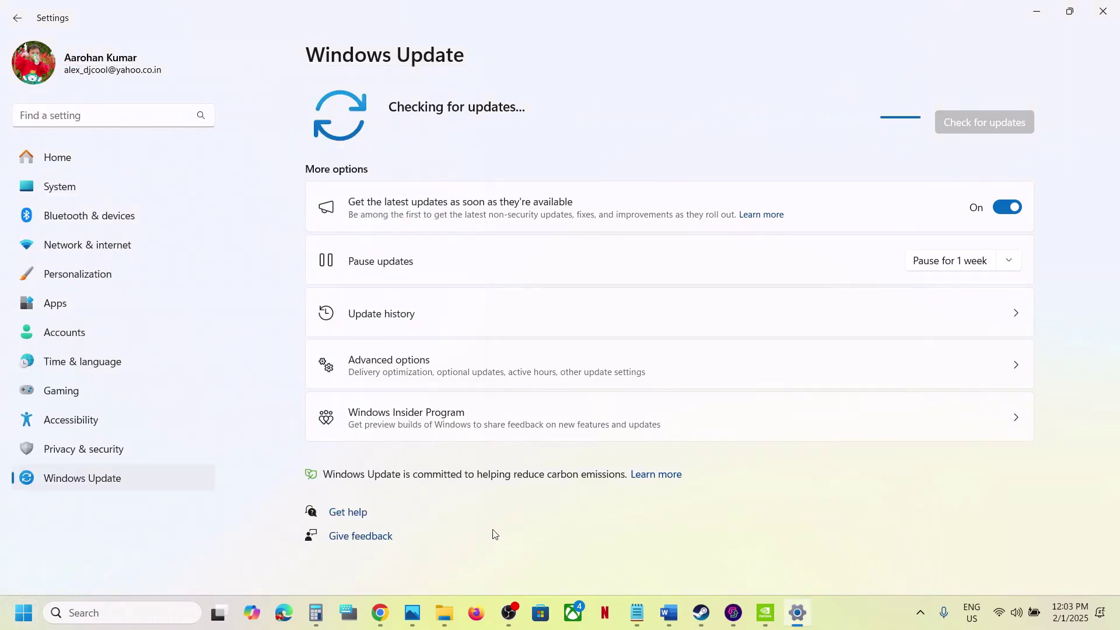
{"action": "left_click", "coordinate": [163, 615]}
{"action": "type", "text": "inver"}
{"action": "key", "text": "Return"}
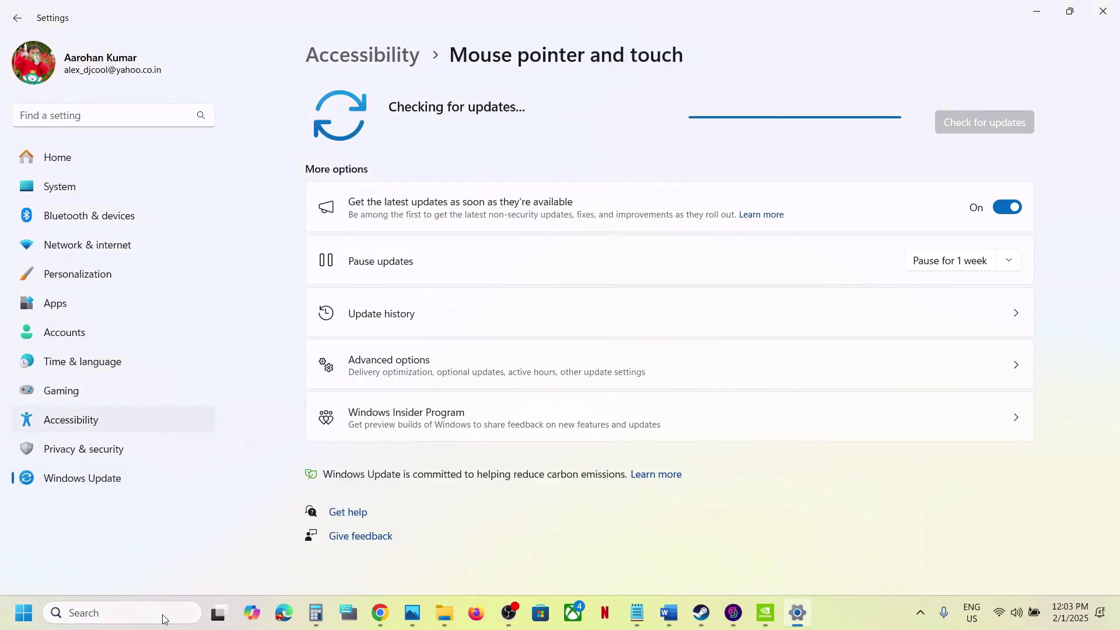
- Run winver to view the installed Windows version, and close the version information and the Windows settings
{"action": "left_click", "coordinate": [138, 610]}
{"action": "type", "text": "w"}
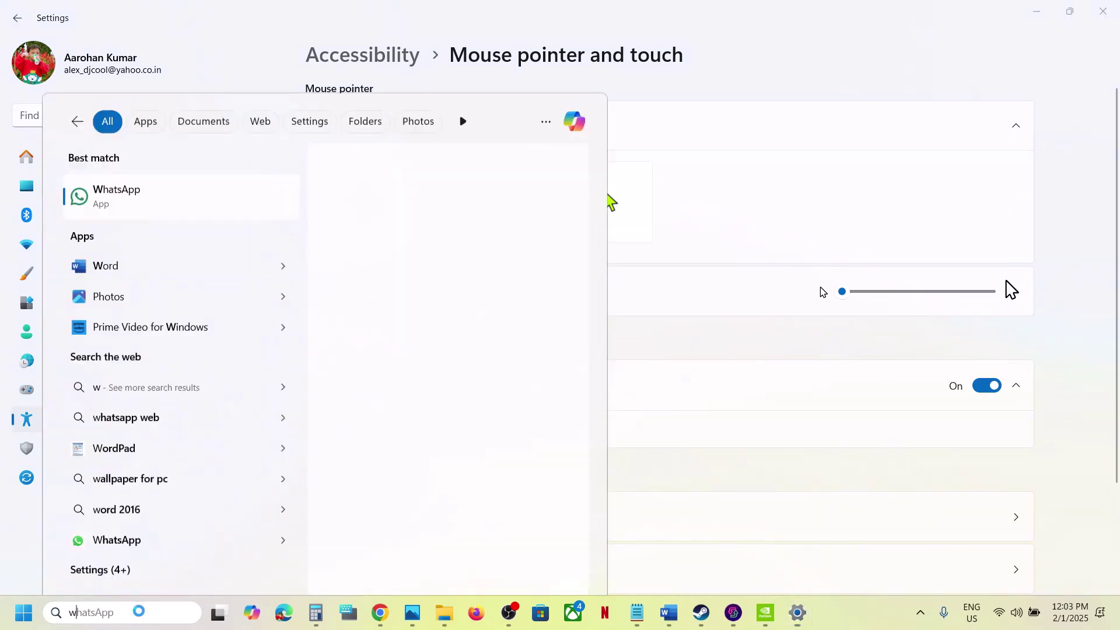
{"action": "type", "text": "inver"}
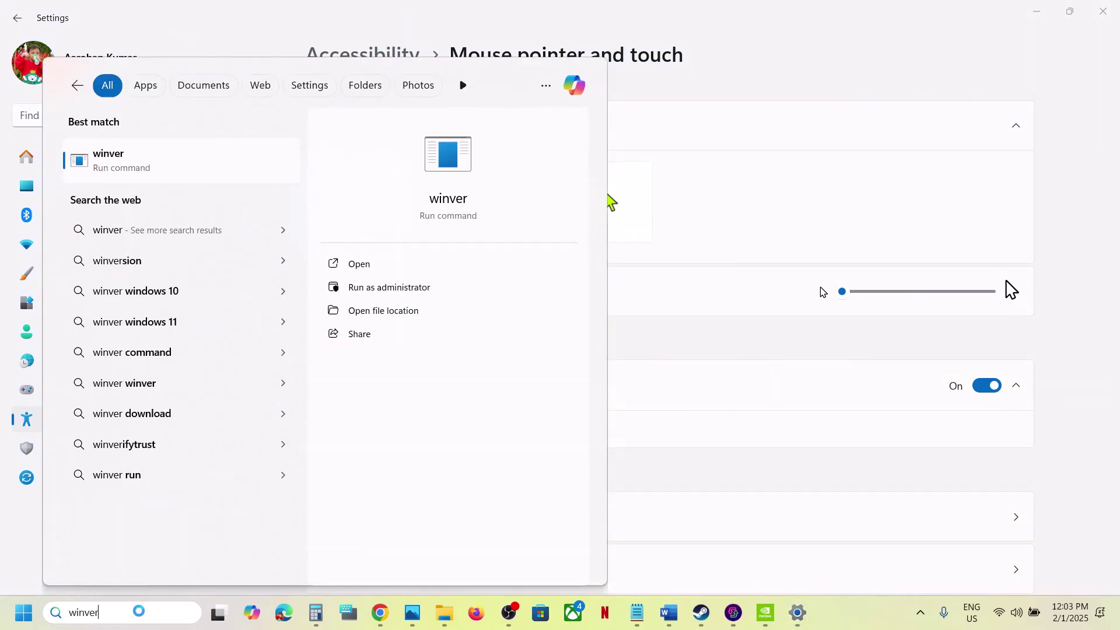
{"action": "key", "text": "Return"}
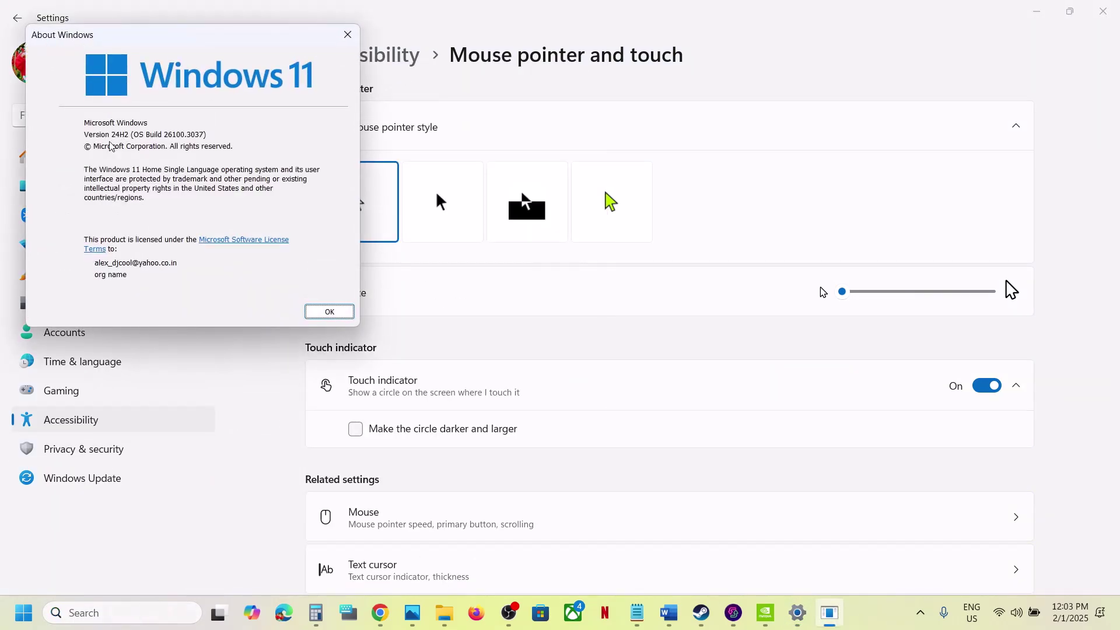
{"action": "left_click", "coordinate": [347, 34]}
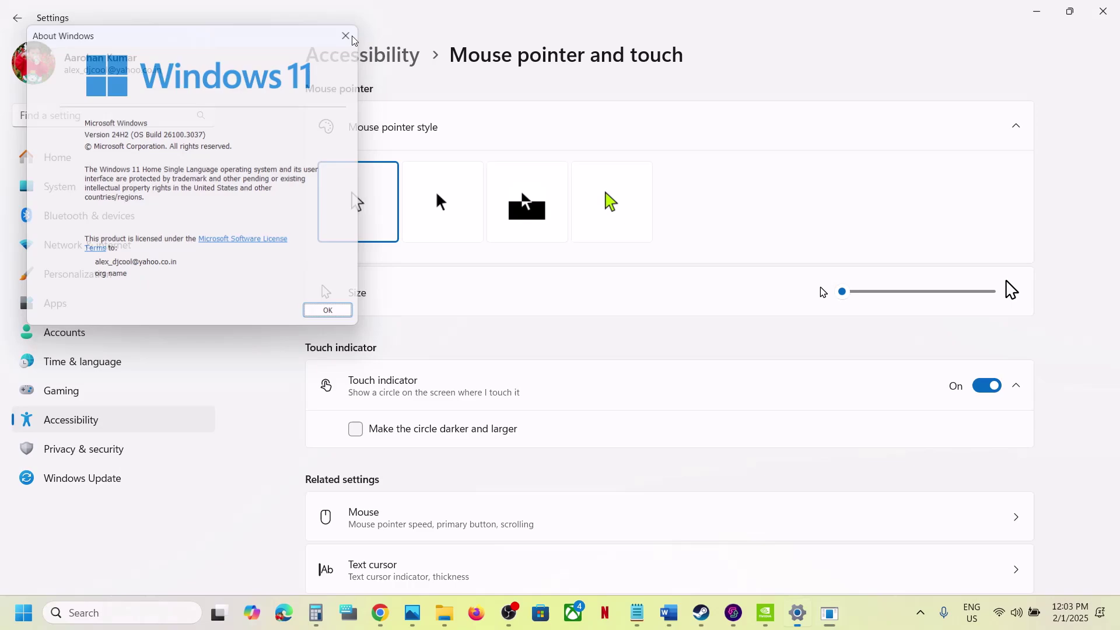
{"action": "left_click", "coordinate": [1104, 13]}
- Select the Visual C++ link in Step 20 and open that Microsoft download page in a new Chrome tab
{"action": "scroll", "coordinate": [476, 460], "scroll_direction": "down", "scroll_amount": 2}
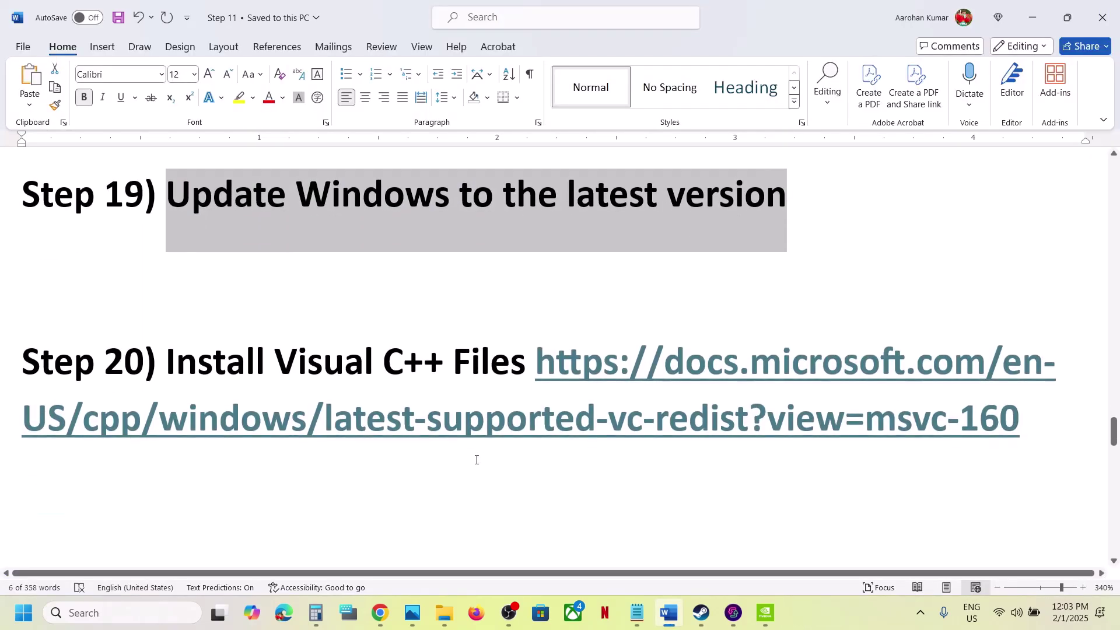
{"action": "left_click_drag", "start_coordinate": [1033, 425], "coordinate": [513, 607]}
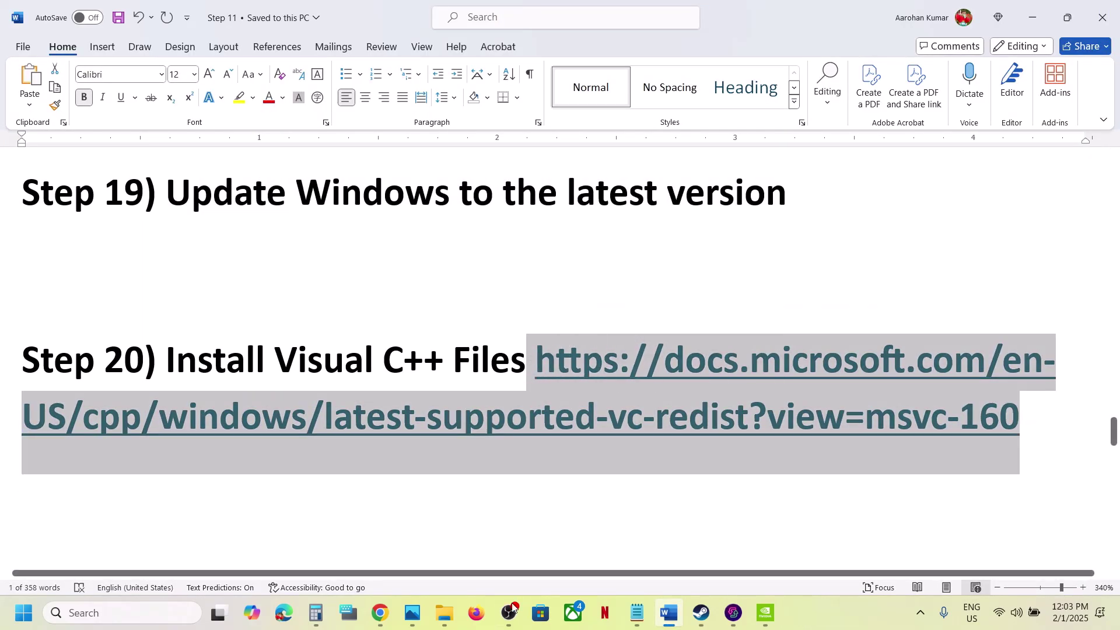
{"action": "left_click", "coordinate": [371, 625]}
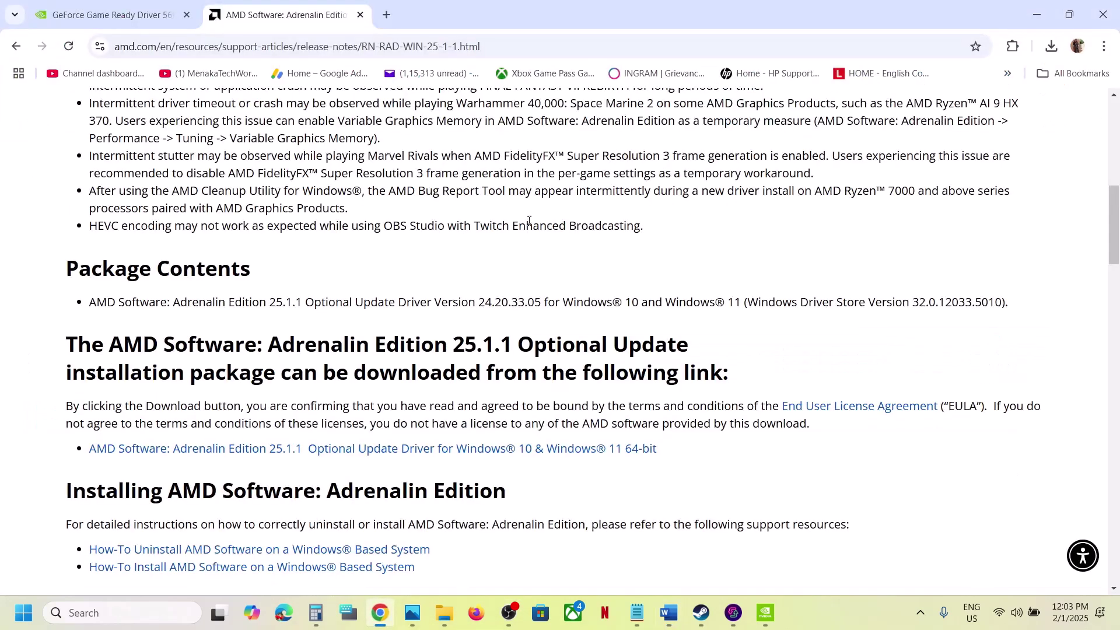
{"action": "left_click", "coordinate": [386, 14]}
{"action": "type", "text": "https://docs.microsoft.com/en-us/cpp/windows/latest-supported-vc-redist?view=msvc-160"}
{"action": "key", "text": "Return"}
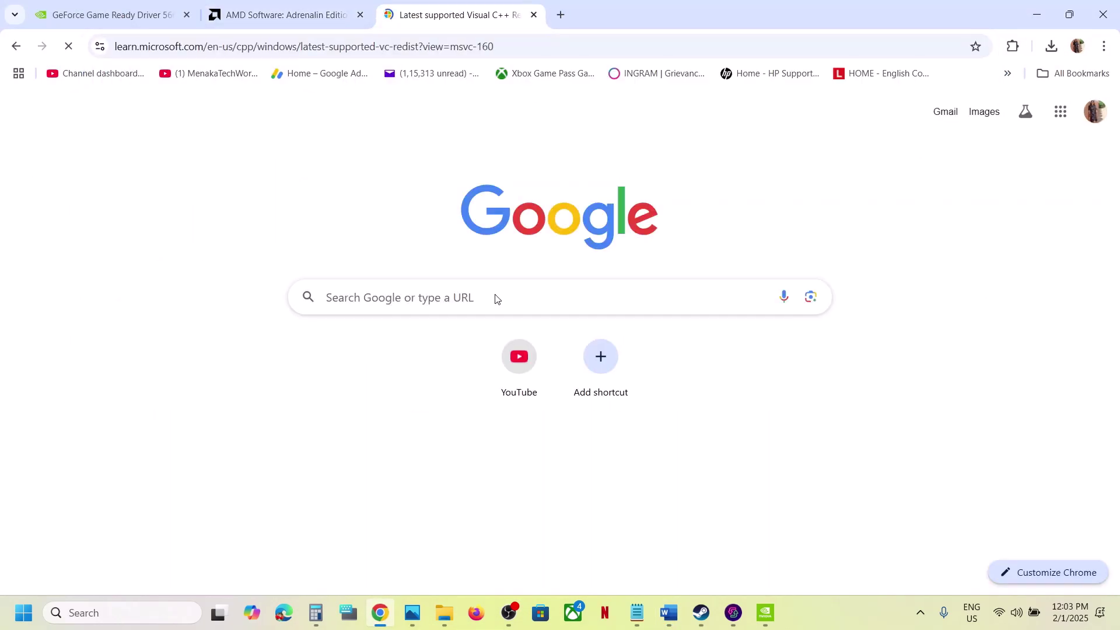
- Locate the X86 and X64 redistributable packages in the Visual Studio 2015, 2017, 2019, and 2022 section
{"action": "scroll", "coordinate": [495, 294], "scroll_direction": "down", "scroll_amount": 8}
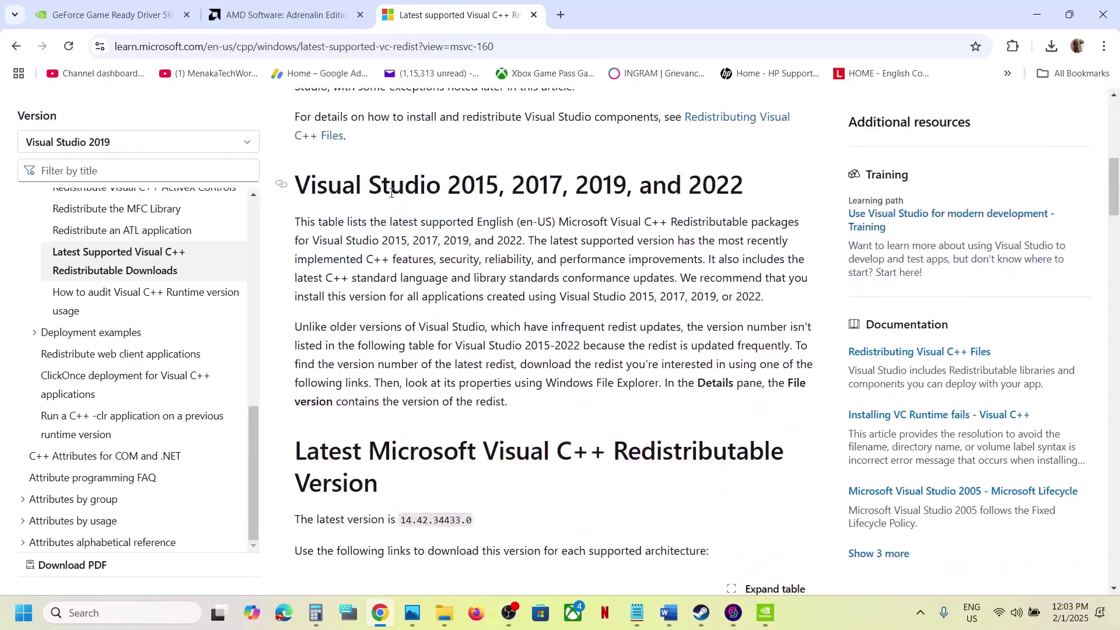
{"action": "left_click_drag", "start_coordinate": [391, 192], "coordinate": [682, 190]}
{"action": "scroll", "coordinate": [469, 329], "scroll_direction": "down", "scroll_amount": 6}
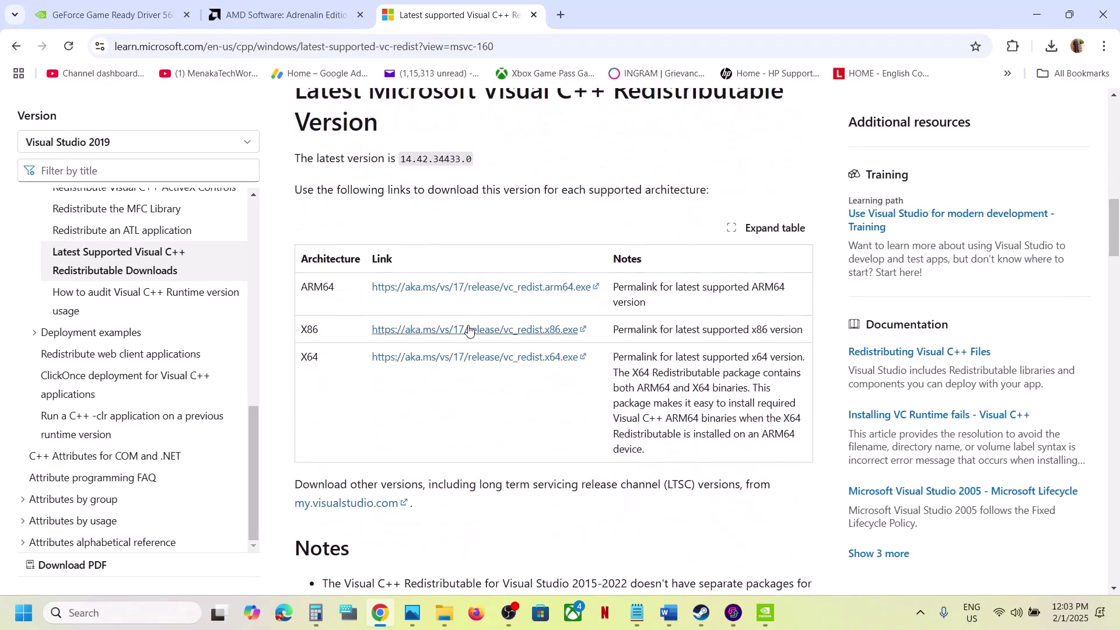
{"action": "double_click", "coordinate": [309, 328]}
{"action": "left_click", "coordinate": [308, 349]}
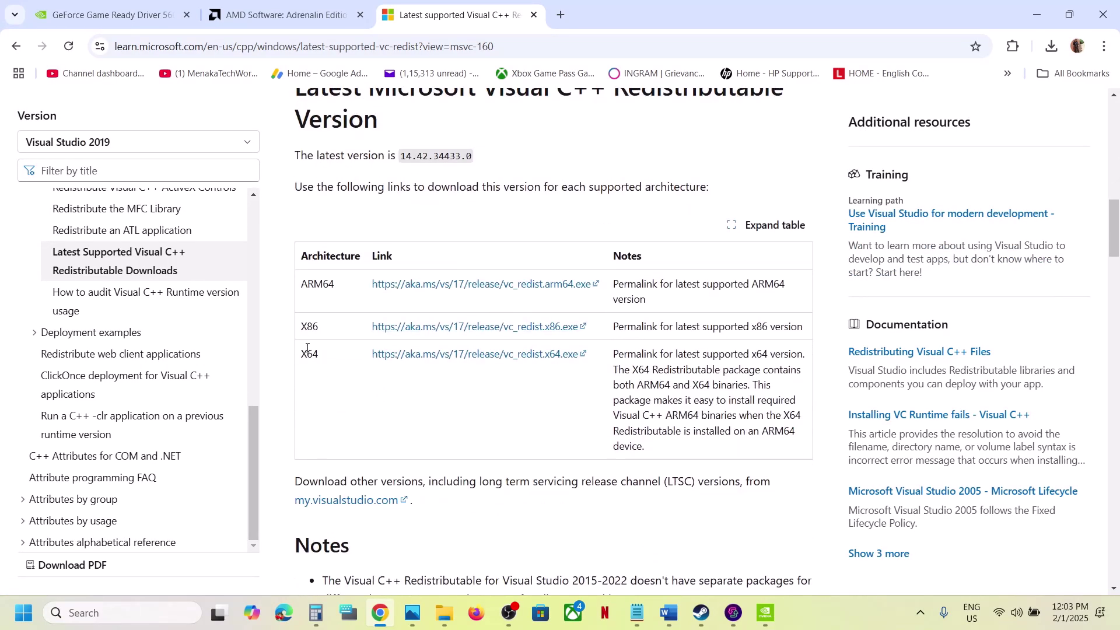
{"action": "double_click", "coordinate": [308, 349]}
- Download the X86 Visual C++ redistributable, vc_redist.x86.exe, and start its installation
{"action": "double_click", "coordinate": [309, 327]}
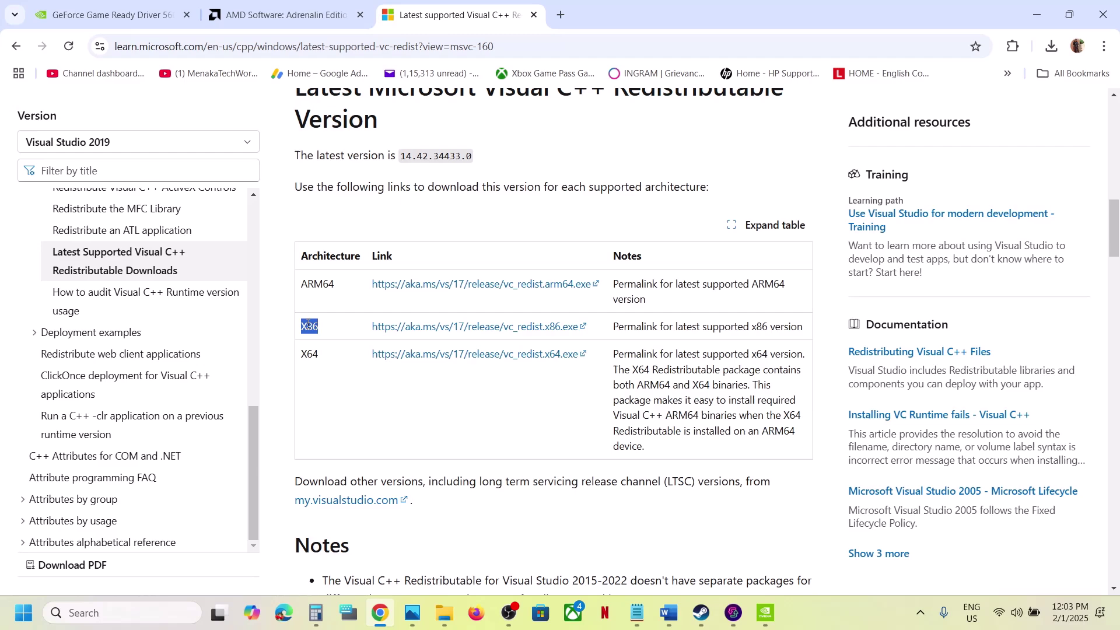
{"action": "left_click", "coordinate": [488, 332]}
{"action": "left_click", "coordinate": [578, 386]}
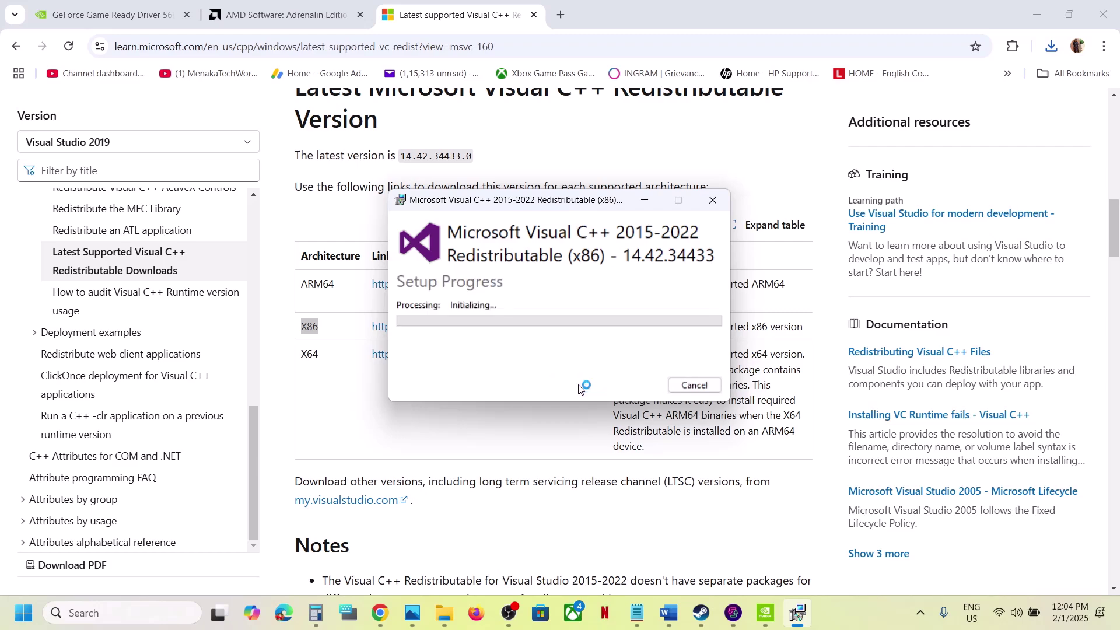
- Download the X64 Visual C++ redistributable, vc_redist.x64.exe, launch it, and start its installation
{"action": "double_click", "coordinate": [309, 354]}
{"action": "left_click", "coordinate": [496, 355]}
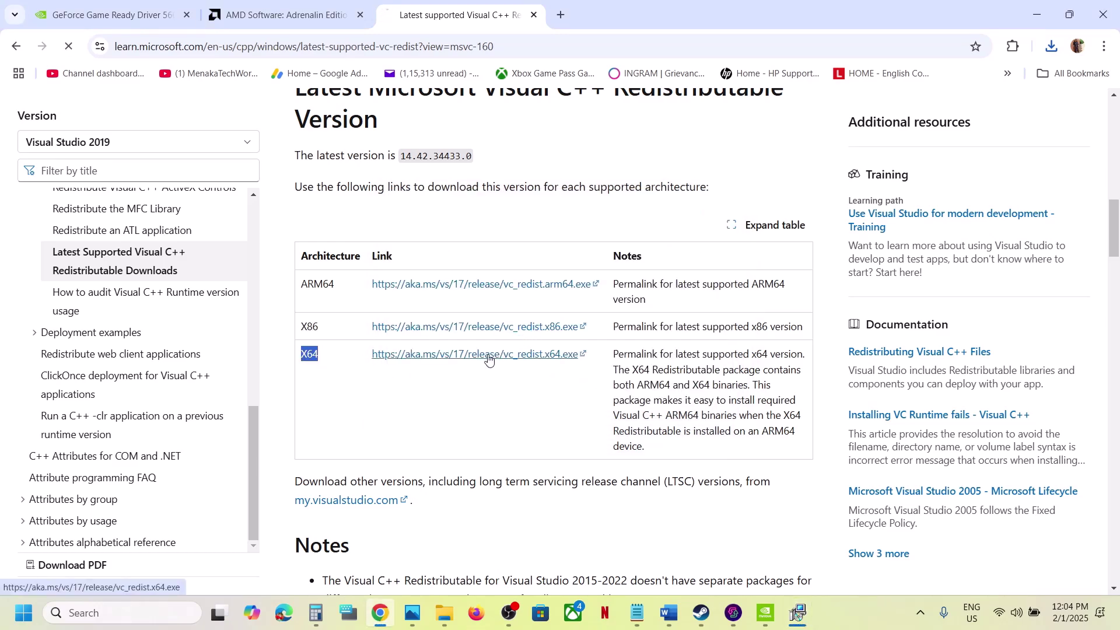
{"action": "left_click", "coordinate": [1051, 46]}
{"action": "left_click", "coordinate": [930, 108]}
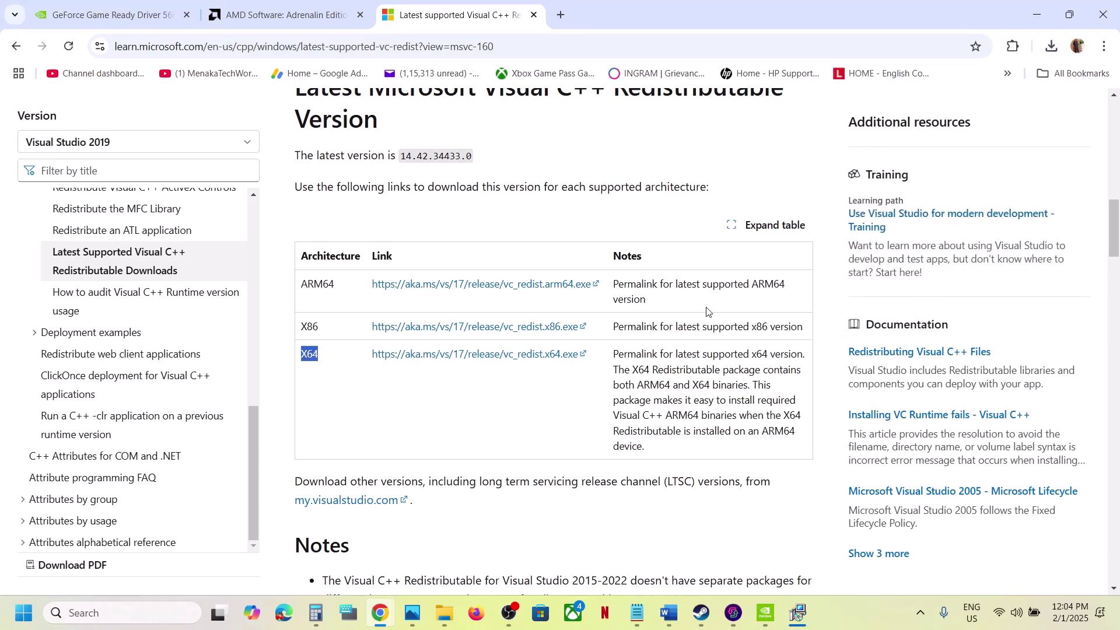
{"action": "left_click", "coordinate": [586, 385]}
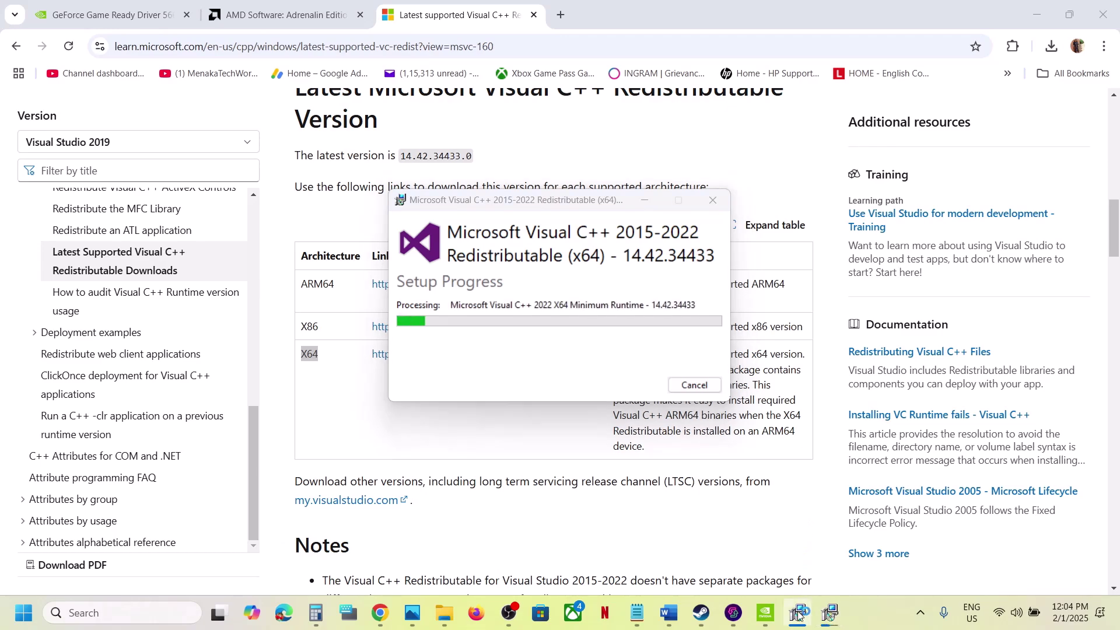
- Move the x86 setup window off the x64 one and close both Visual C++ redistributable installers
{"action": "left_click_drag", "start_coordinate": [603, 204], "coordinate": [333, 241]}
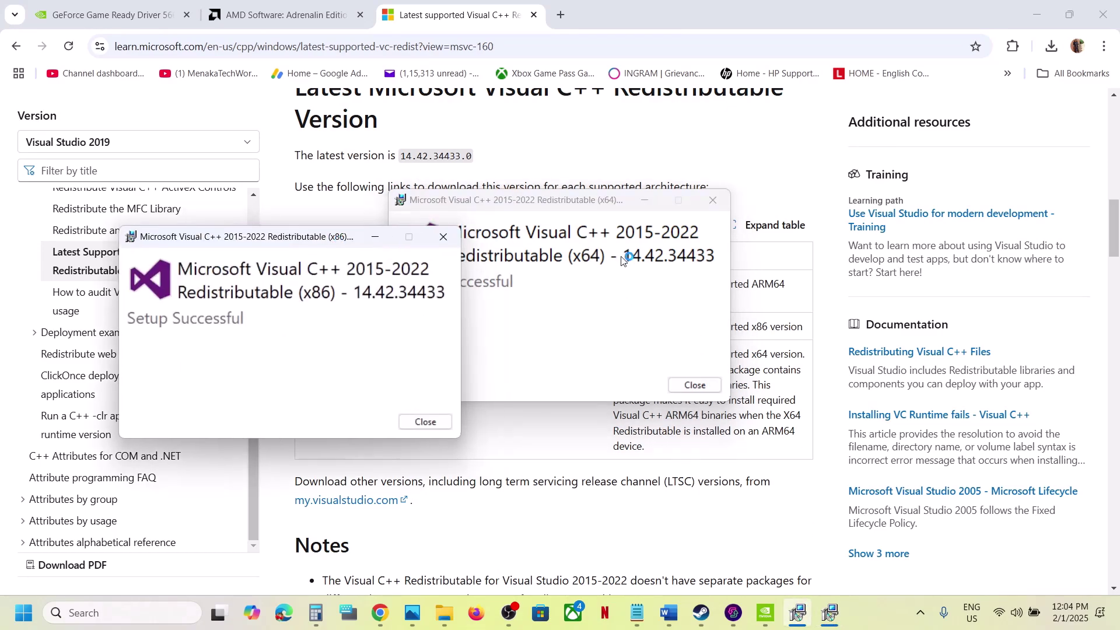
{"action": "left_click", "coordinate": [574, 277]}
{"action": "left_click", "coordinate": [433, 419]}
{"action": "left_click", "coordinate": [694, 385]}
- Show where to restart the computer after the Visual C++ installation, and dismiss the power options
{"action": "left_click", "coordinate": [23, 612]}
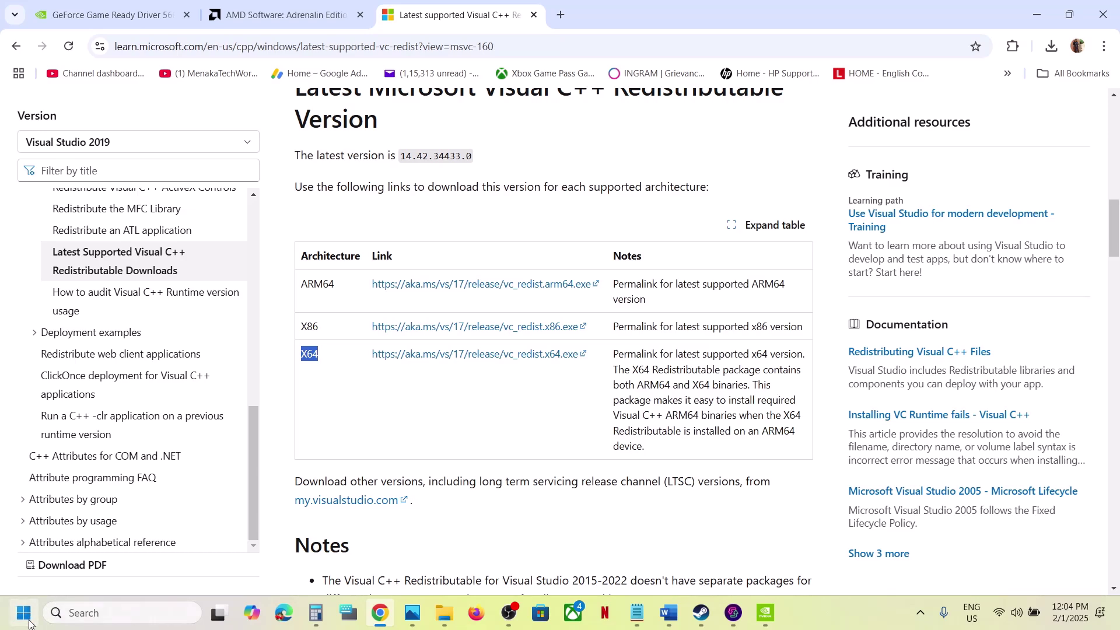
{"action": "left_click", "coordinate": [424, 563]}
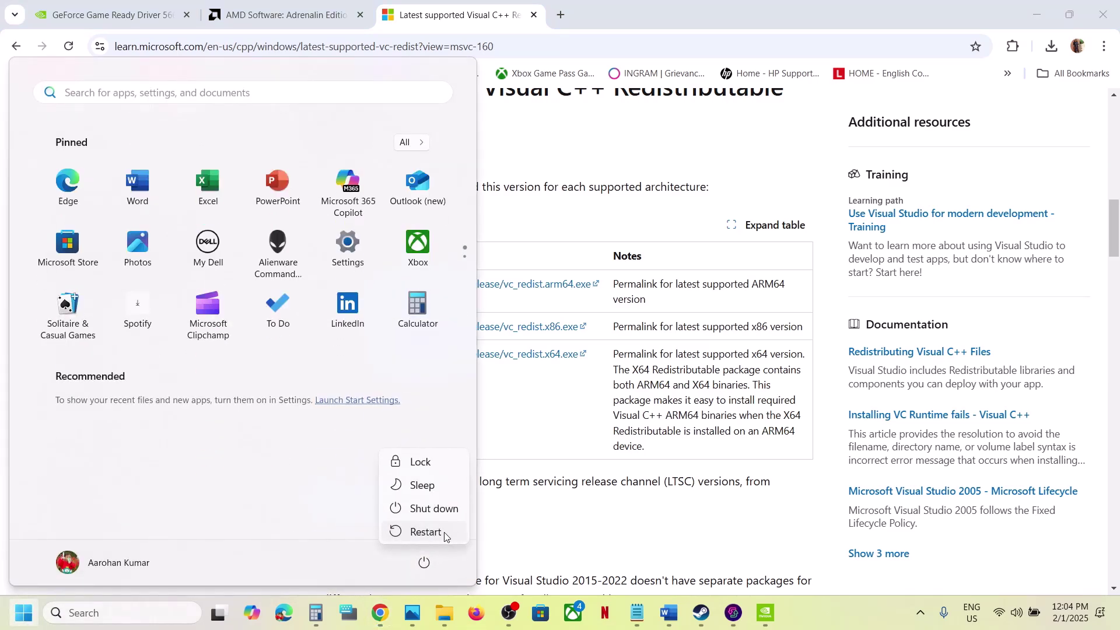
{"action": "key", "text": "Escape"}
{"action": "left_click", "coordinate": [555, 524]}
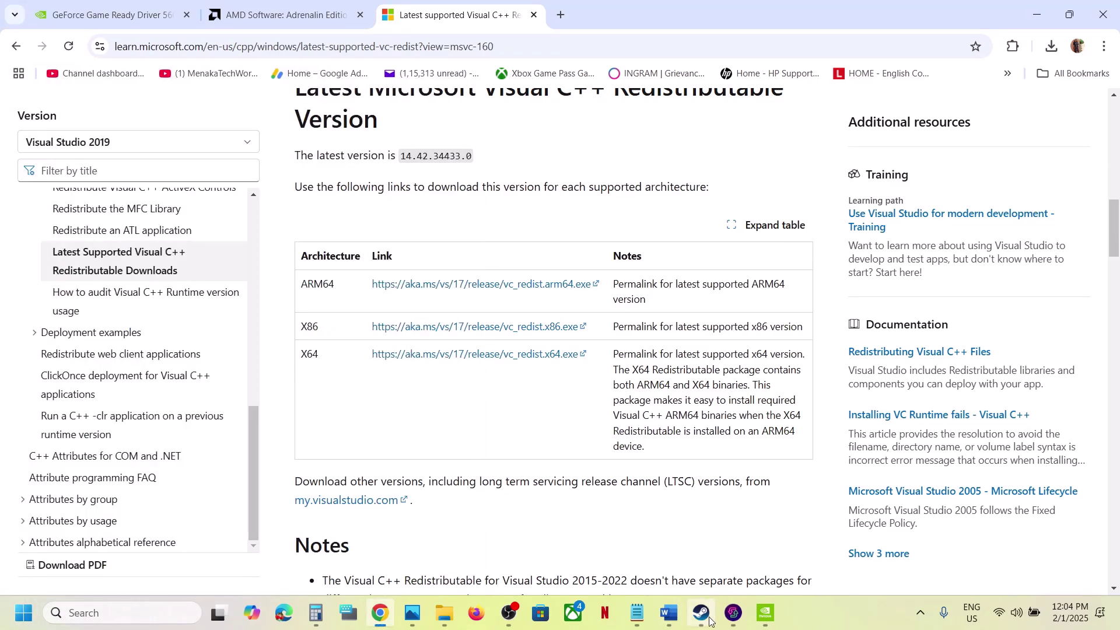
- Return to Word, read Step 21 about unplugging external devices, and highlight "disconnect multiple monitors"
{"action": "left_click", "coordinate": [707, 617]}
{"action": "left_click", "coordinate": [669, 612]}
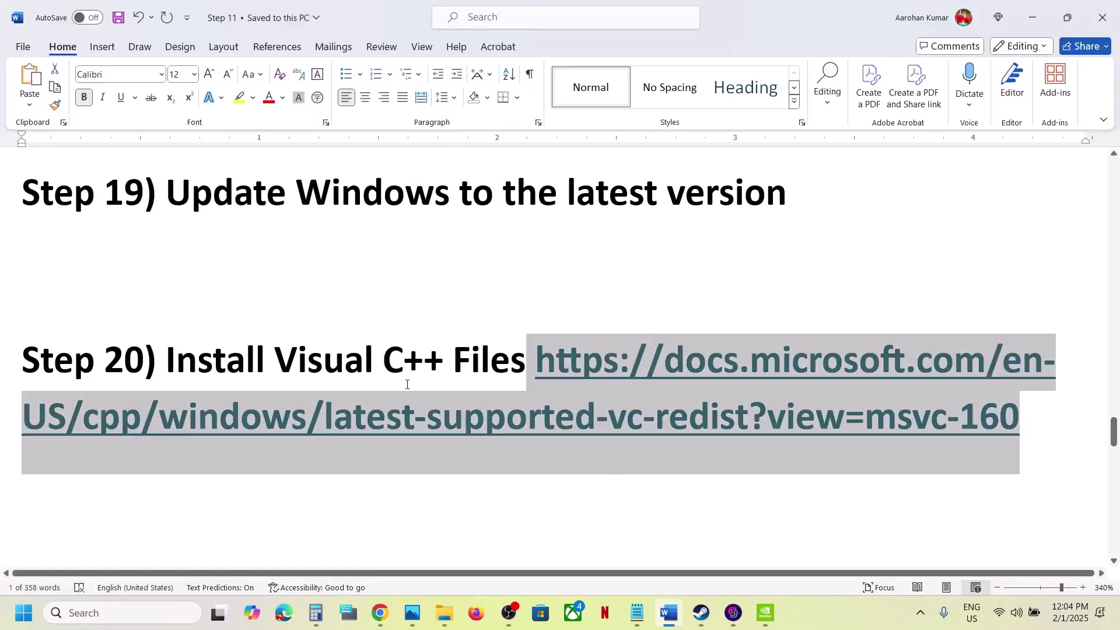
{"action": "scroll", "coordinate": [407, 384], "scroll_direction": "down", "scroll_amount": 8}
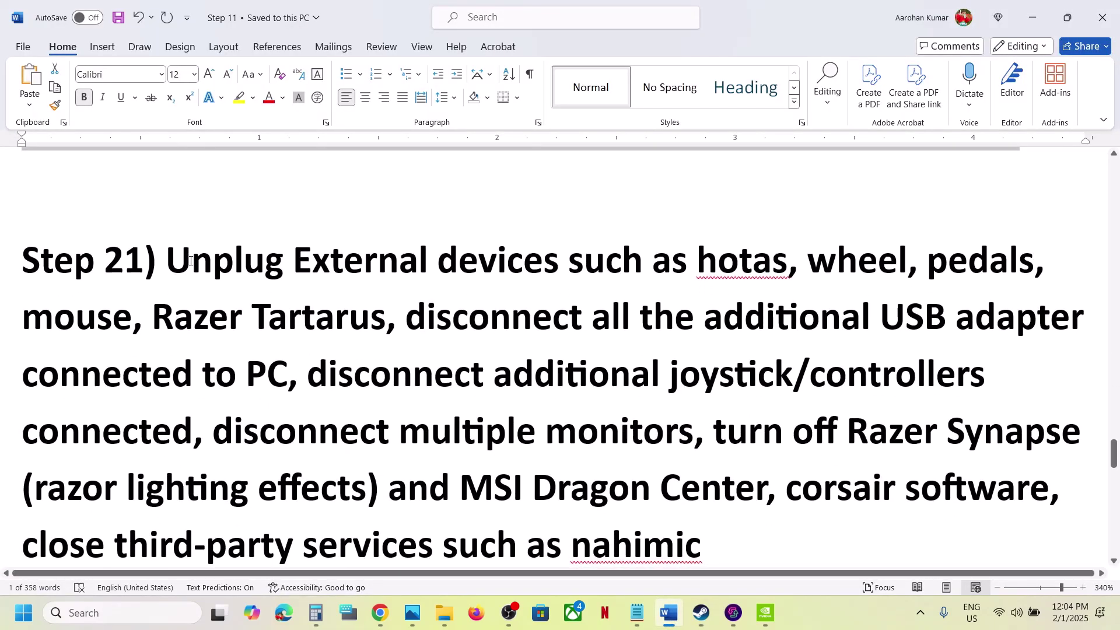
{"action": "left_click_drag", "start_coordinate": [190, 260], "coordinate": [693, 431]}
{"action": "scroll", "coordinate": [632, 430], "scroll_direction": "down", "scroll_amount": 2}
{"action": "scroll", "coordinate": [746, 304], "scroll_direction": "down", "scroll_amount": 1}
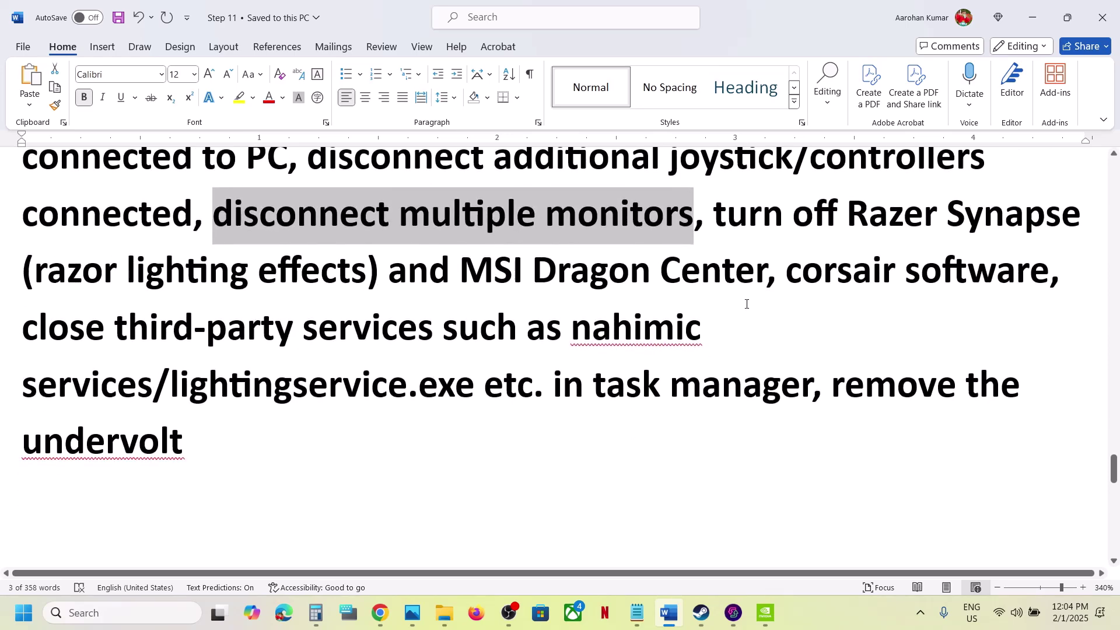
- Highlight the rest of Step 21, from turning off Razer Synapse and closing third-party services to removing the undervolt
{"action": "left_click_drag", "start_coordinate": [719, 211], "coordinate": [531, 369]}
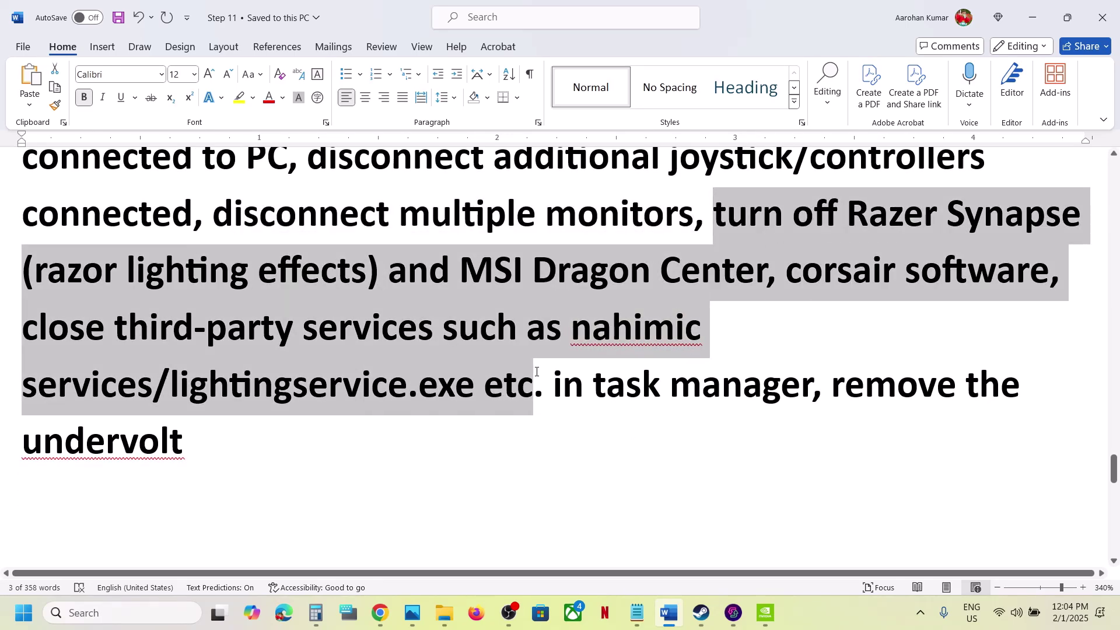
{"action": "left_click_drag", "start_coordinate": [845, 386], "coordinate": [959, 406]}
{"action": "double_click", "coordinate": [237, 438]}
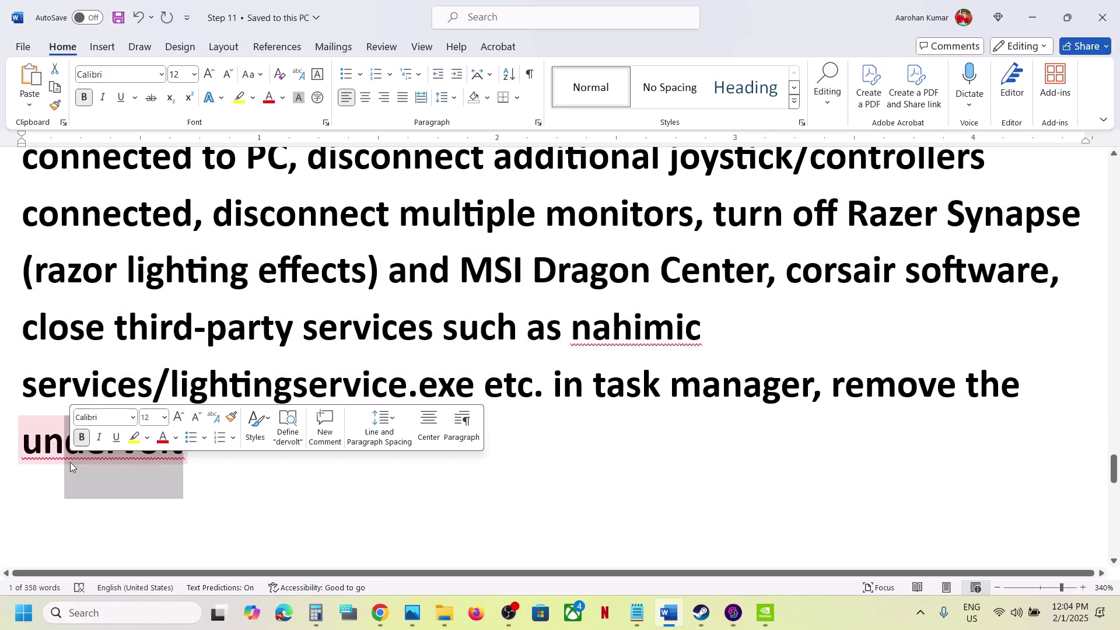
{"action": "left_click", "coordinate": [363, 520]}
- Highlight the Step 22 instruction about setting the system's paging file value to automatic
{"action": "scroll", "coordinate": [363, 520], "scroll_direction": "down", "scroll_amount": 2}
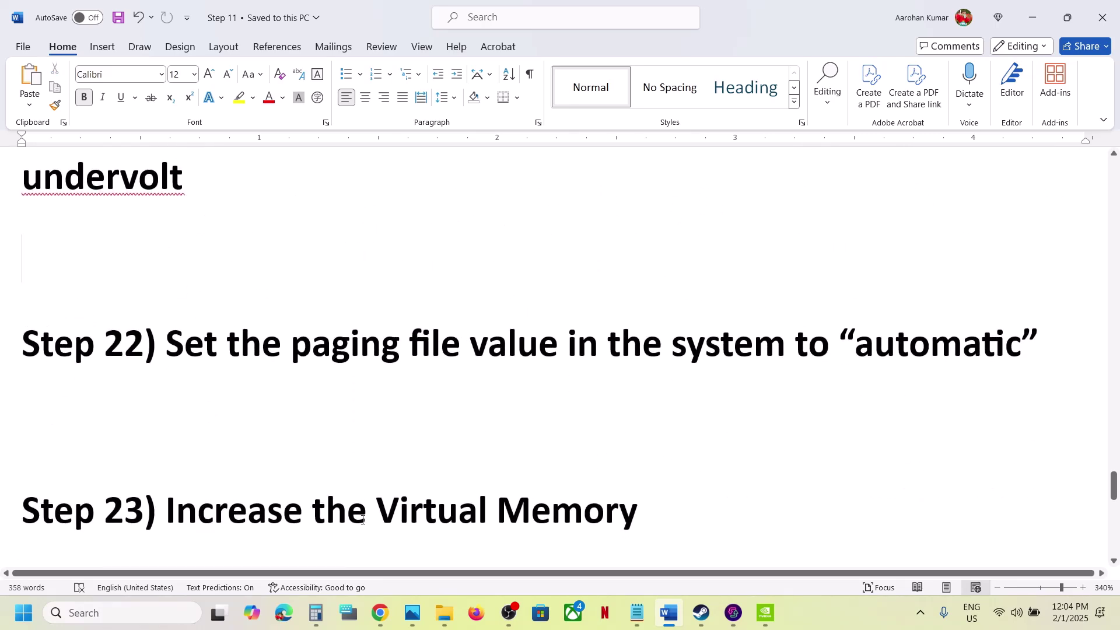
{"action": "scroll", "coordinate": [362, 520], "scroll_direction": "up", "scroll_amount": 1}
{"action": "left_click_drag", "start_coordinate": [170, 386], "coordinate": [642, 407]}
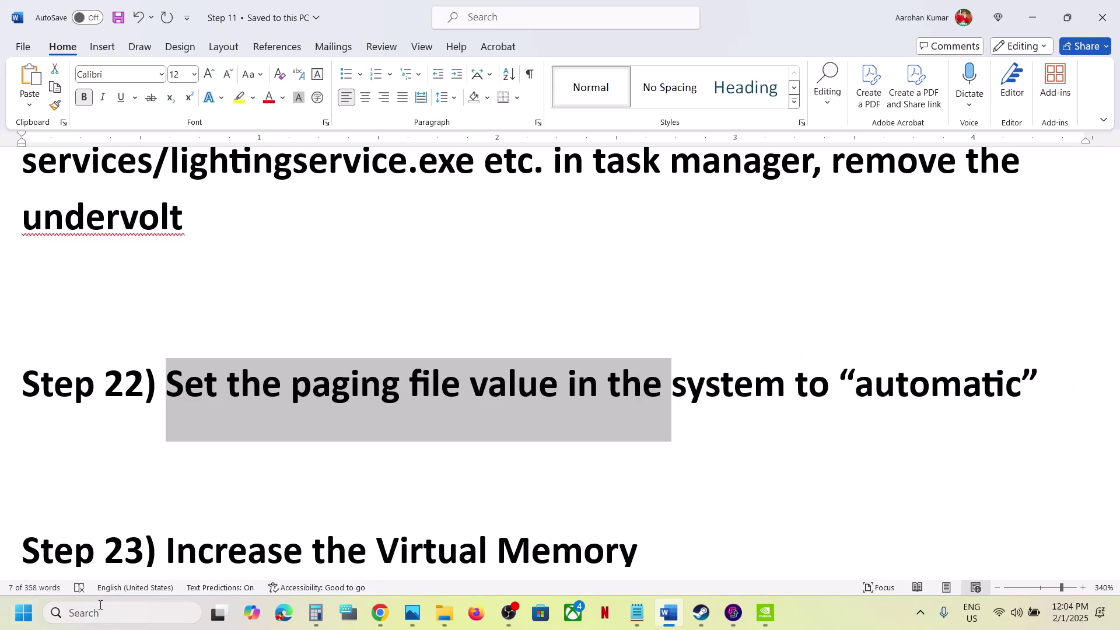
- Copy "View Advanced system settings" from Step 23 and use it in Windows search to open that Control Panel item
{"action": "scroll", "coordinate": [255, 507], "scroll_direction": "down", "scroll_amount": 2}
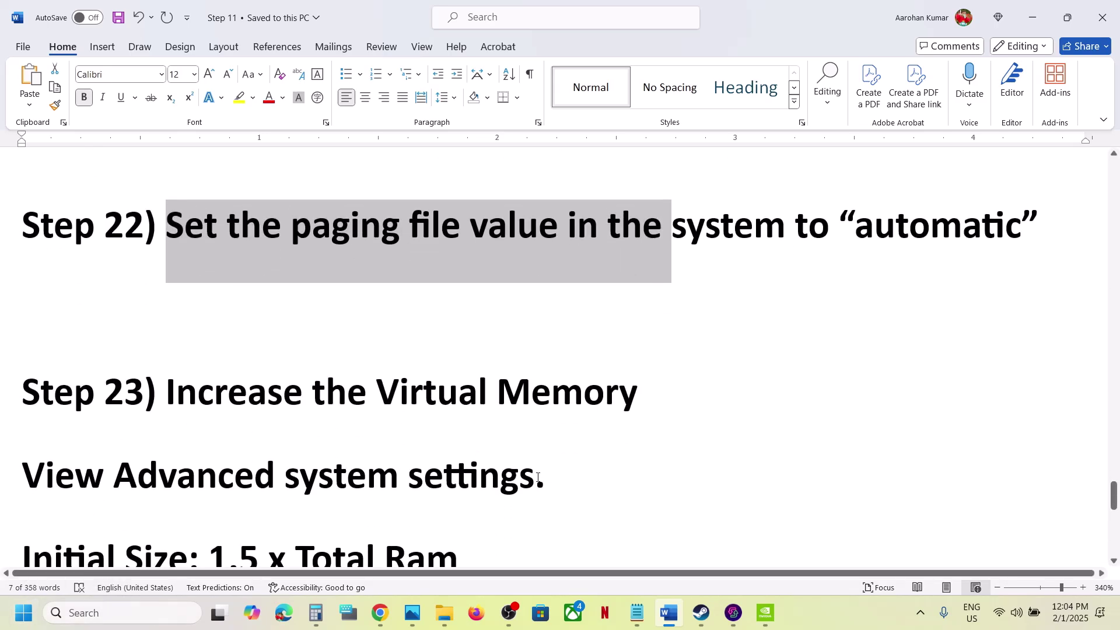
{"action": "left_click_drag", "start_coordinate": [537, 477], "coordinate": [1, 483]}
{"action": "key", "text": "ctrl+c"}
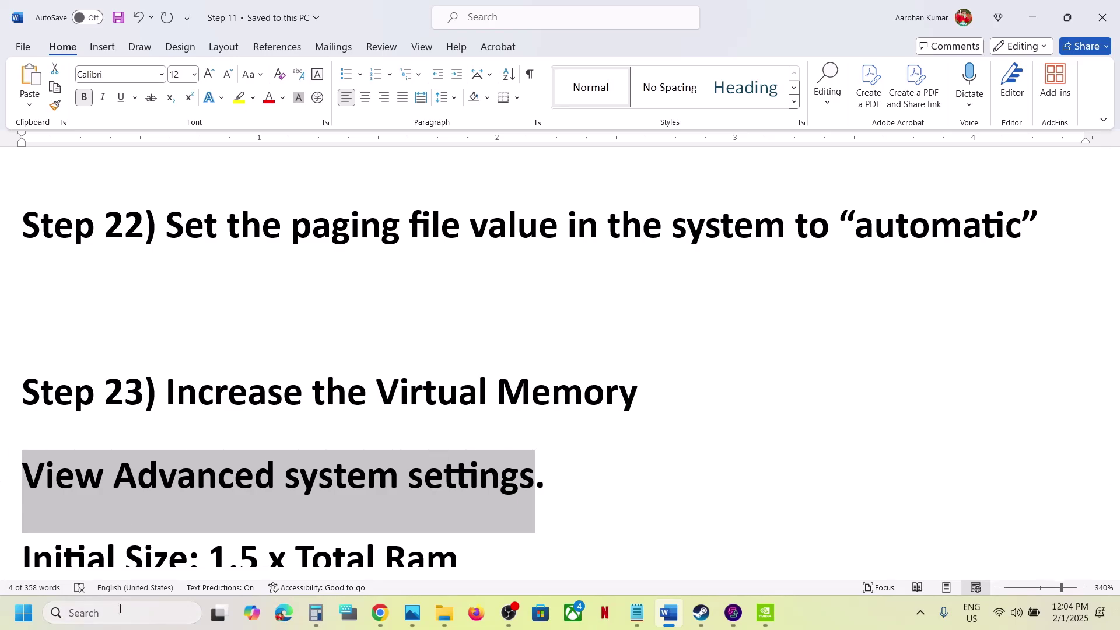
{"action": "left_click", "coordinate": [119, 612]}
{"action": "key", "text": "ctrl+v"}
{"action": "left_click", "coordinate": [196, 166]}
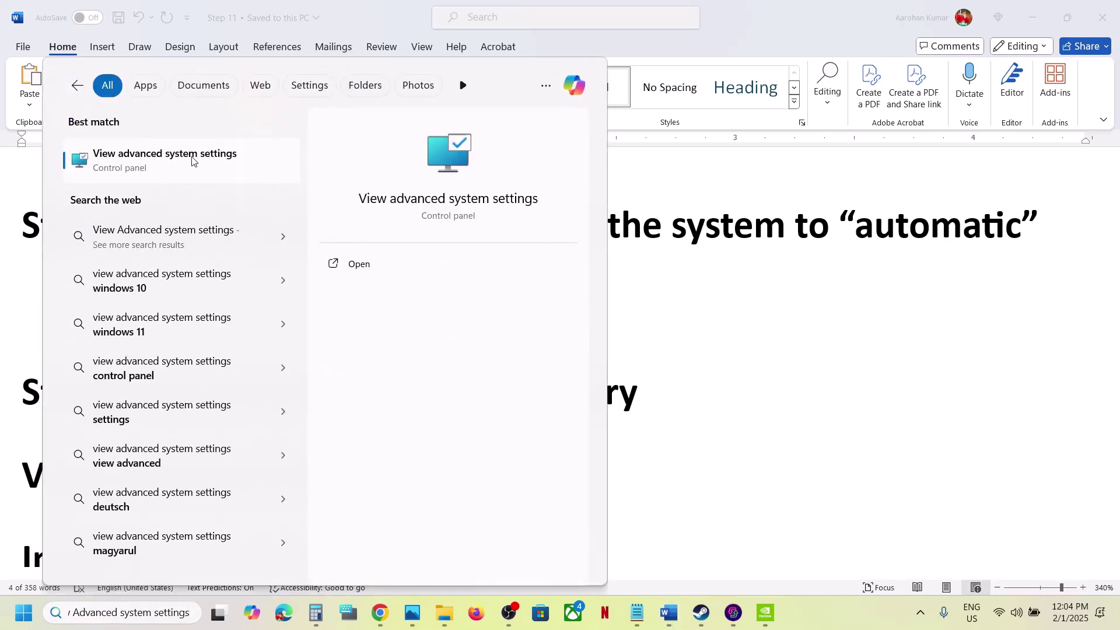
- Open the Virtual Memory settings through the Performance options, accept automatic paging file management for all drives, and dismiss the restart notice
{"action": "left_click", "coordinate": [278, 131]}
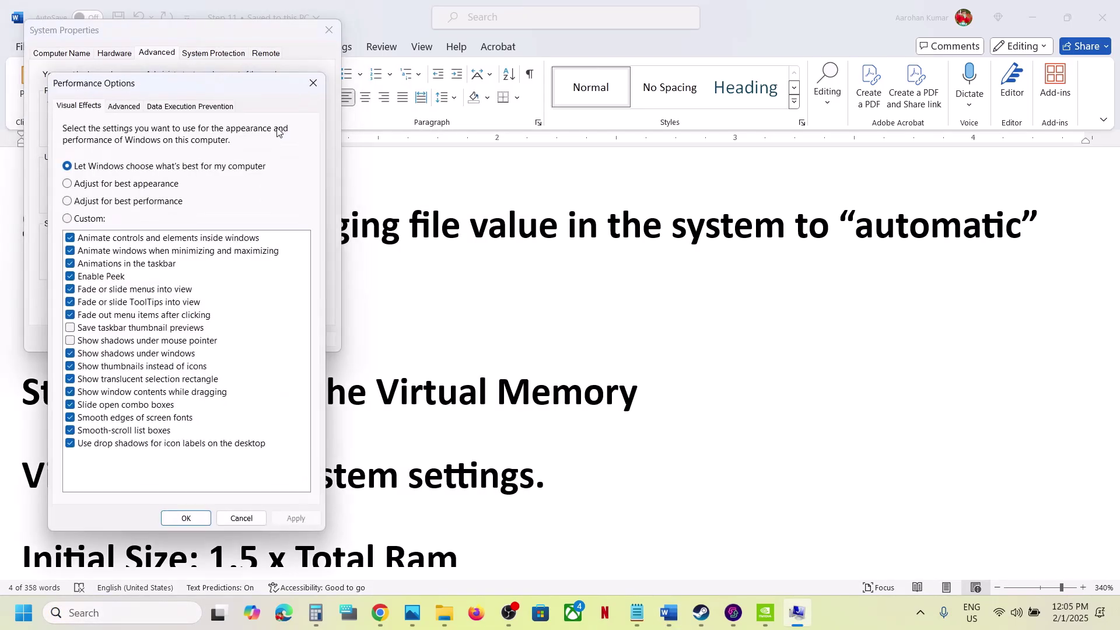
{"action": "left_click", "coordinate": [123, 106]}
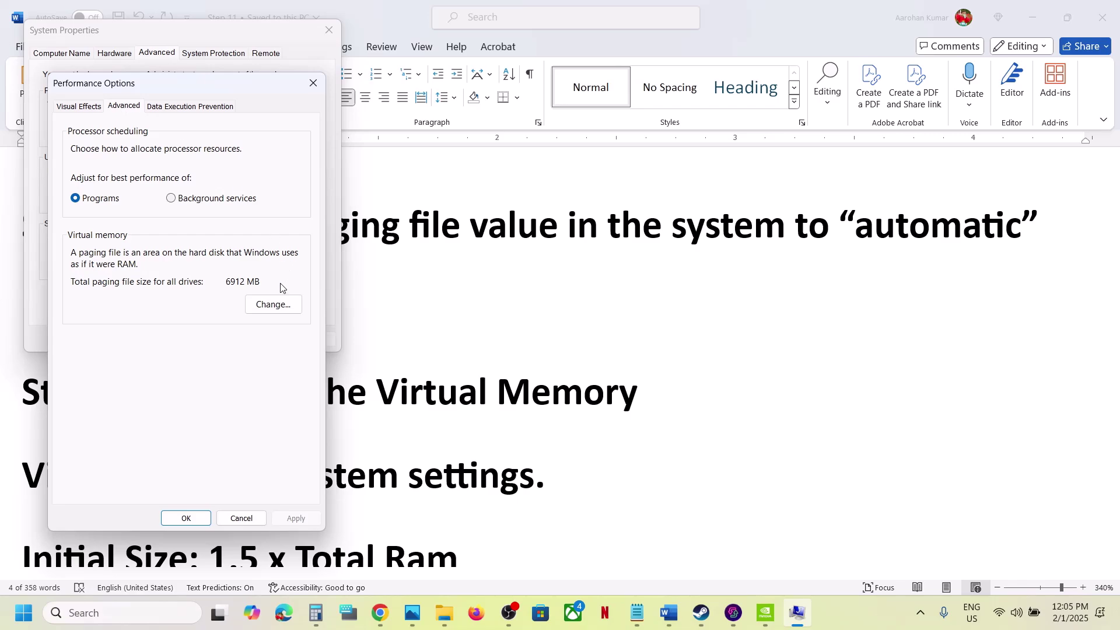
{"action": "left_click", "coordinate": [273, 304]}
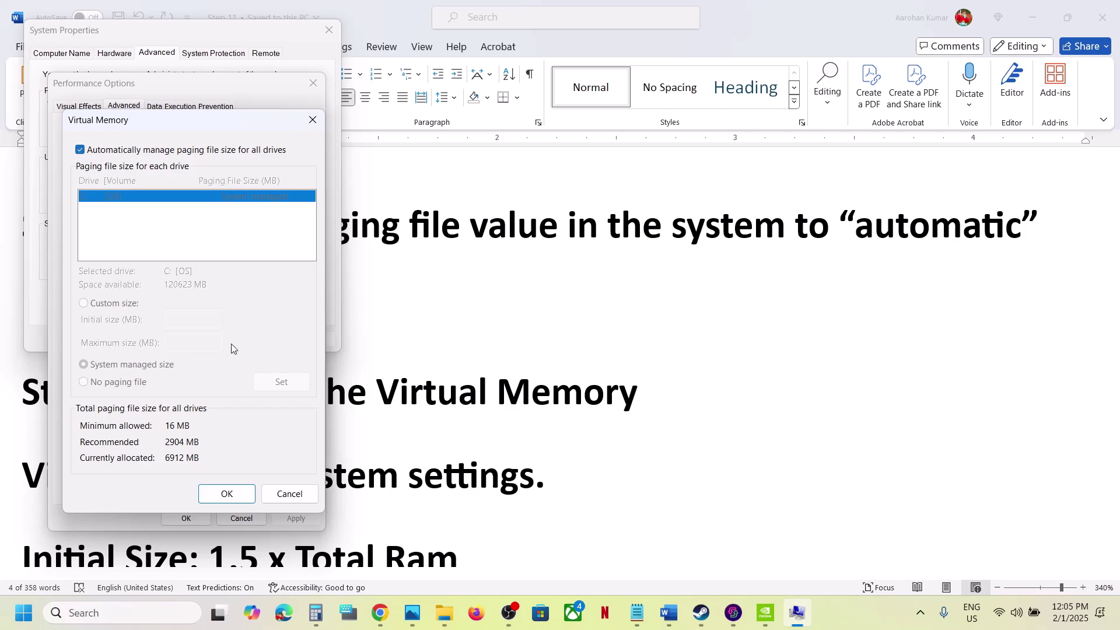
{"action": "left_click", "coordinate": [227, 494]}
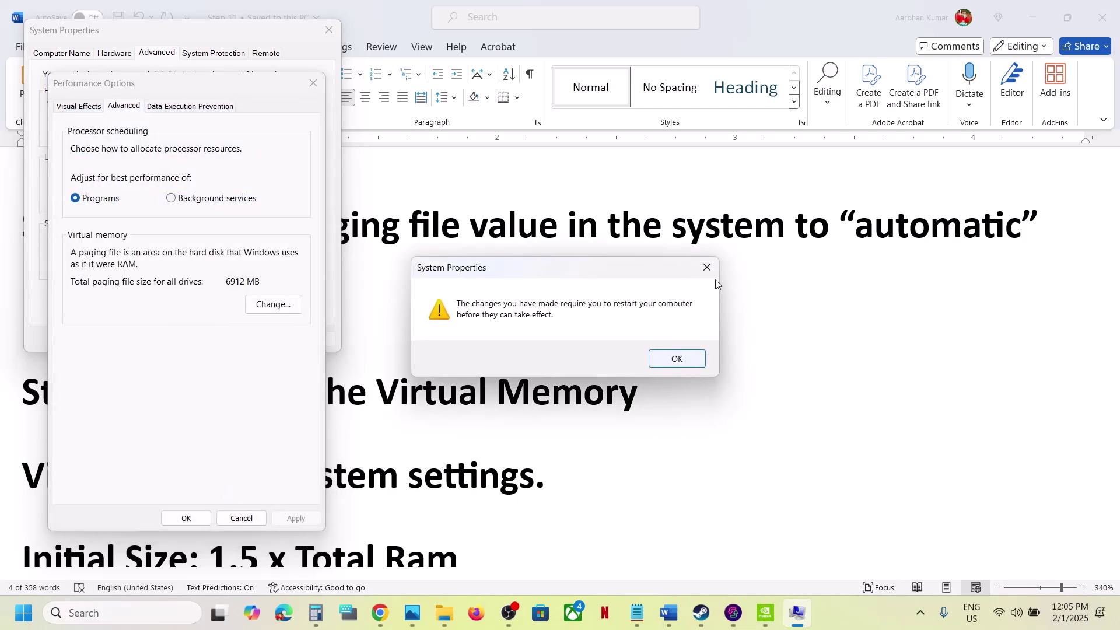
{"action": "left_click", "coordinate": [708, 267]}
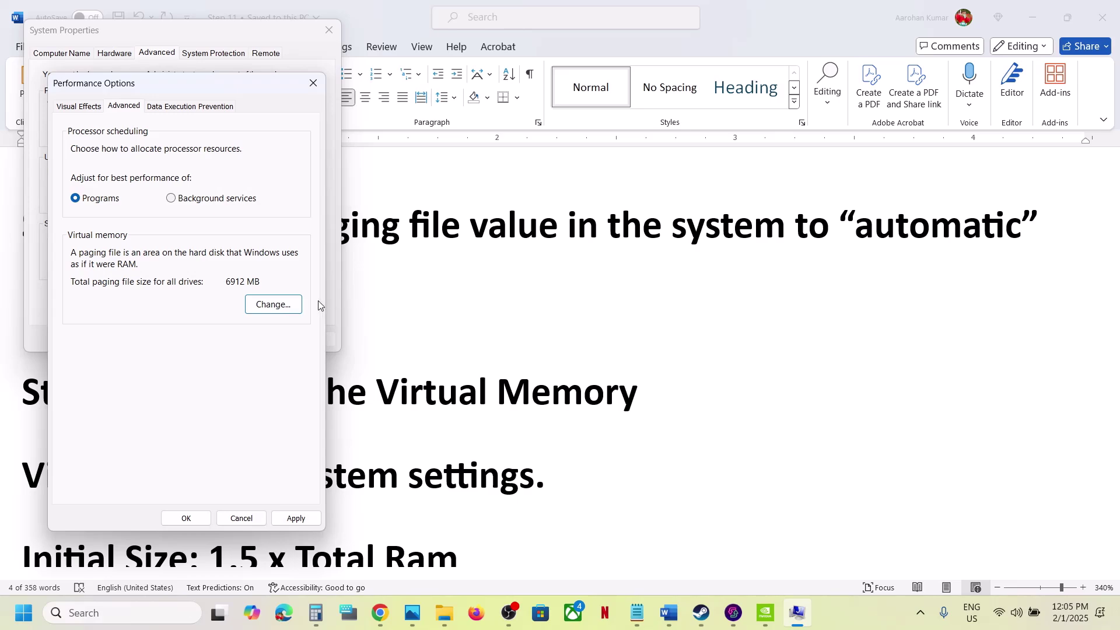
- Turn off automatic paging file management, set drive C: to System managed size, and close all the system settings dialogs
{"action": "left_click", "coordinate": [273, 304]}
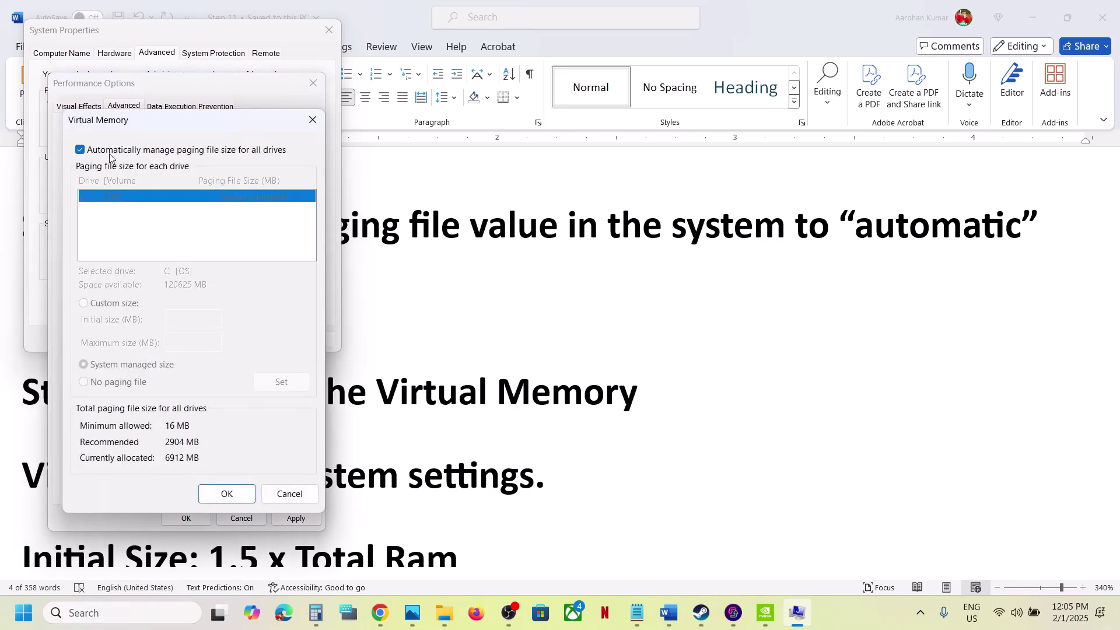
{"action": "left_click", "coordinate": [80, 150]}
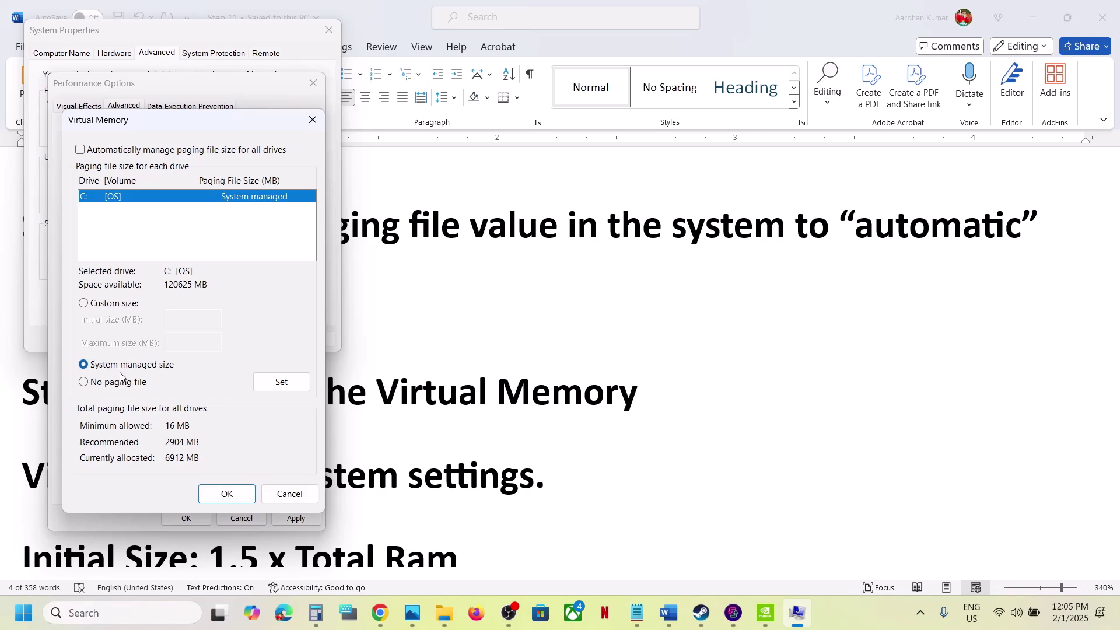
{"action": "left_click", "coordinate": [278, 382]}
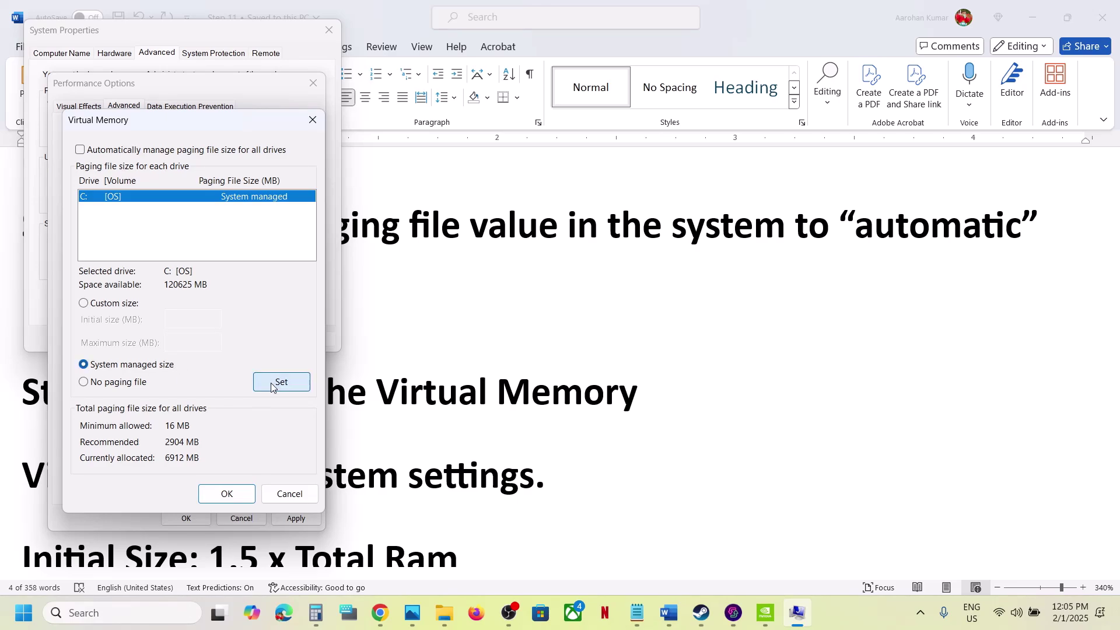
{"action": "left_click", "coordinate": [227, 494]}
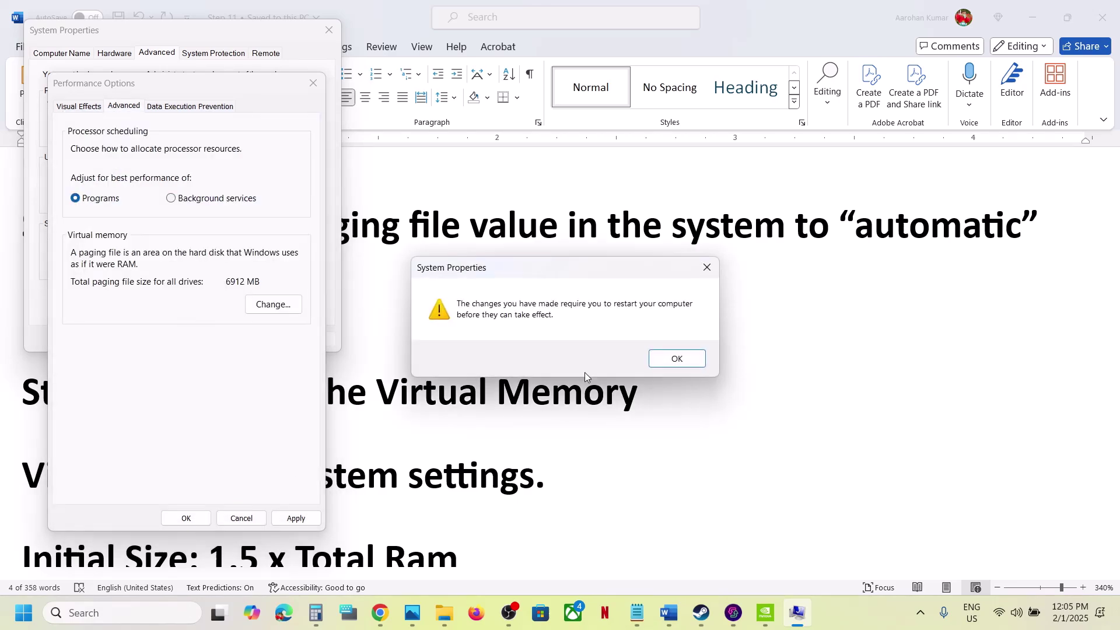
{"action": "left_click", "coordinate": [693, 362]}
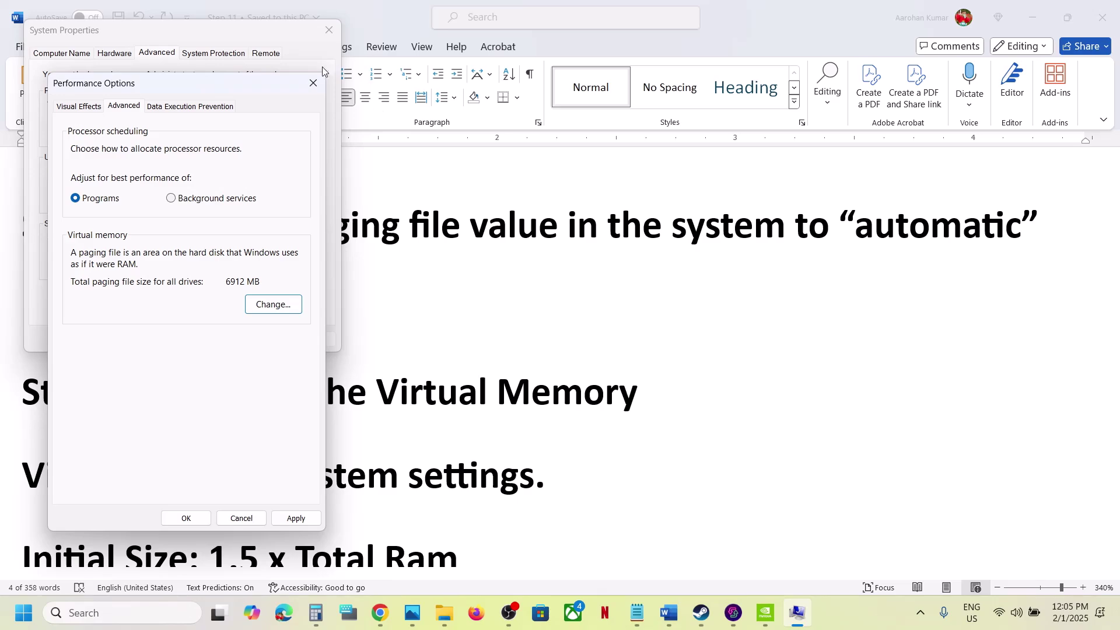
{"action": "left_click", "coordinate": [313, 82]}
{"action": "left_click", "coordinate": [329, 30]}
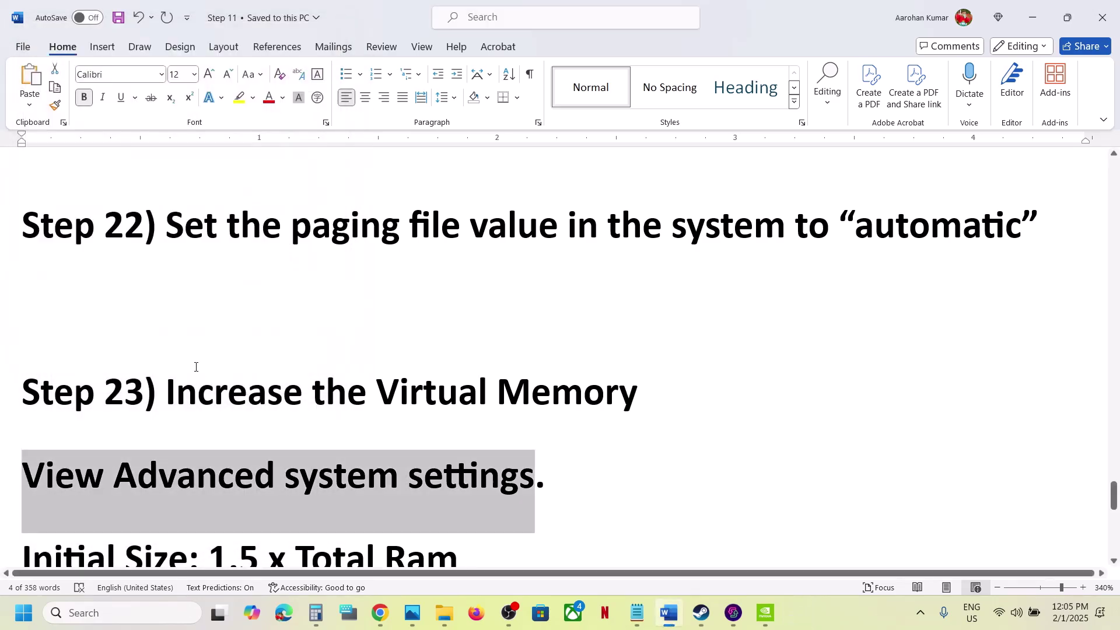
- Highlight the Step 23 virtual memory heading, copy "View Advanced system settings" from the notes, and open that item through Windows search
{"action": "left_click_drag", "start_coordinate": [186, 392], "coordinate": [642, 392]}
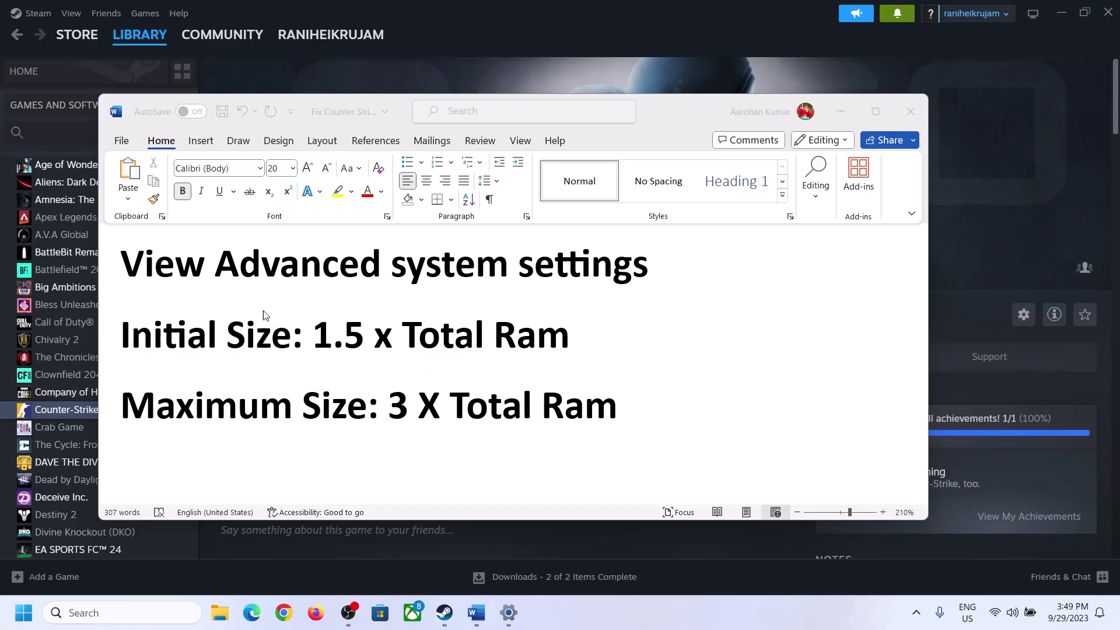
{"action": "left_click", "coordinate": [189, 273]}
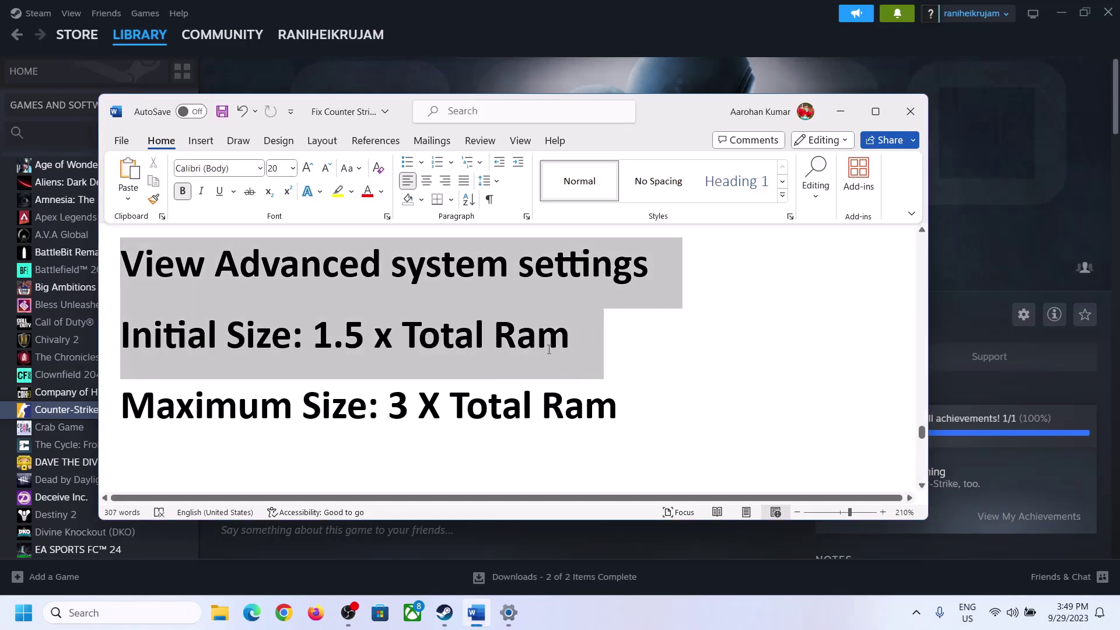
{"action": "left_click_drag", "start_coordinate": [121, 264], "coordinate": [612, 283]}
{"action": "key", "text": "ctrl+c"}
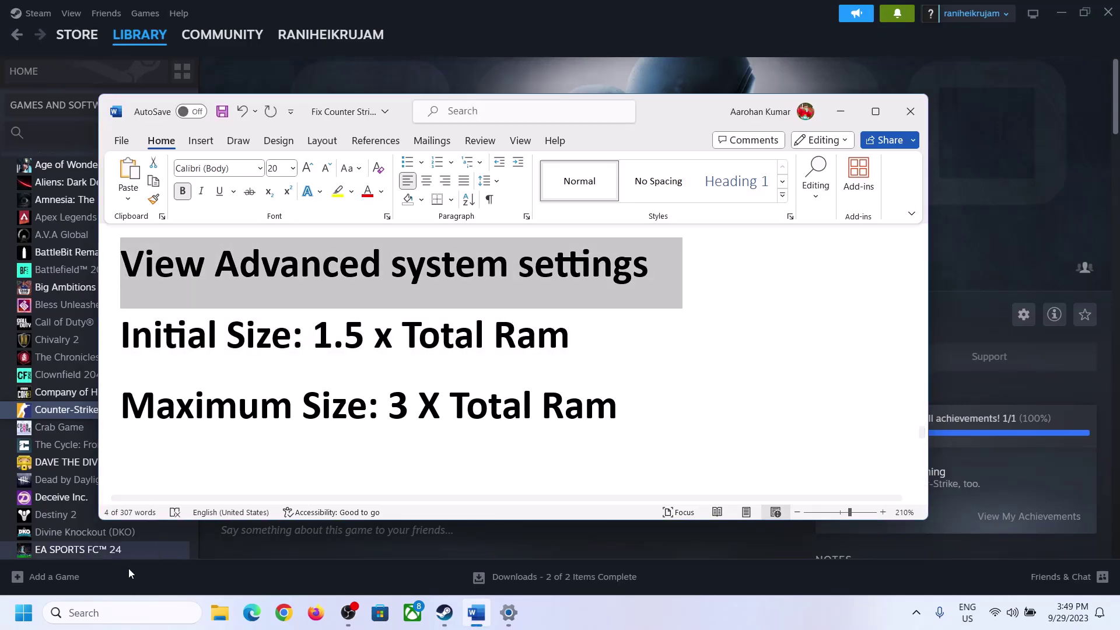
{"action": "left_click", "coordinate": [130, 613]}
{"action": "key", "text": "ctrl+v"}
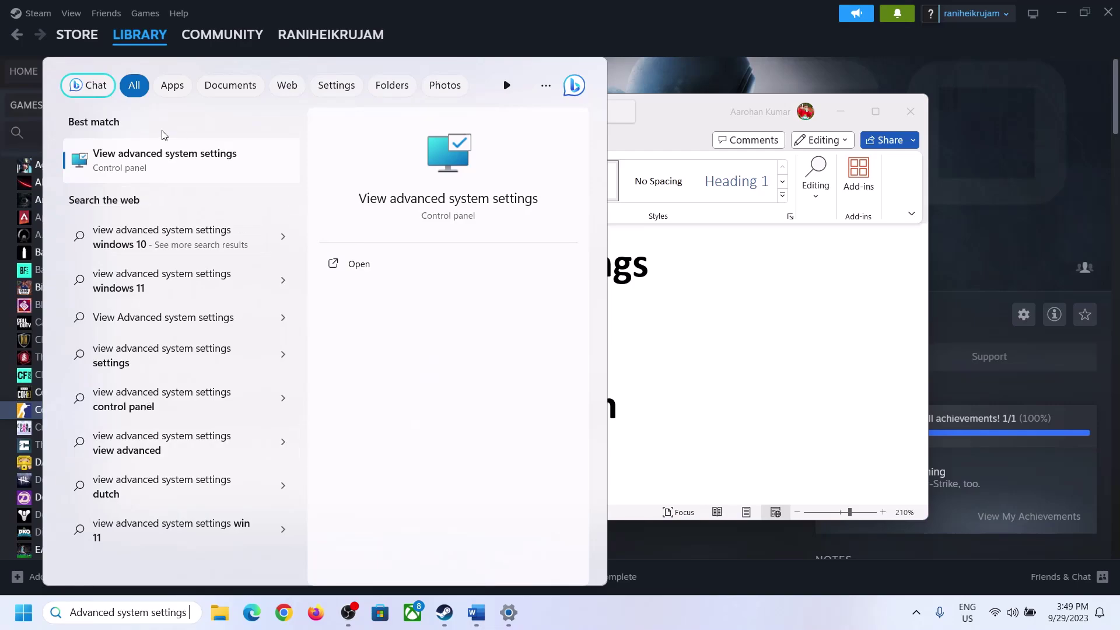
{"action": "left_click", "coordinate": [159, 170]}
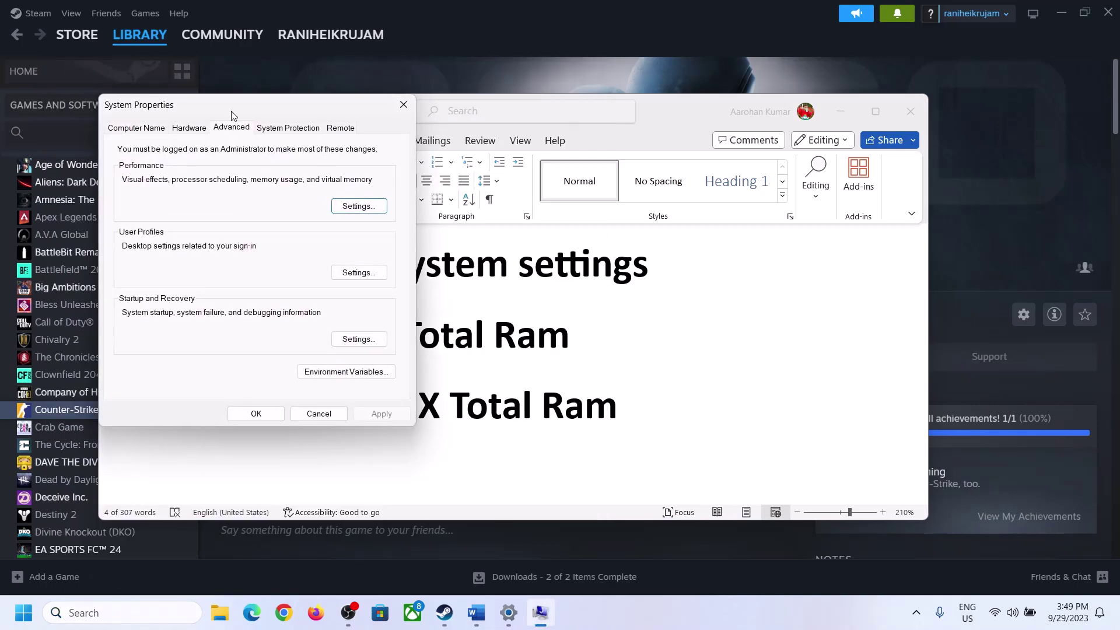
- Open the Virtual Memory settings through the Performance options, turn off automatic paging file management, and choose a custom size for drive C:
{"action": "left_click_drag", "start_coordinate": [233, 115], "coordinate": [501, 203]}
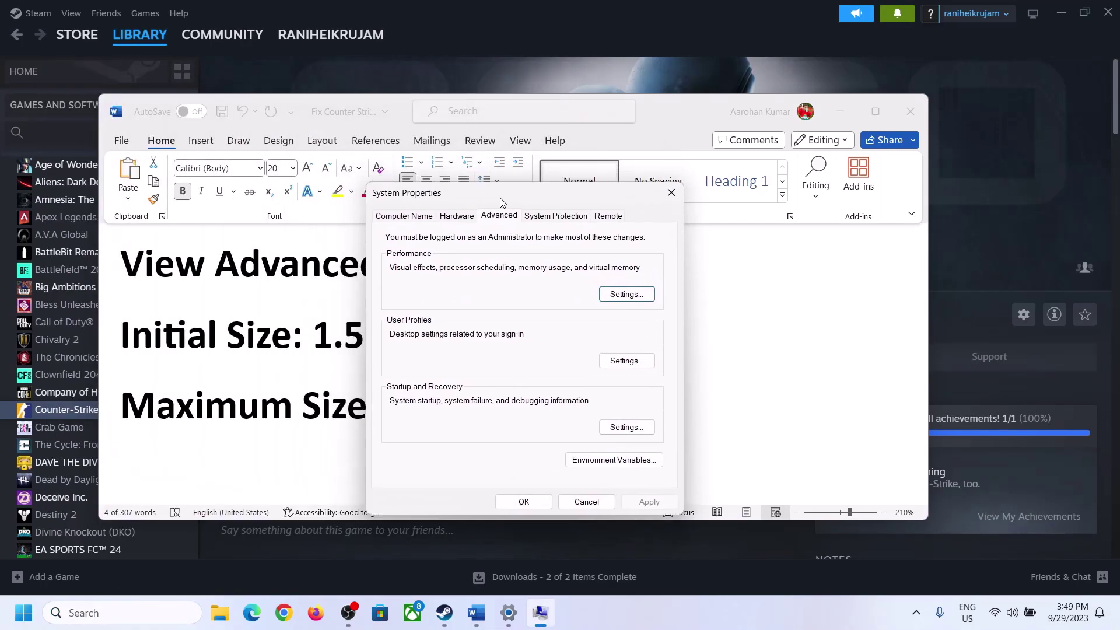
{"action": "left_click", "coordinate": [626, 295]}
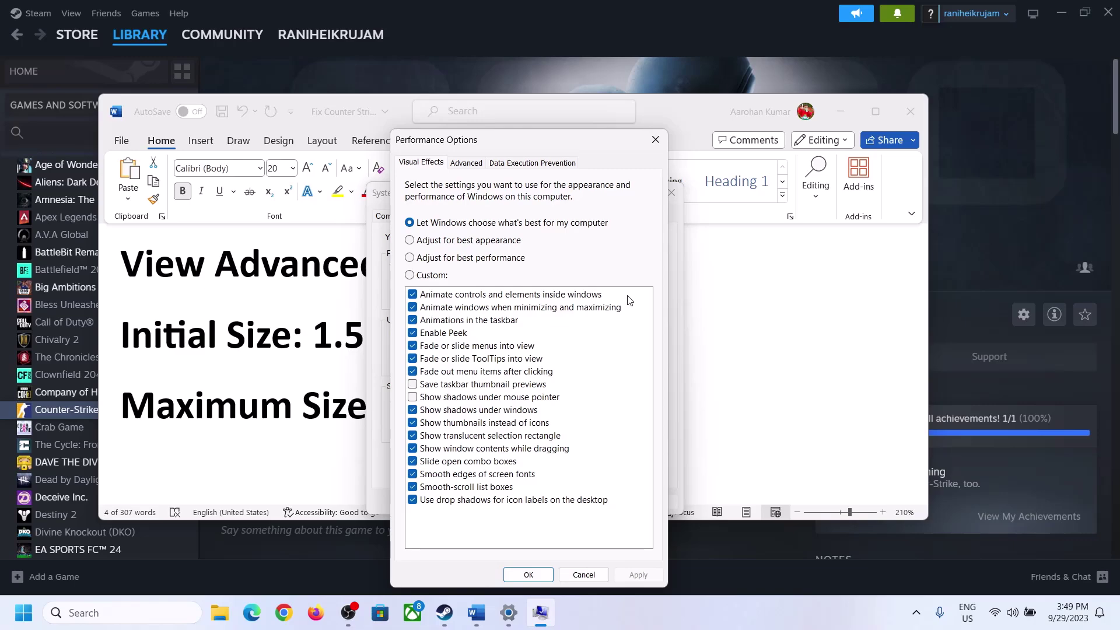
{"action": "left_click", "coordinate": [466, 163]}
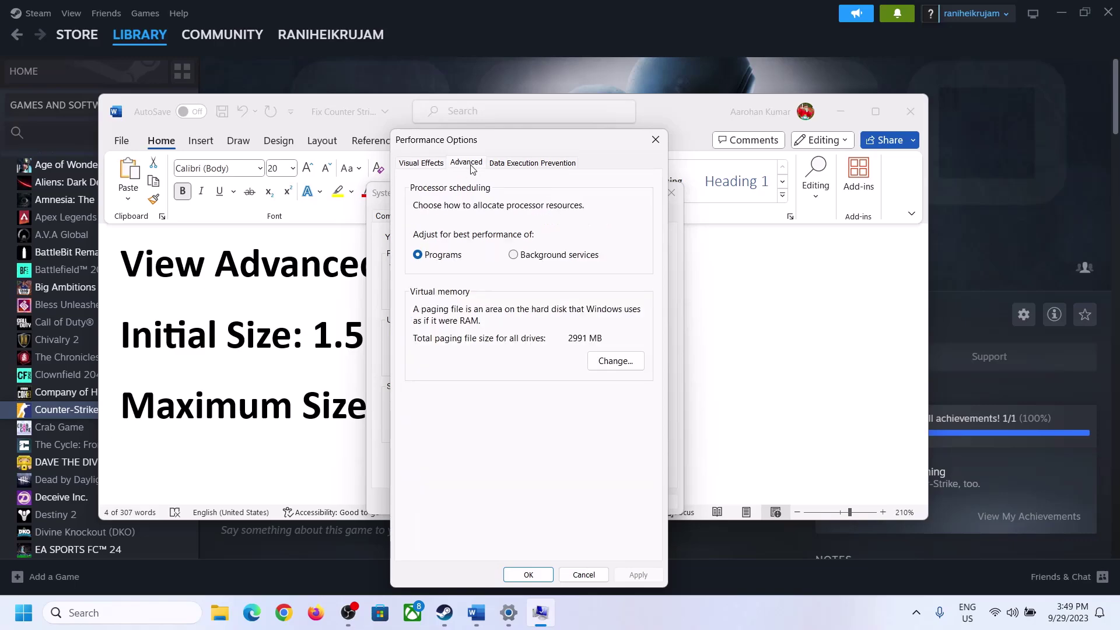
{"action": "left_click", "coordinate": [613, 362]}
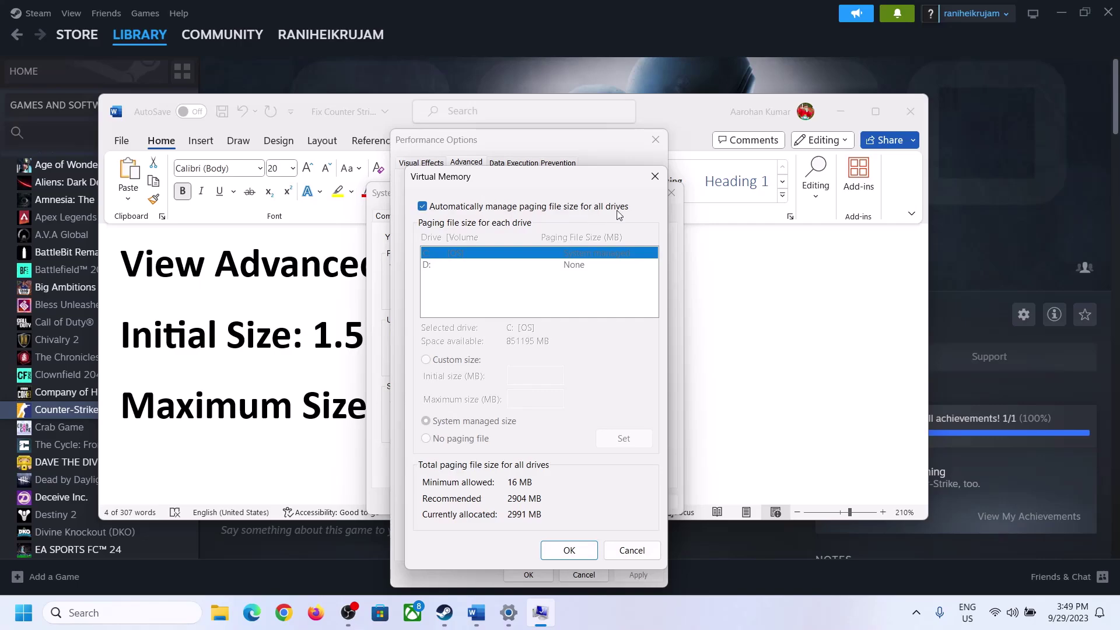
{"action": "left_click", "coordinate": [422, 207]}
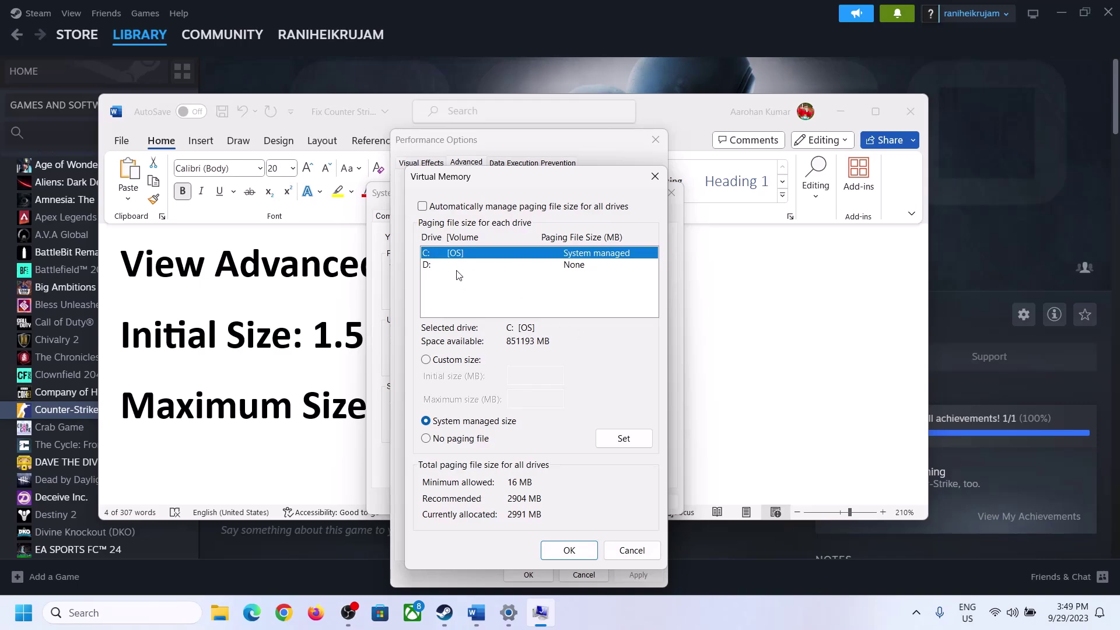
{"action": "left_click", "coordinate": [426, 360]}
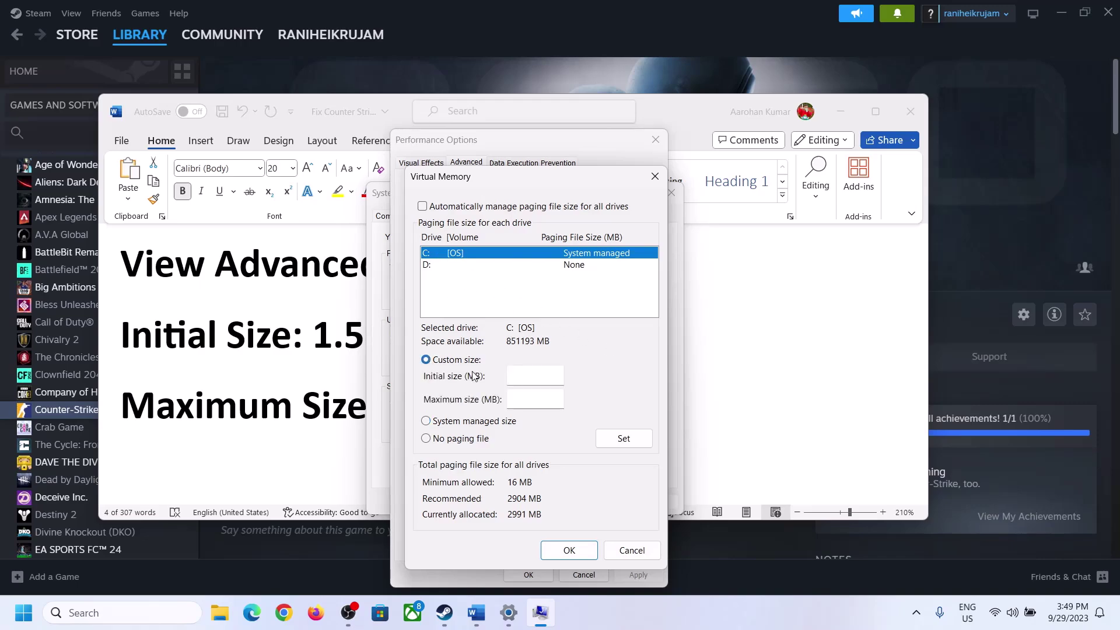
{"action": "left_click", "coordinate": [536, 375]}
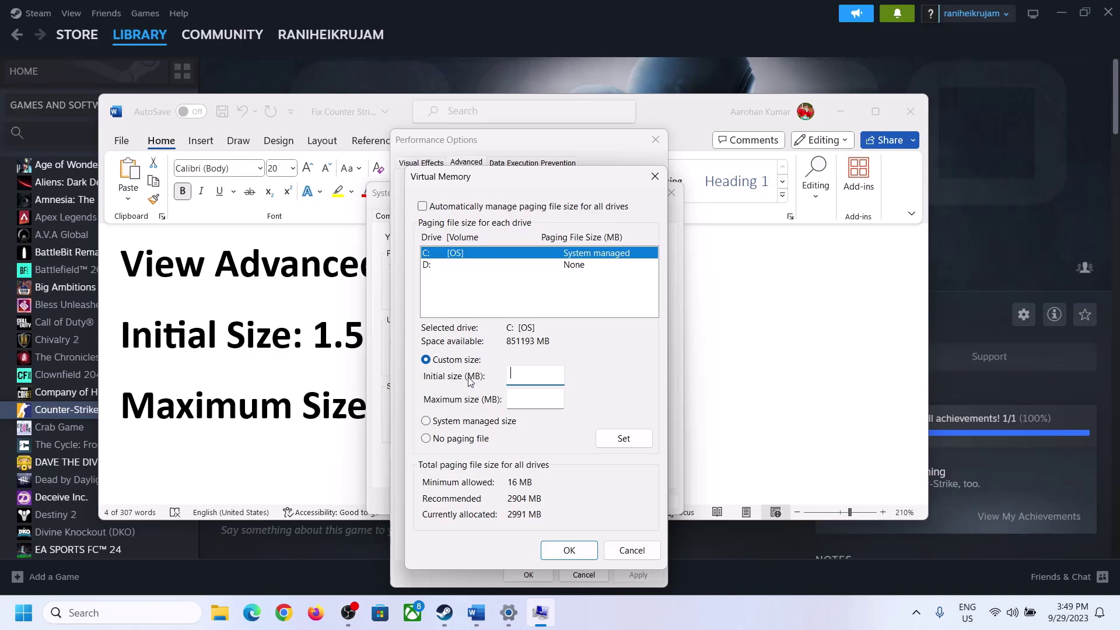
- Highlight the initial size rule "1.5 x Total Ram" in the notes and check the installed RAM on the Settings System About page
{"action": "left_click", "coordinate": [304, 348]}
{"action": "left_click_drag", "start_coordinate": [313, 344], "coordinate": [518, 348]}
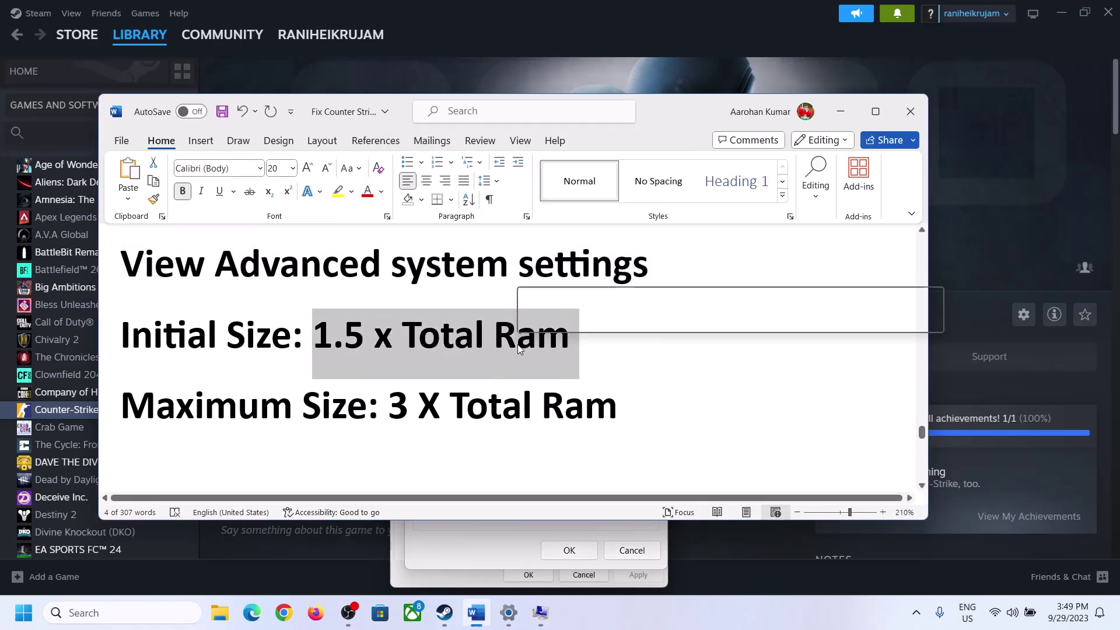
{"action": "left_click", "coordinate": [508, 615]}
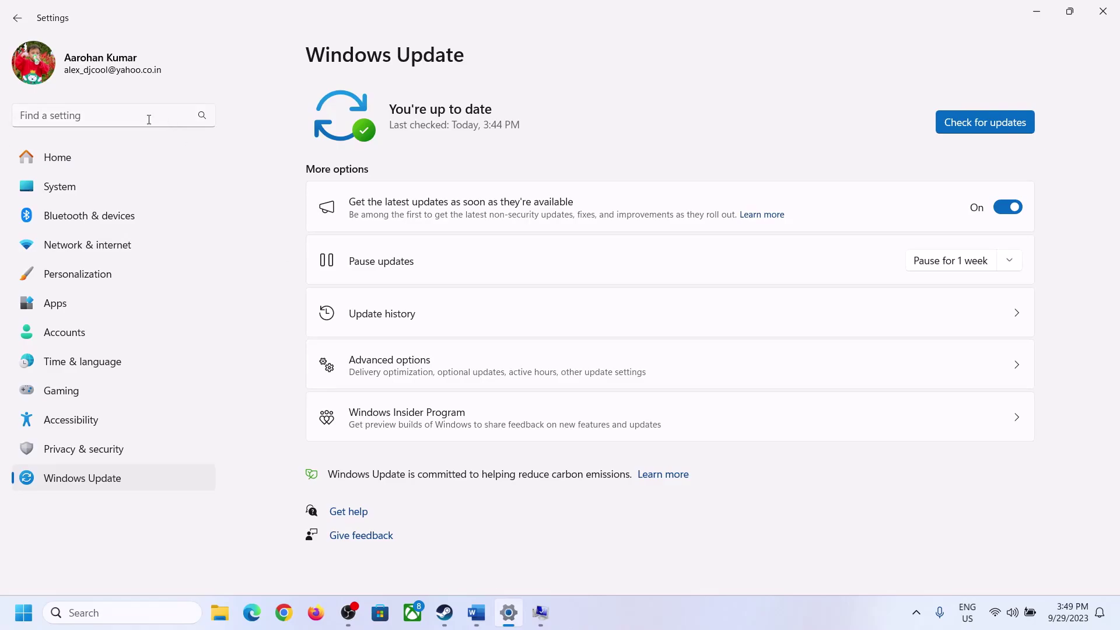
{"action": "left_click", "coordinate": [49, 193]}
{"action": "scroll", "coordinate": [369, 525], "scroll_direction": "down", "scroll_amount": 7}
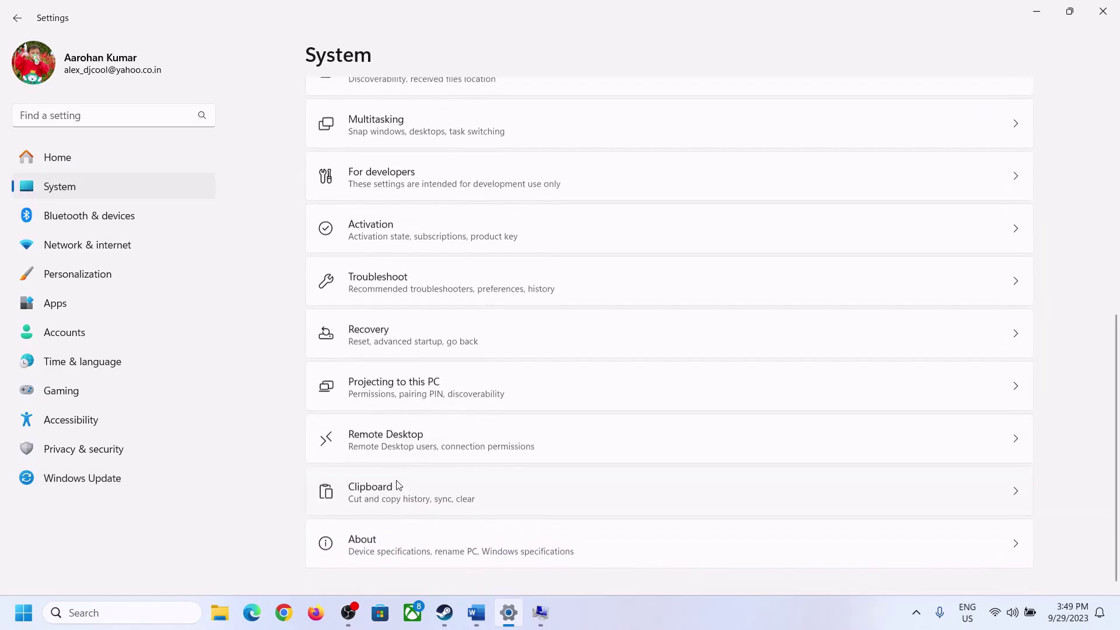
{"action": "left_click", "coordinate": [368, 551]}
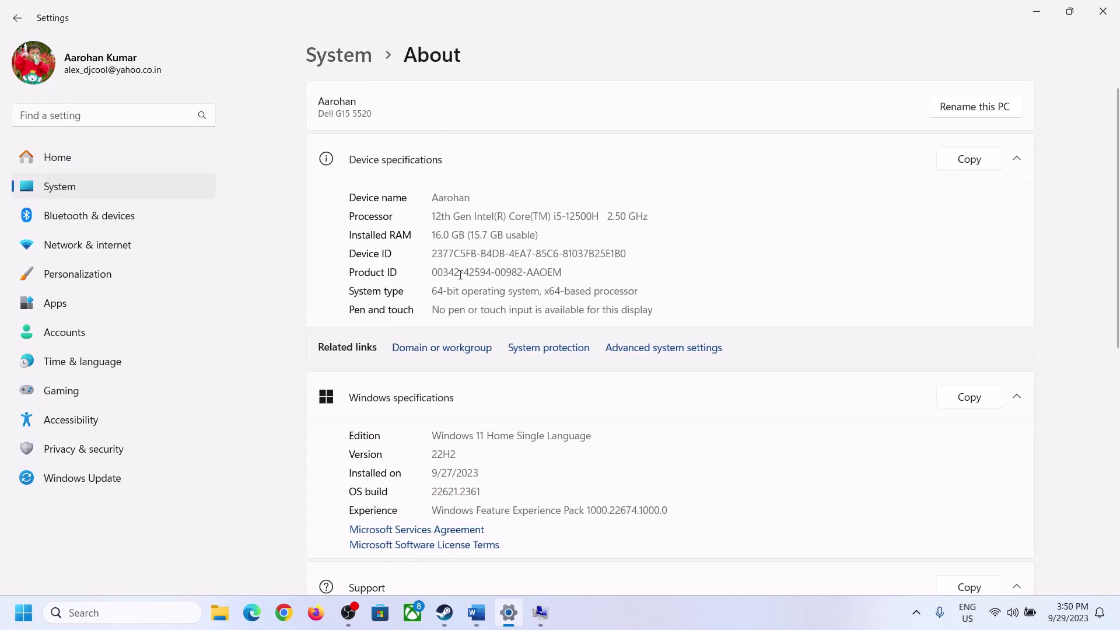
{"action": "left_click_drag", "start_coordinate": [440, 234], "coordinate": [426, 237]}
{"action": "left_click", "coordinate": [540, 614]}
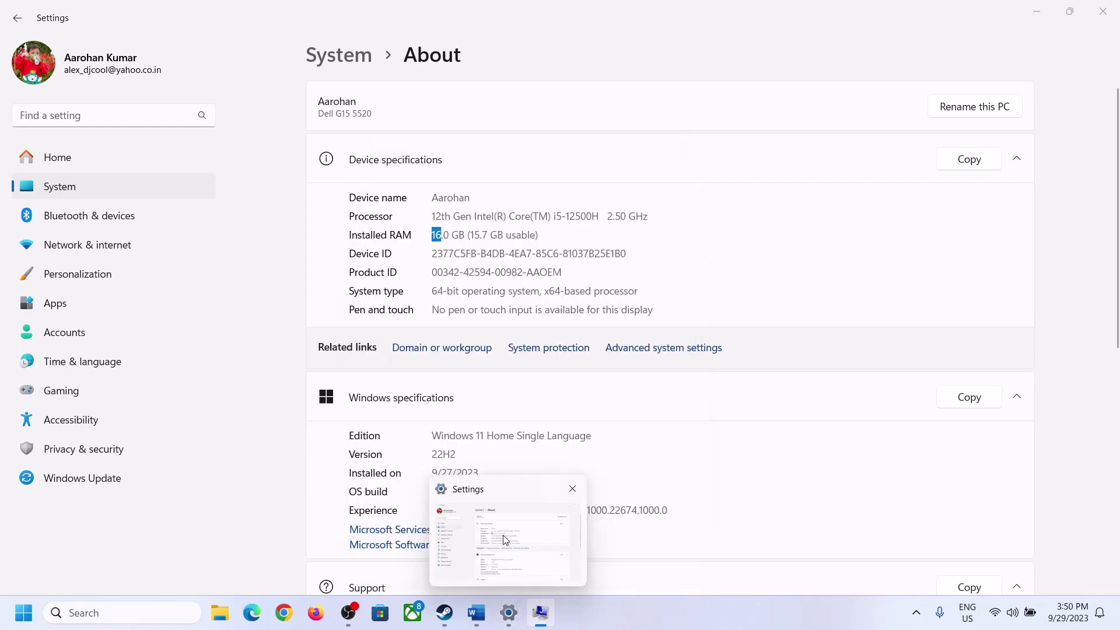
- Bring the Virtual Memory dialog forward, launch Calculator by running "calc", and move it beside the dialog
{"action": "left_click", "coordinate": [505, 540]}
{"action": "key", "text": "super+r"}
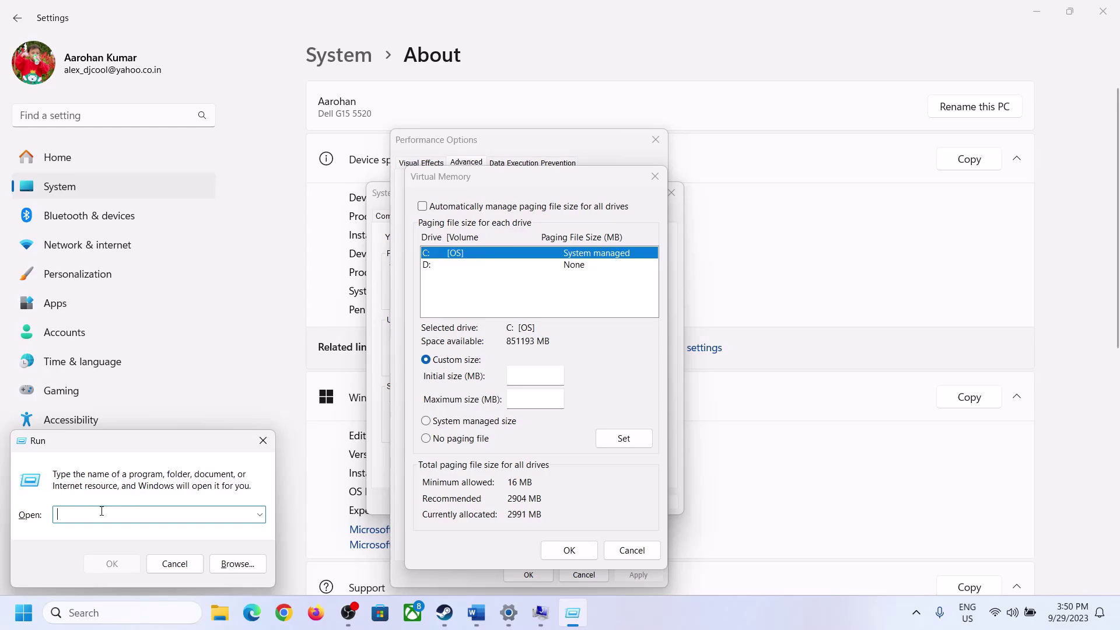
{"action": "type", "text": "calc"}
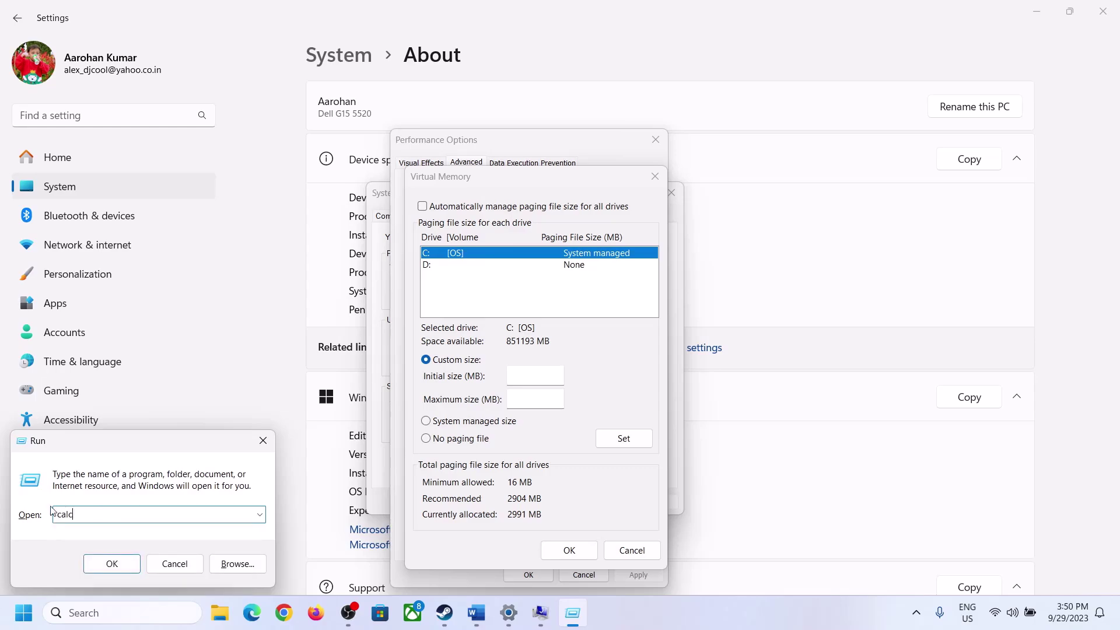
{"action": "left_click", "coordinate": [109, 563]}
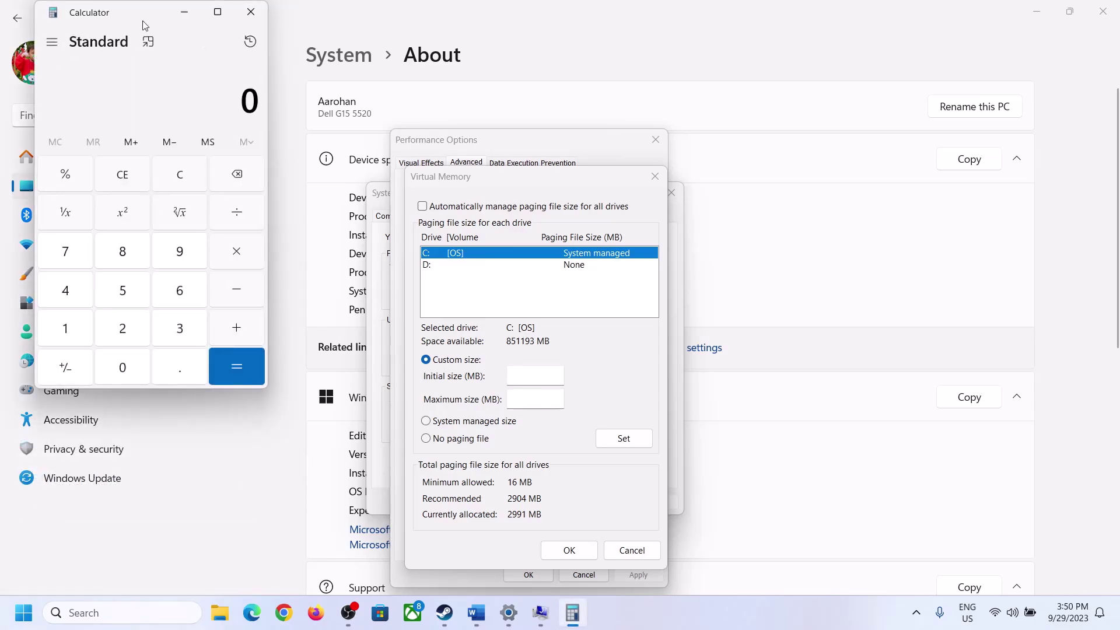
{"action": "left_click_drag", "start_coordinate": [144, 25], "coordinate": [819, 195]}
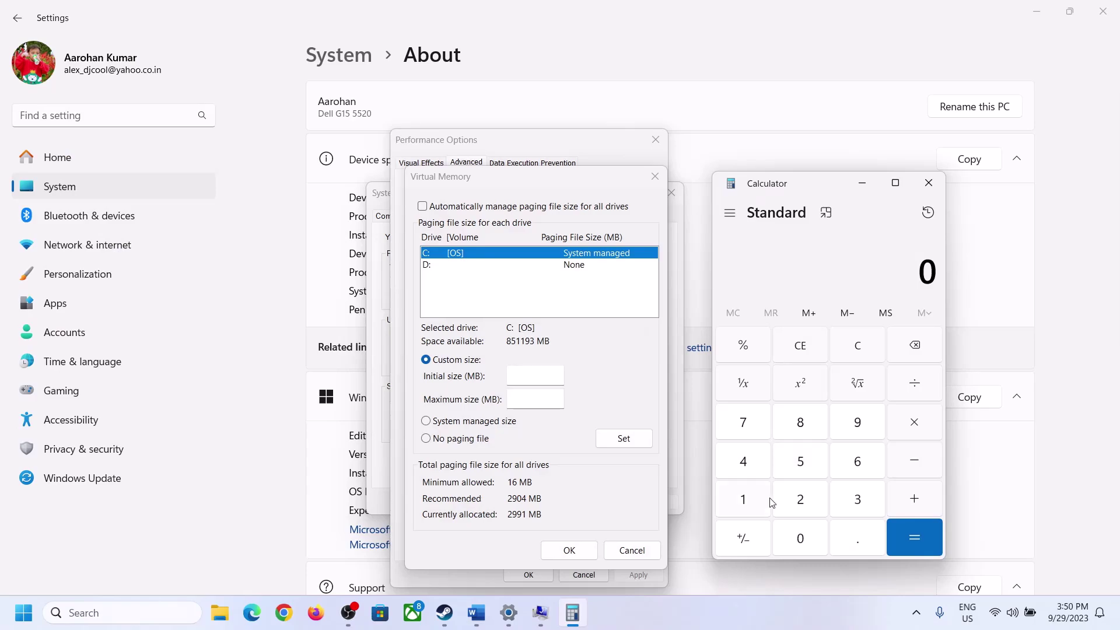
- Check the initial size rule in the notes and calculate 16 × 1024 in Calculator
{"action": "left_click", "coordinate": [475, 614]}
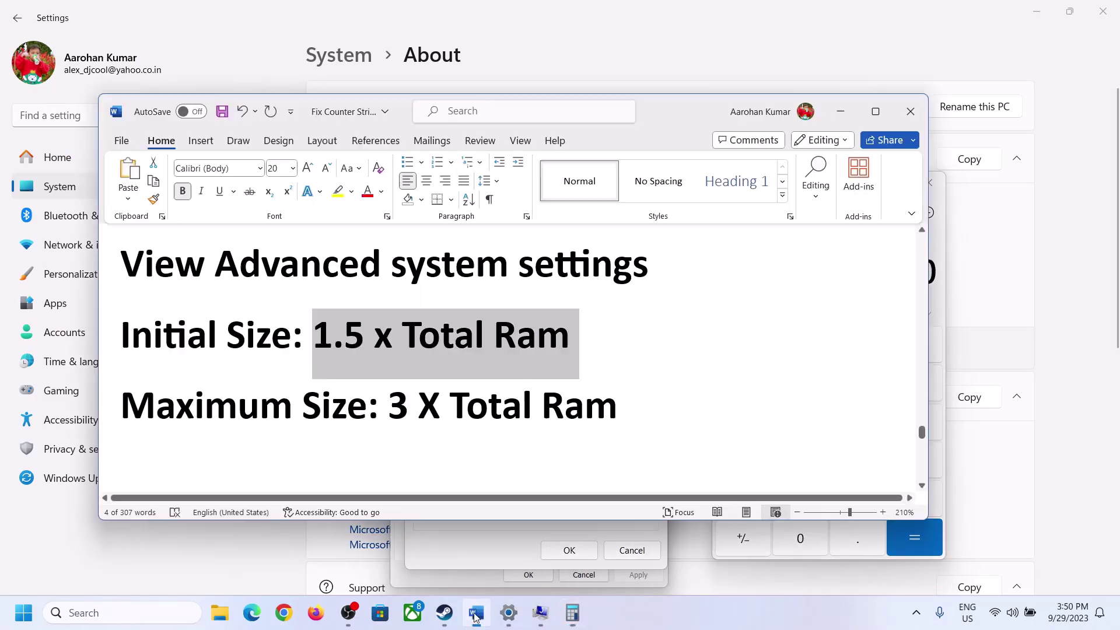
{"action": "left_click", "coordinate": [583, 609]}
{"action": "left_click", "coordinate": [745, 502]}
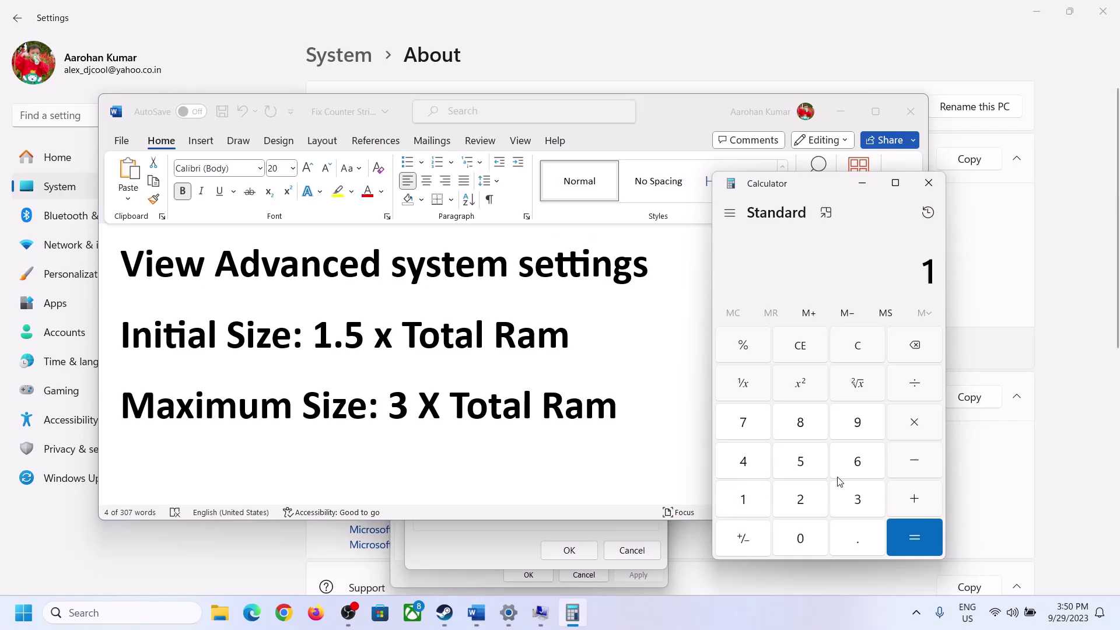
{"action": "left_click", "coordinate": [853, 467]}
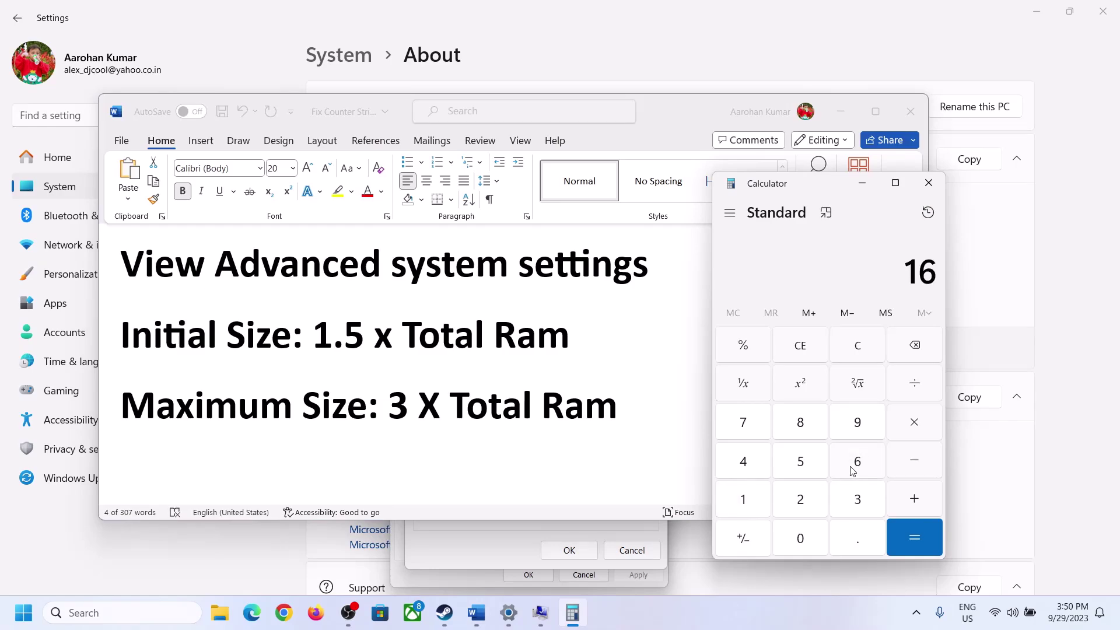
{"action": "left_click", "coordinate": [862, 358]}
{"action": "left_click", "coordinate": [752, 501]}
{"action": "left_click", "coordinate": [849, 469]}
{"action": "left_click", "coordinate": [915, 433]}
{"action": "left_click", "coordinate": [743, 503]}
{"action": "left_click", "coordinate": [802, 545]}
{"action": "left_click", "coordinate": [800, 499]}
{"action": "left_click", "coordinate": [749, 464]}
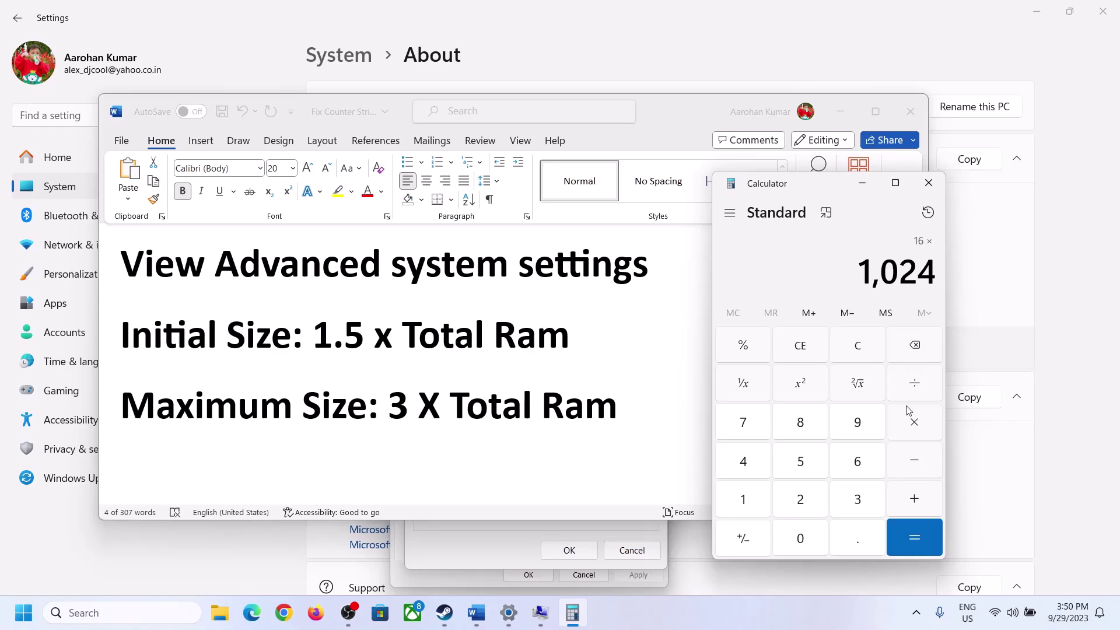
{"action": "left_click", "coordinate": [915, 543]}
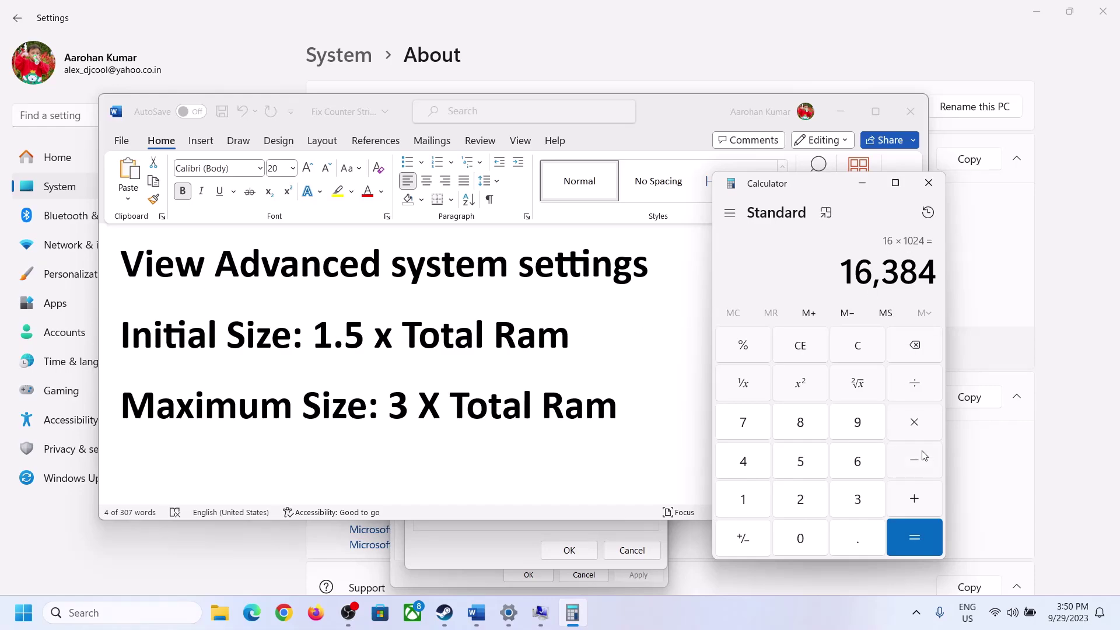
- Multiply the RAM size in MB by 1.5 in Calculator to get the initial paging file size
{"action": "left_click", "coordinate": [918, 428]}
{"action": "left_click", "coordinate": [758, 505]}
{"action": "left_click", "coordinate": [853, 544]}
{"action": "left_click", "coordinate": [804, 465]}
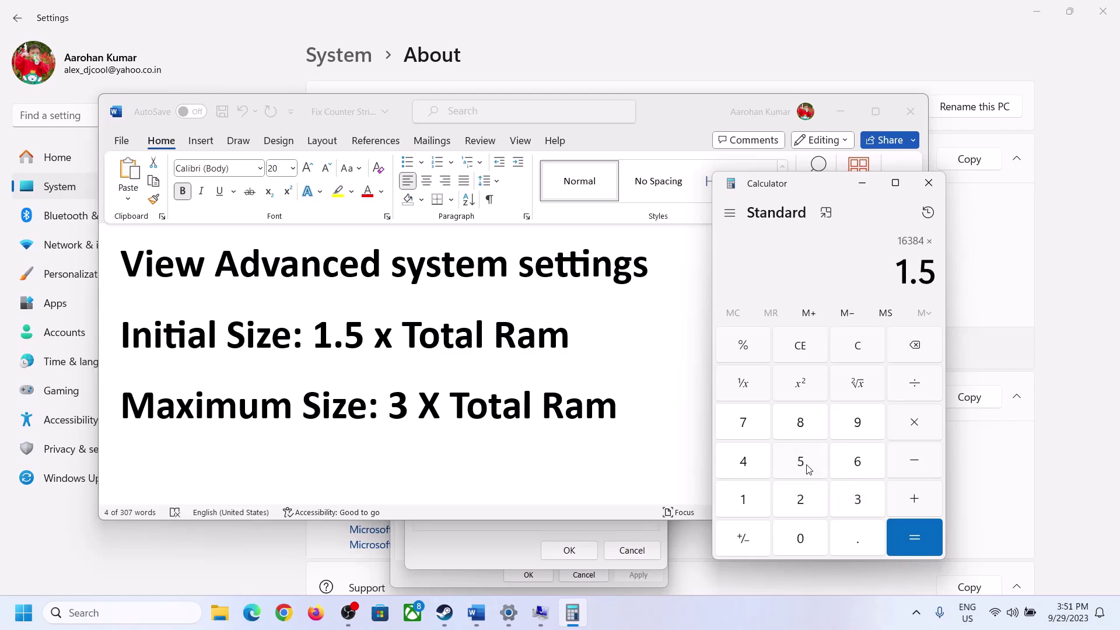
{"action": "left_click", "coordinate": [914, 532]}
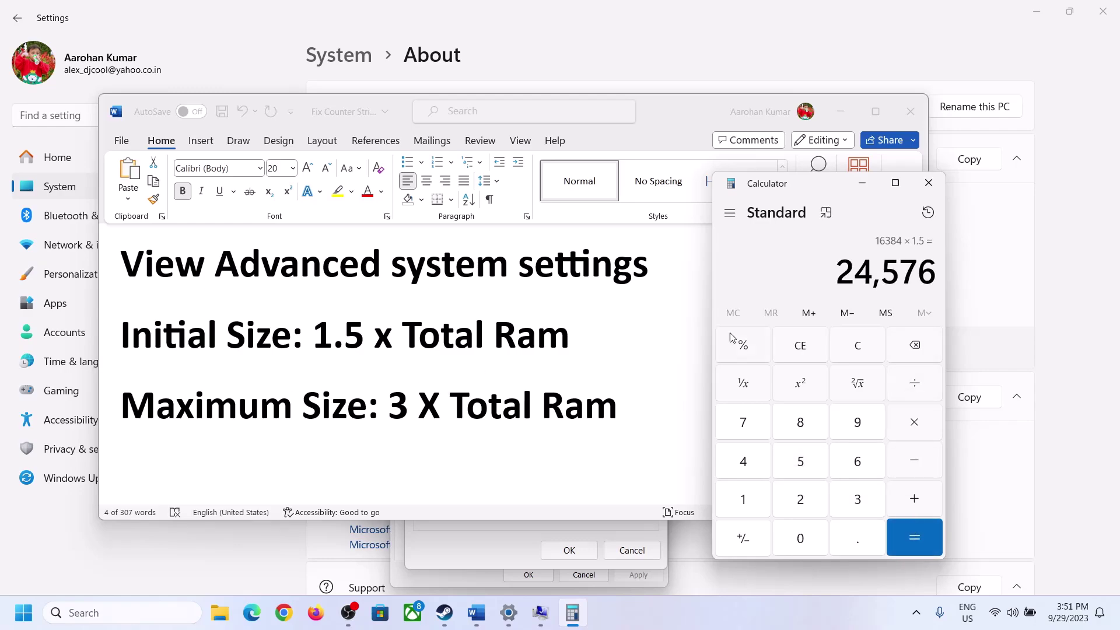
- Set the custom initial size of drive C:'s paging file to 24576 MB
{"action": "left_click", "coordinate": [516, 526]}
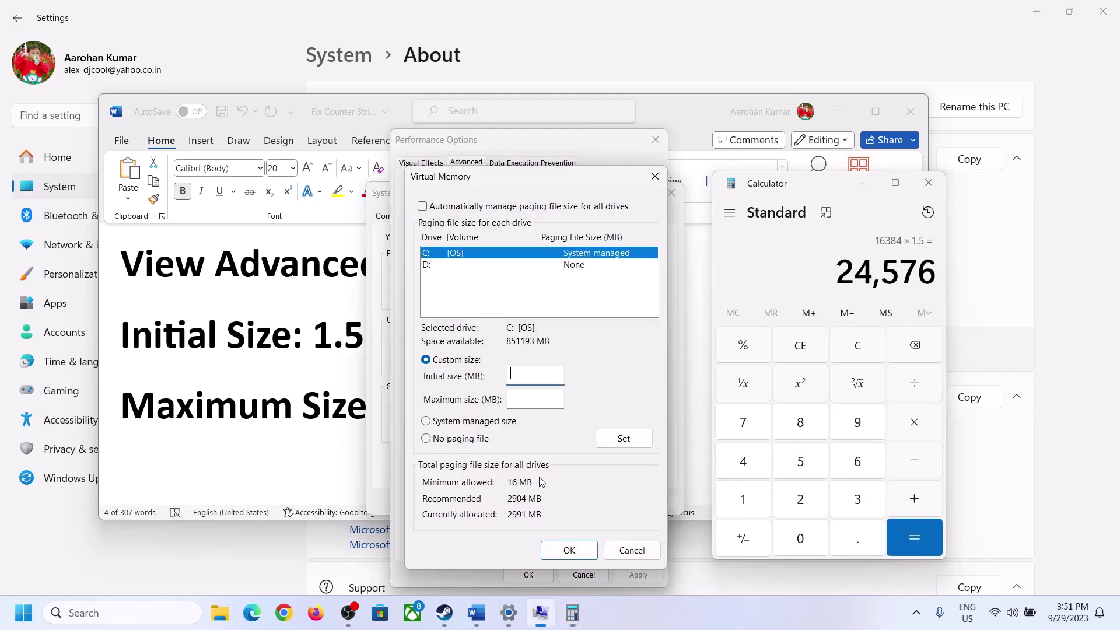
{"action": "left_click", "coordinate": [527, 375]}
{"action": "type", "text": "24576"}
{"action": "left_click", "coordinate": [561, 398]}
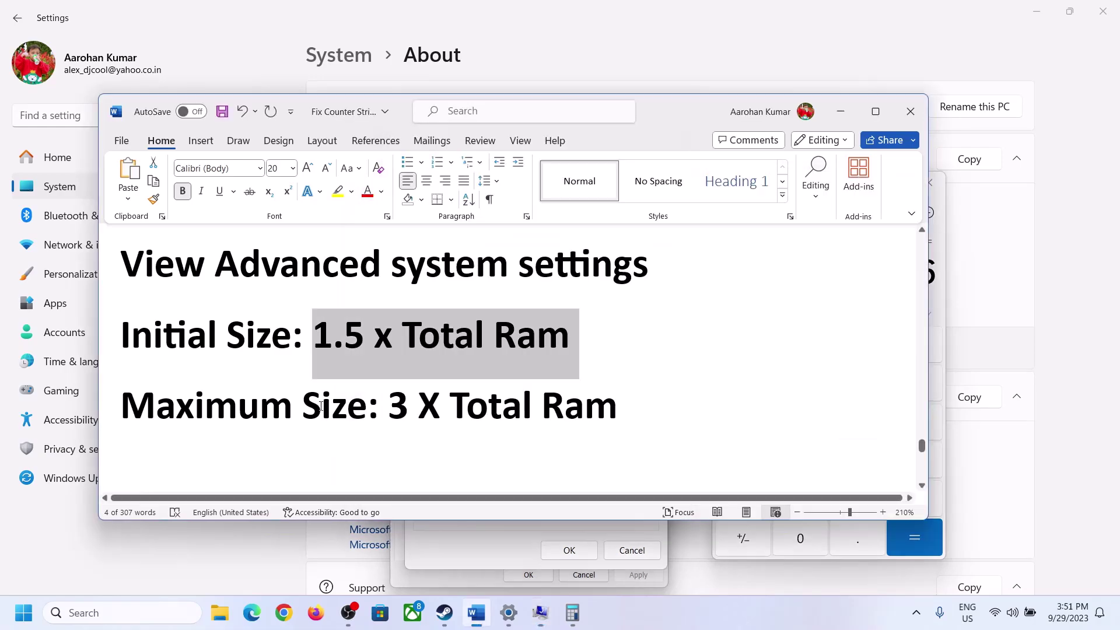
- Check the maximum size rule in the notes and clear the previous calculation in Calculator
{"action": "left_click", "coordinate": [349, 410]}
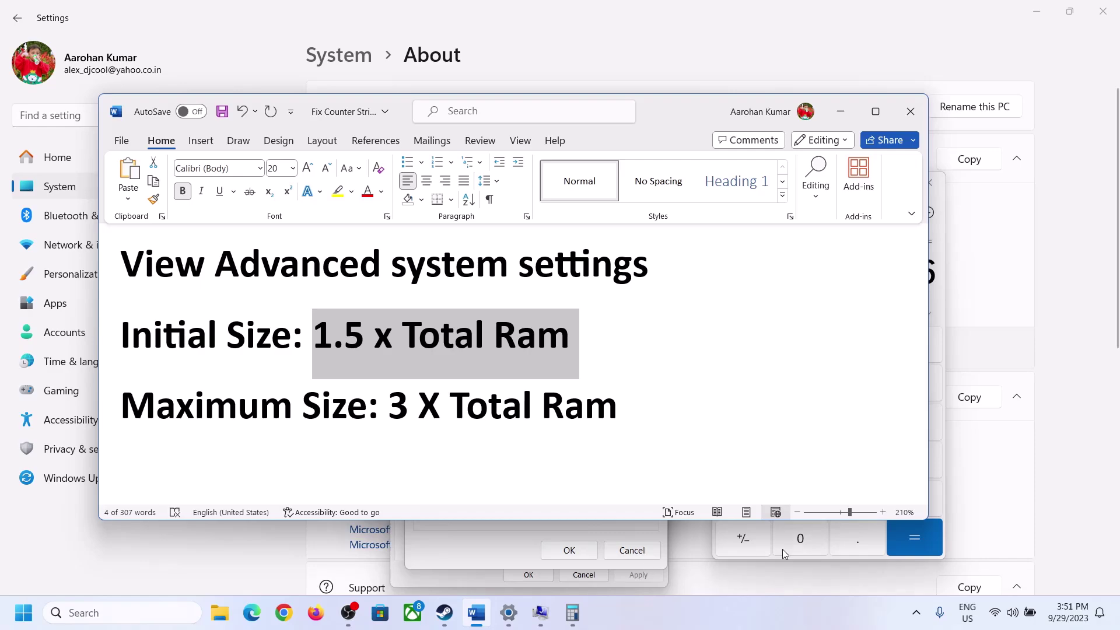
{"action": "left_click", "coordinate": [942, 311]}
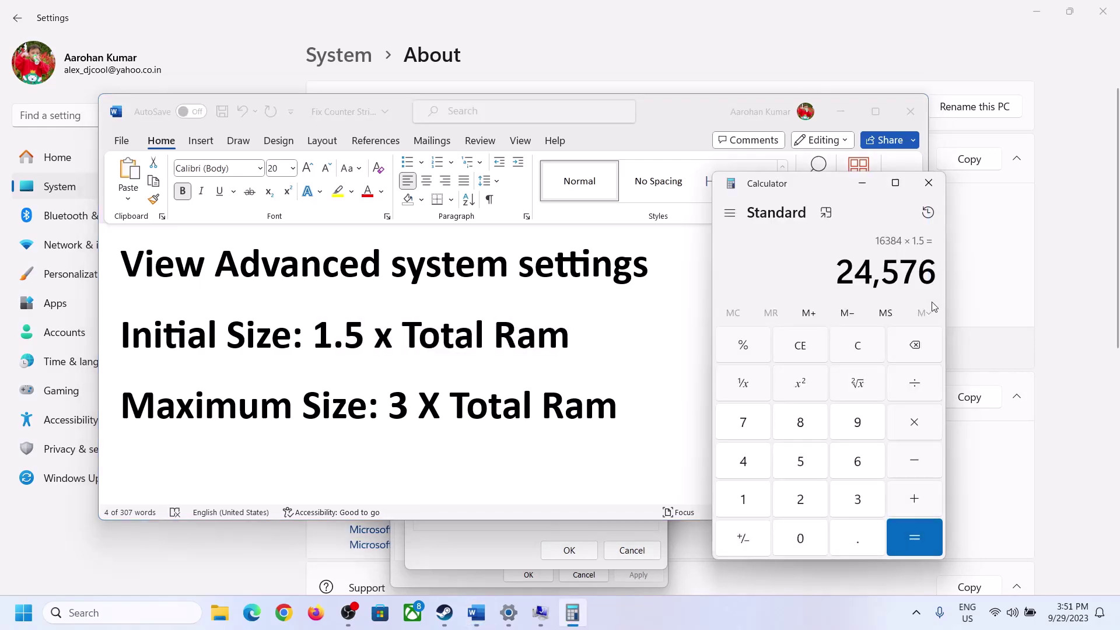
{"action": "left_click", "coordinate": [868, 349]}
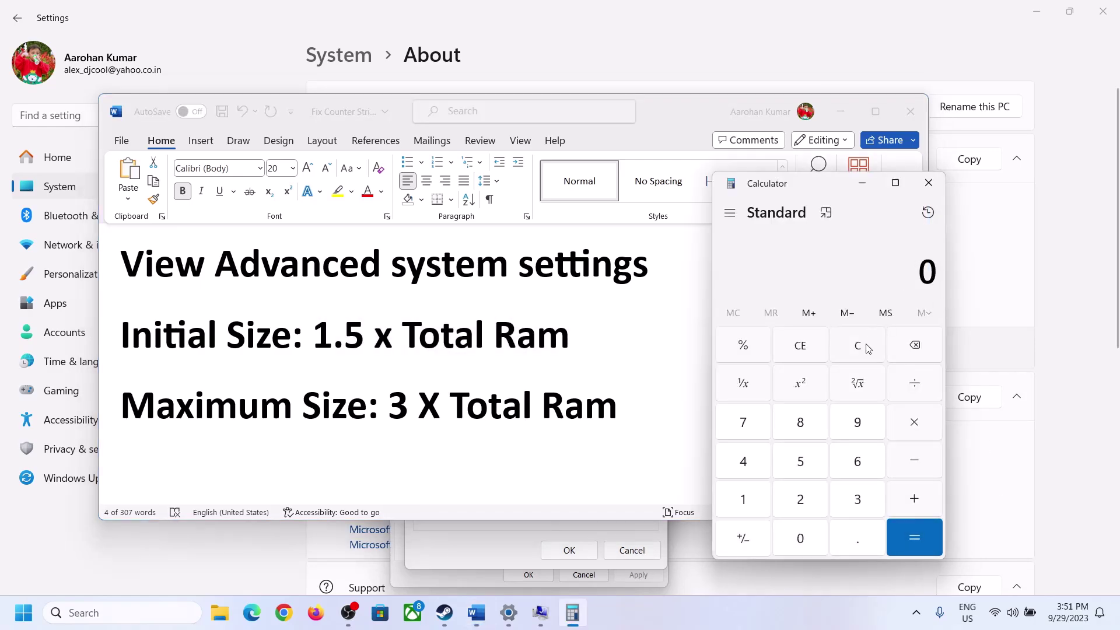
- Recheck the installed RAM on the Settings About page and calculate 16 × 1024 again in Calculator
{"action": "left_click", "coordinate": [508, 613]}
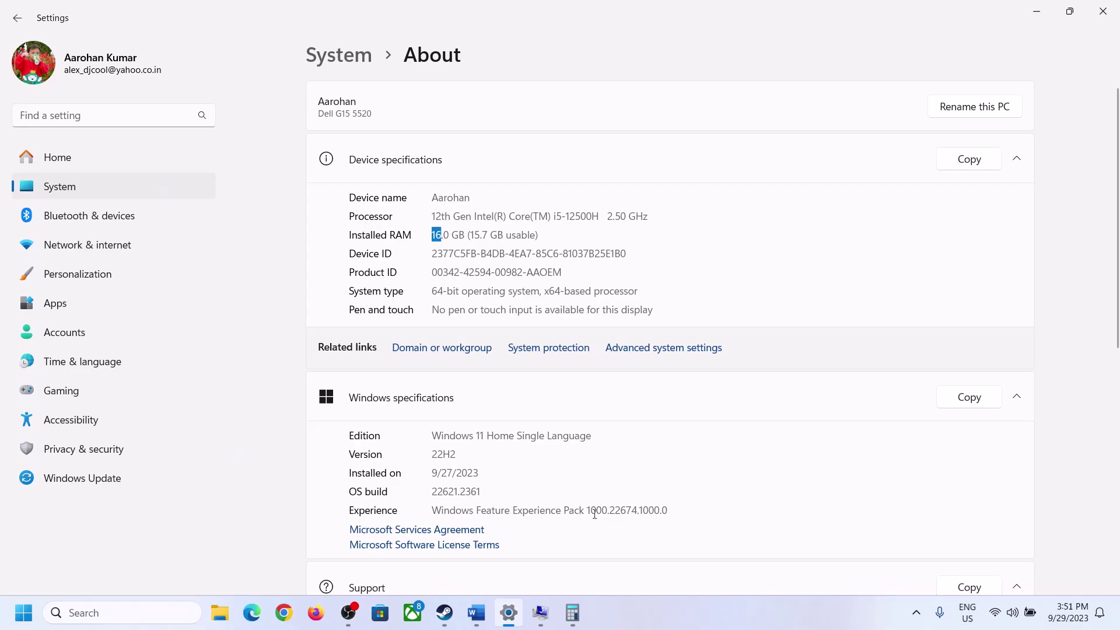
{"action": "left_click", "coordinate": [572, 613]}
{"action": "left_click", "coordinate": [754, 494]}
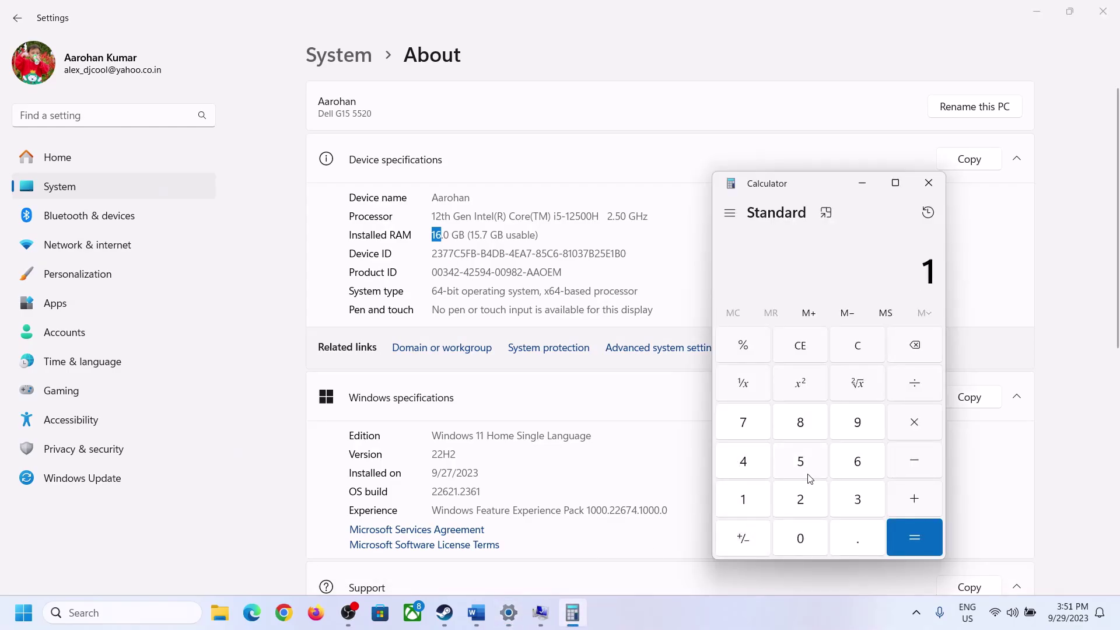
{"action": "left_click", "coordinate": [855, 464]}
{"action": "left_click", "coordinate": [904, 426]}
{"action": "left_click", "coordinate": [752, 490]}
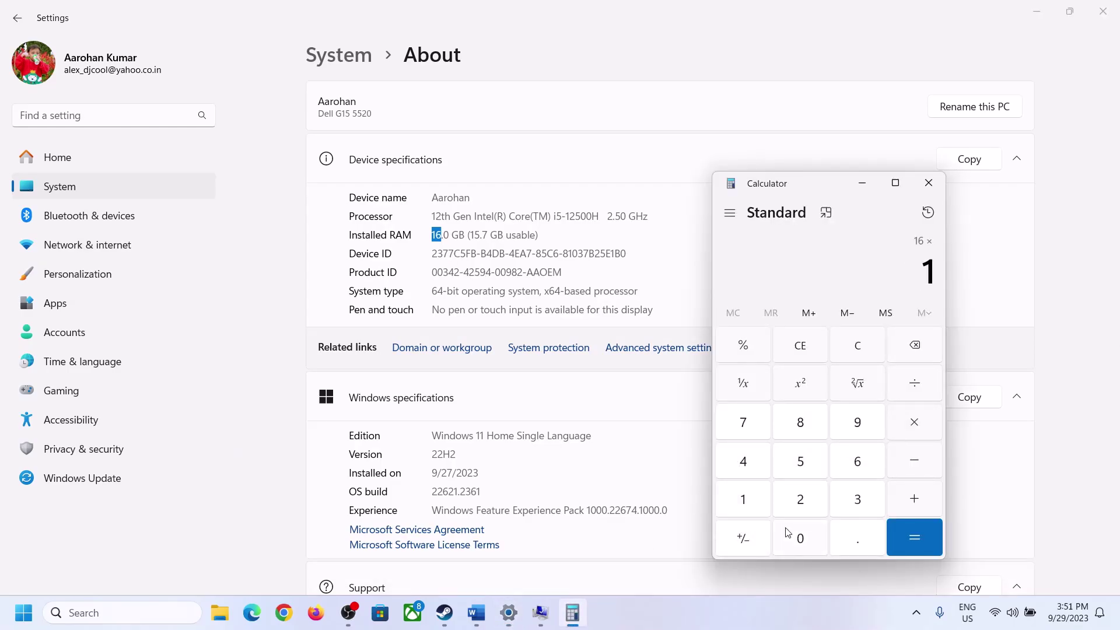
{"action": "left_click", "coordinate": [787, 534]}
{"action": "left_click", "coordinate": [797, 496]}
{"action": "left_click", "coordinate": [748, 465]}
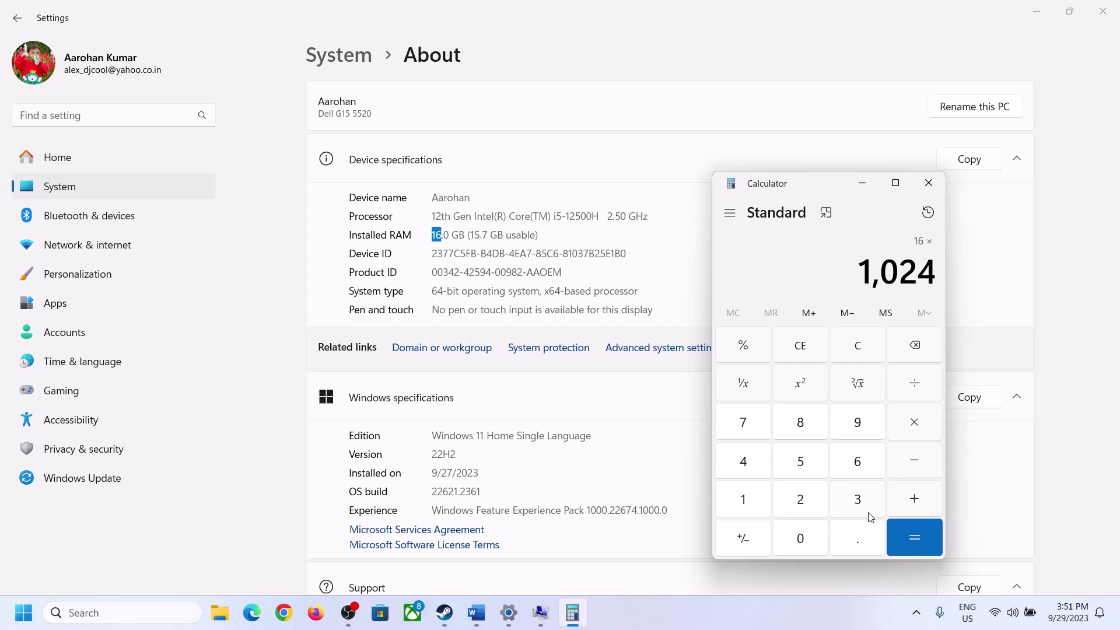
{"action": "left_click", "coordinate": [907, 549]}
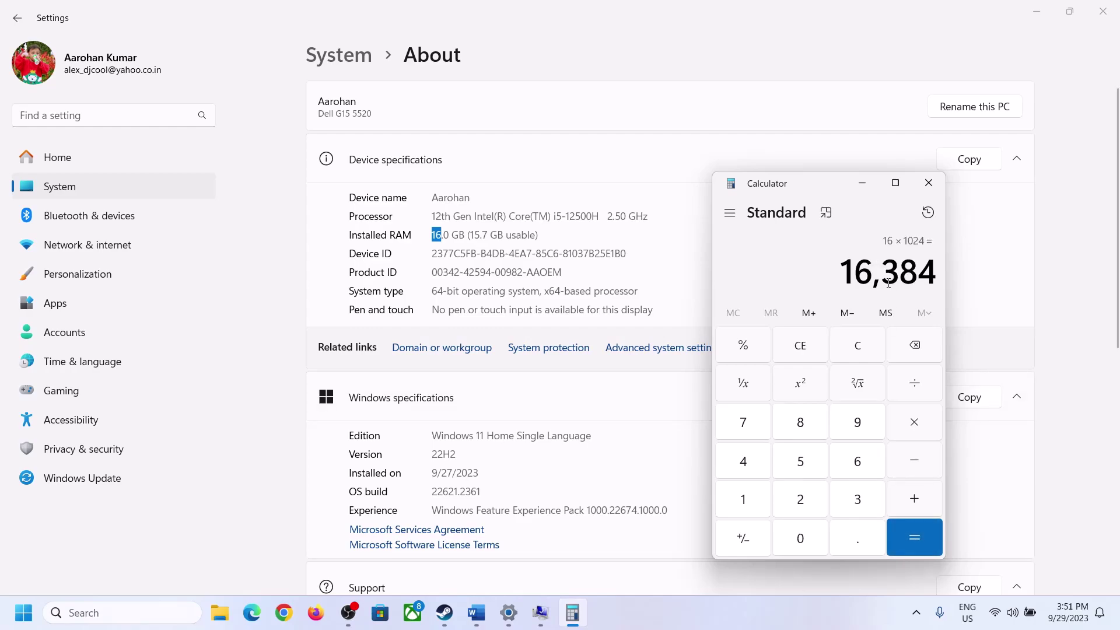
- Consult the notes for the maximum size rule and multiply the RAM size in MB by 3 in Calculator
{"action": "left_click", "coordinate": [477, 612]}
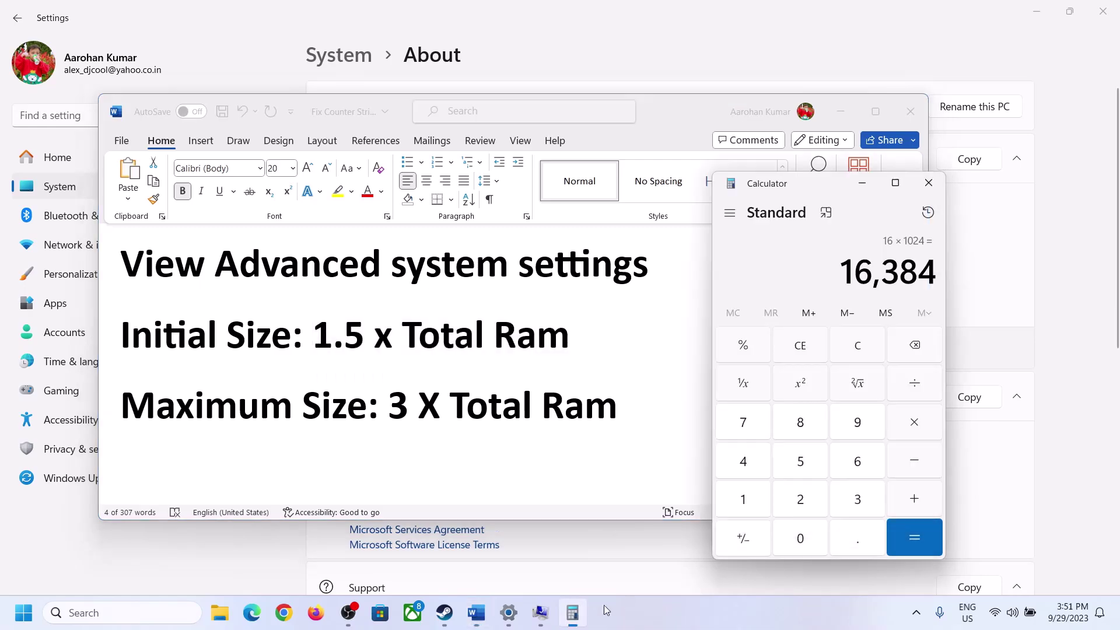
{"action": "left_click", "coordinate": [572, 612]}
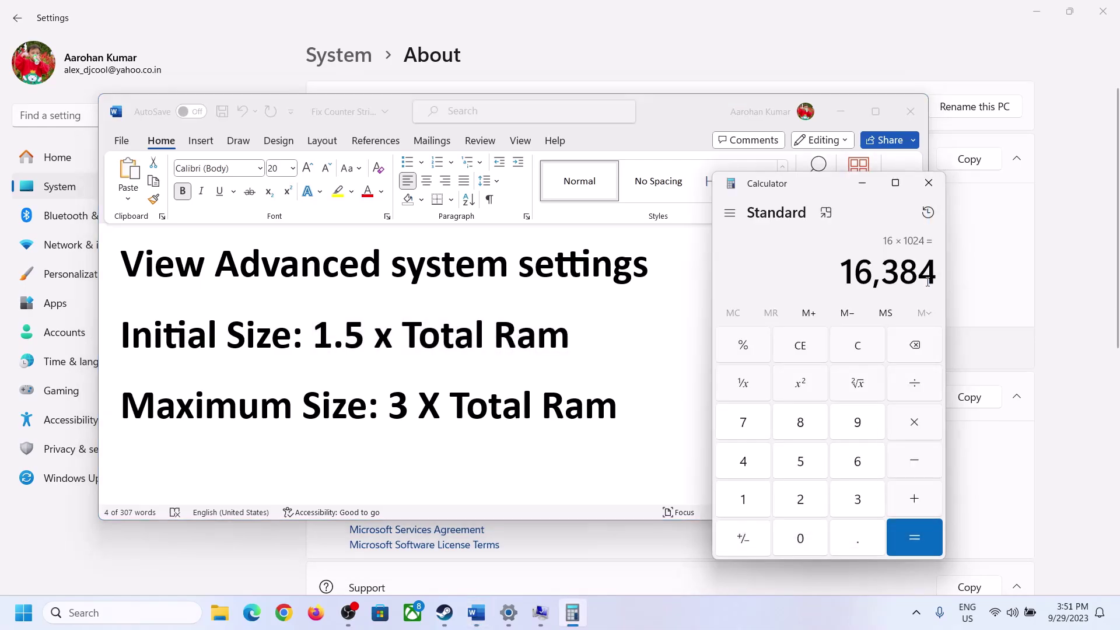
{"action": "left_click", "coordinate": [914, 424]}
{"action": "left_click", "coordinate": [840, 502]}
{"action": "left_click", "coordinate": [929, 538]}
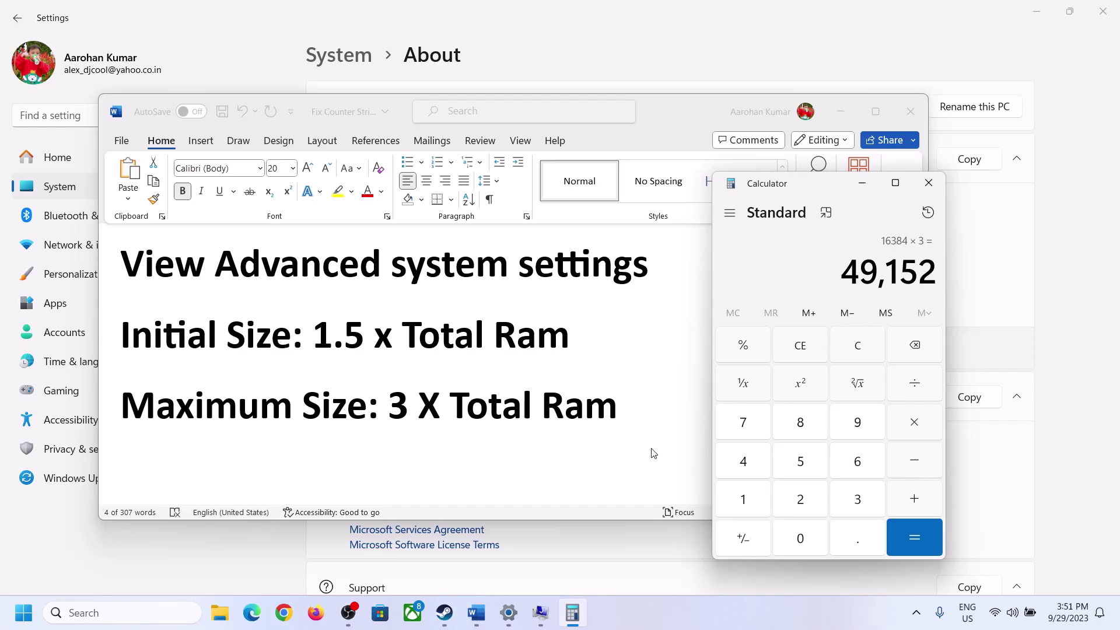
- Set drive C:'s maximum paging file size to 49152 MB, assign the custom range, and confirm the virtual memory change
{"action": "left_click", "coordinate": [540, 613]}
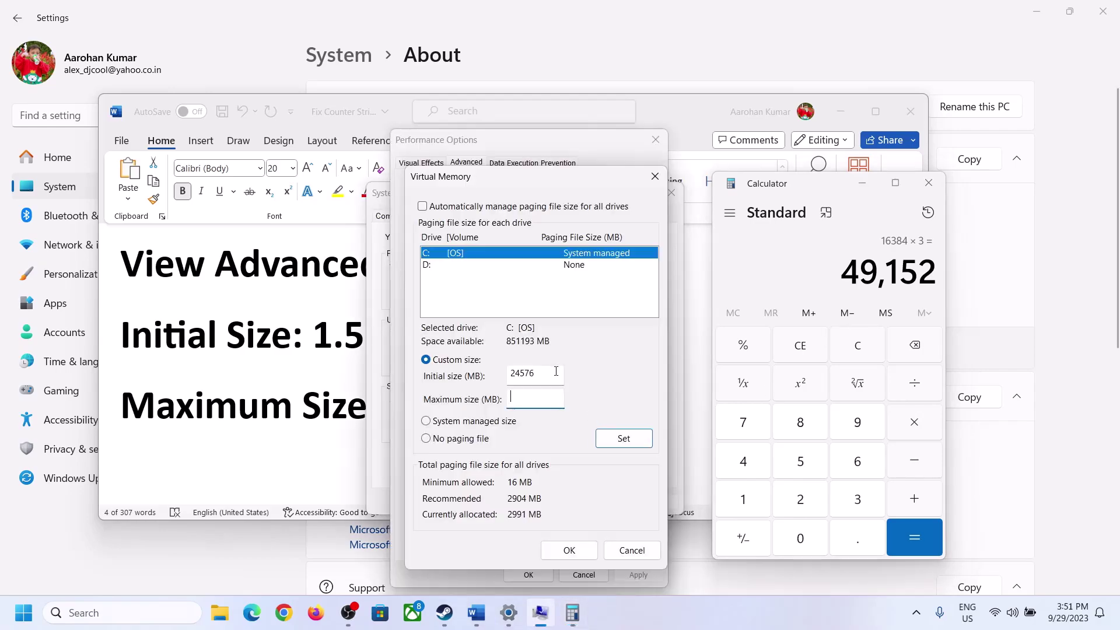
{"action": "type", "text": "49152"}
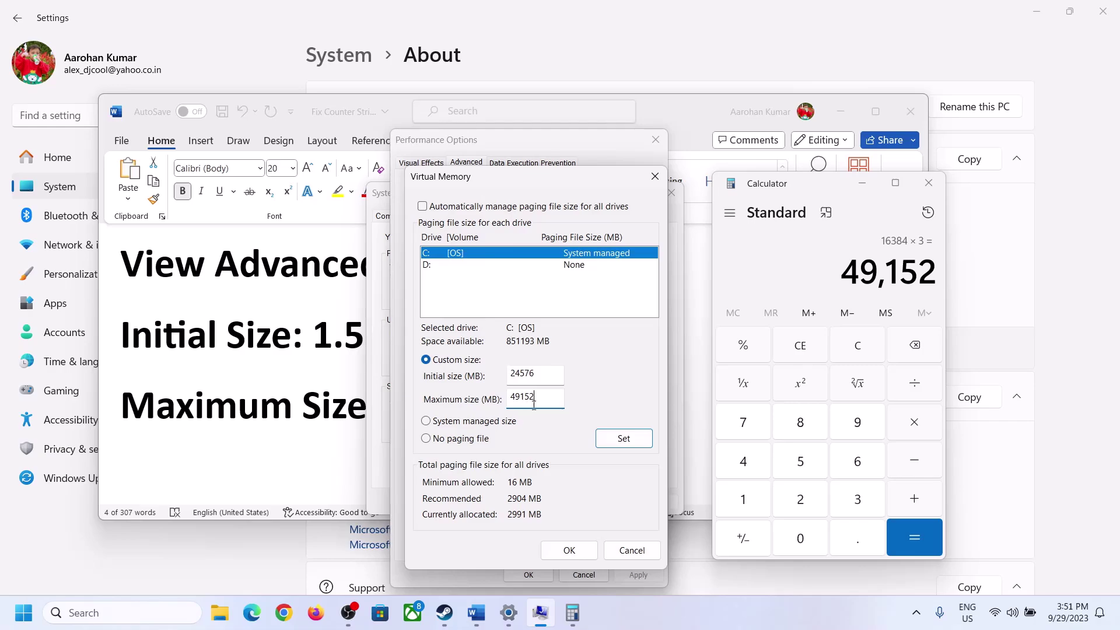
{"action": "left_click", "coordinate": [623, 439]}
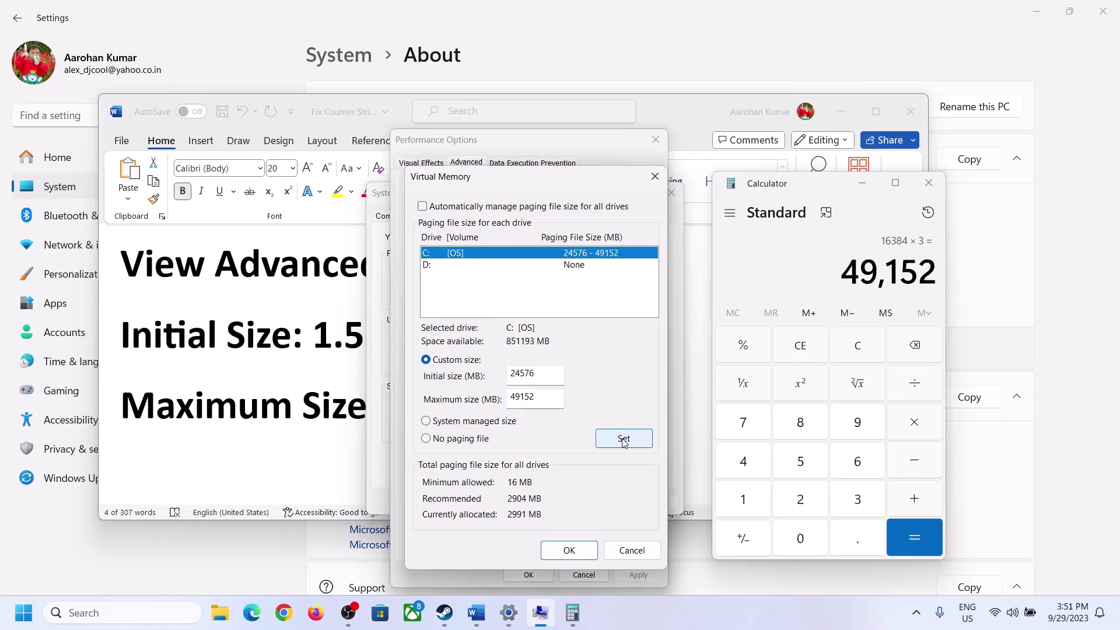
{"action": "left_click", "coordinate": [570, 551]}
{"action": "left_click", "coordinate": [688, 359]}
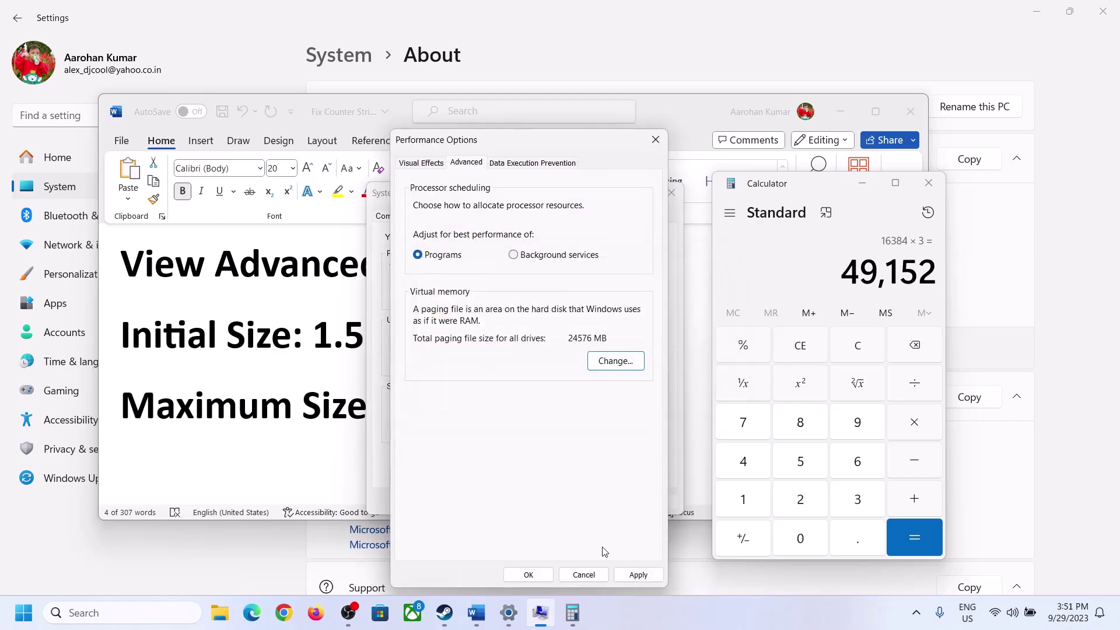
- Confirm and close Performance Options and System Properties, and dismiss the restart prompt without restarting
{"action": "left_click", "coordinate": [529, 576]}
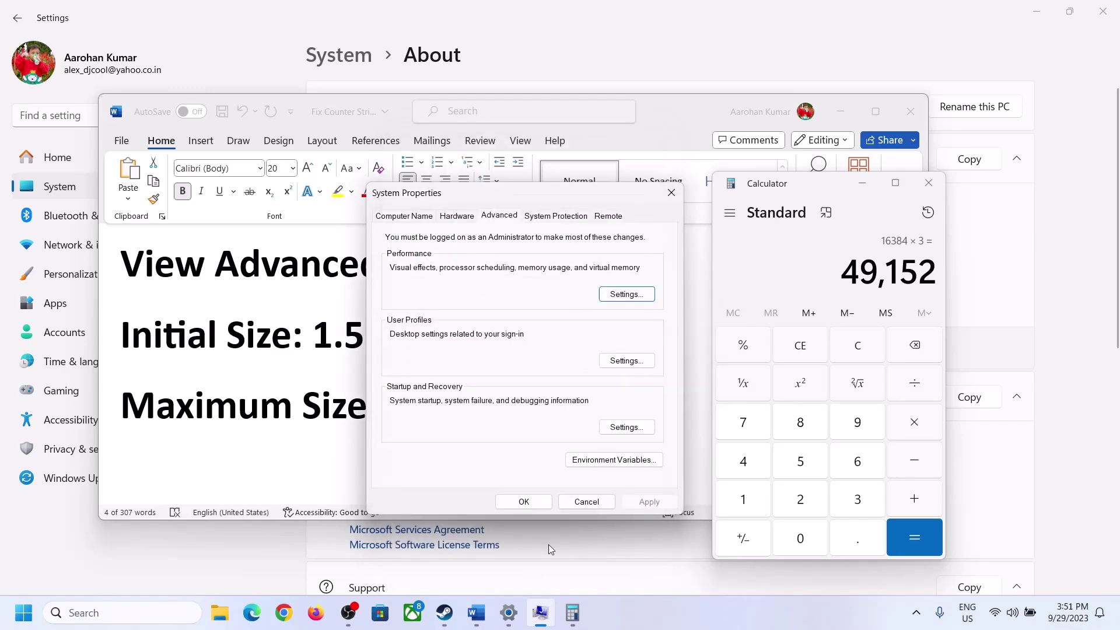
{"action": "left_click", "coordinate": [532, 500]}
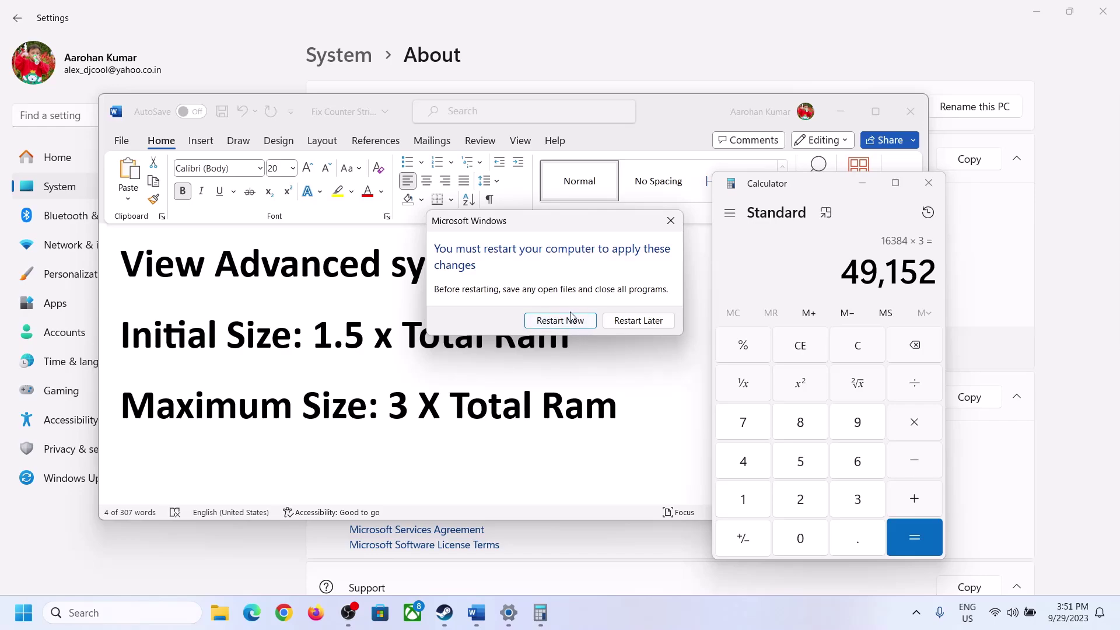
{"action": "left_click", "coordinate": [670, 220]}
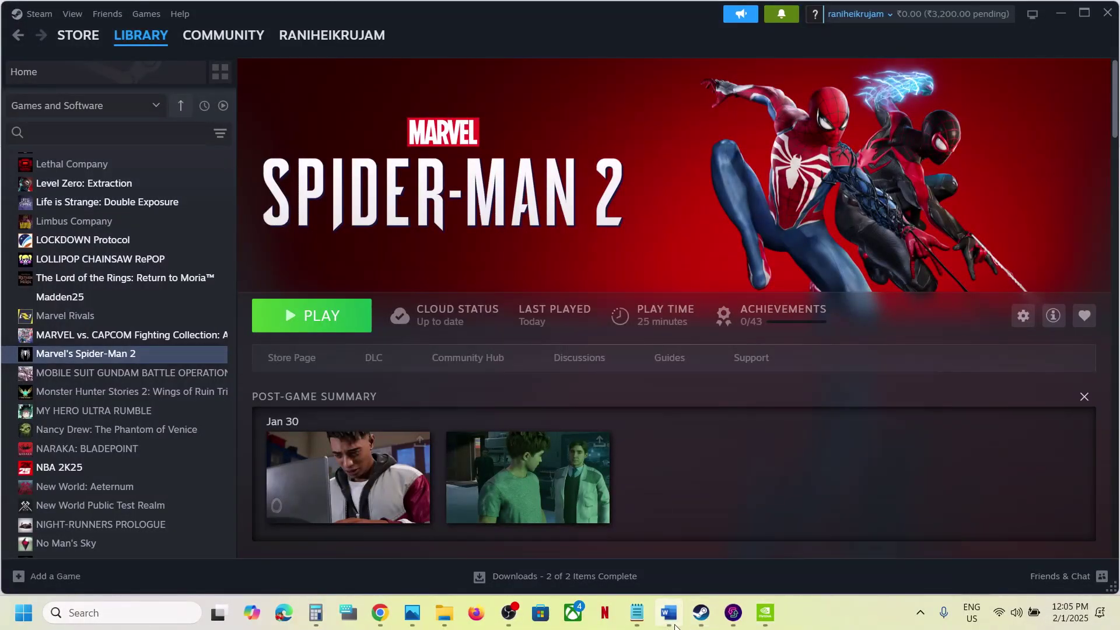
- Return to the Word notes and highlight "Update BIOS" in the Step 24 heading
{"action": "left_click", "coordinate": [669, 612]}
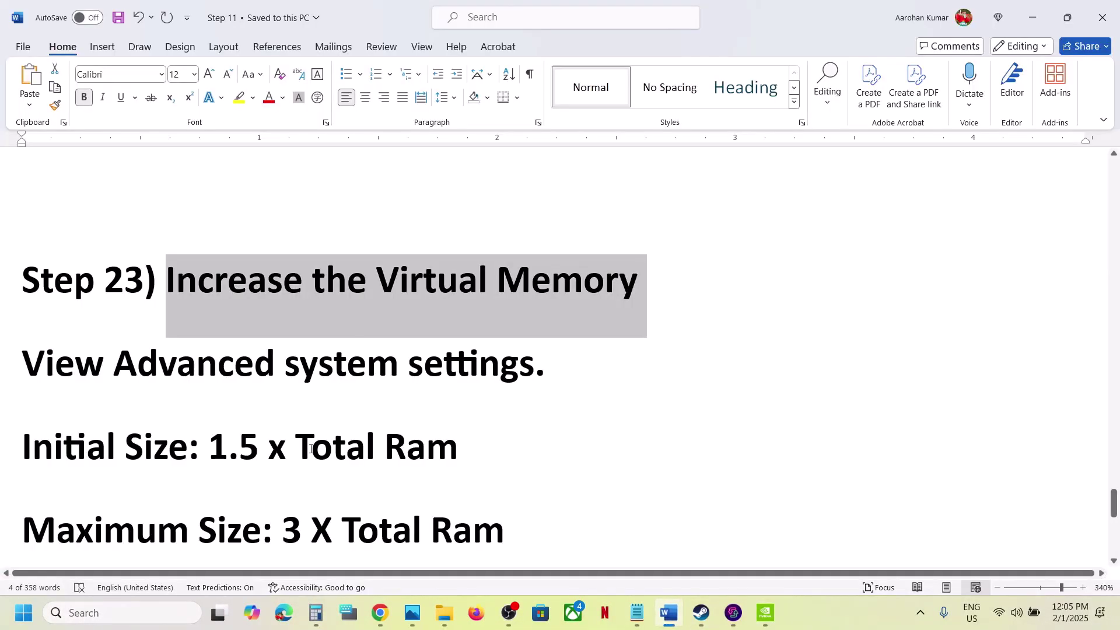
{"action": "scroll", "coordinate": [304, 450], "scroll_direction": "down", "scroll_amount": 6}
{"action": "scroll", "coordinate": [302, 450], "scroll_direction": "up", "scroll_amount": 3}
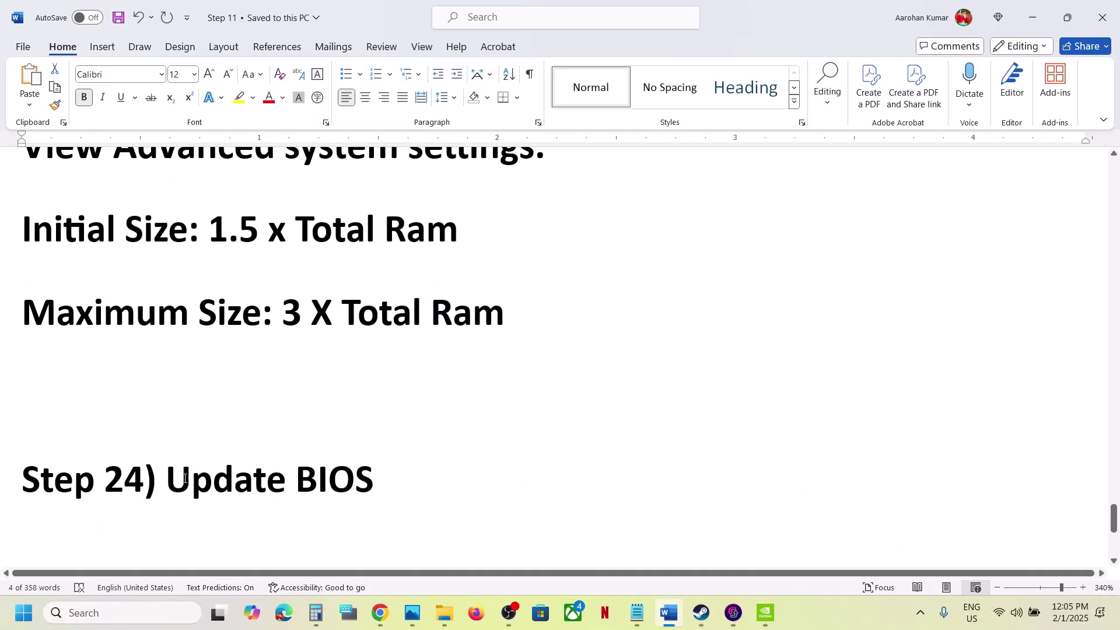
{"action": "left_click_drag", "start_coordinate": [169, 482], "coordinate": [375, 469]}
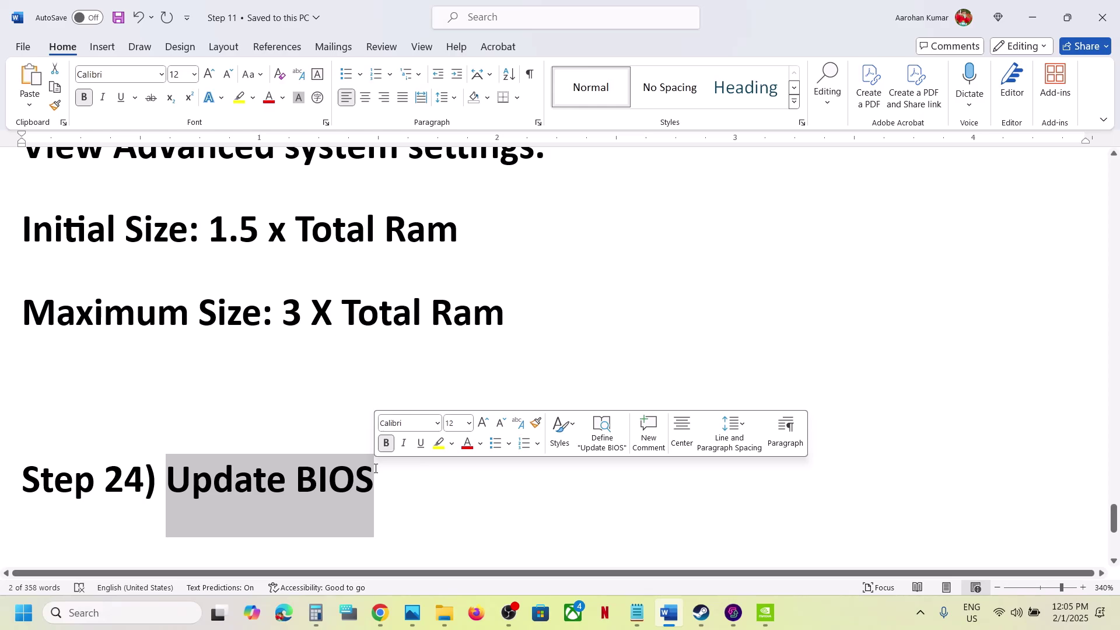
{"action": "scroll", "coordinate": [250, 460], "scroll_direction": "down", "scroll_amount": 2}
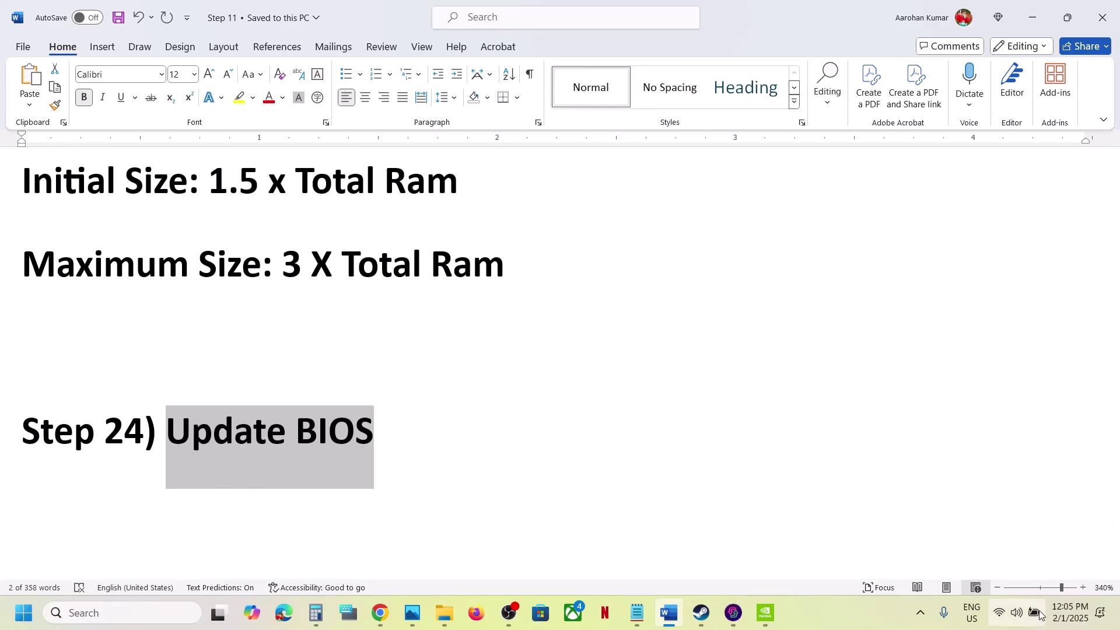
- Check the laptop's battery charge in the Windows quick settings and return to the notes
{"action": "left_click", "coordinate": [1017, 612]}
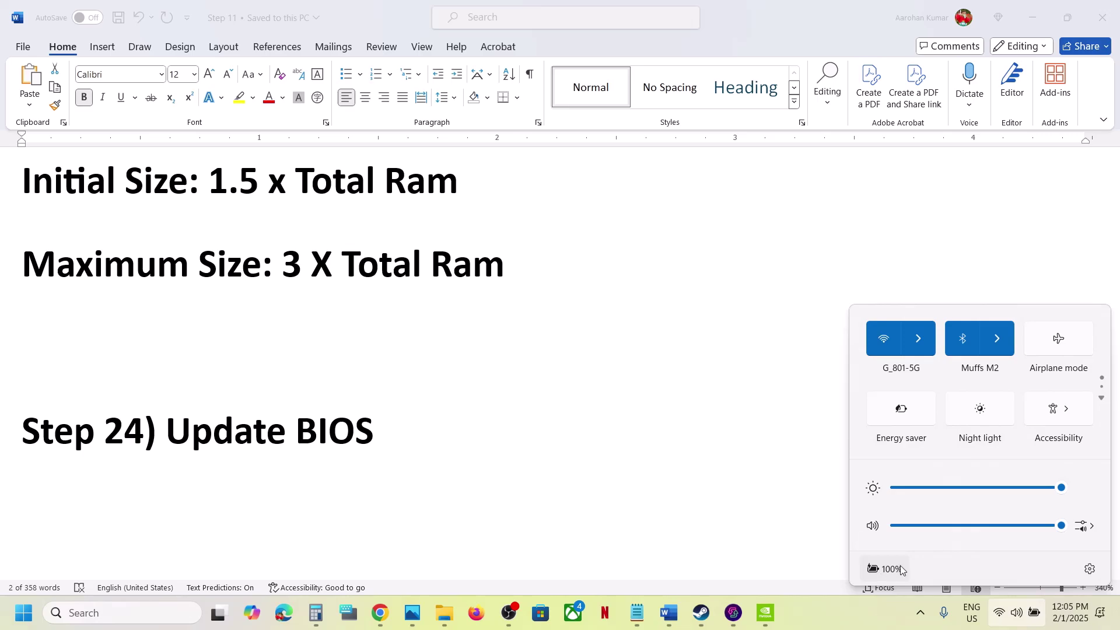
{"action": "left_click", "coordinate": [412, 455]}
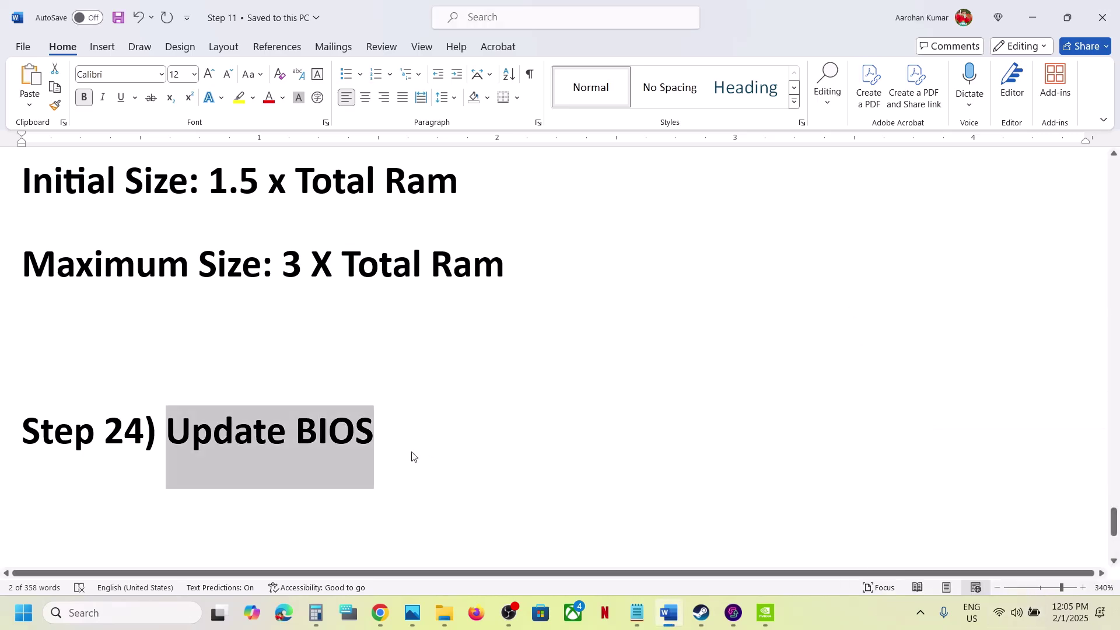
- Go to Step 25 in the notes, highlight its full uninstall and reinstall instructions, and clear the selection
{"action": "scroll", "coordinate": [412, 455], "scroll_direction": "down", "scroll_amount": 5}
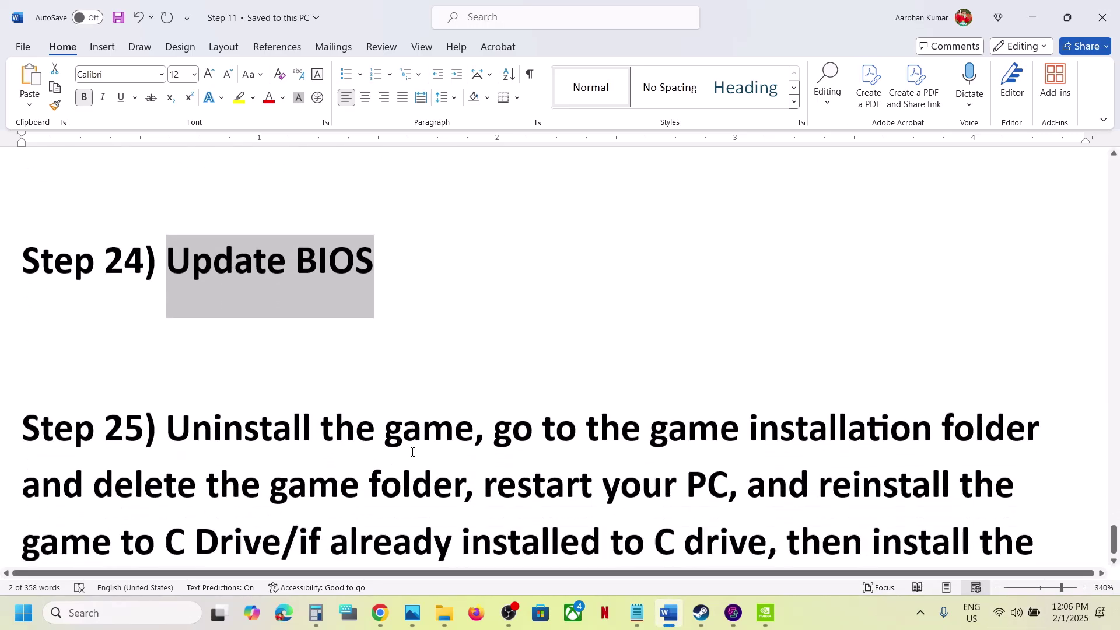
{"action": "left_click_drag", "start_coordinate": [174, 325], "coordinate": [395, 475]}
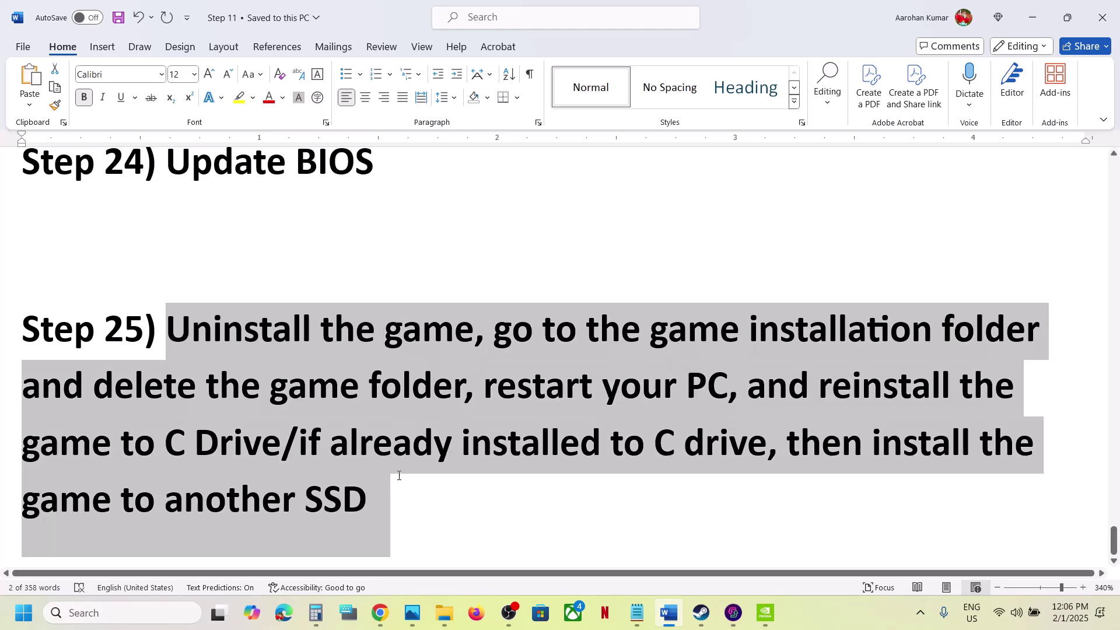
{"action": "left_click", "coordinate": [646, 553]}
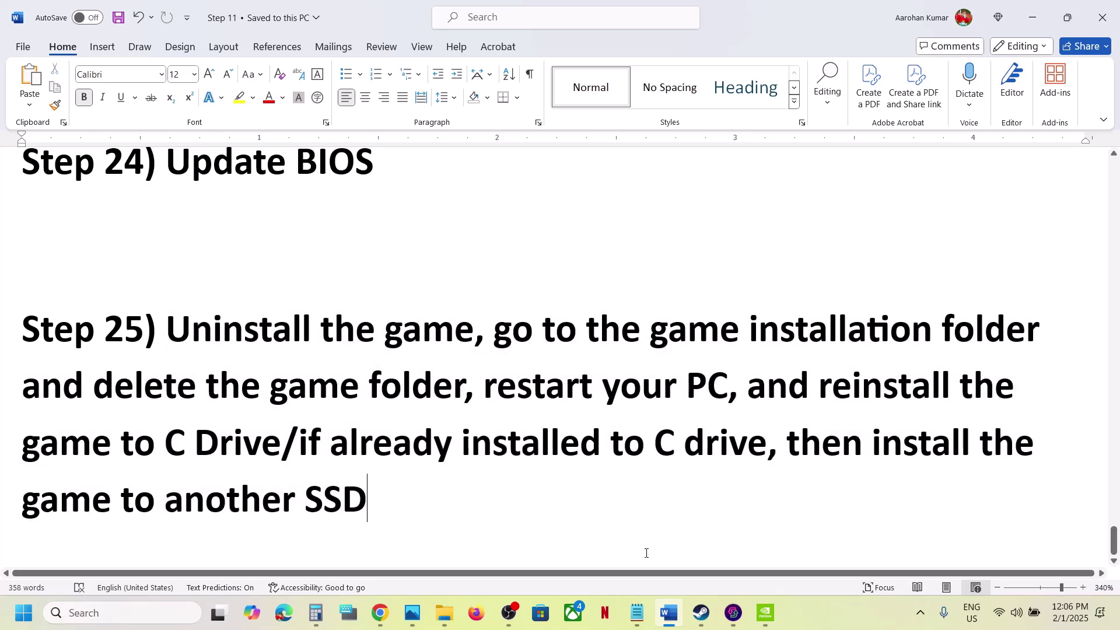
- Switch to Steam and show the Manage options, including Uninstall, for Marvel's Spider-Man 2 in the library
{"action": "left_click", "coordinate": [701, 613]}
{"action": "right_click", "coordinate": [115, 358]}
{"action": "mouse_move", "coordinate": [140, 441]}
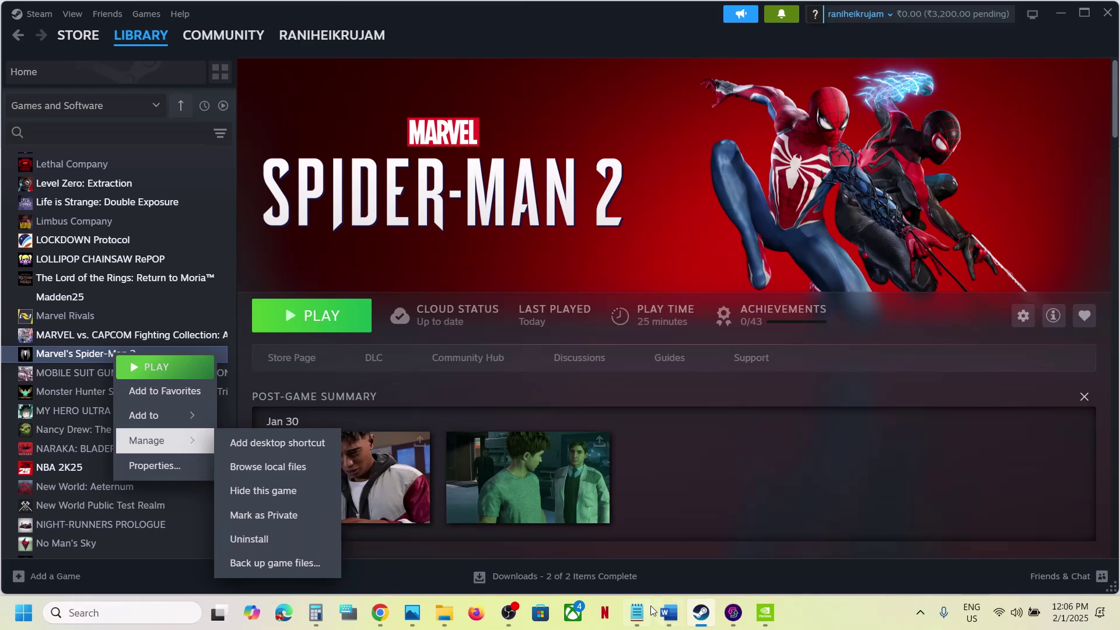
- Review Step 25's folder deletion, restart, C drive reinstall and other-SSD instructions in the Word notes by highlighting them, and switch back to Steam
{"action": "left_click", "coordinate": [668, 613]}
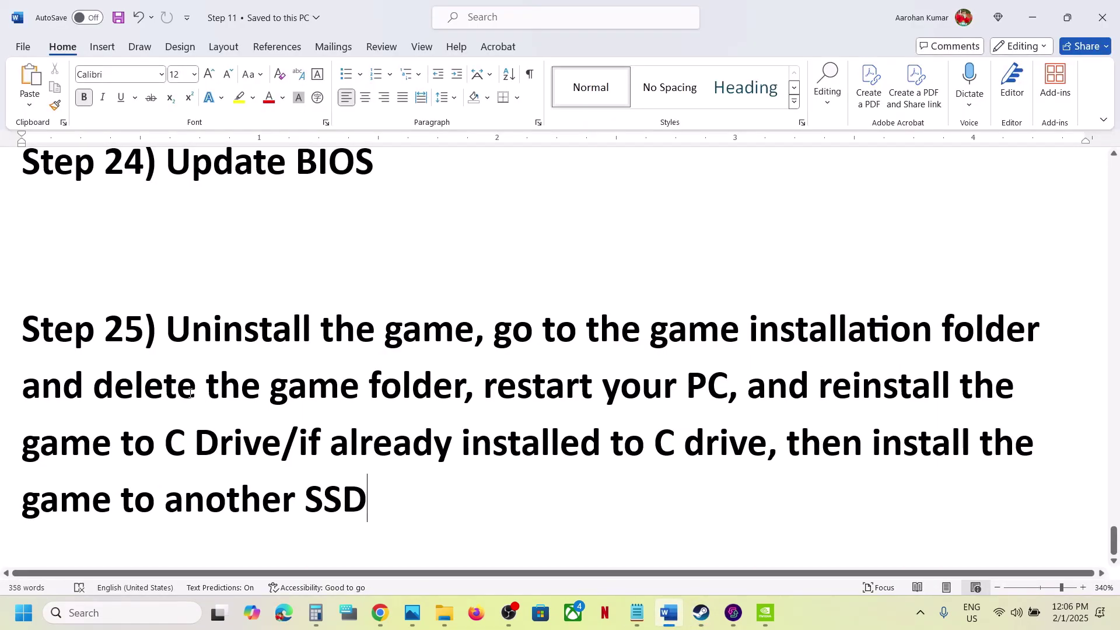
{"action": "left_click_drag", "start_coordinate": [190, 393], "coordinate": [592, 399]}
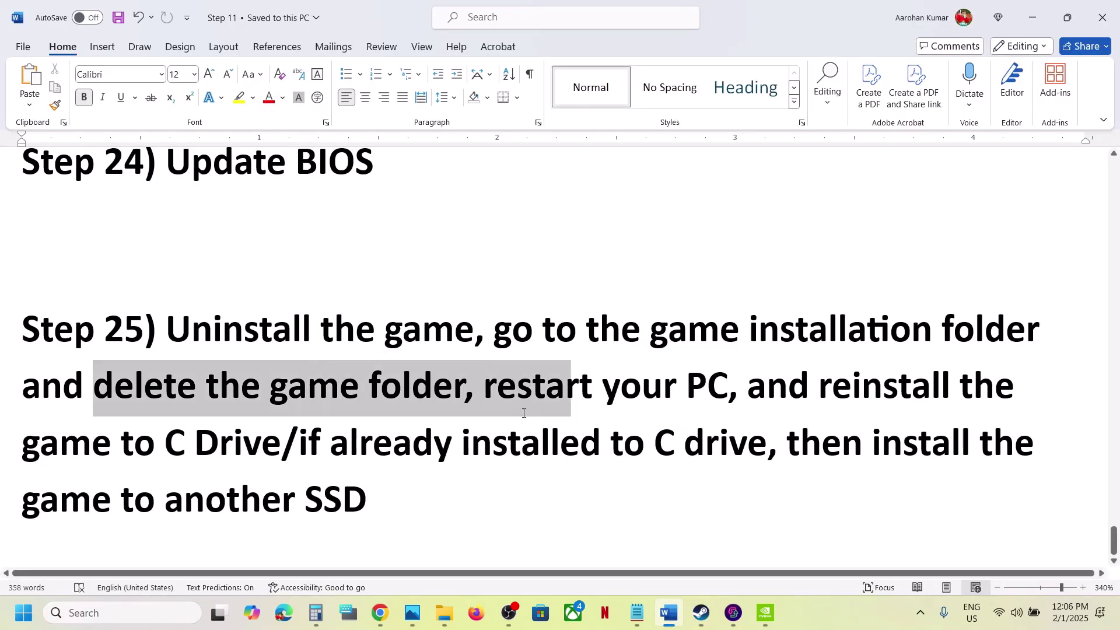
{"action": "left_click", "coordinate": [743, 428]}
{"action": "left_click_drag", "start_coordinate": [846, 385], "coordinate": [282, 451]}
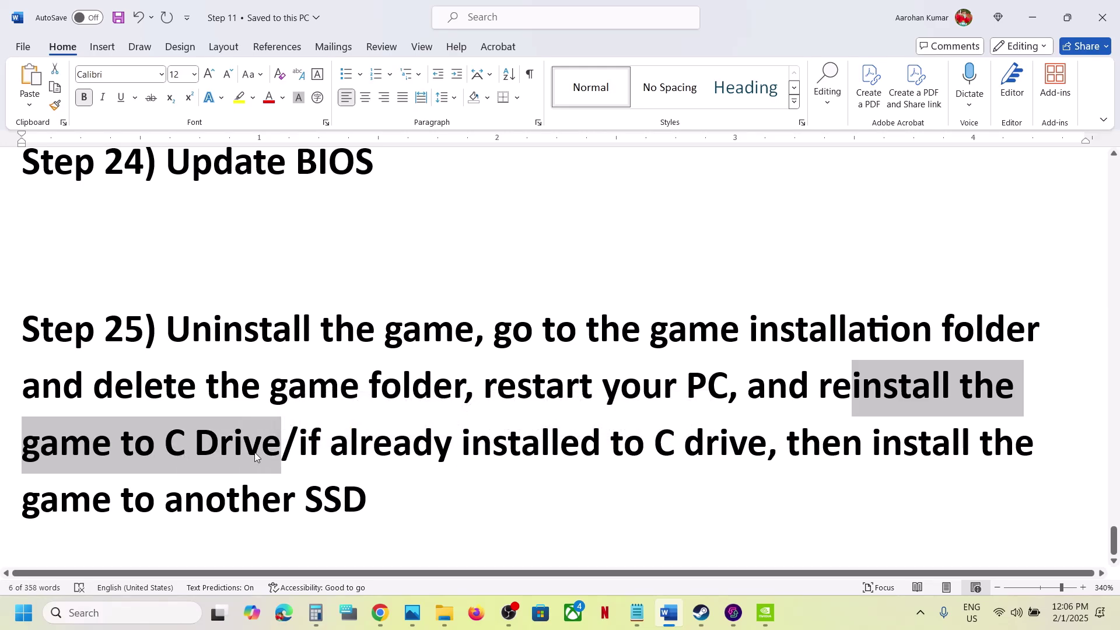
{"action": "left_click_drag", "start_coordinate": [298, 448], "coordinate": [435, 490]}
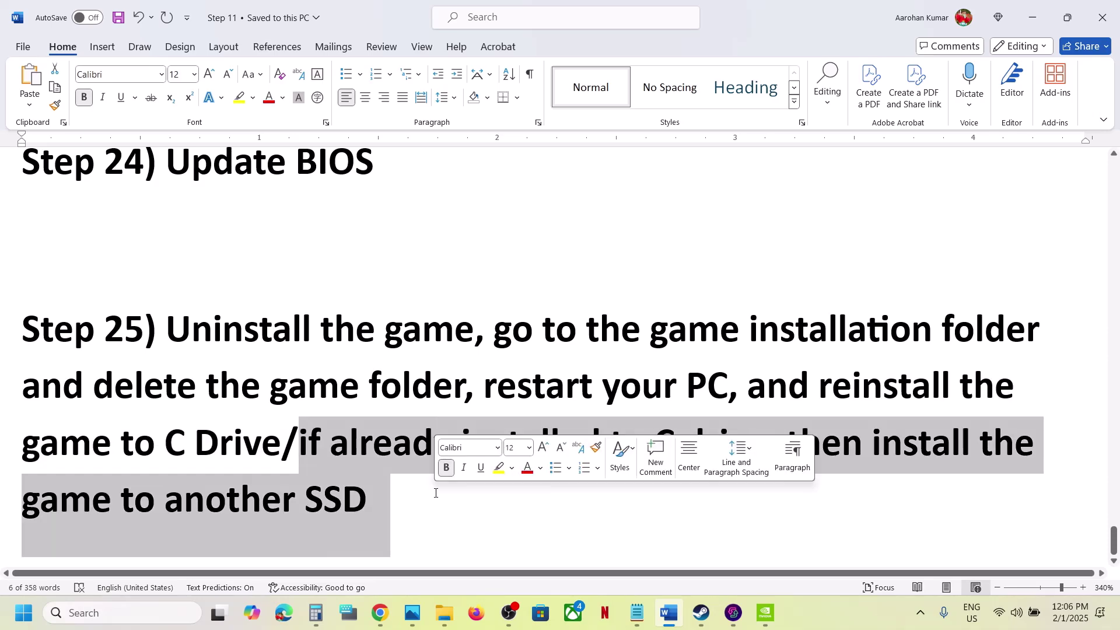
{"action": "left_click", "coordinate": [435, 493]}
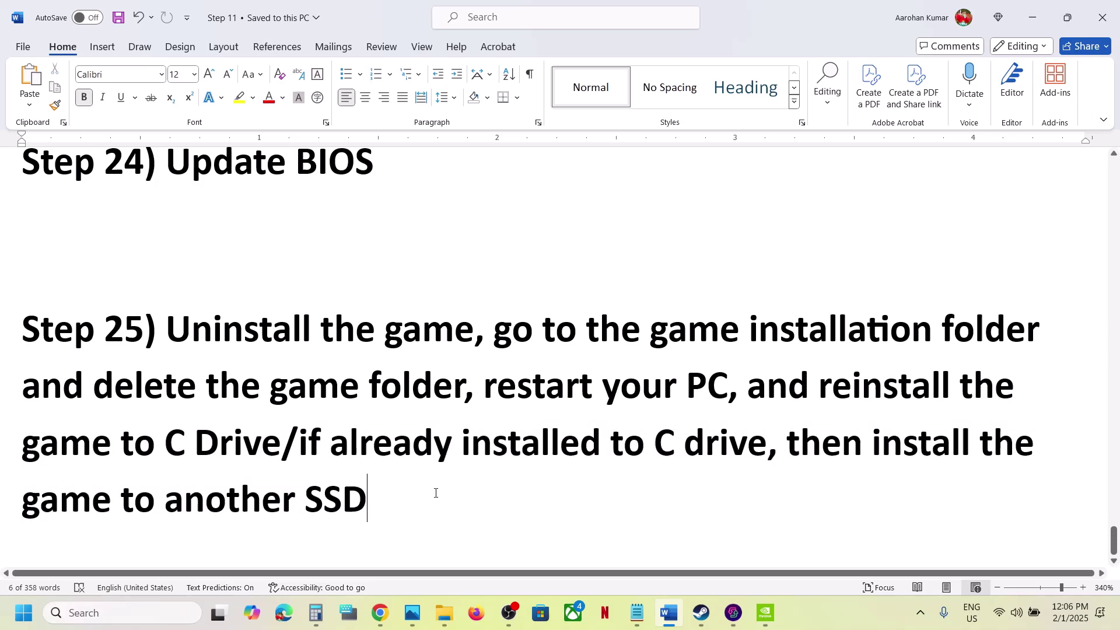
{"action": "left_click", "coordinate": [700, 613]}
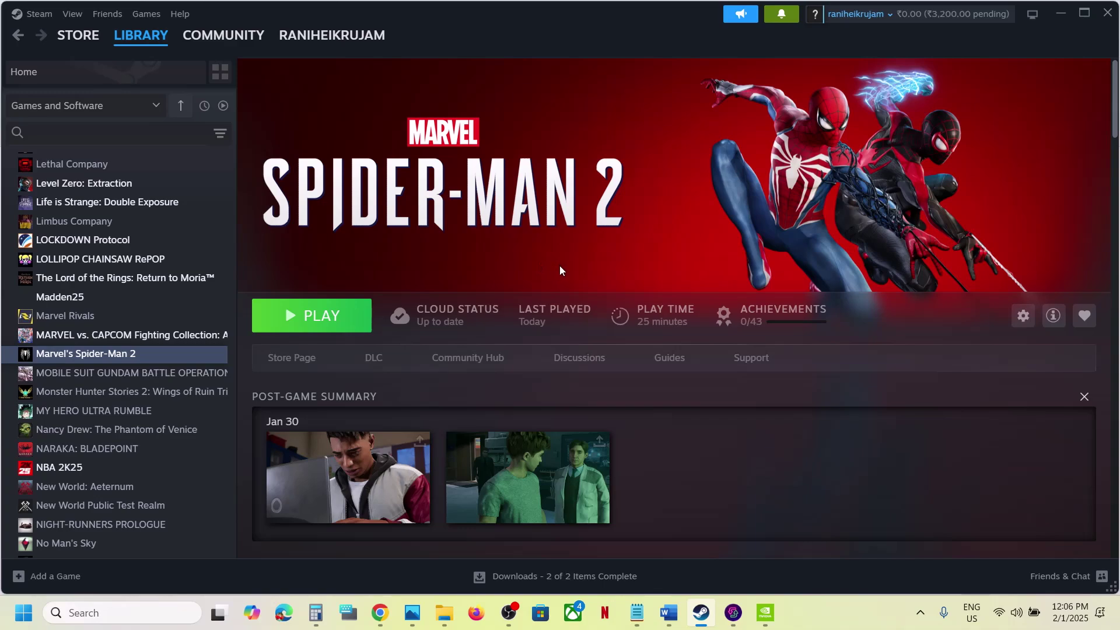